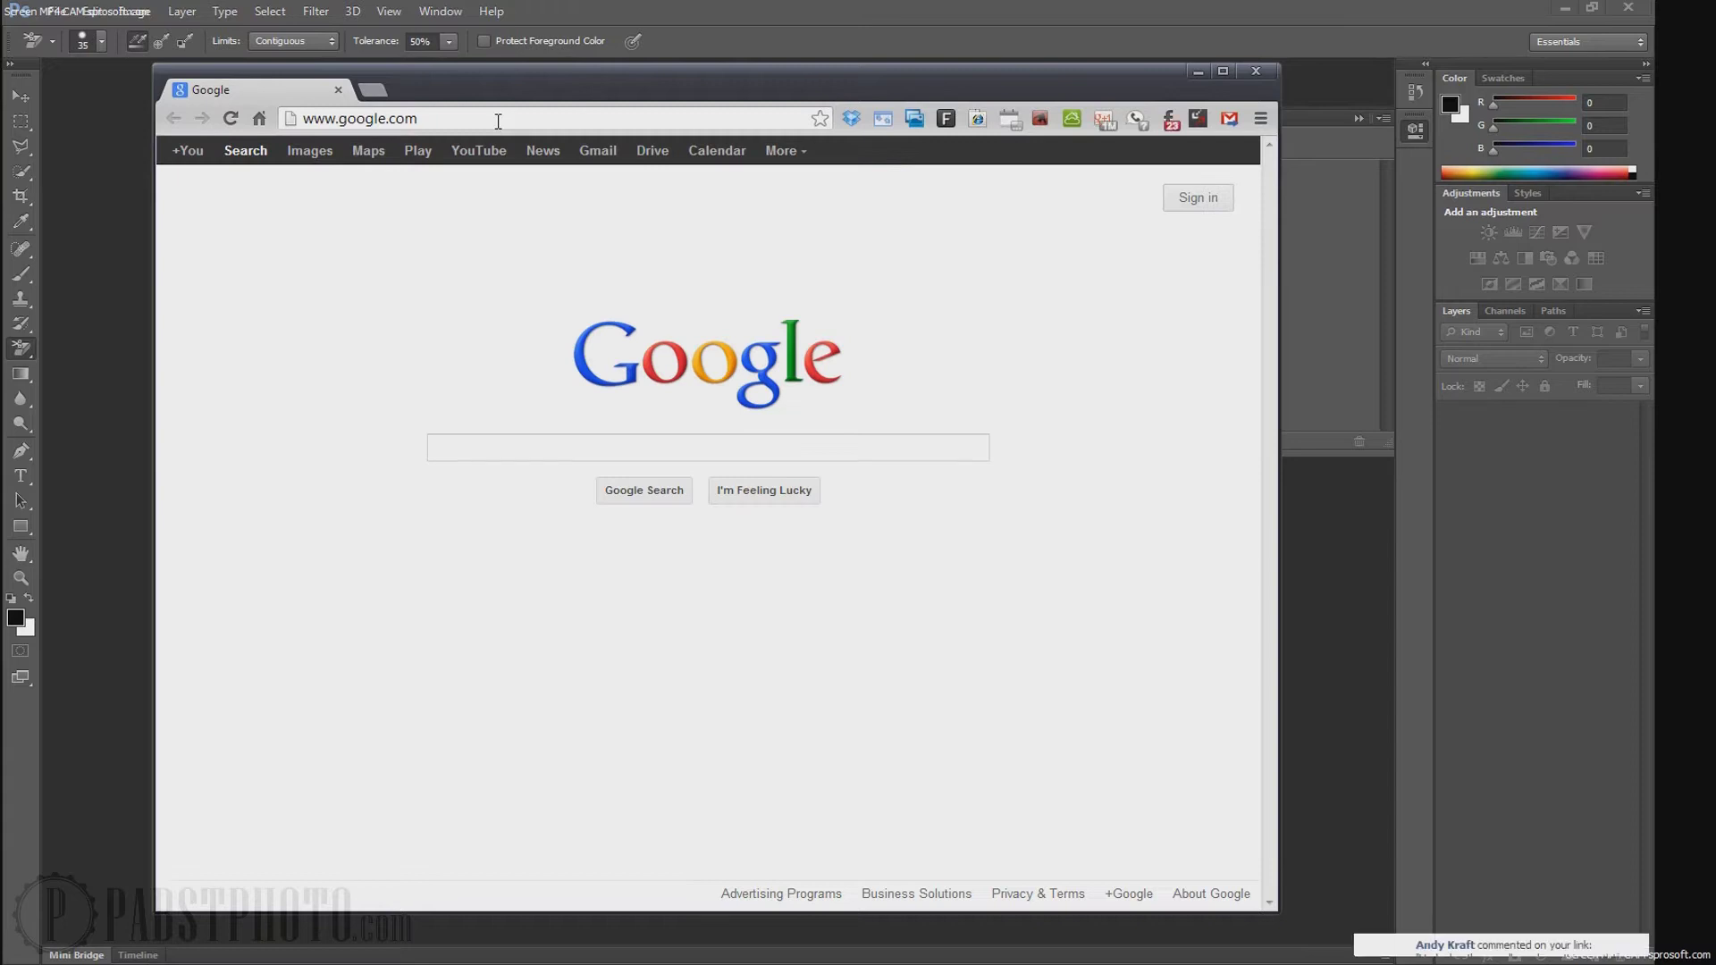
Step: Search Google Images for 'blue screen chroma key', accepting the corrected spelling of the query
click(429, 117)
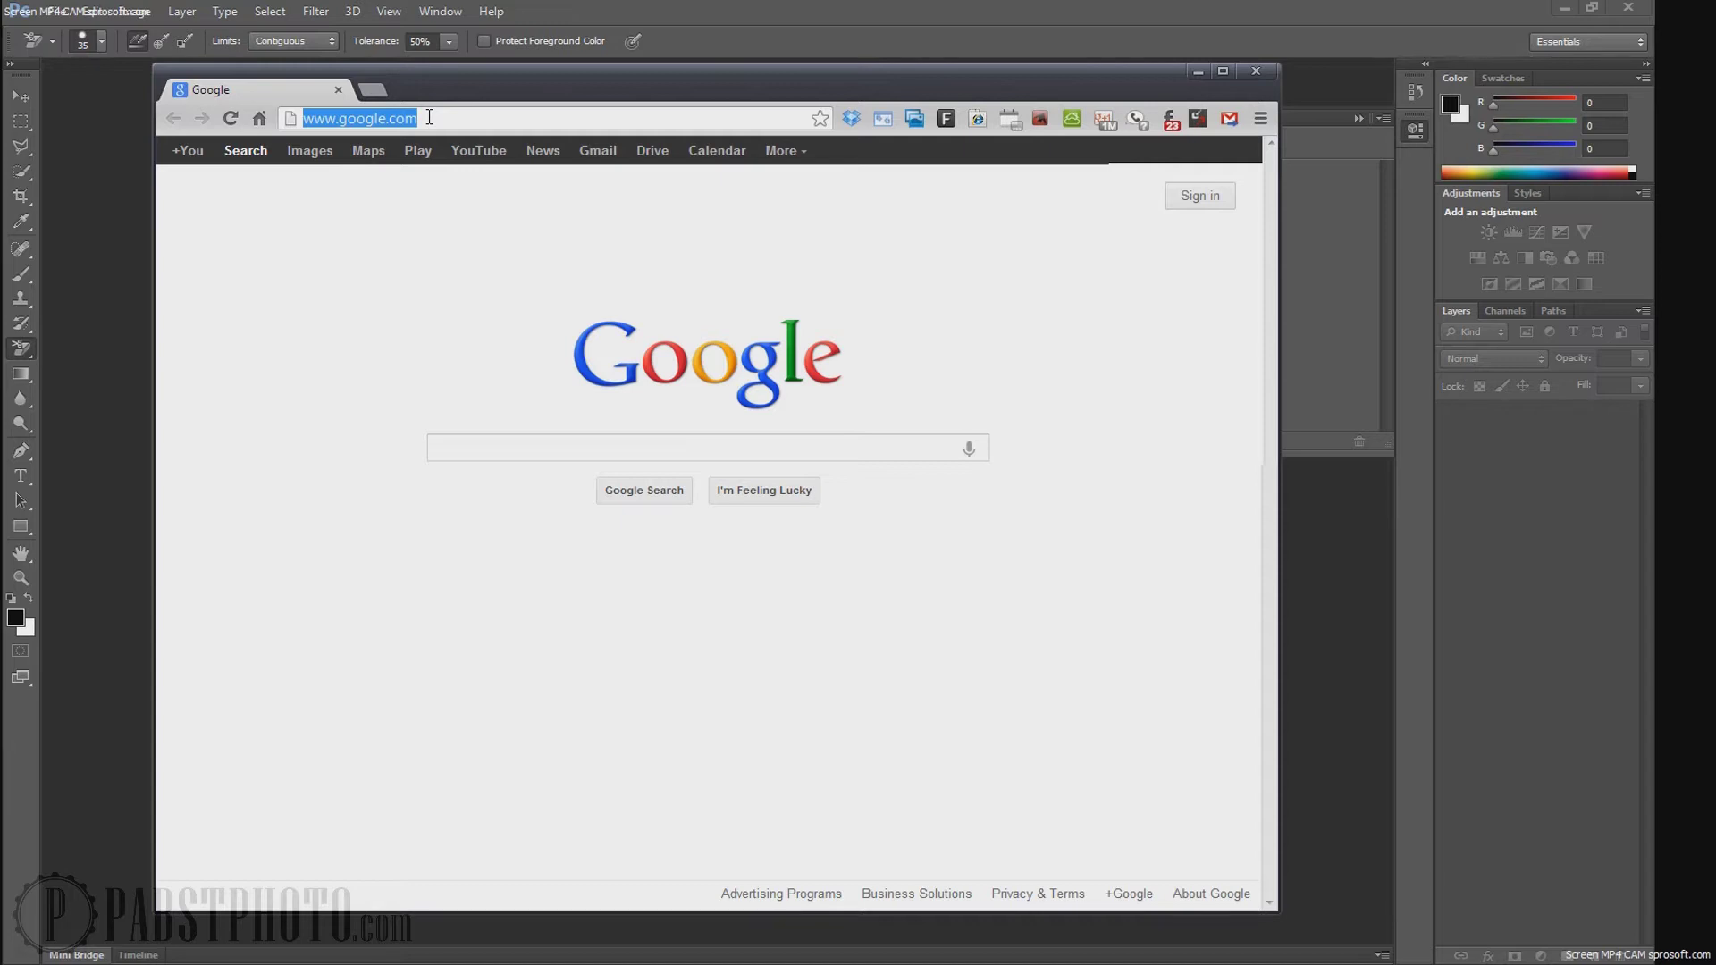
click(320, 154)
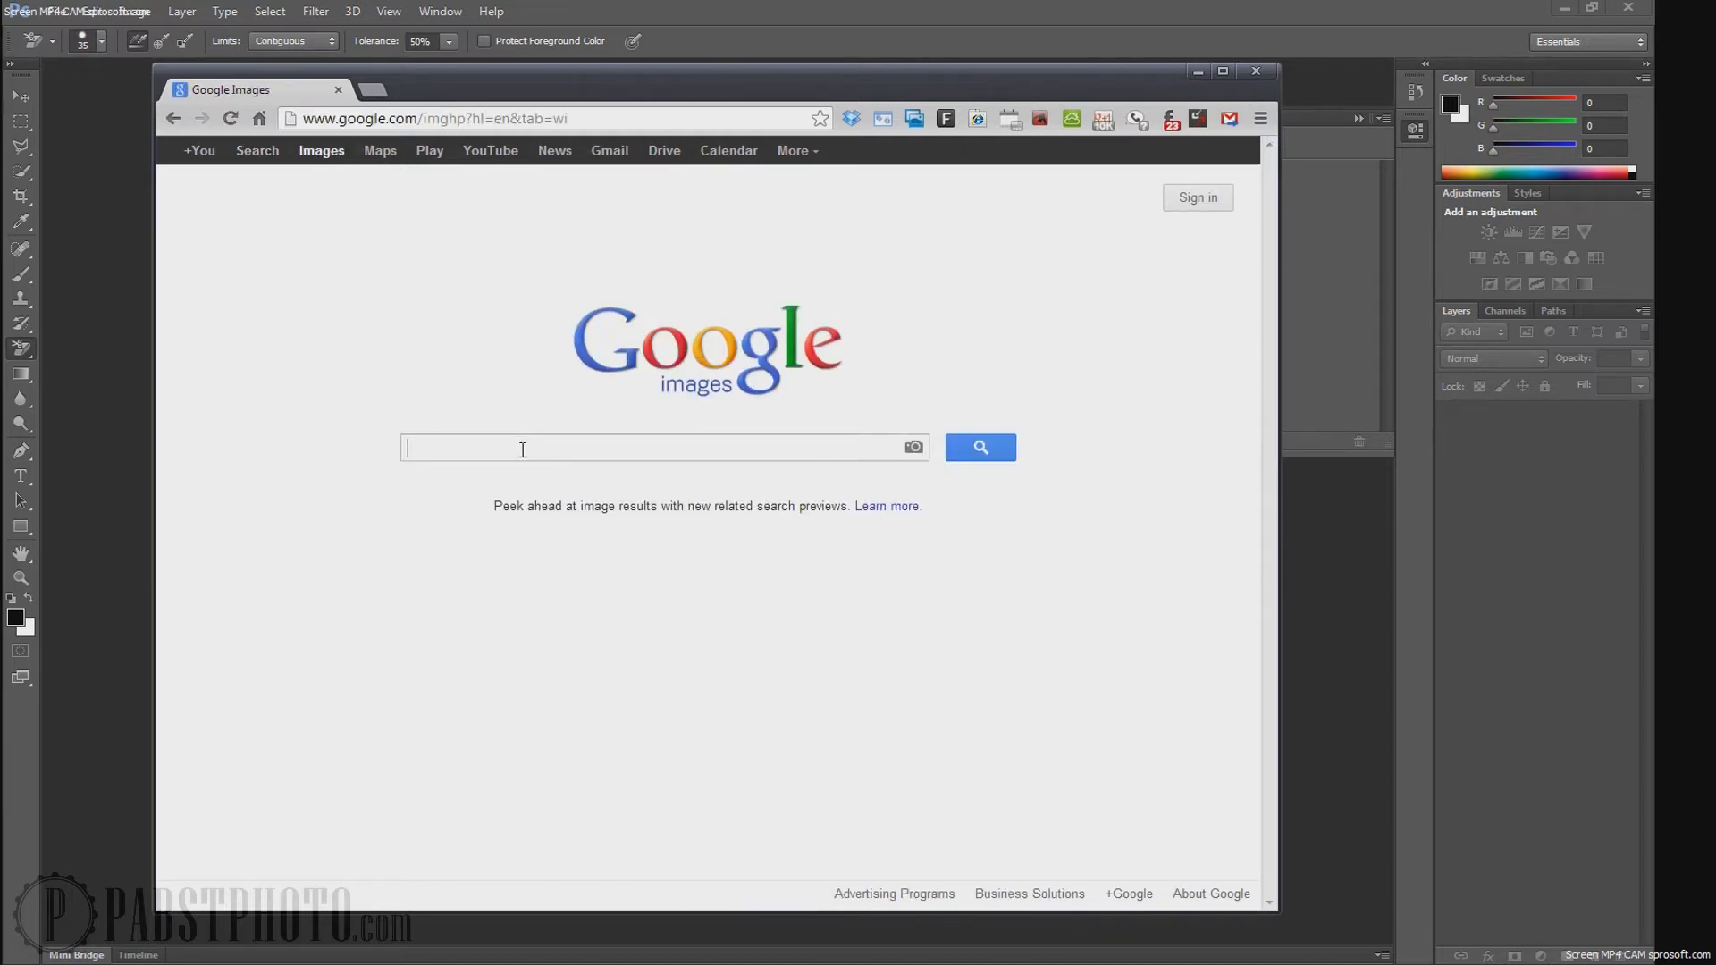
text(chroma key)
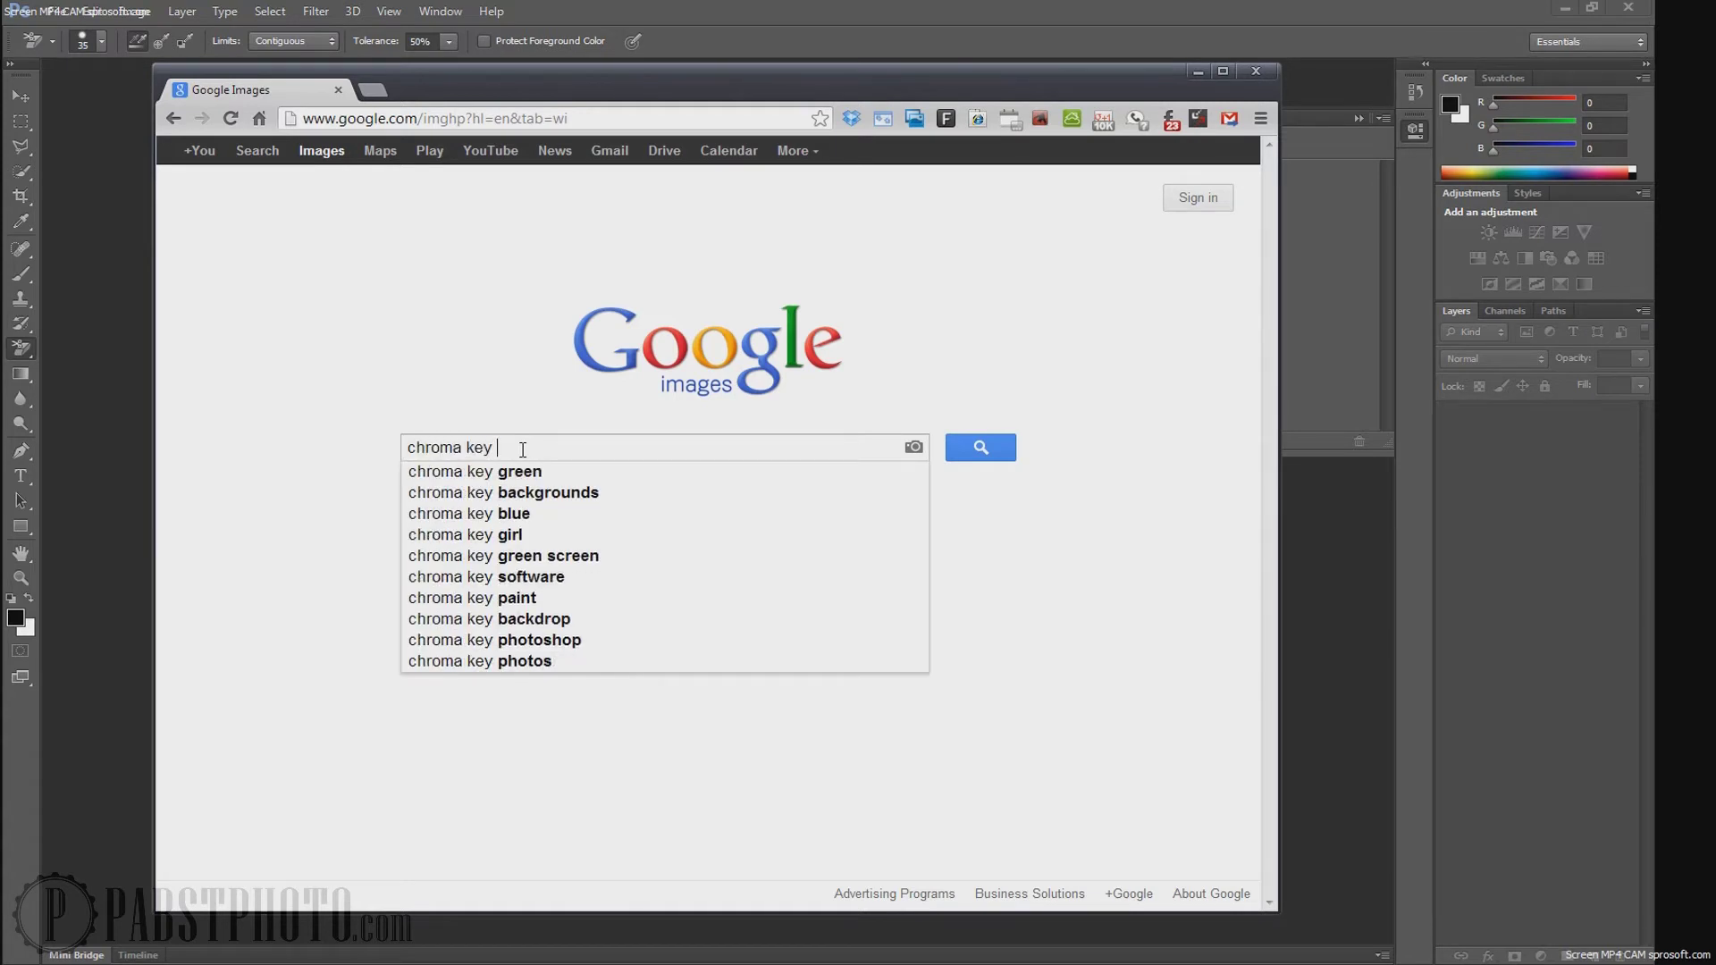
text( blue scren)
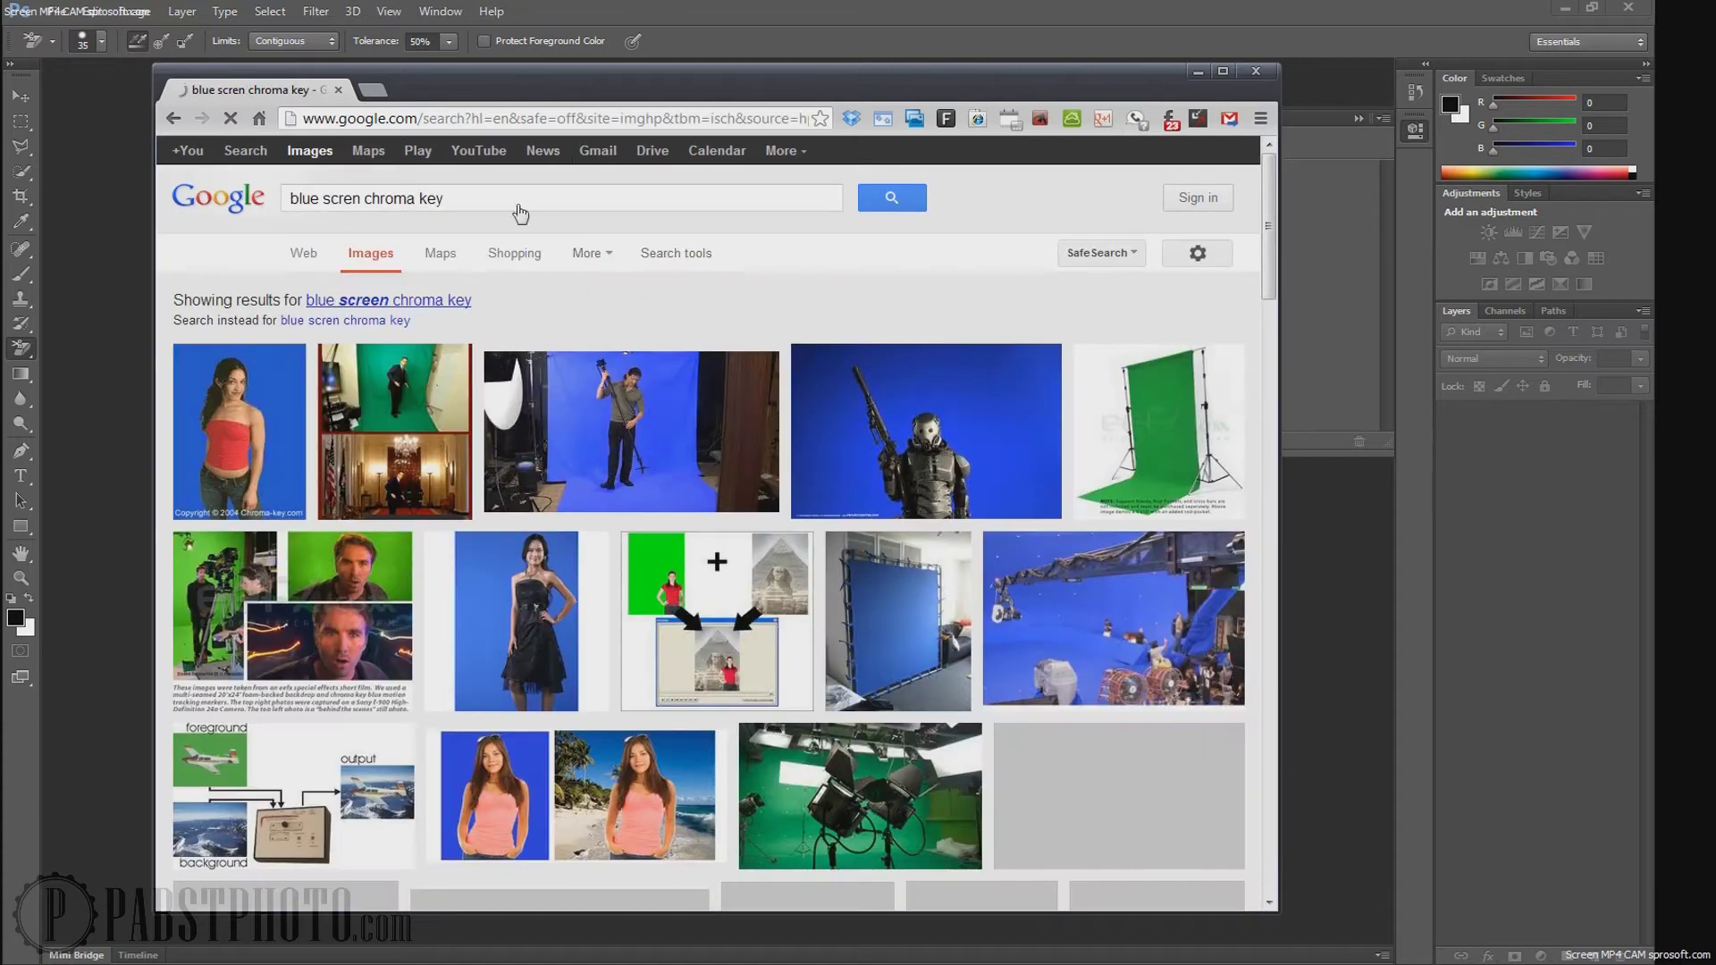
click(447, 300)
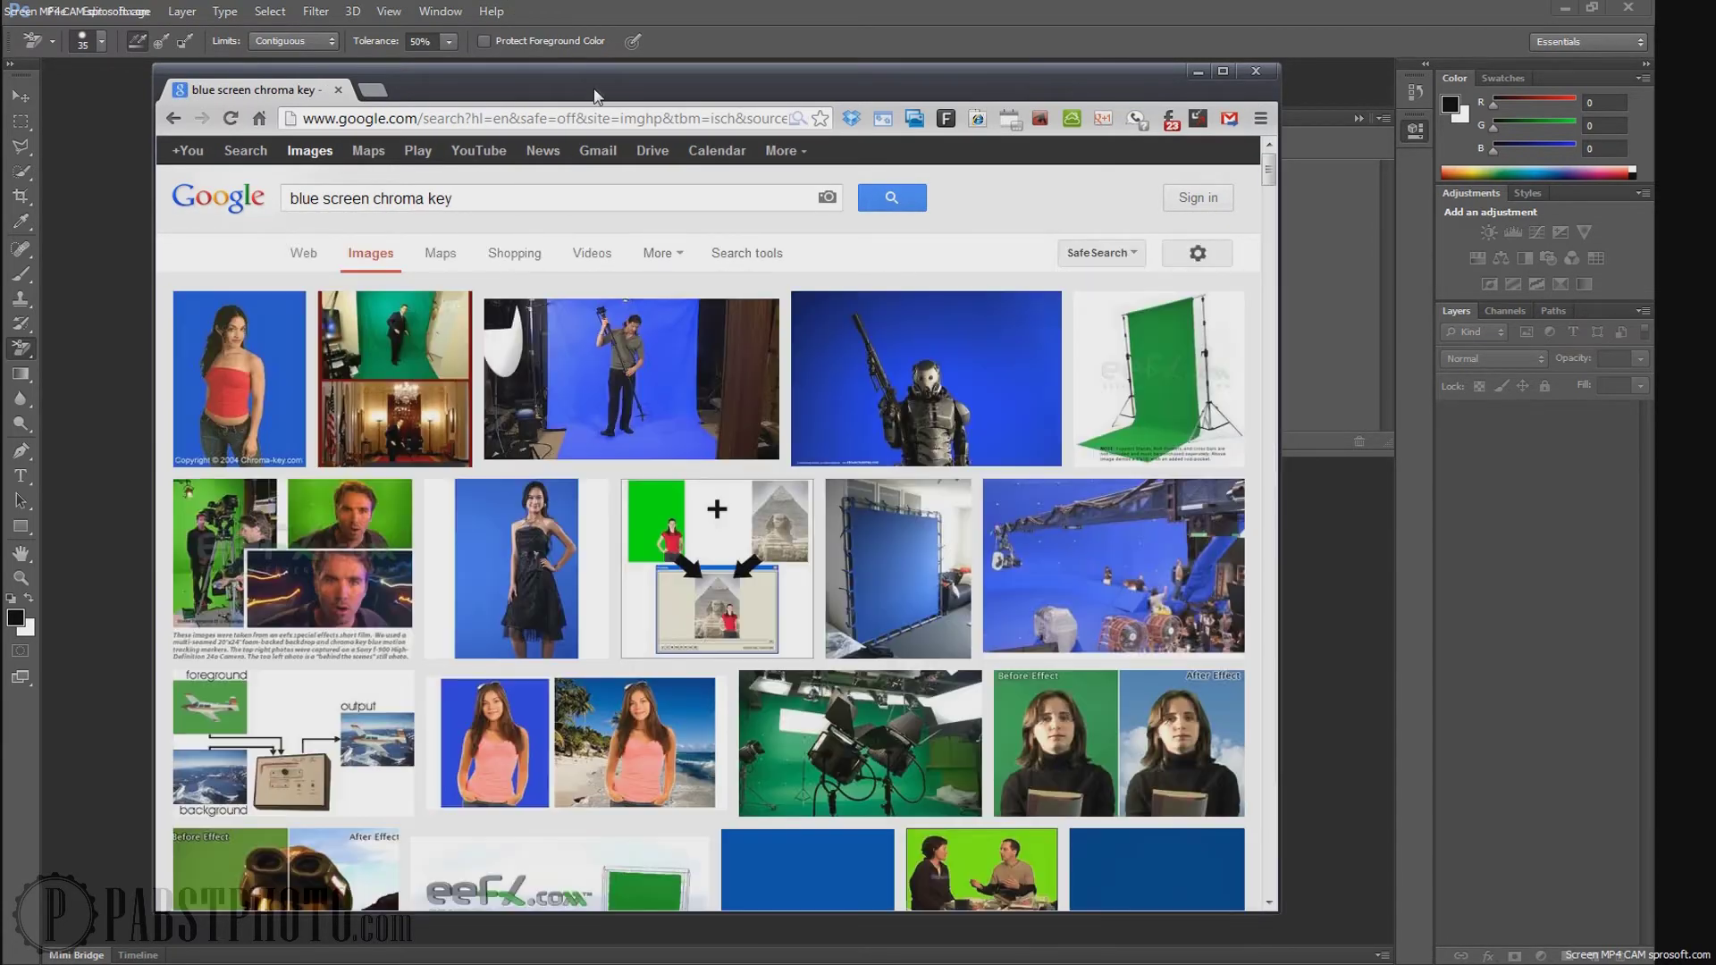
drag(594, 93, 590, 76)
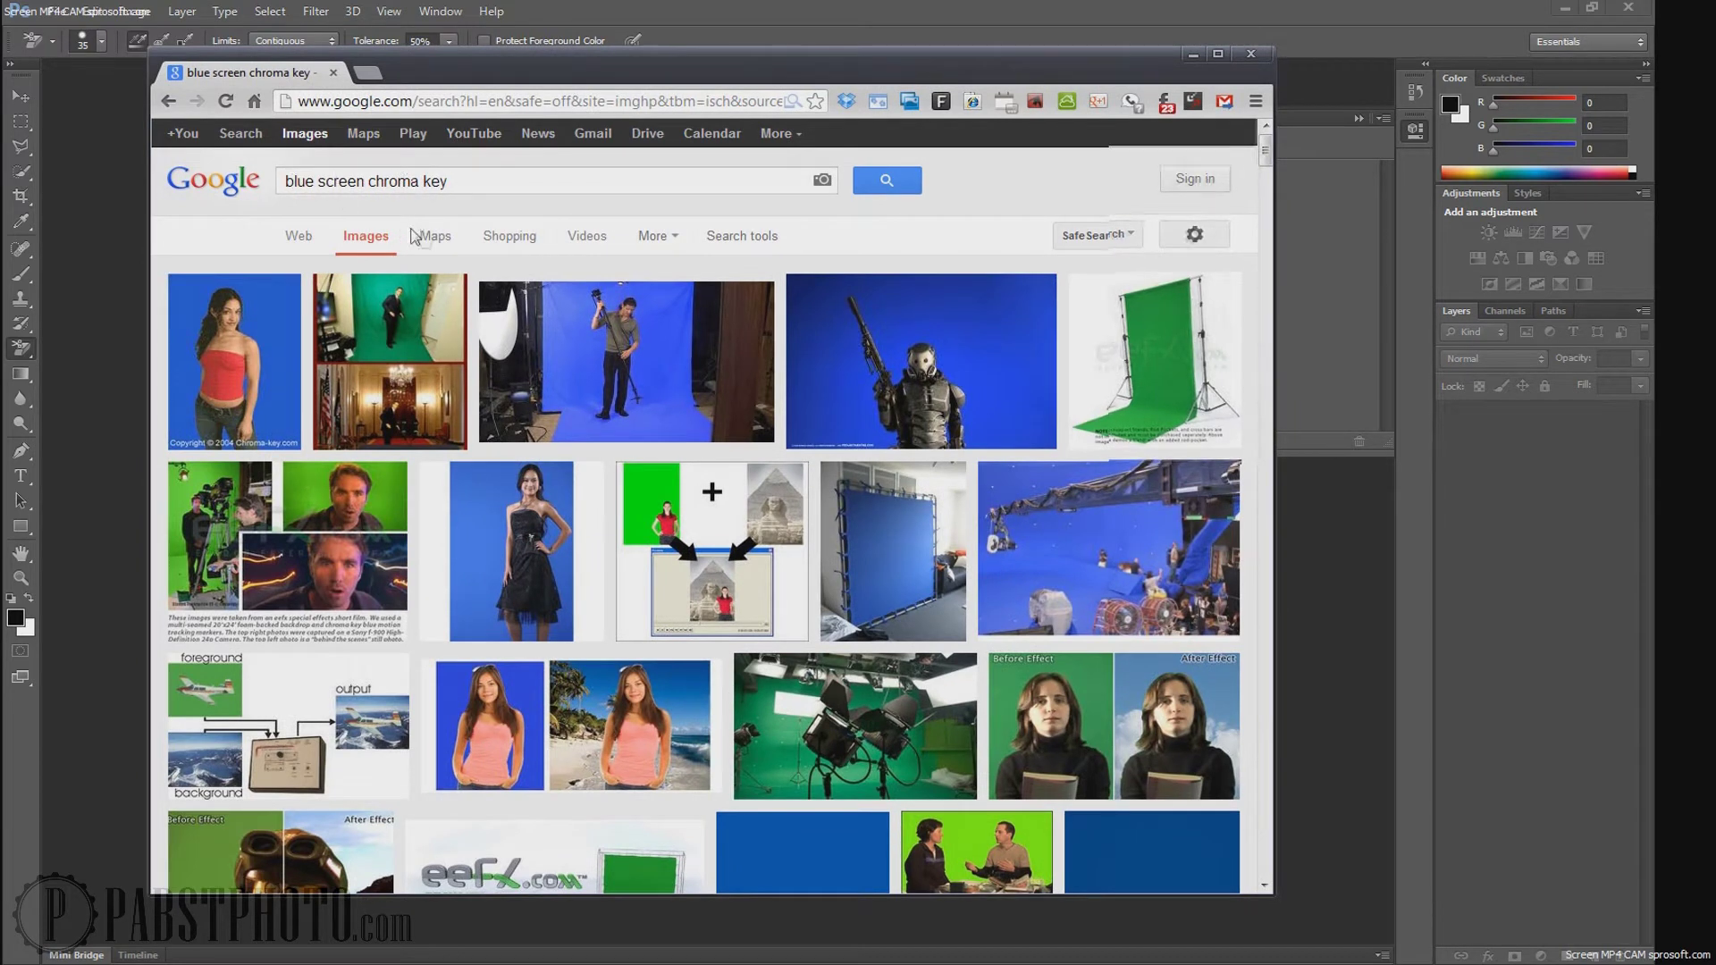
Step: Filter the image results to sizes larger than 2 MP
click(758, 240)
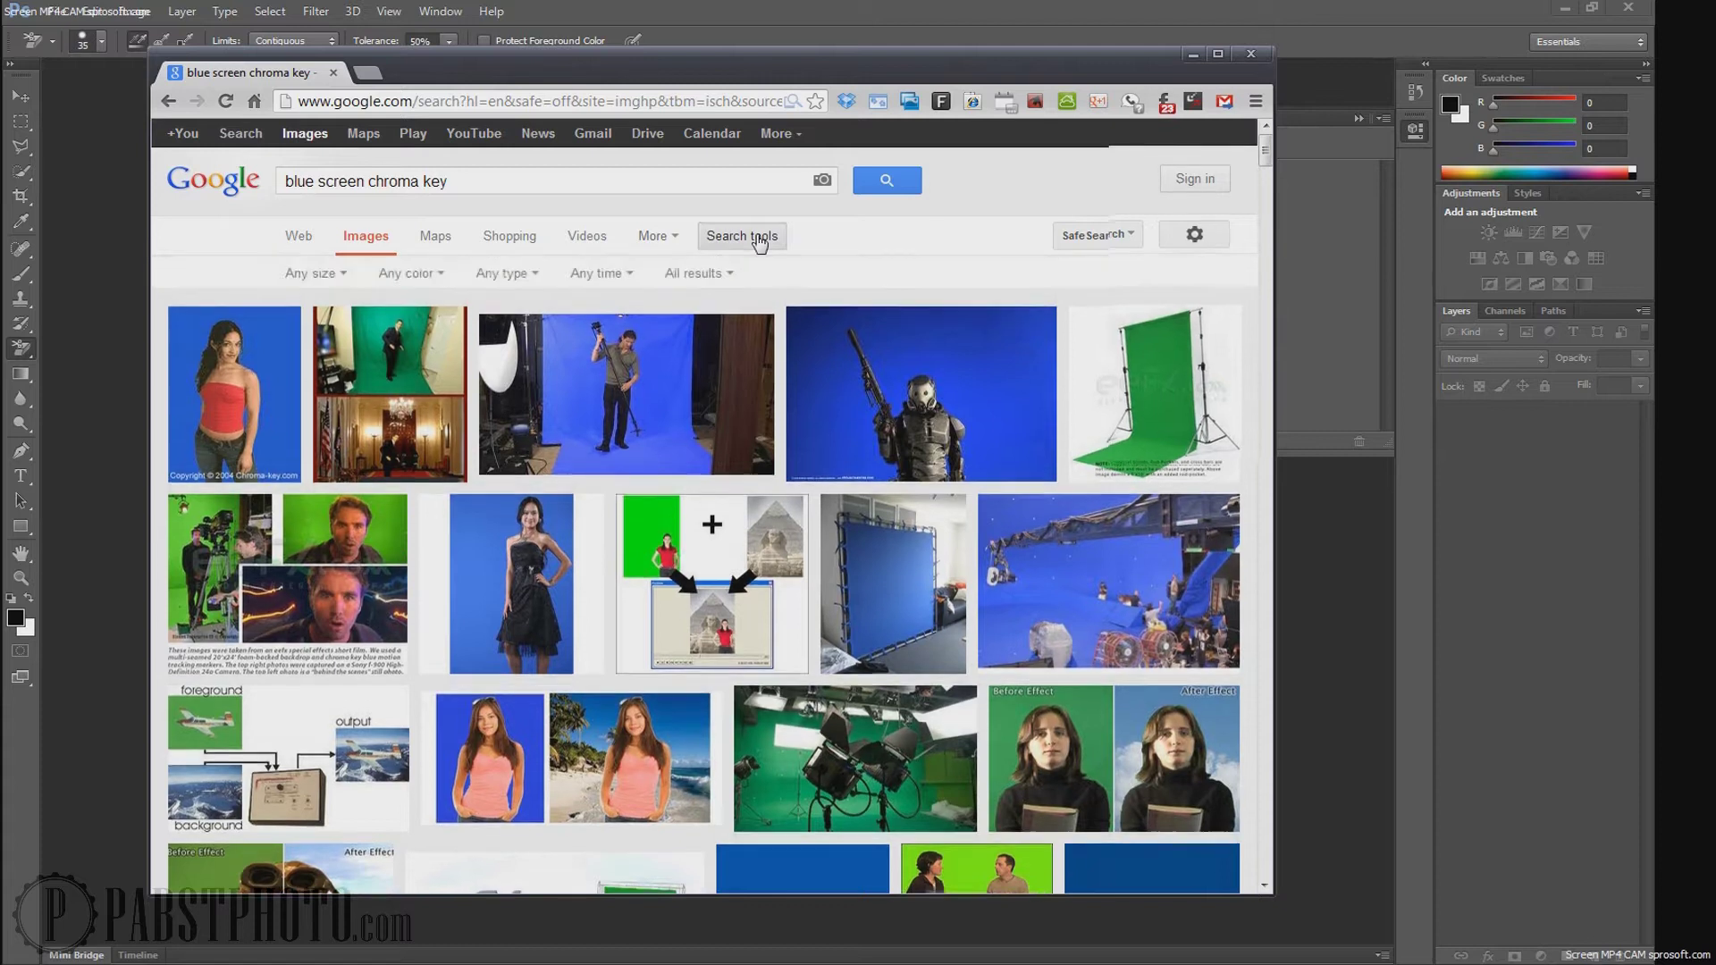
click(327, 277)
mouse_move(353, 414)
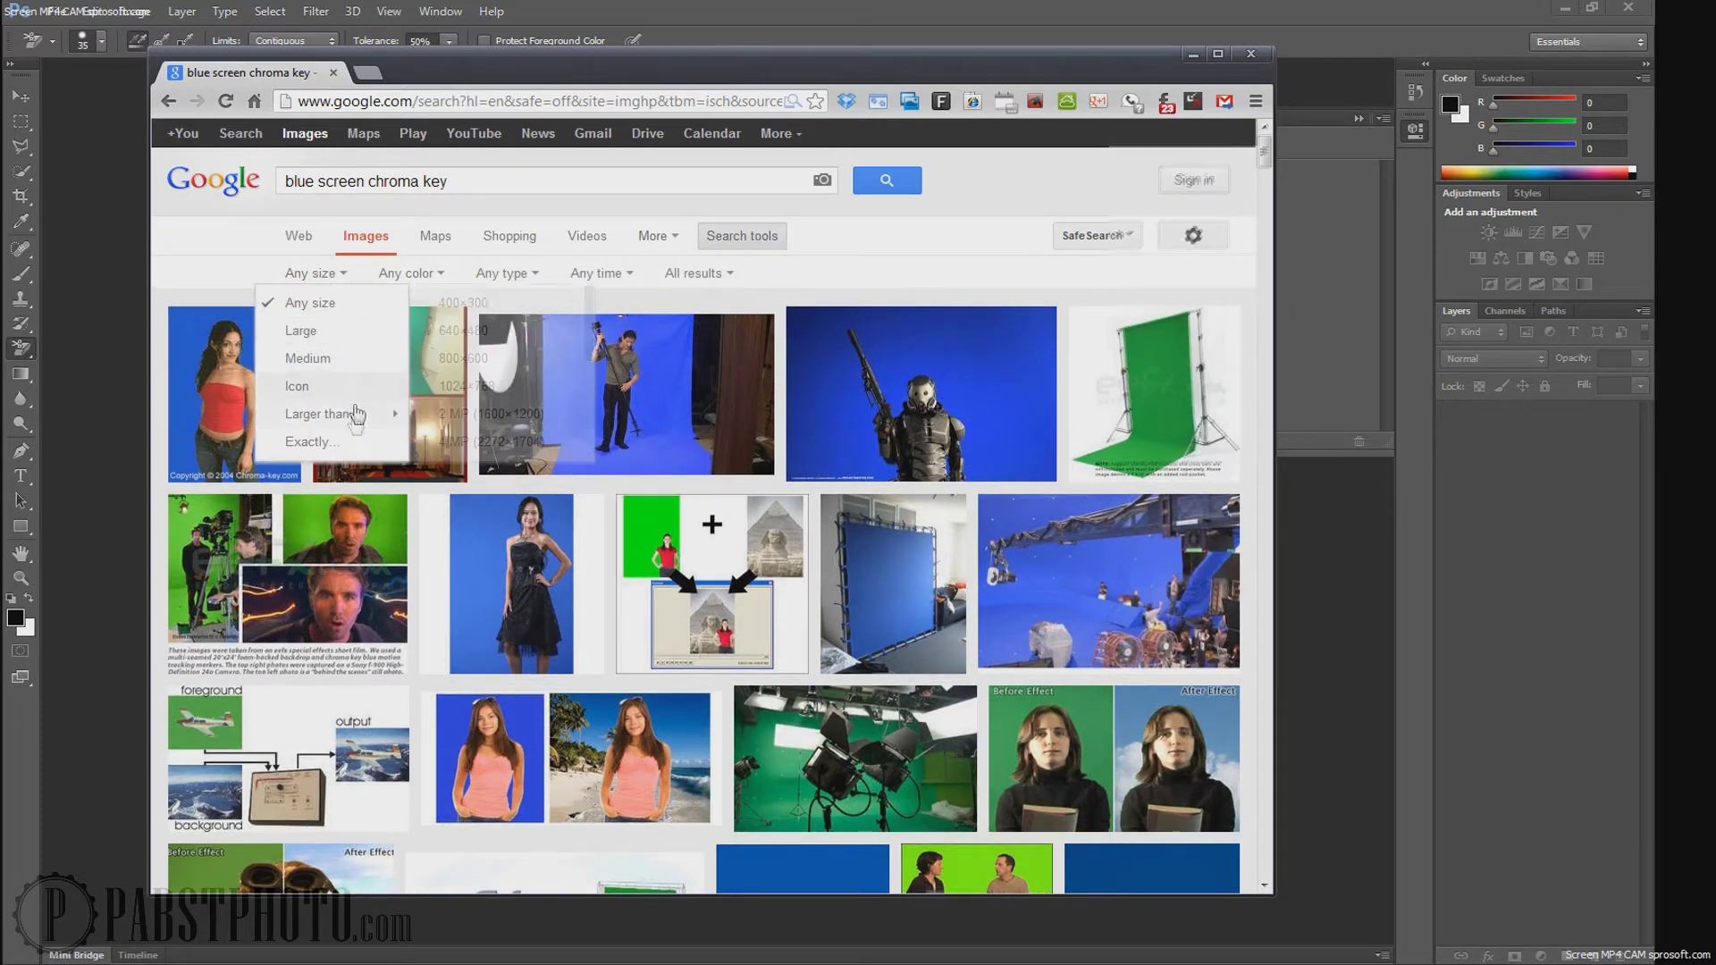
click(503, 427)
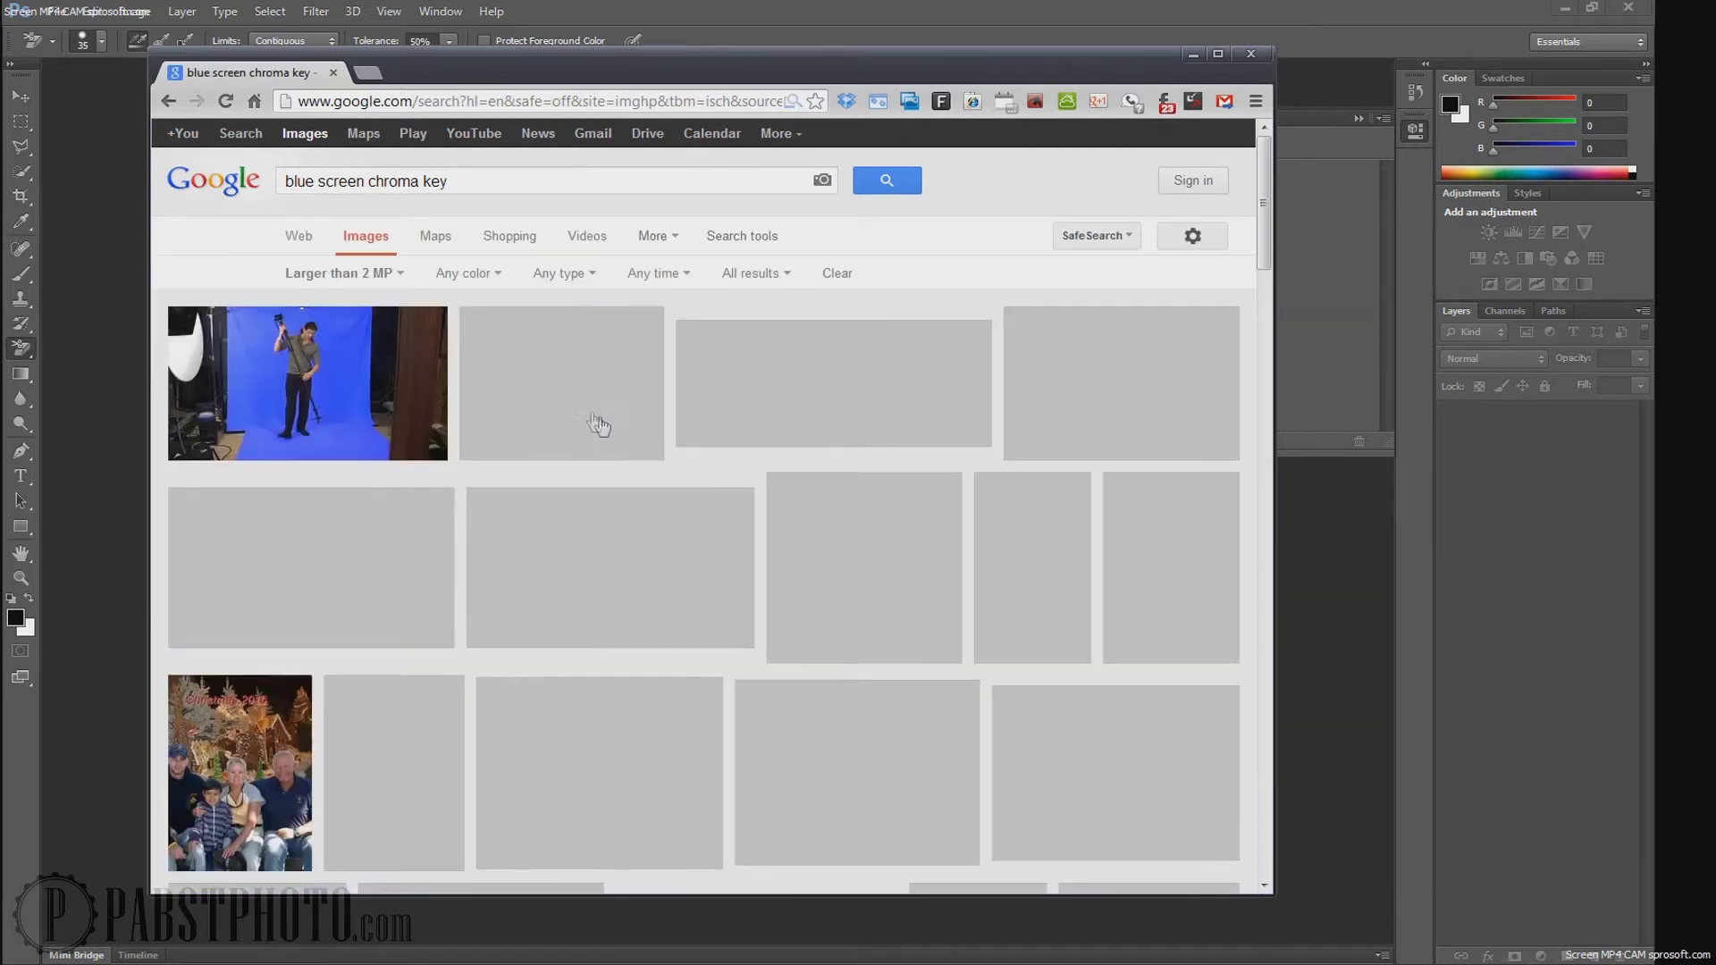
Step: Open the full-size original of the woman-in-black-dress photo and copy it to the clipboard
scroll(501, 374, down, 7)
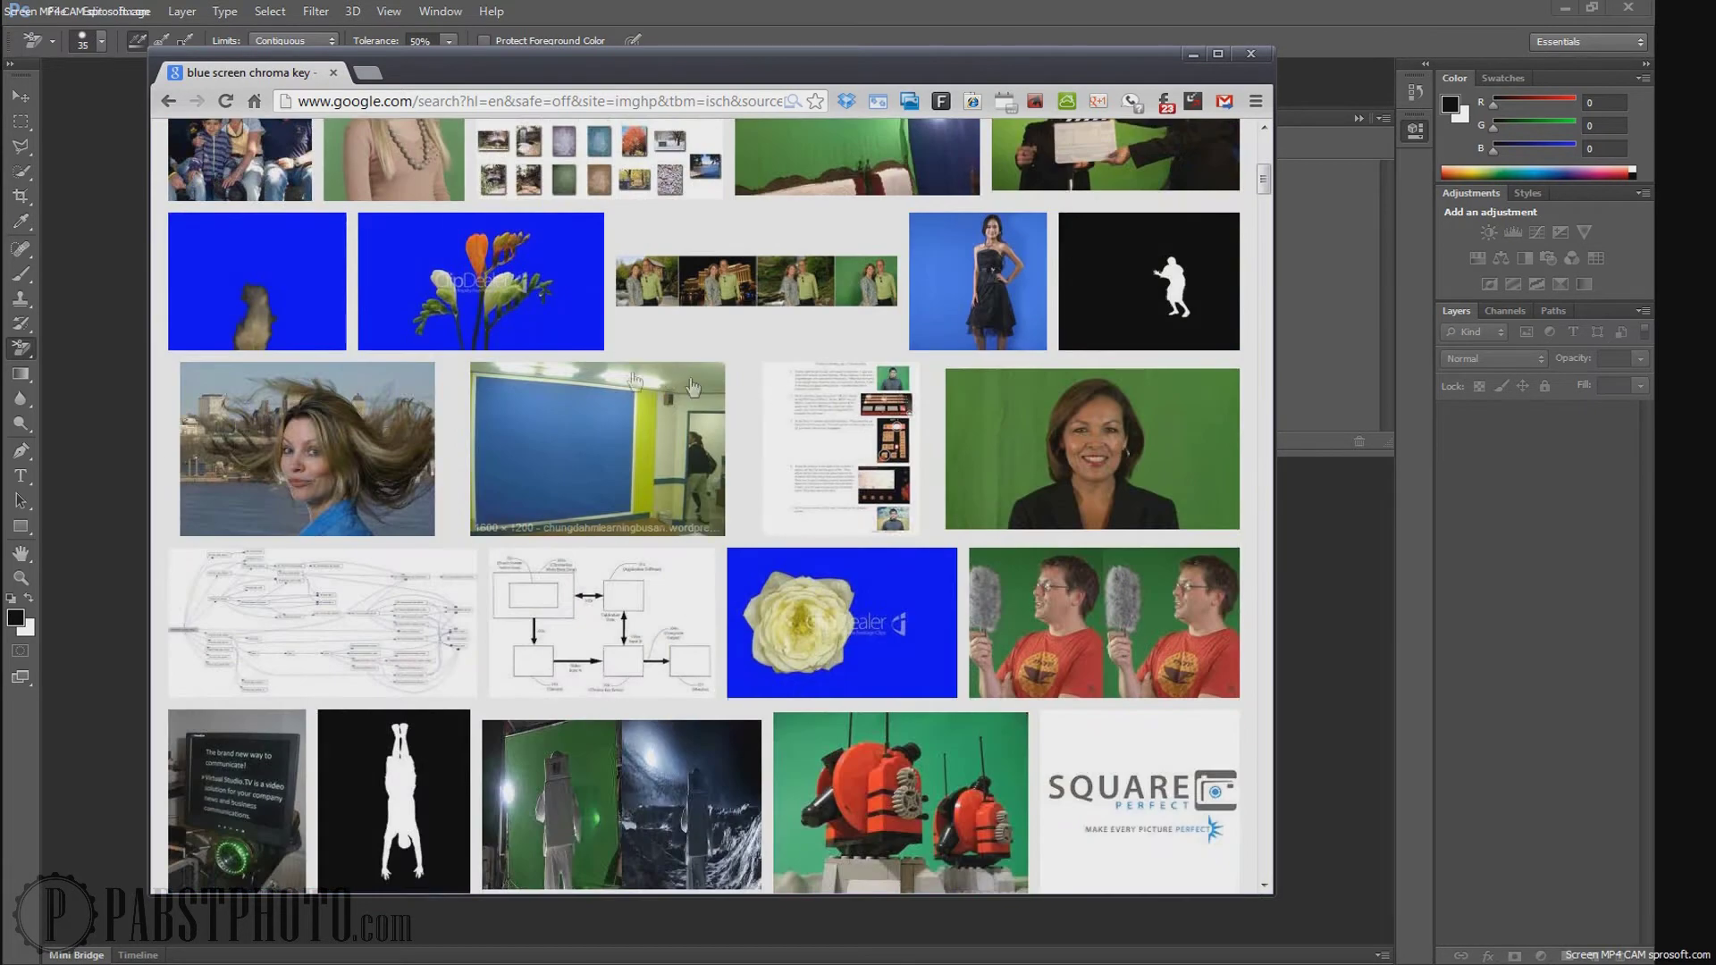
click(967, 298)
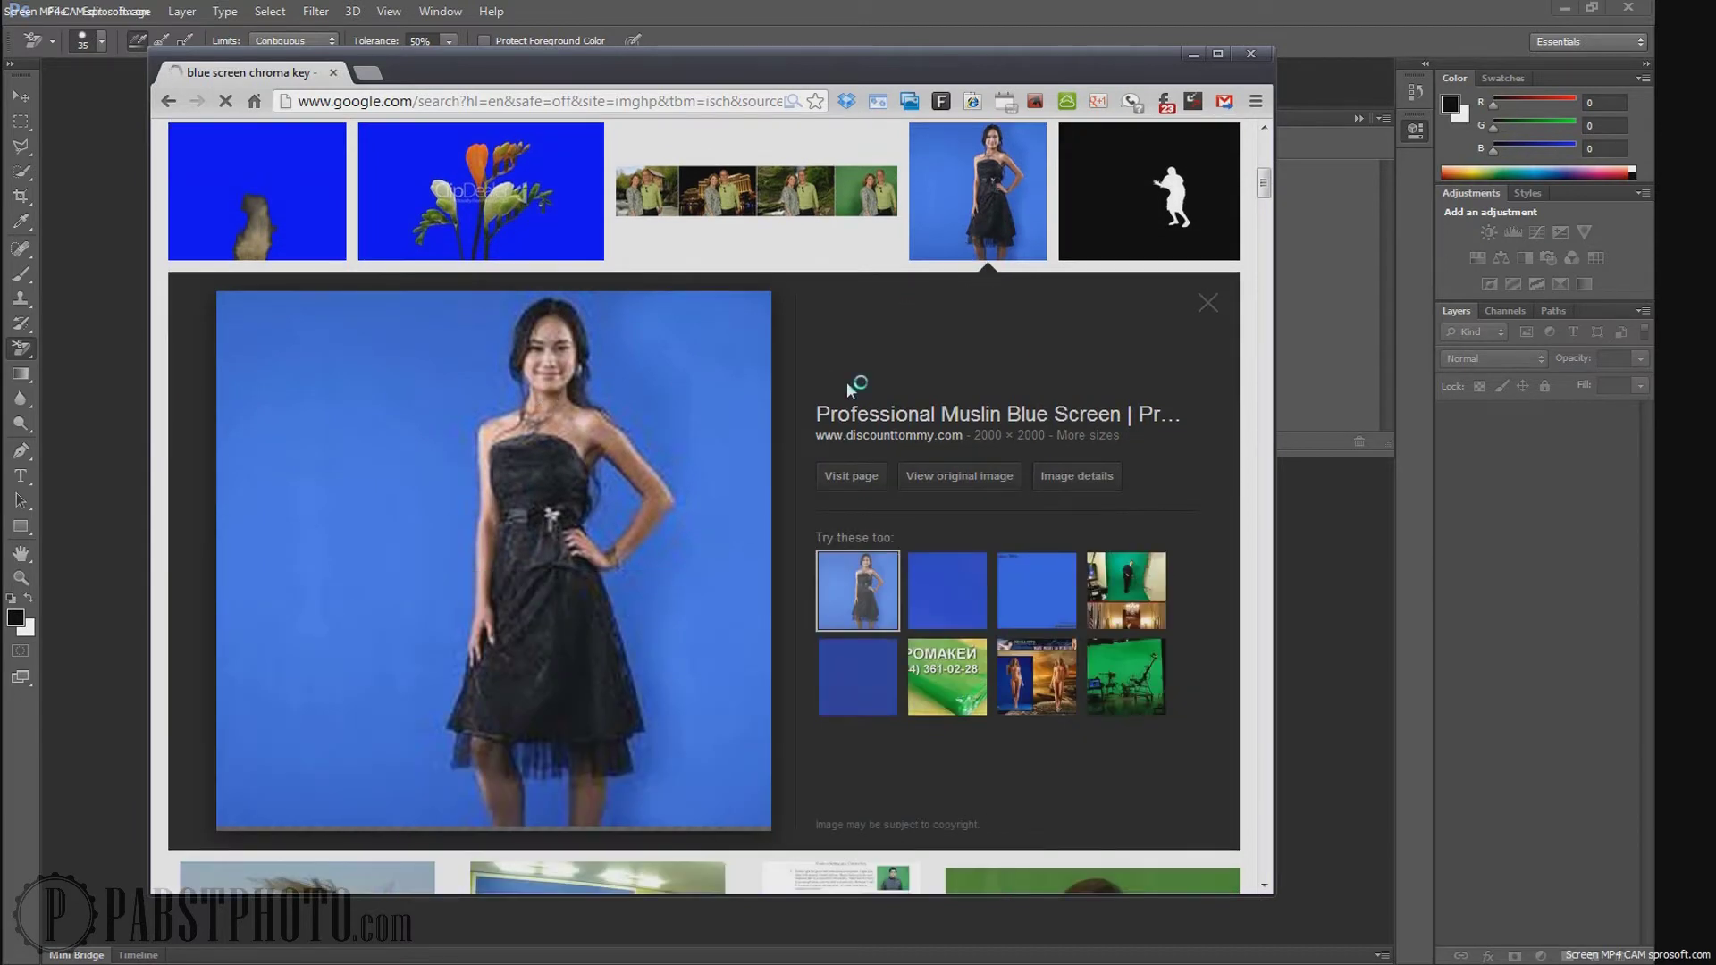
click(959, 478)
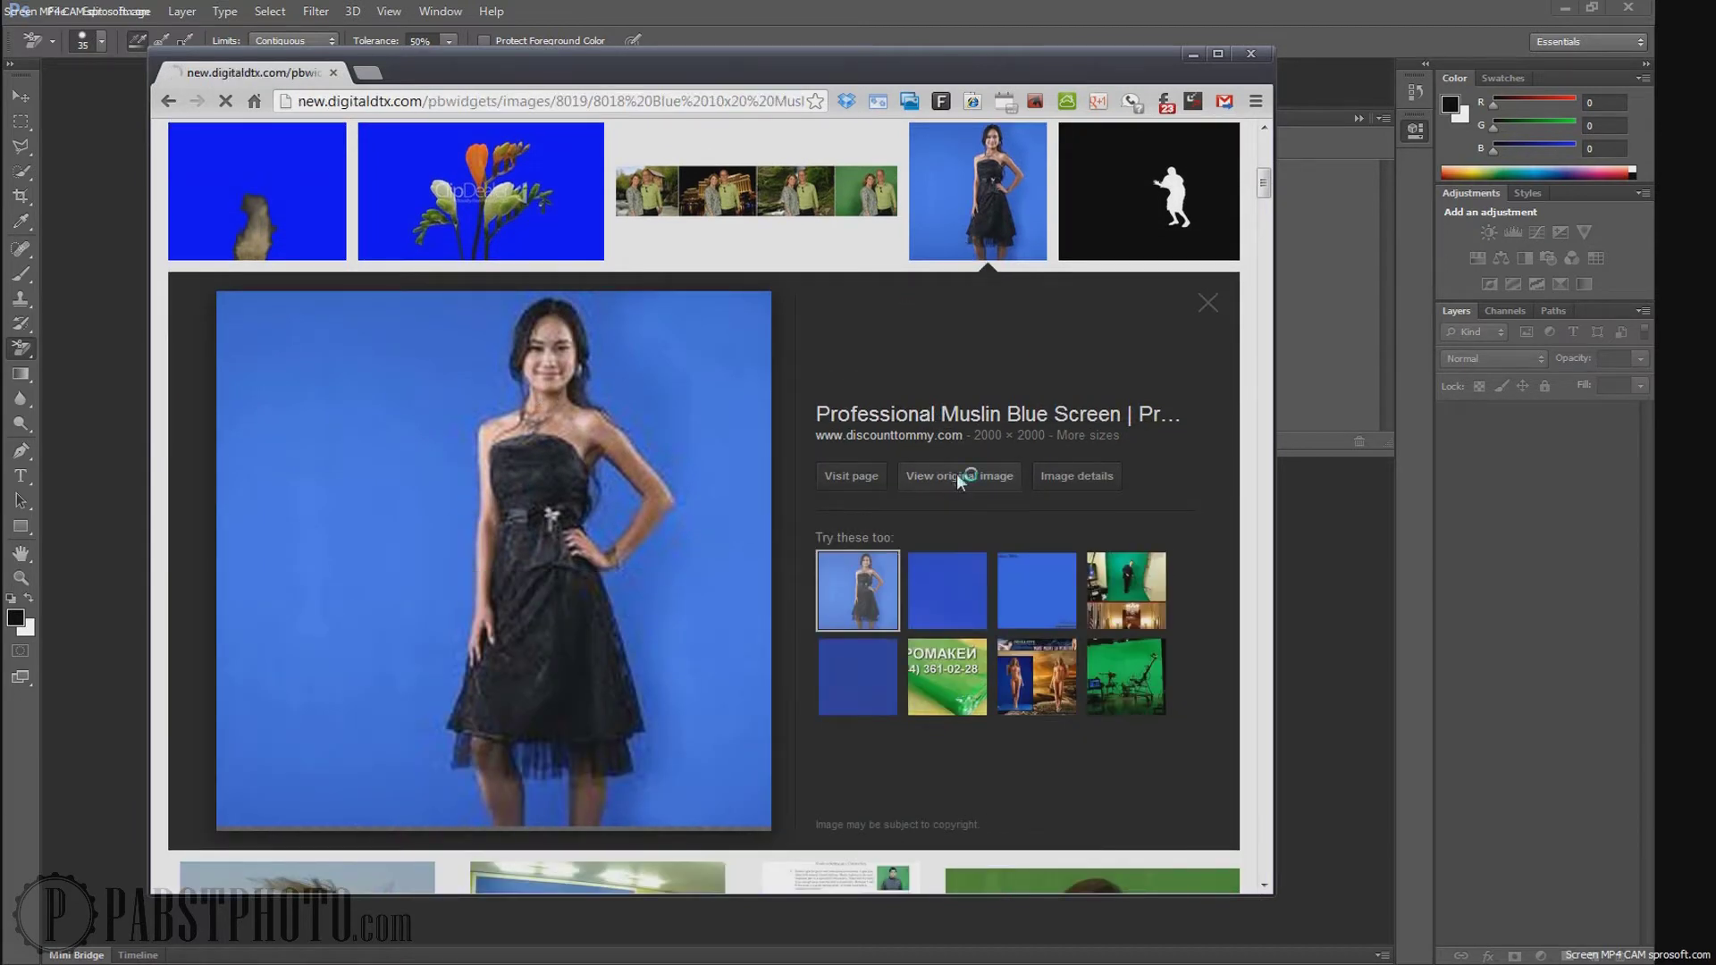
right_click(607, 341)
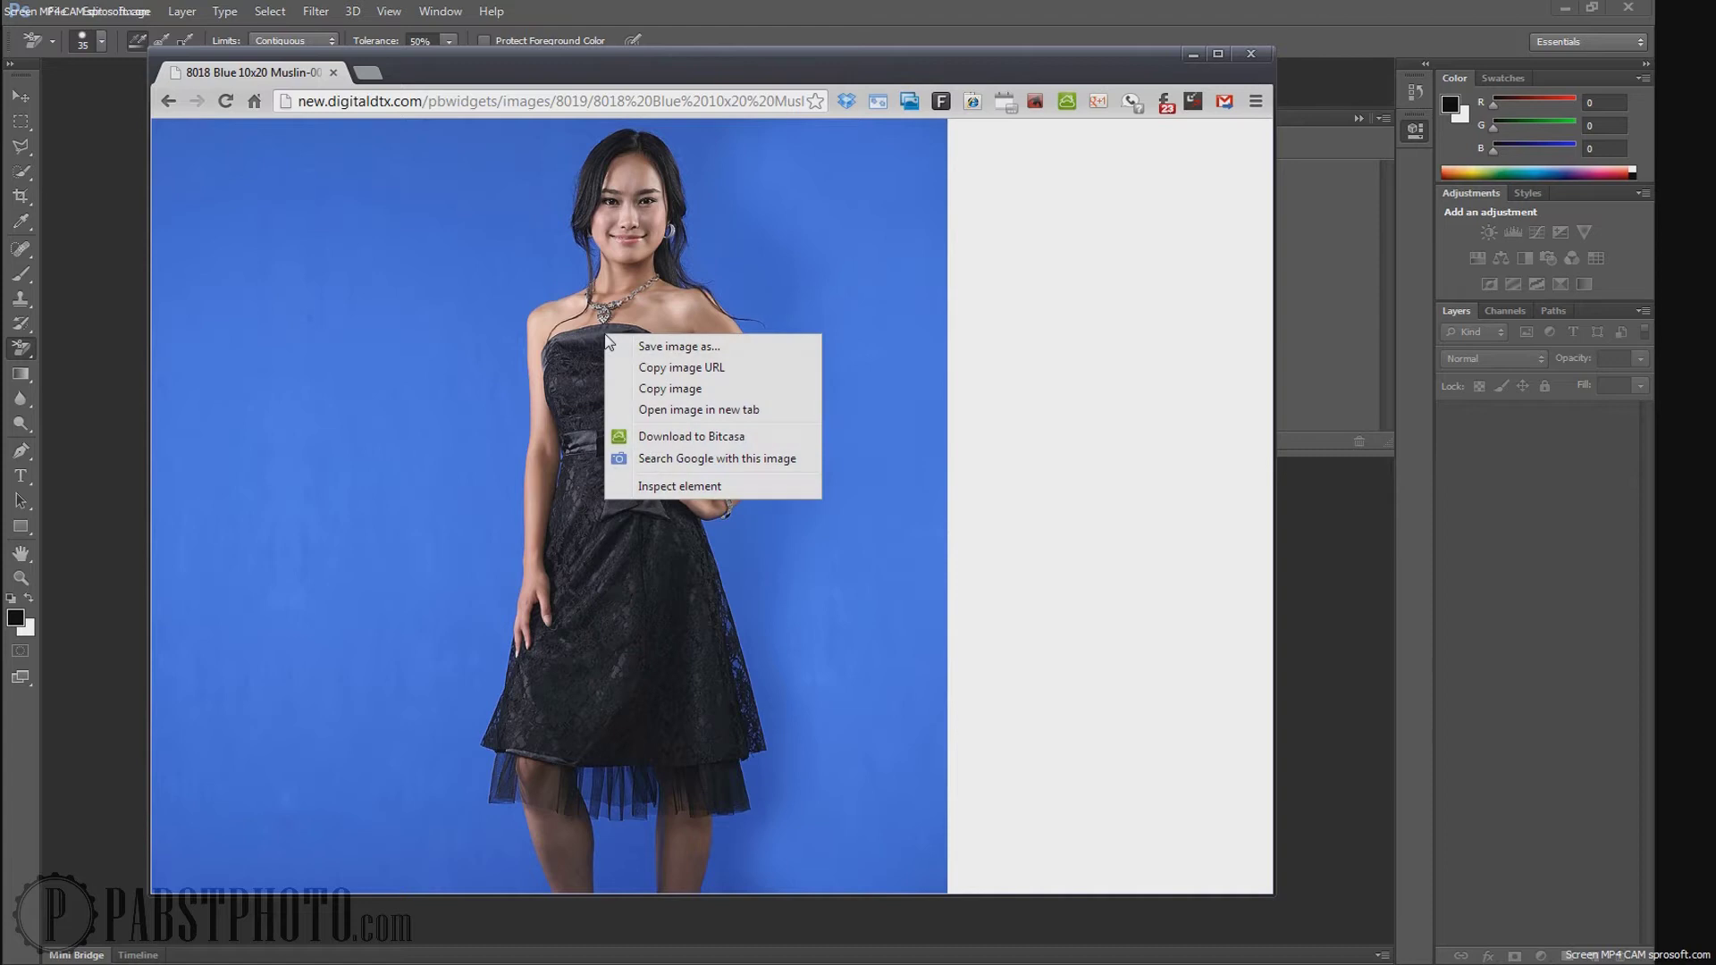
click(670, 389)
Step: Create a new 2000×2000 document from the clipboard preset and paste the photo as Layer 1
click(98, 288)
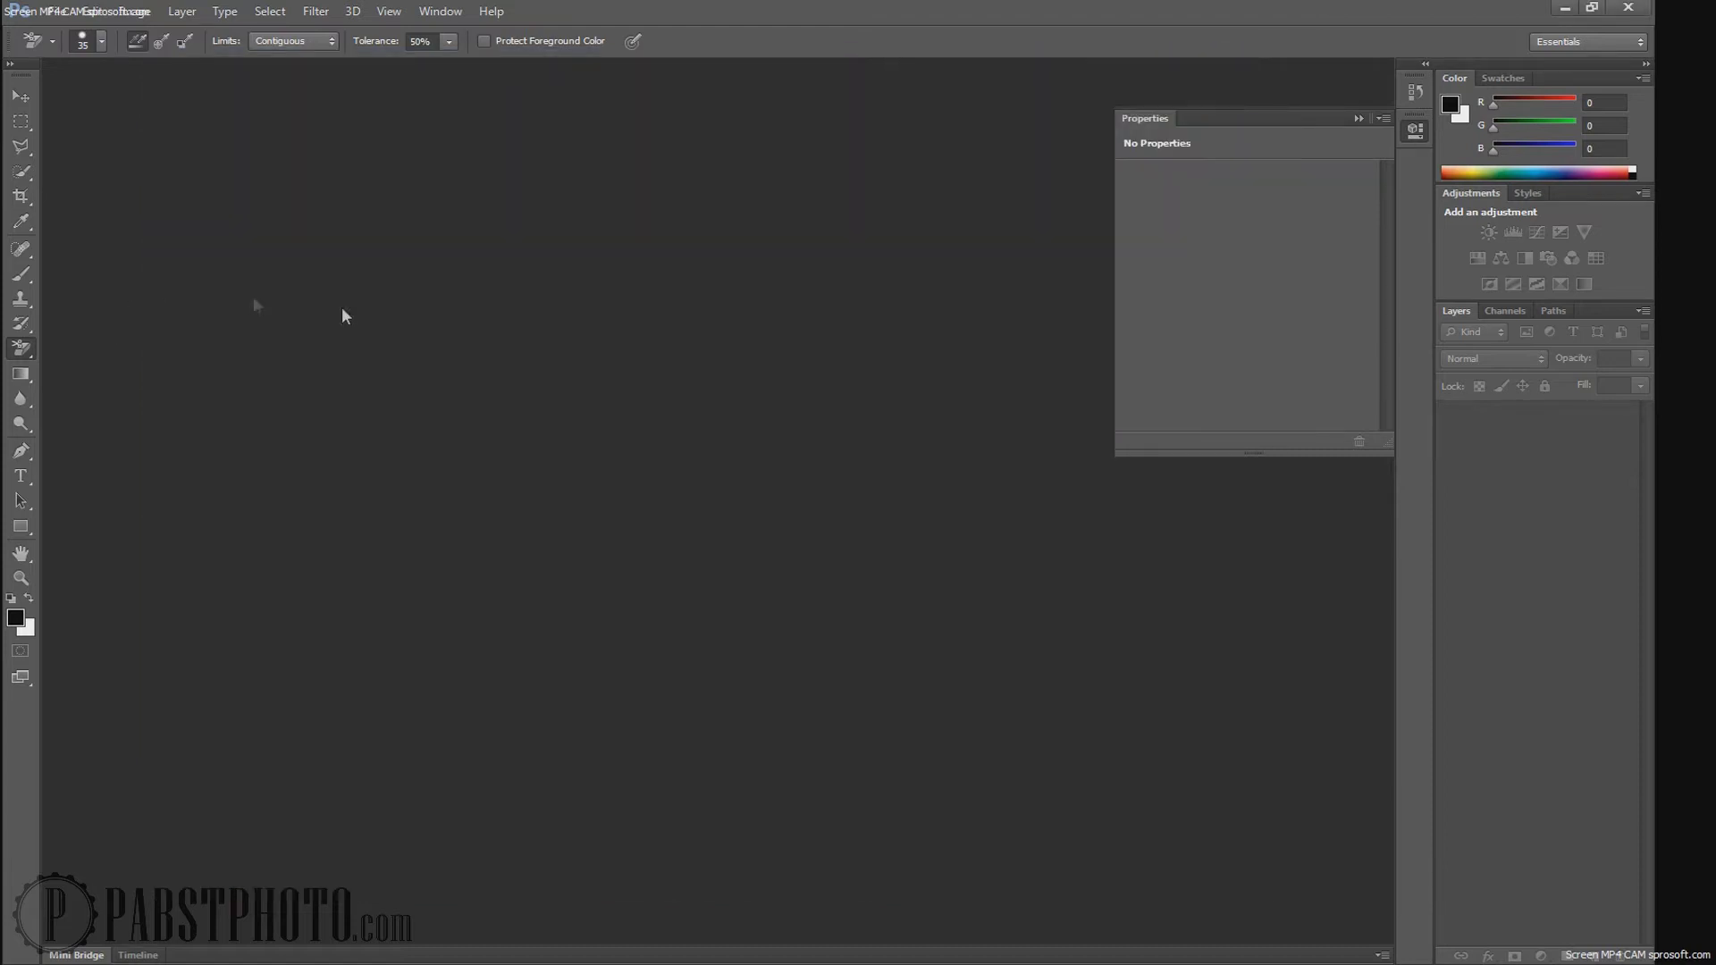
key(ctrl+n)
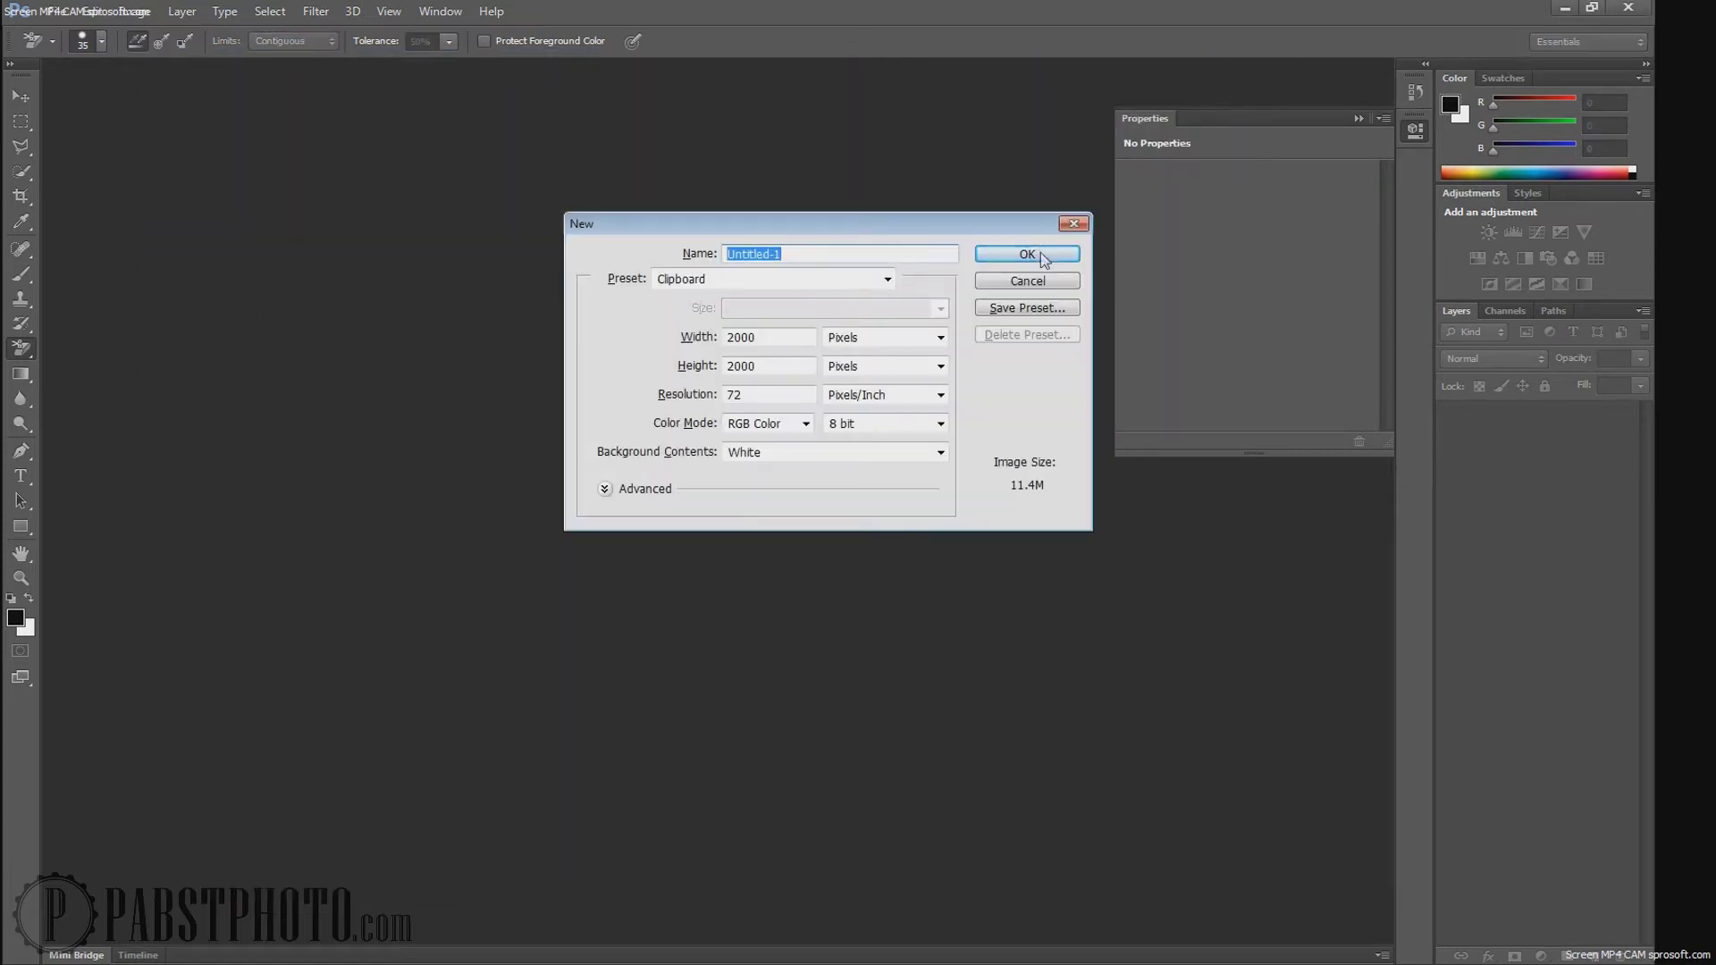
click(1042, 256)
key(ctrl+v)
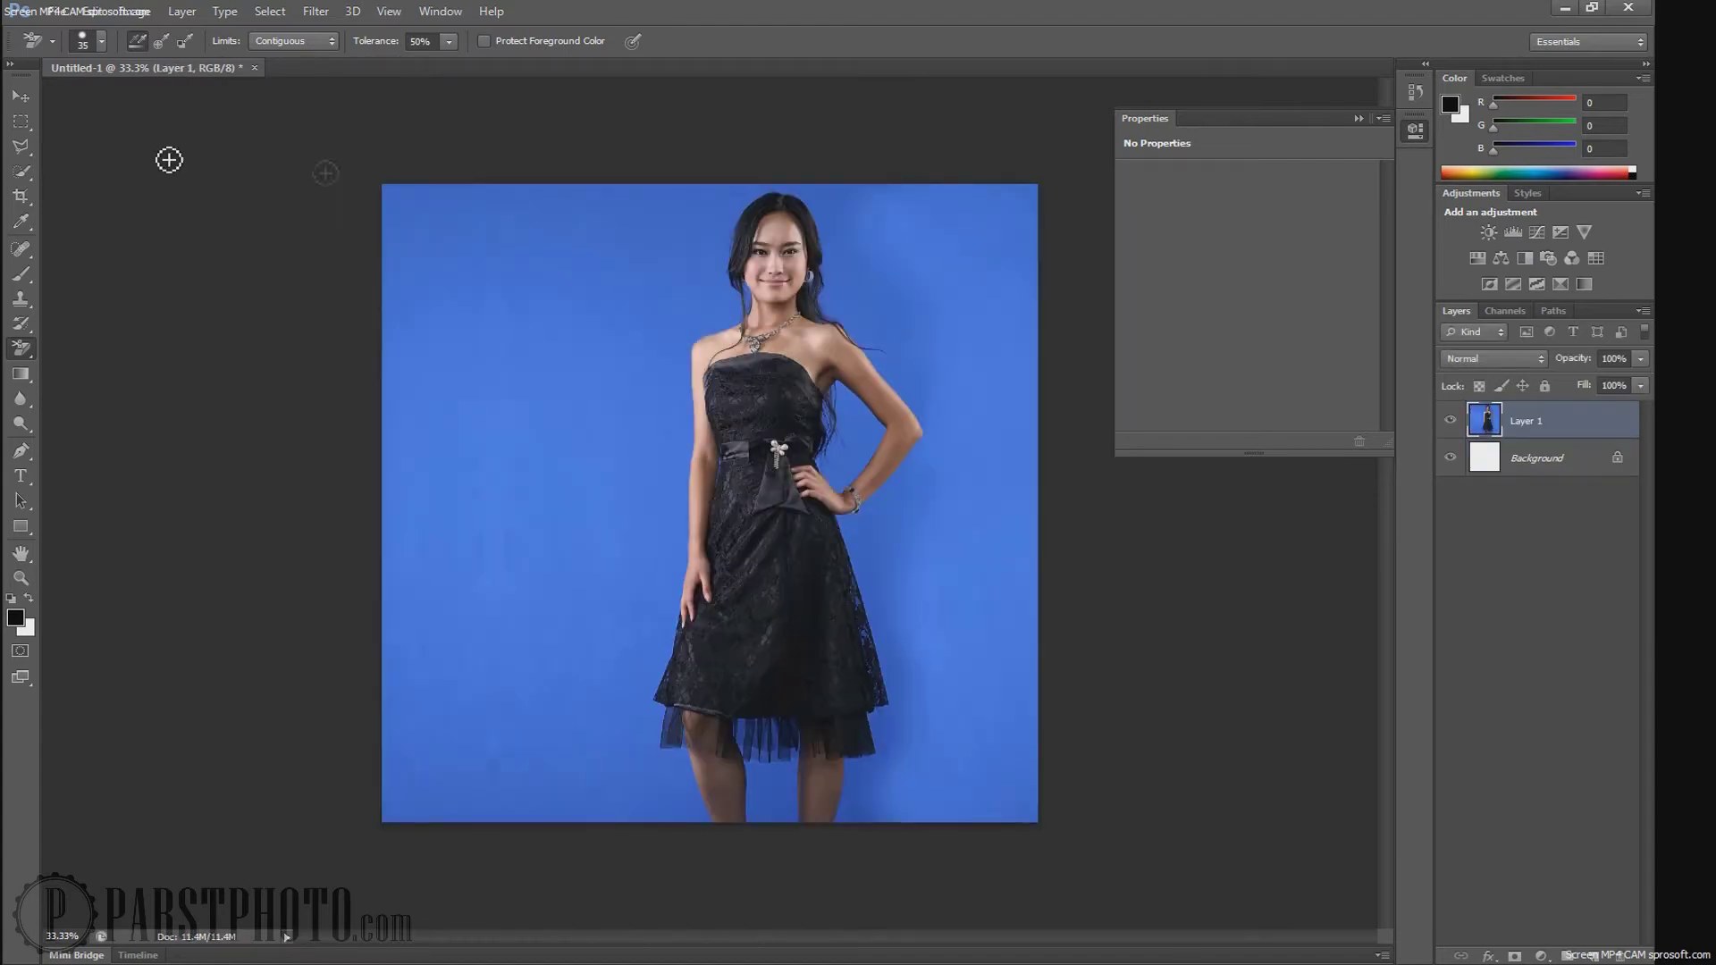
Step: Crop the left and right sides inward to a tall frame around the woman
click(21, 196)
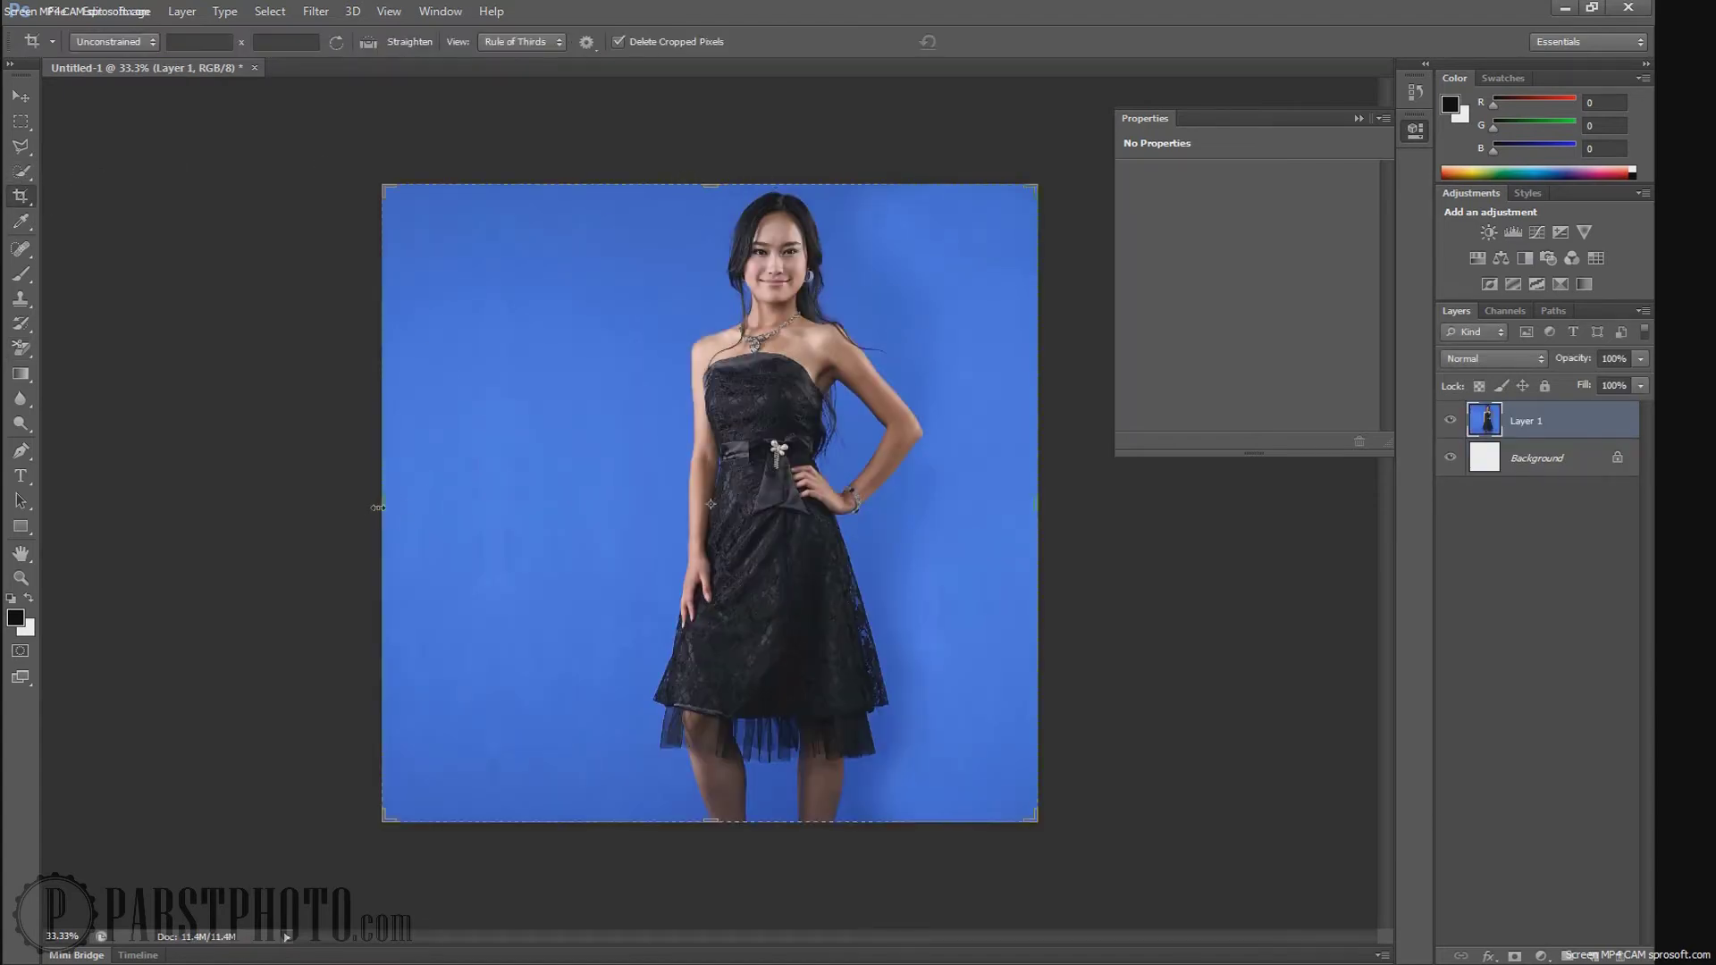
drag(378, 507, 504, 507)
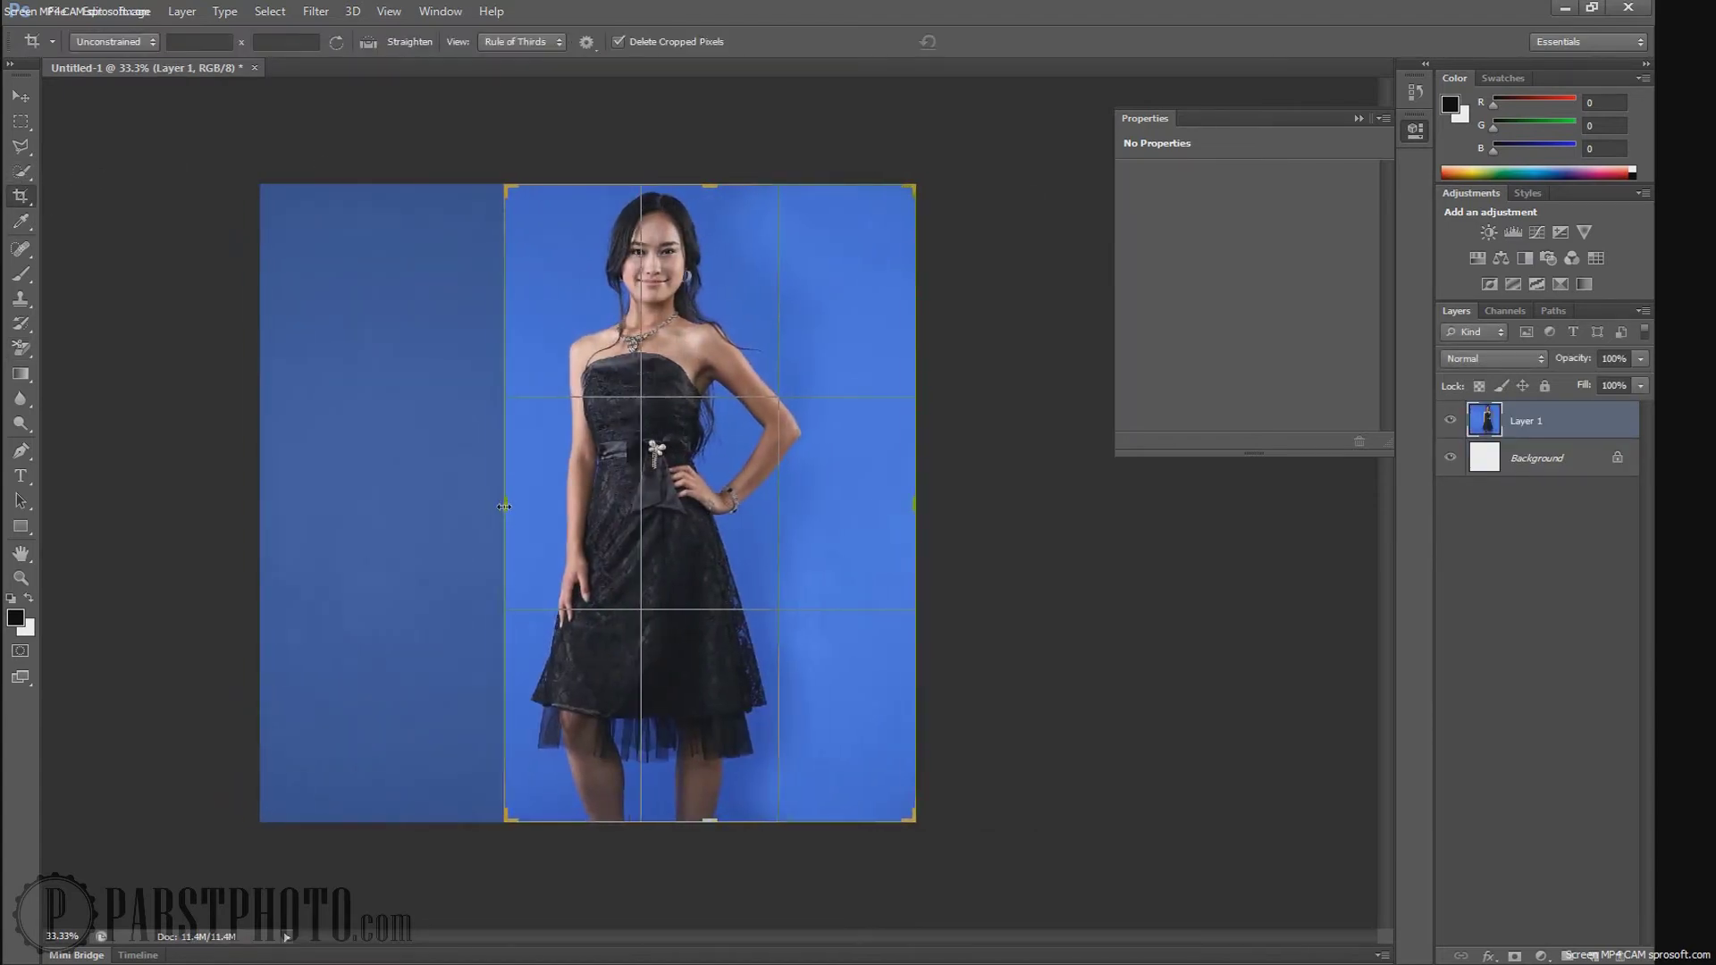
drag(912, 505, 874, 503)
key(Return)
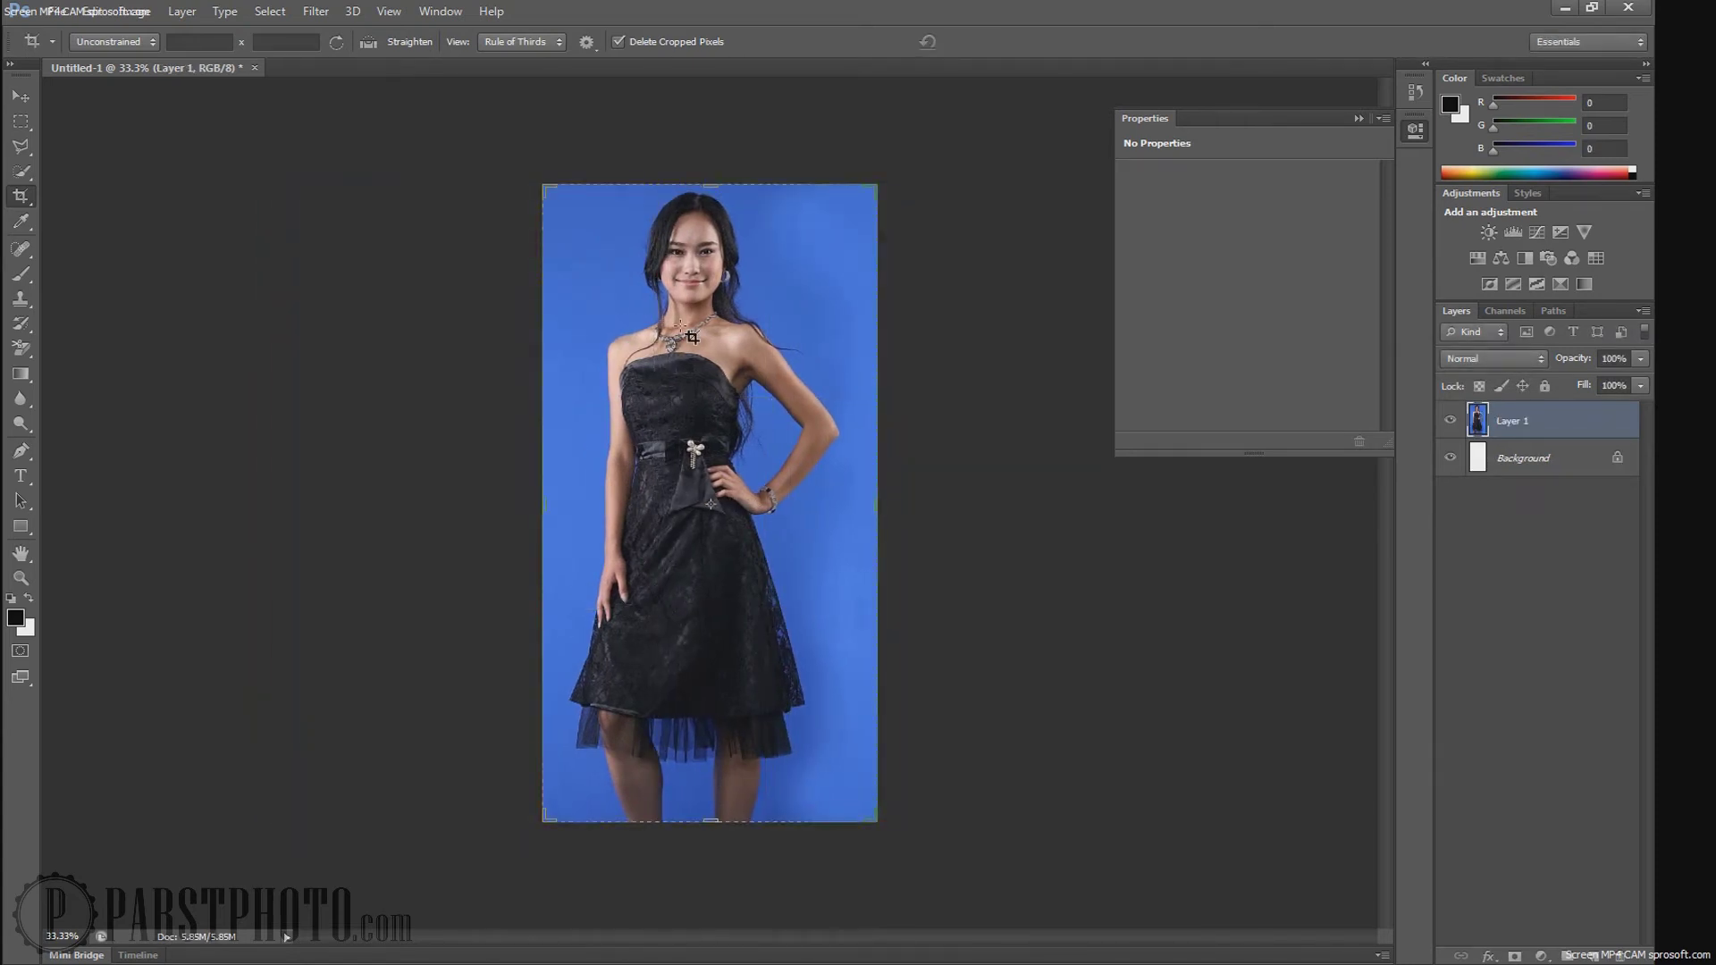
Step: Try the Marquee, Lasso and healing tools, then pick the Background Eraser Tool
click(21, 122)
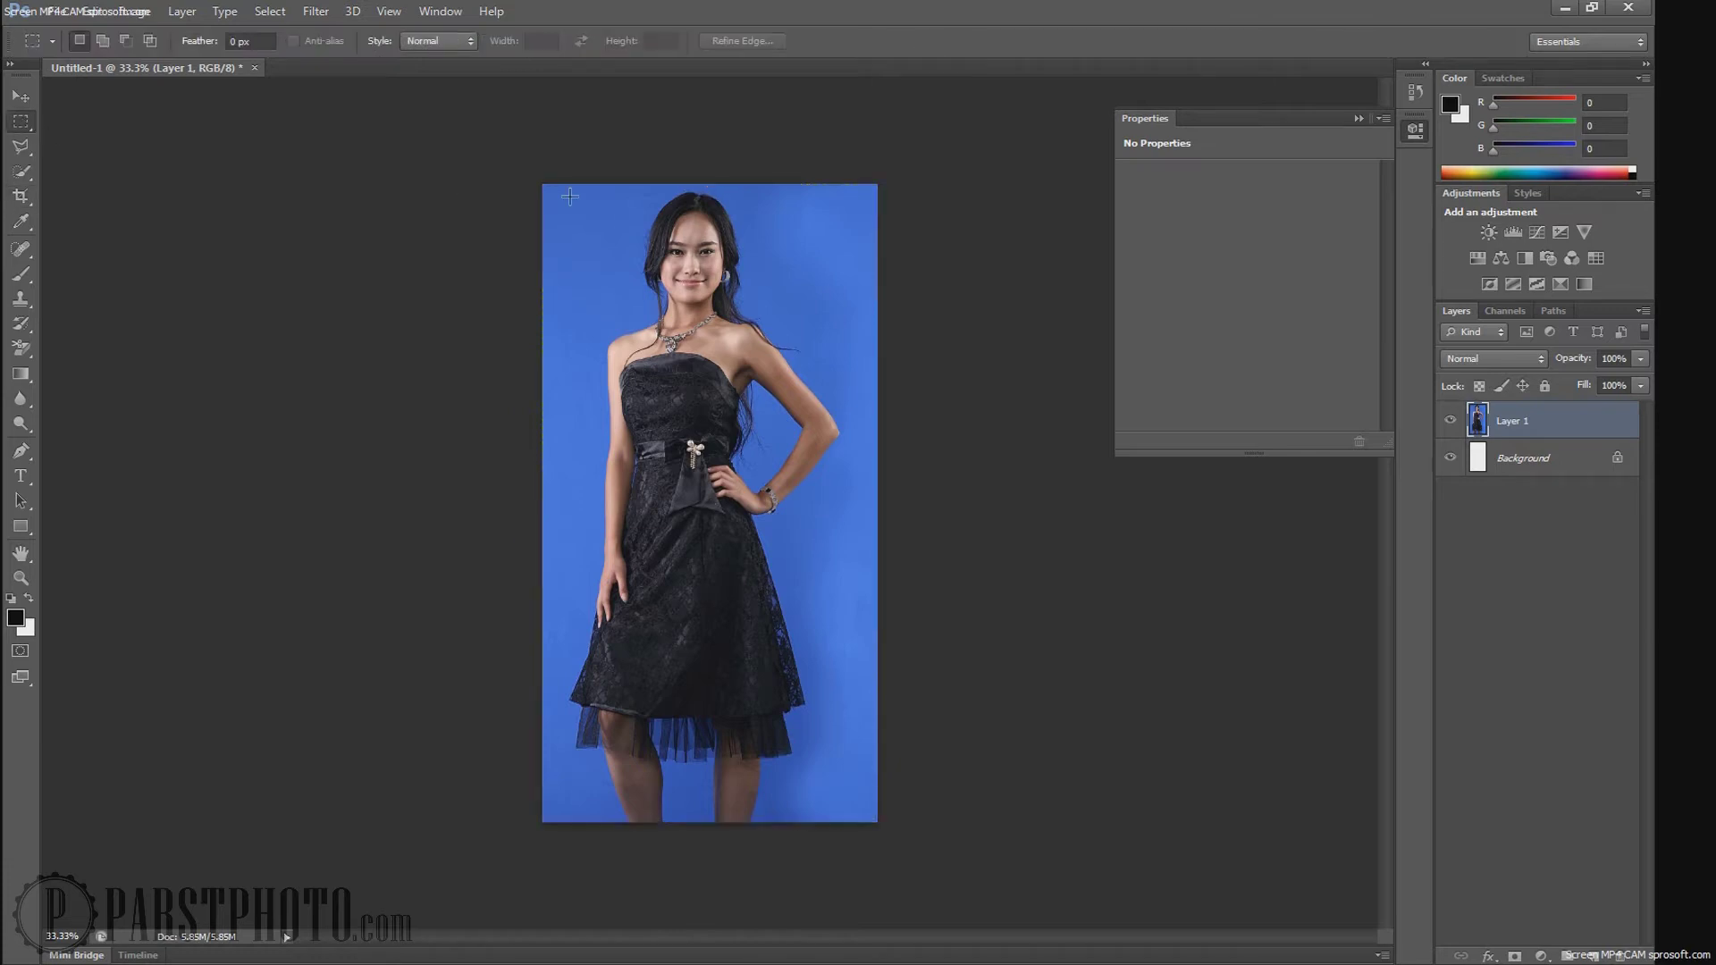
scroll(733, 327, up, 5)
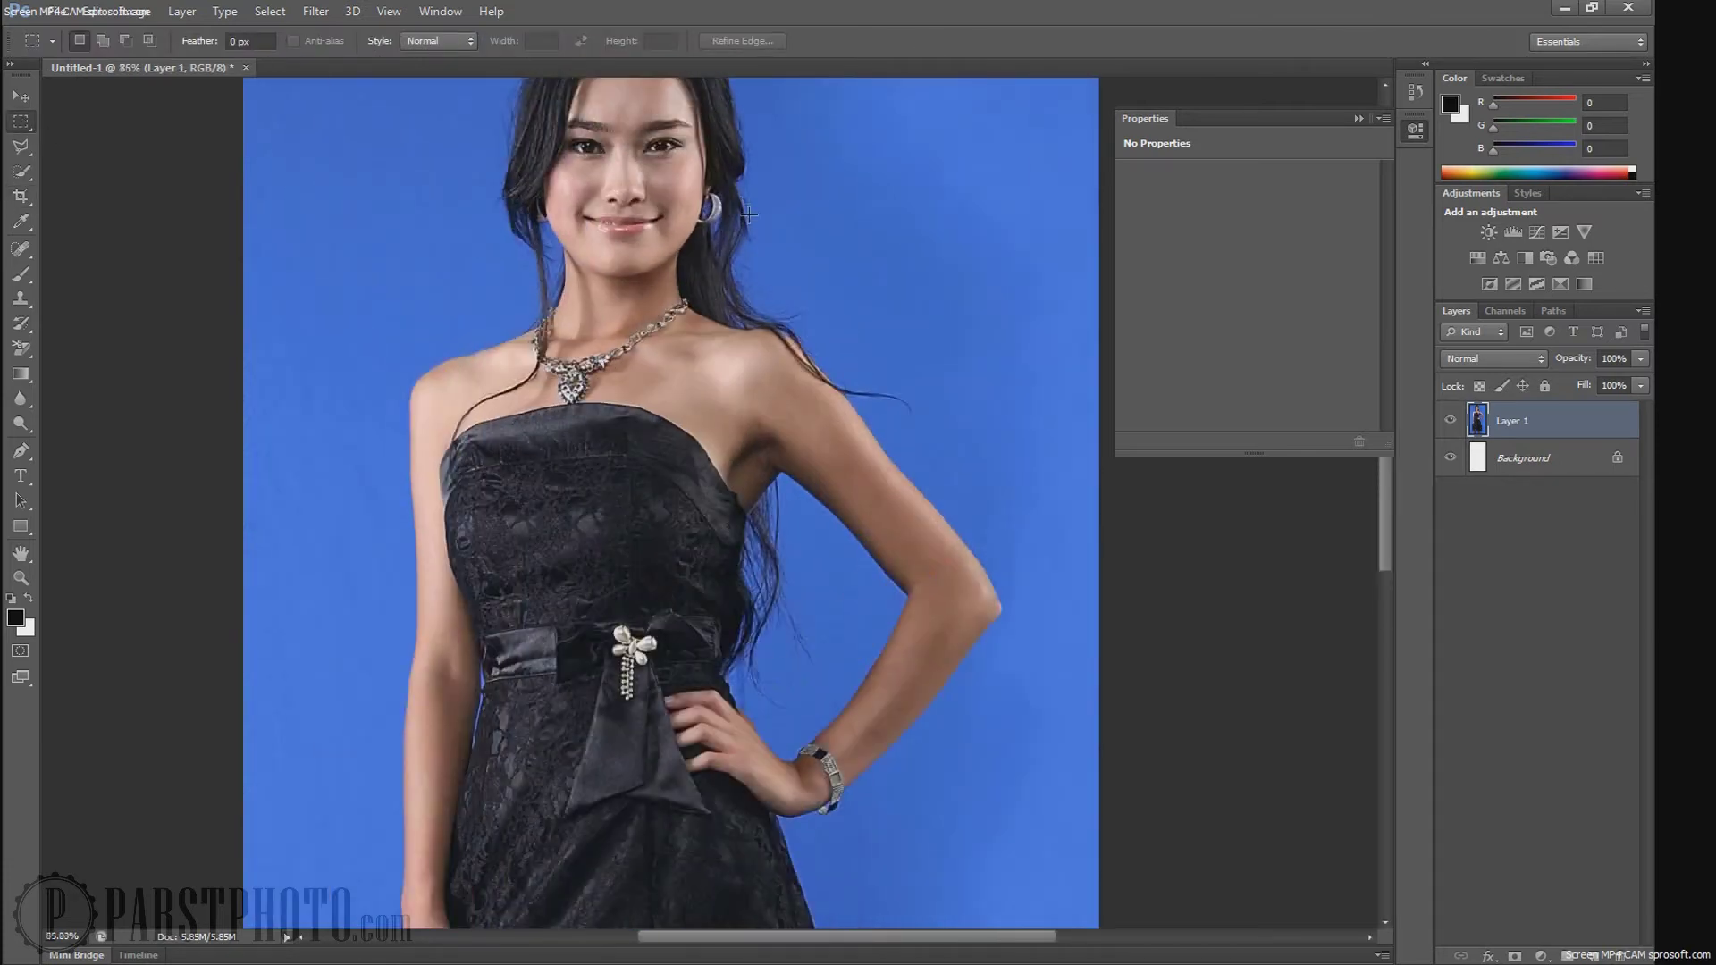
scroll(889, 420, up, 1)
scroll(872, 599, down, 2)
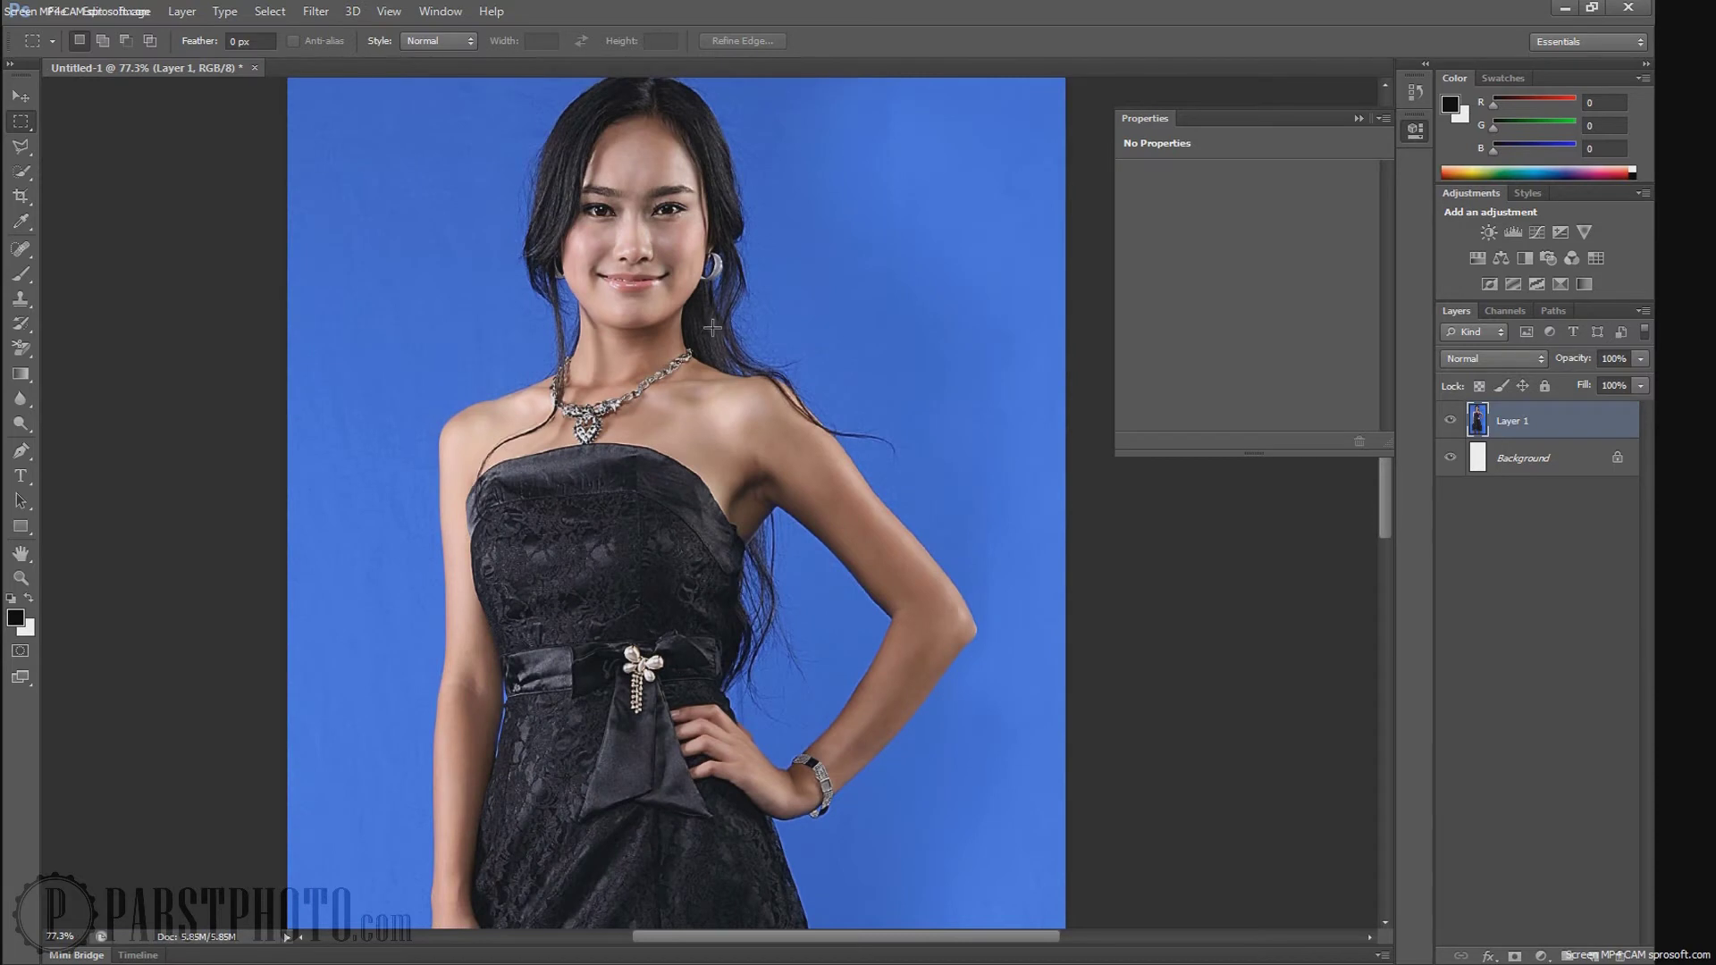
click(23, 152)
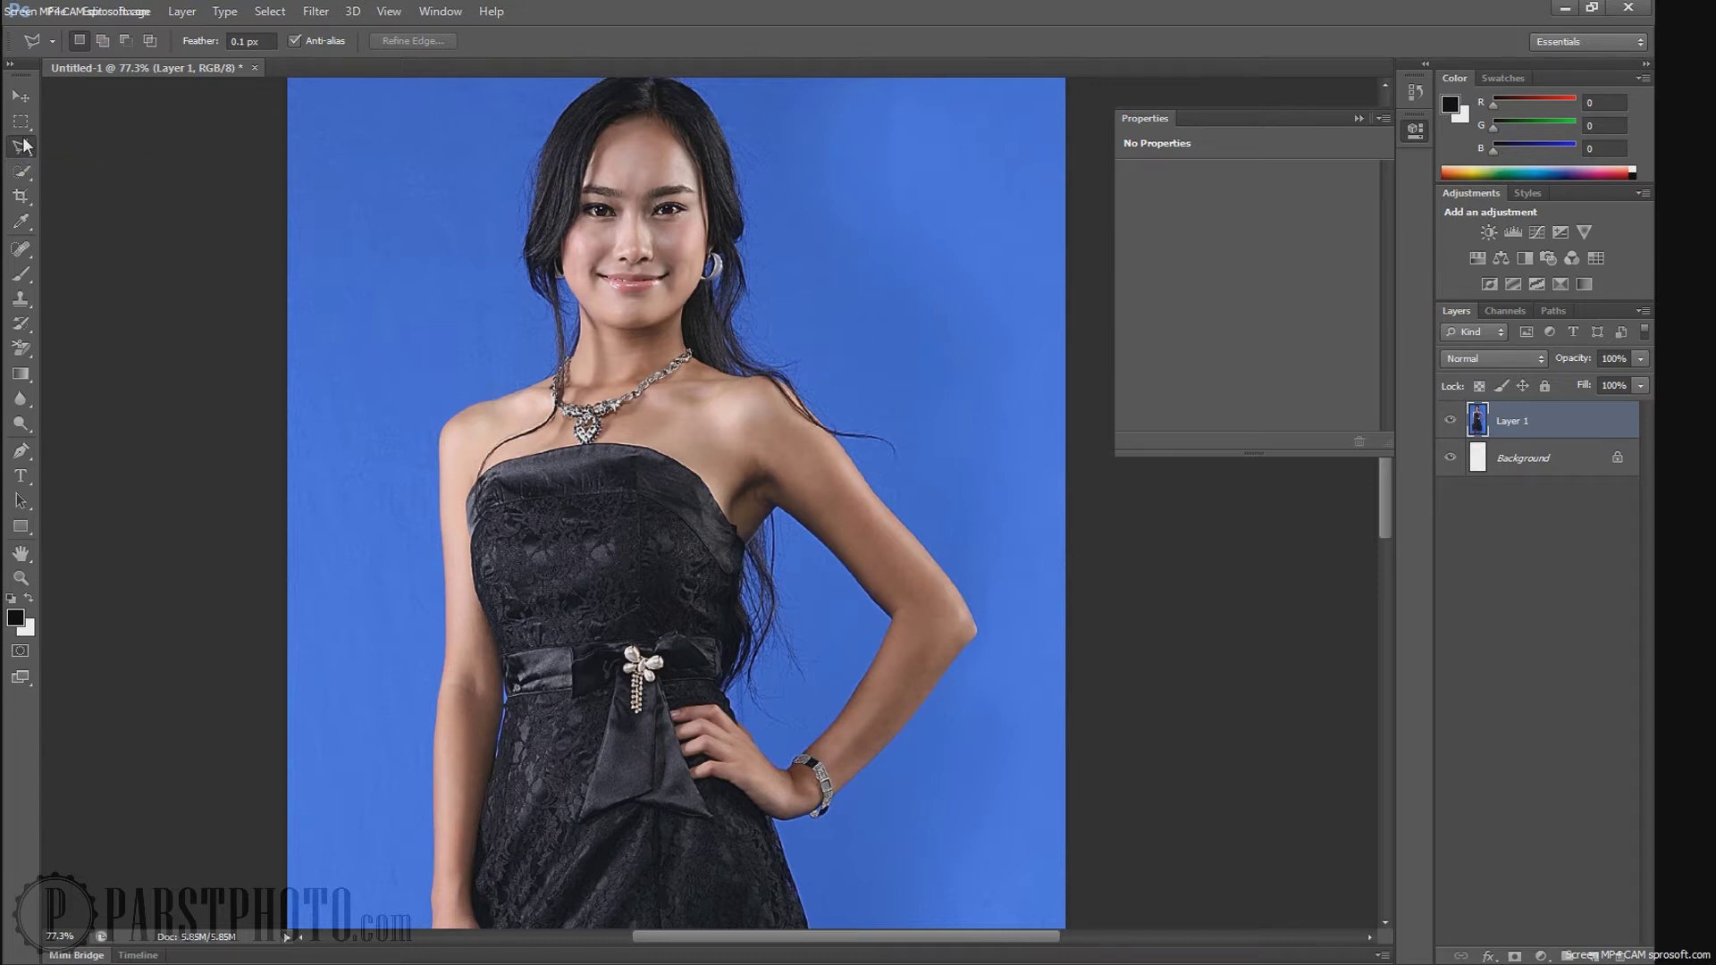
click(21, 249)
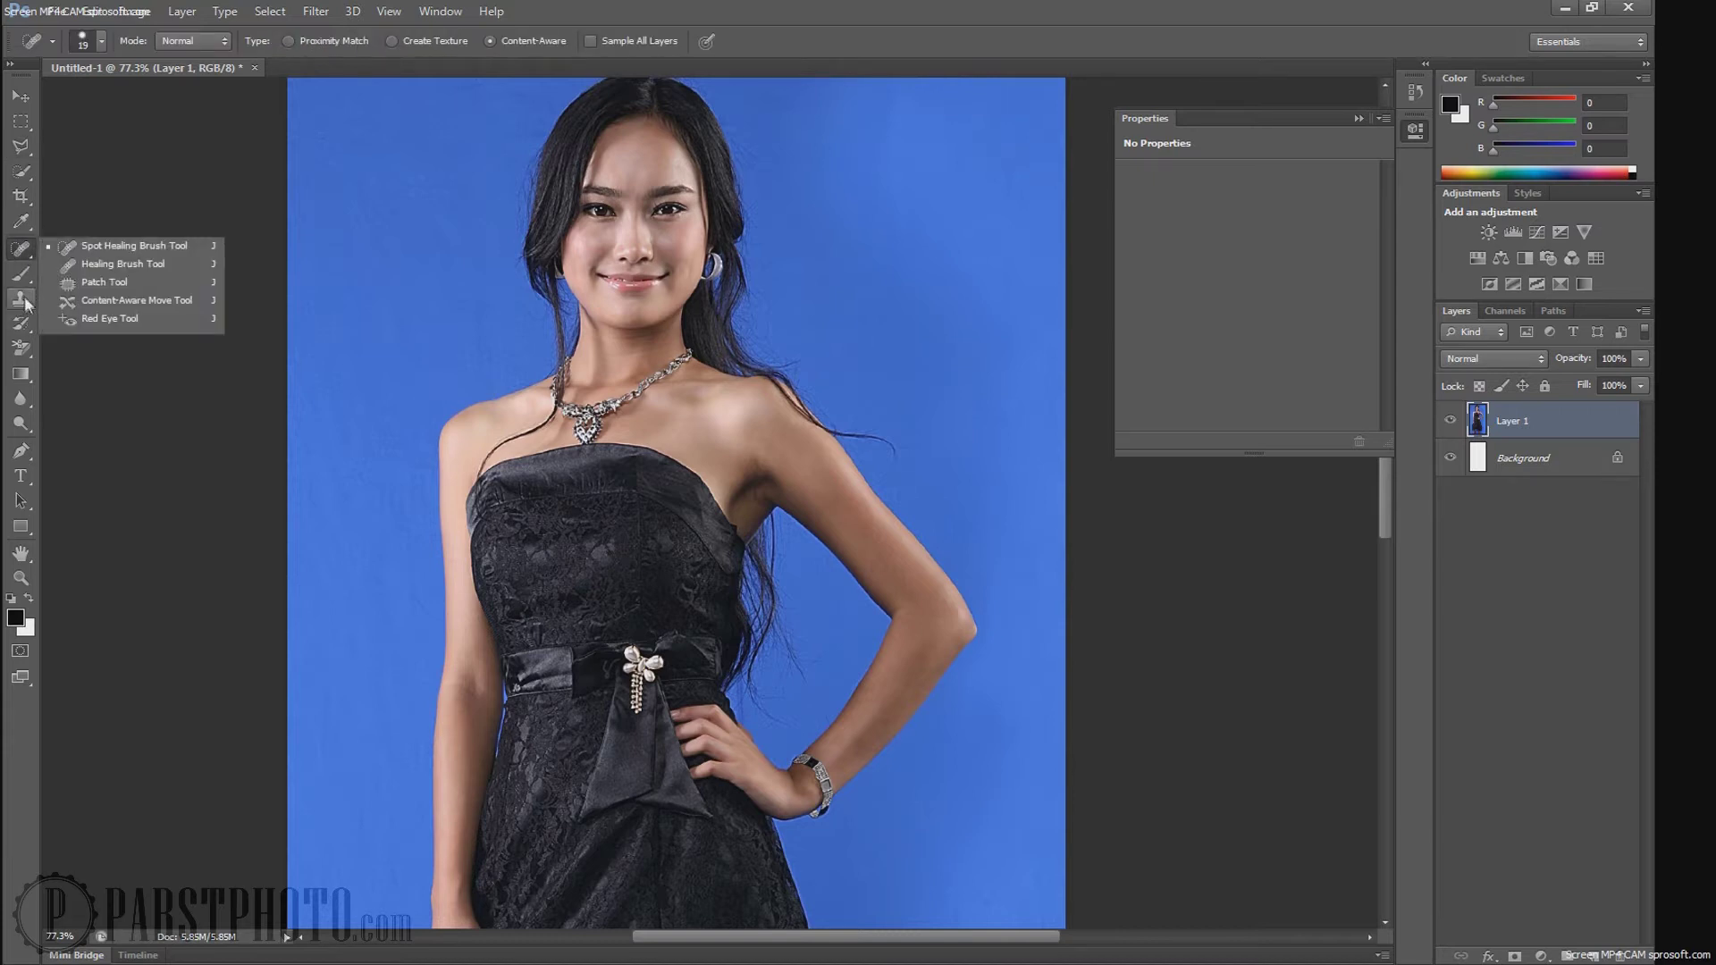
click(24, 353)
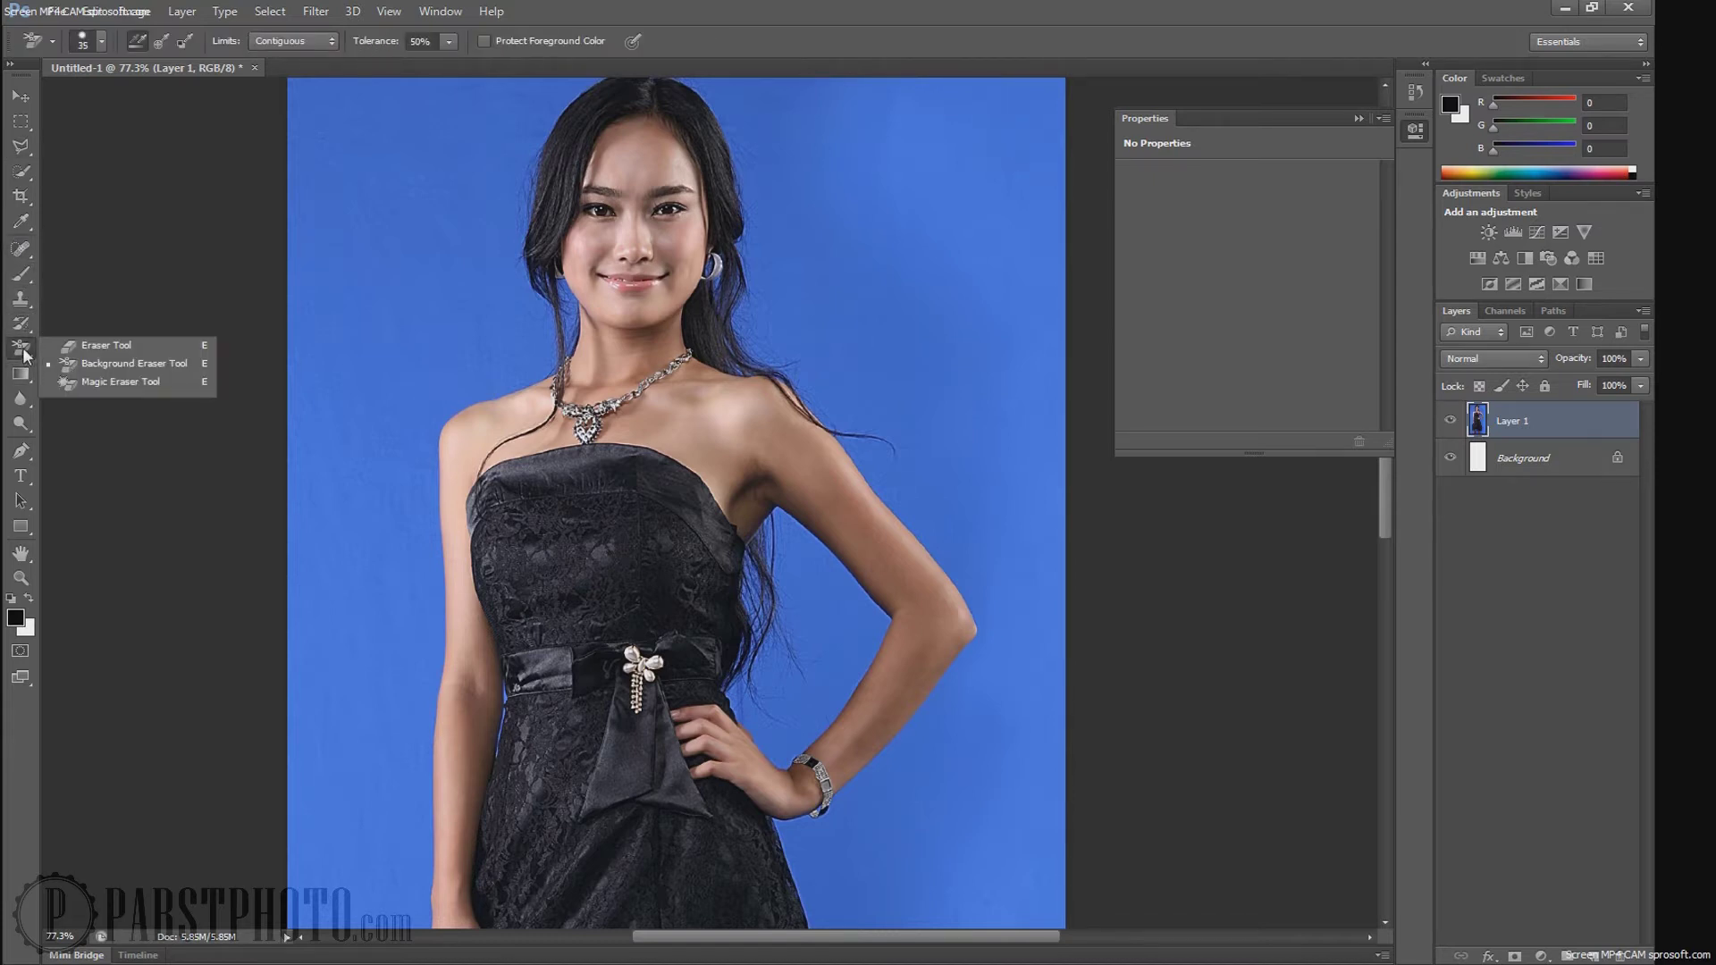
click(134, 364)
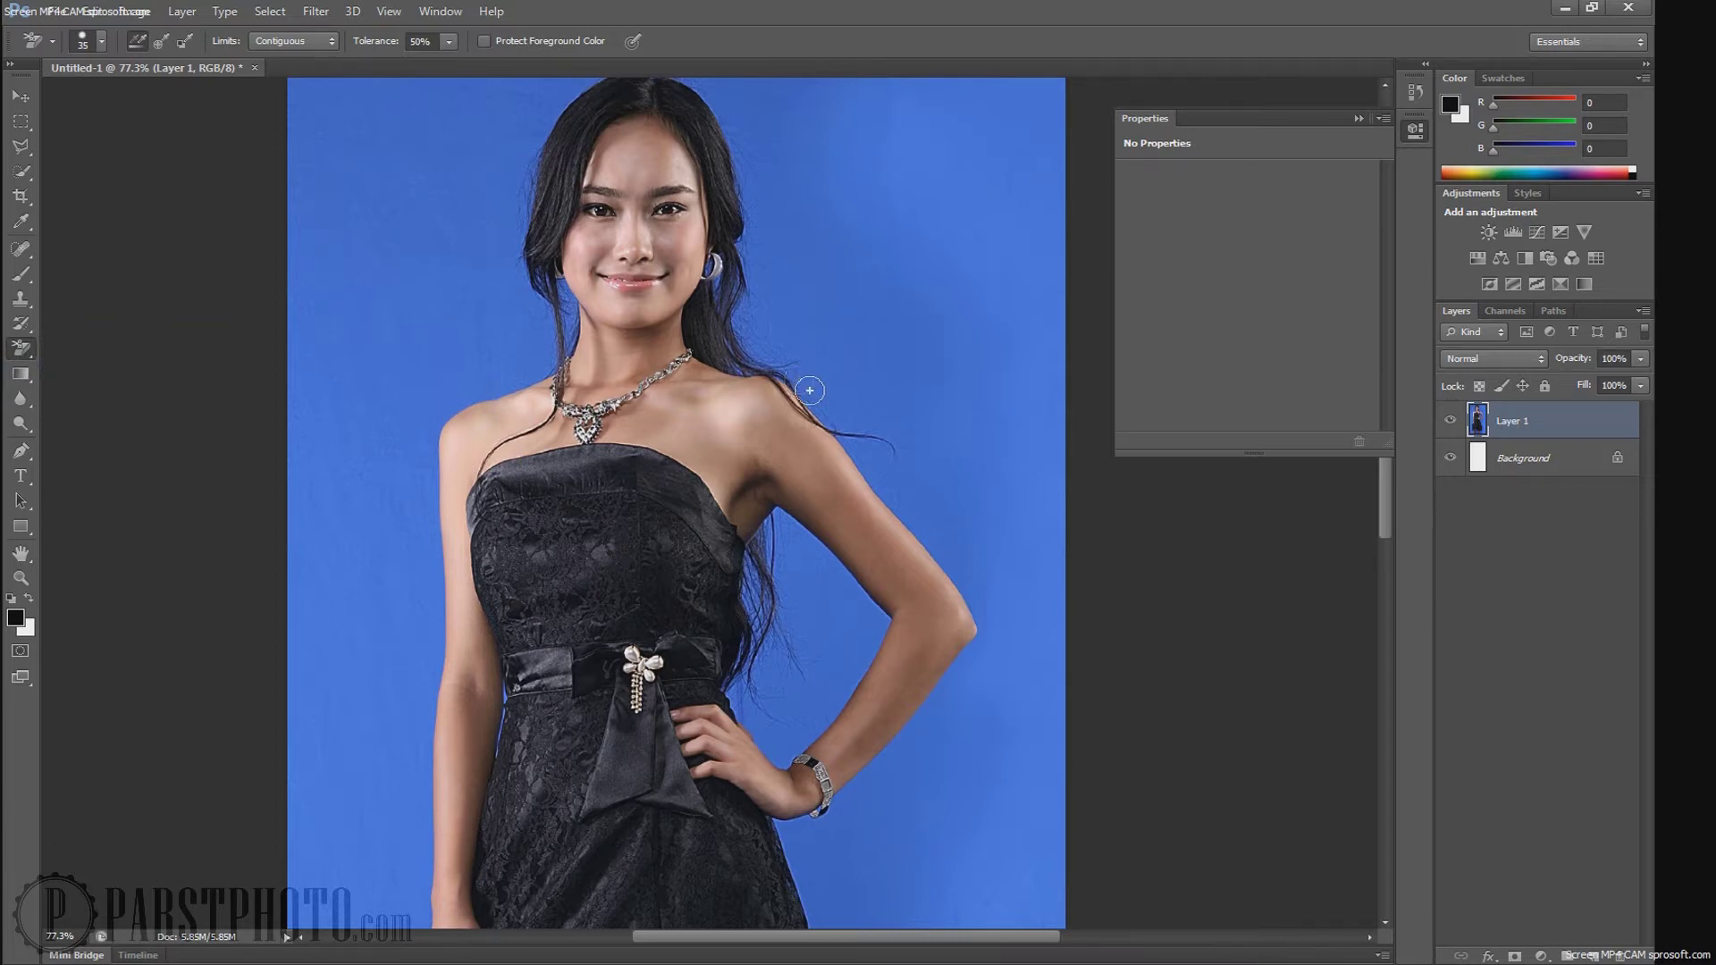
Step: Enlarge the Background Eraser from 35 to 45 and erase blue patches along the arm to below the elbow
scroll(910, 512, up, 2)
key(bracketright)
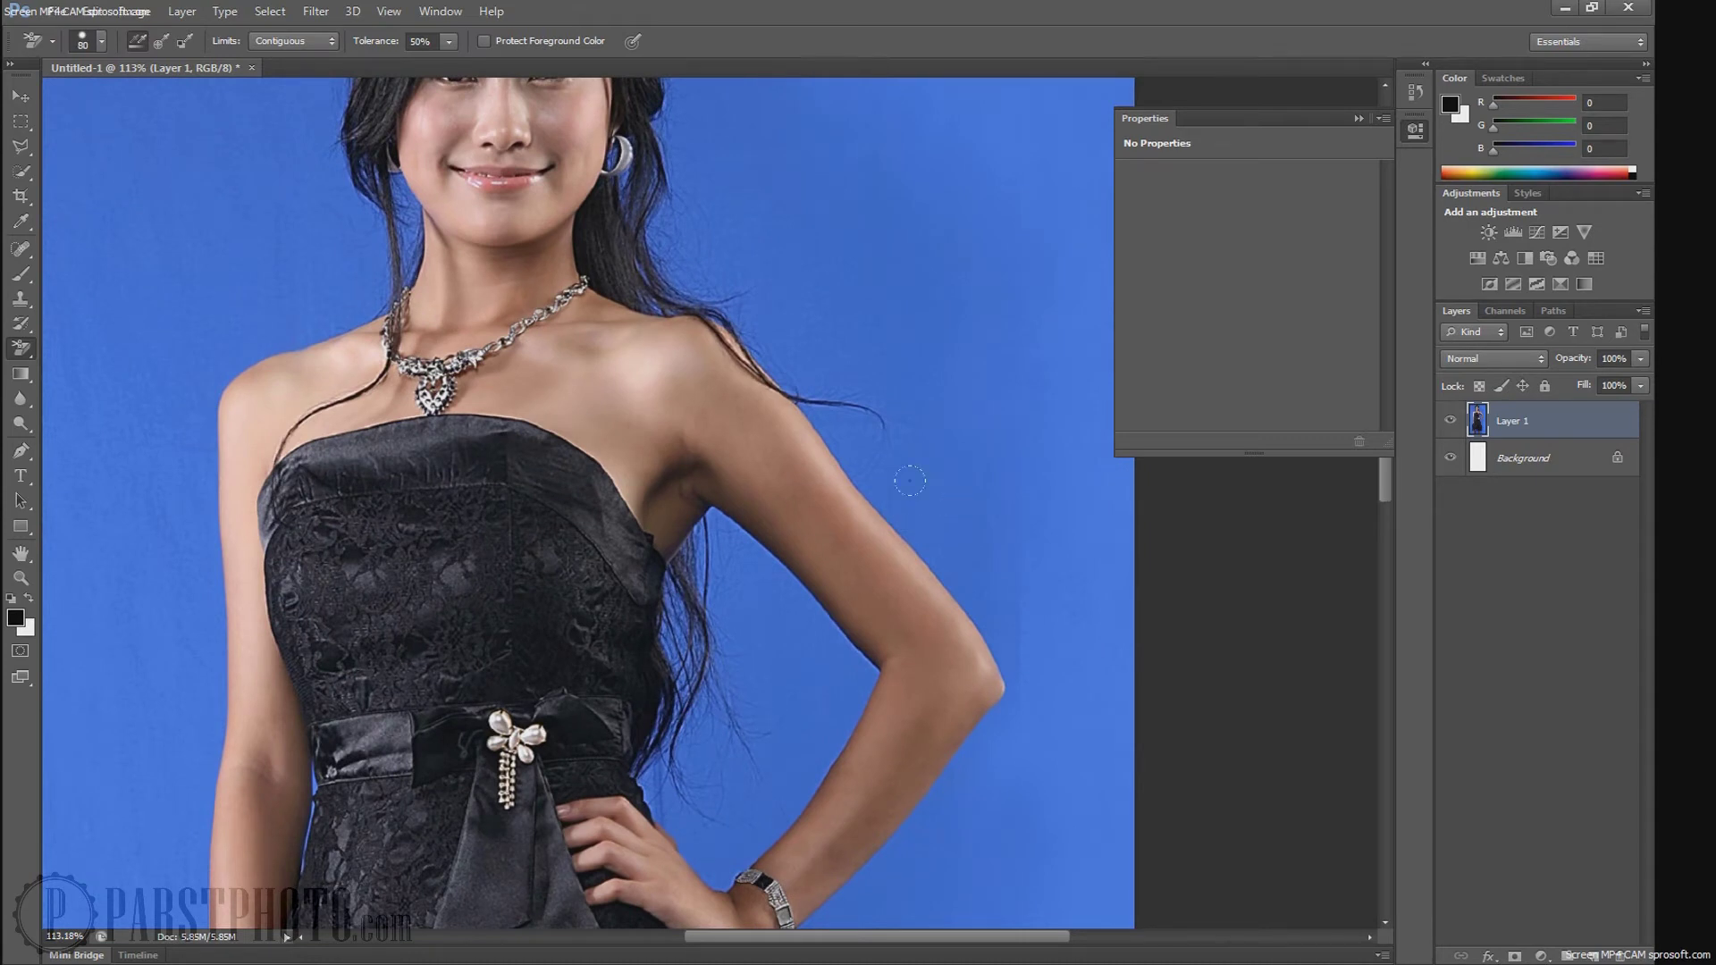
alt+click(940, 510)
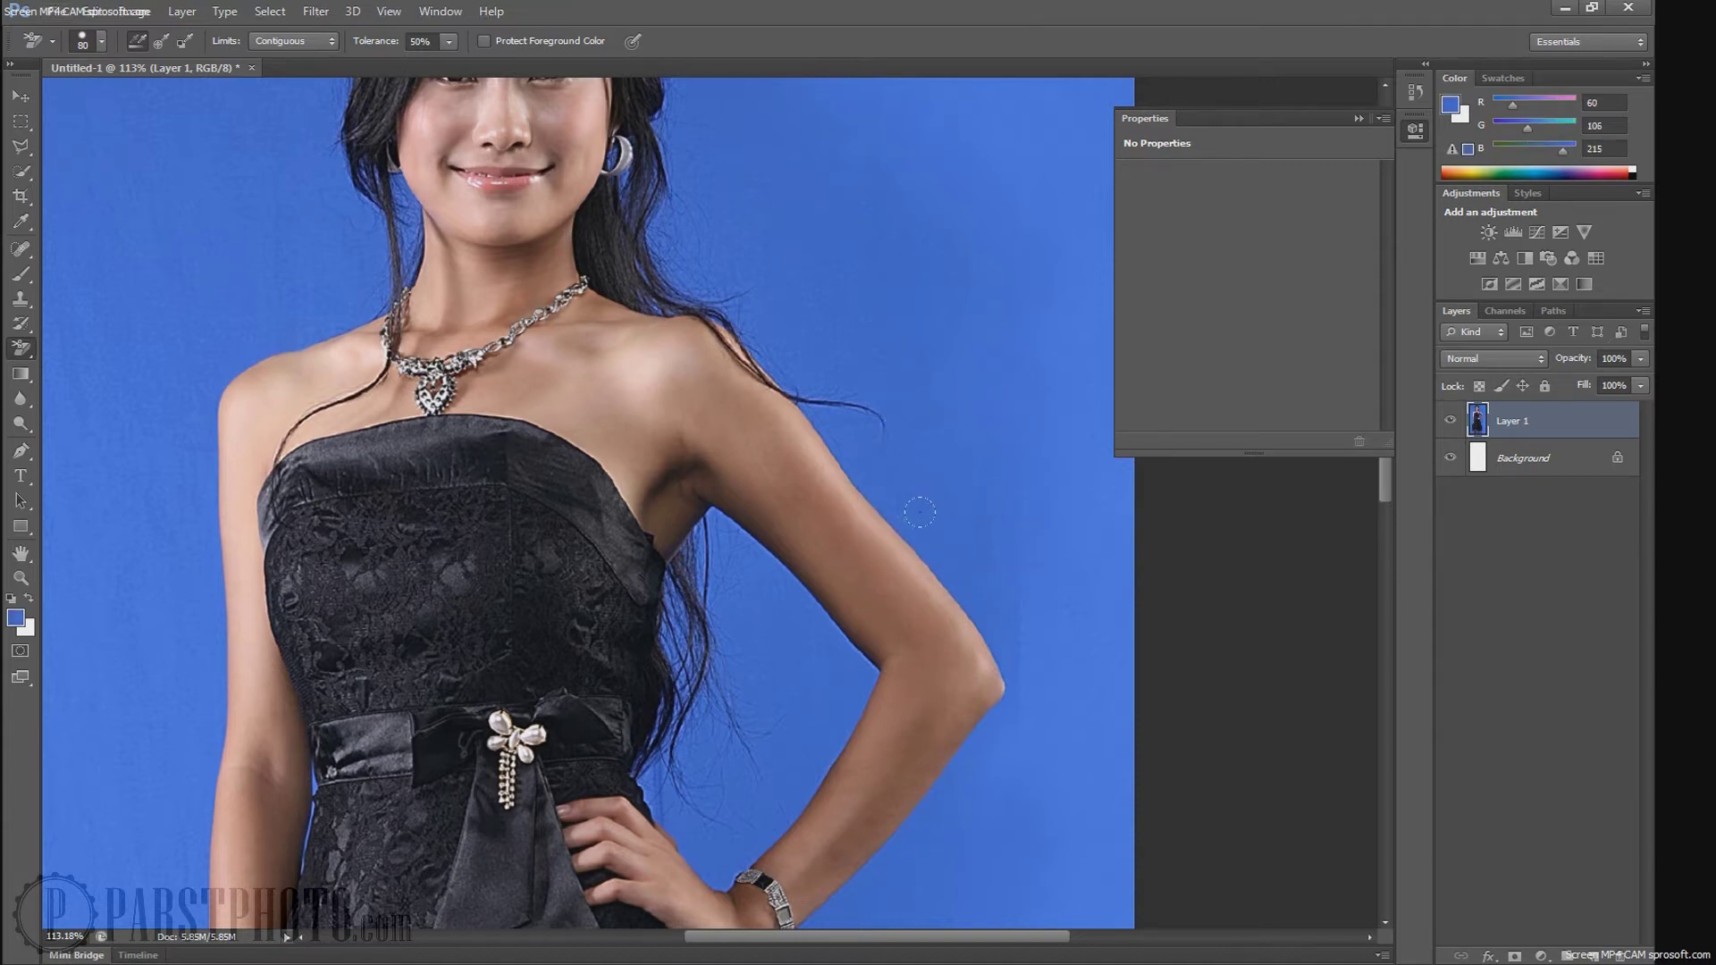
click(955, 543)
click(922, 513)
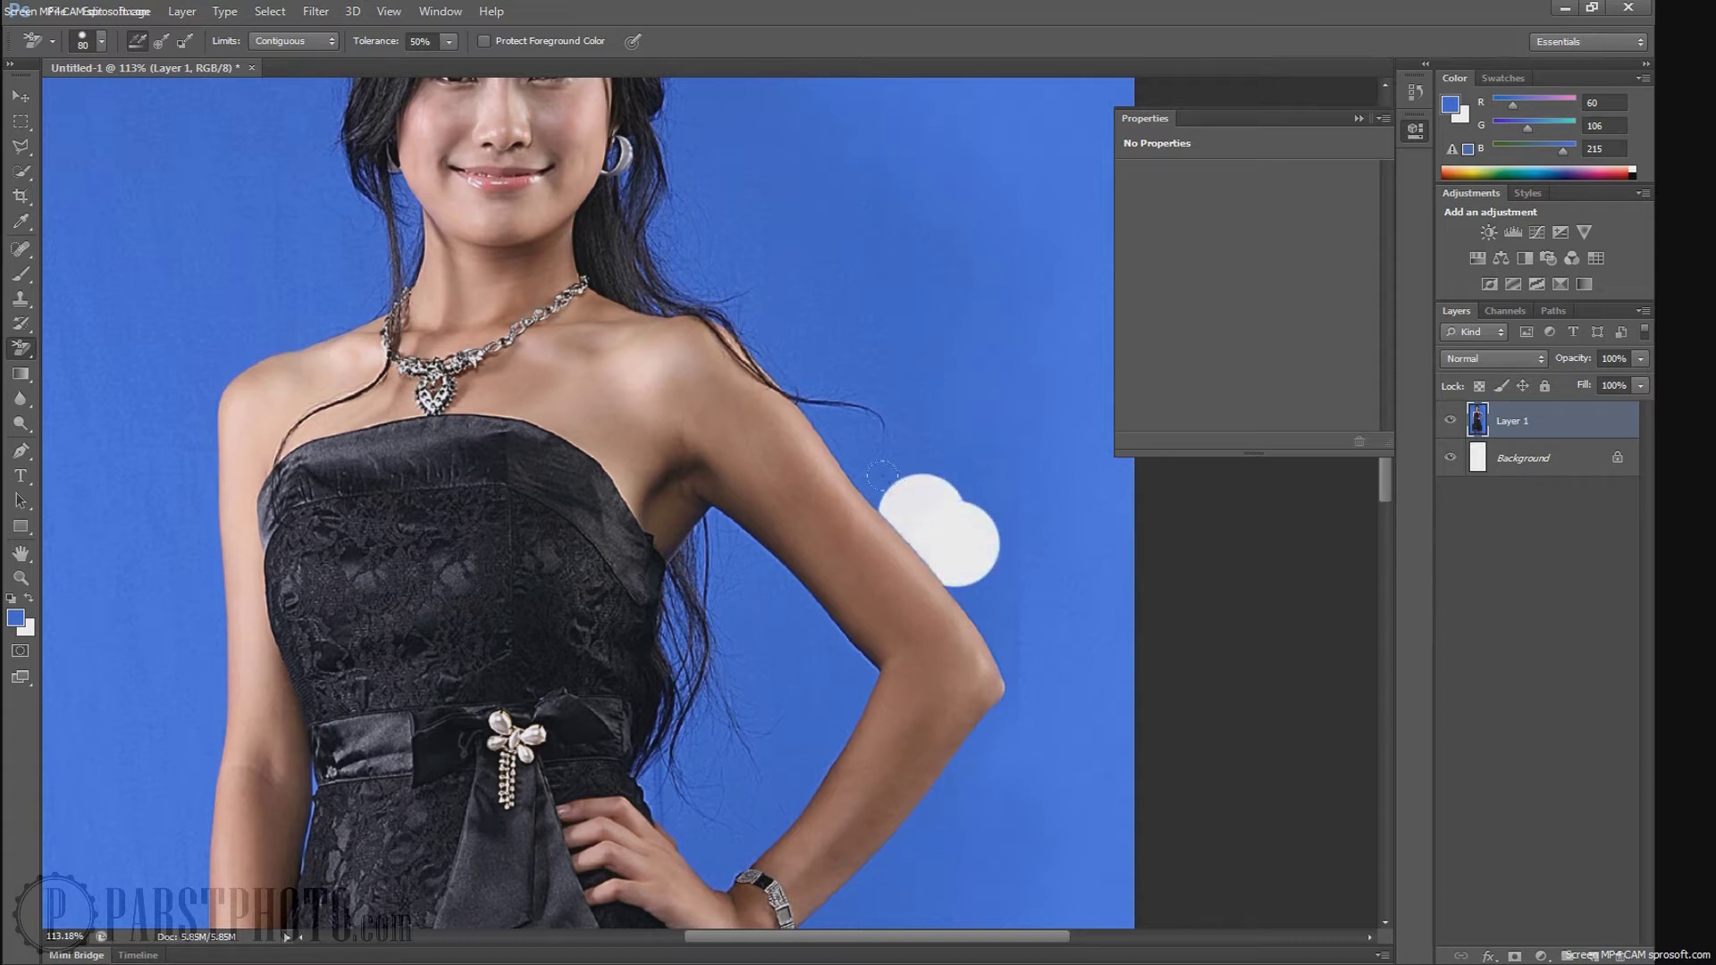
click(880, 472)
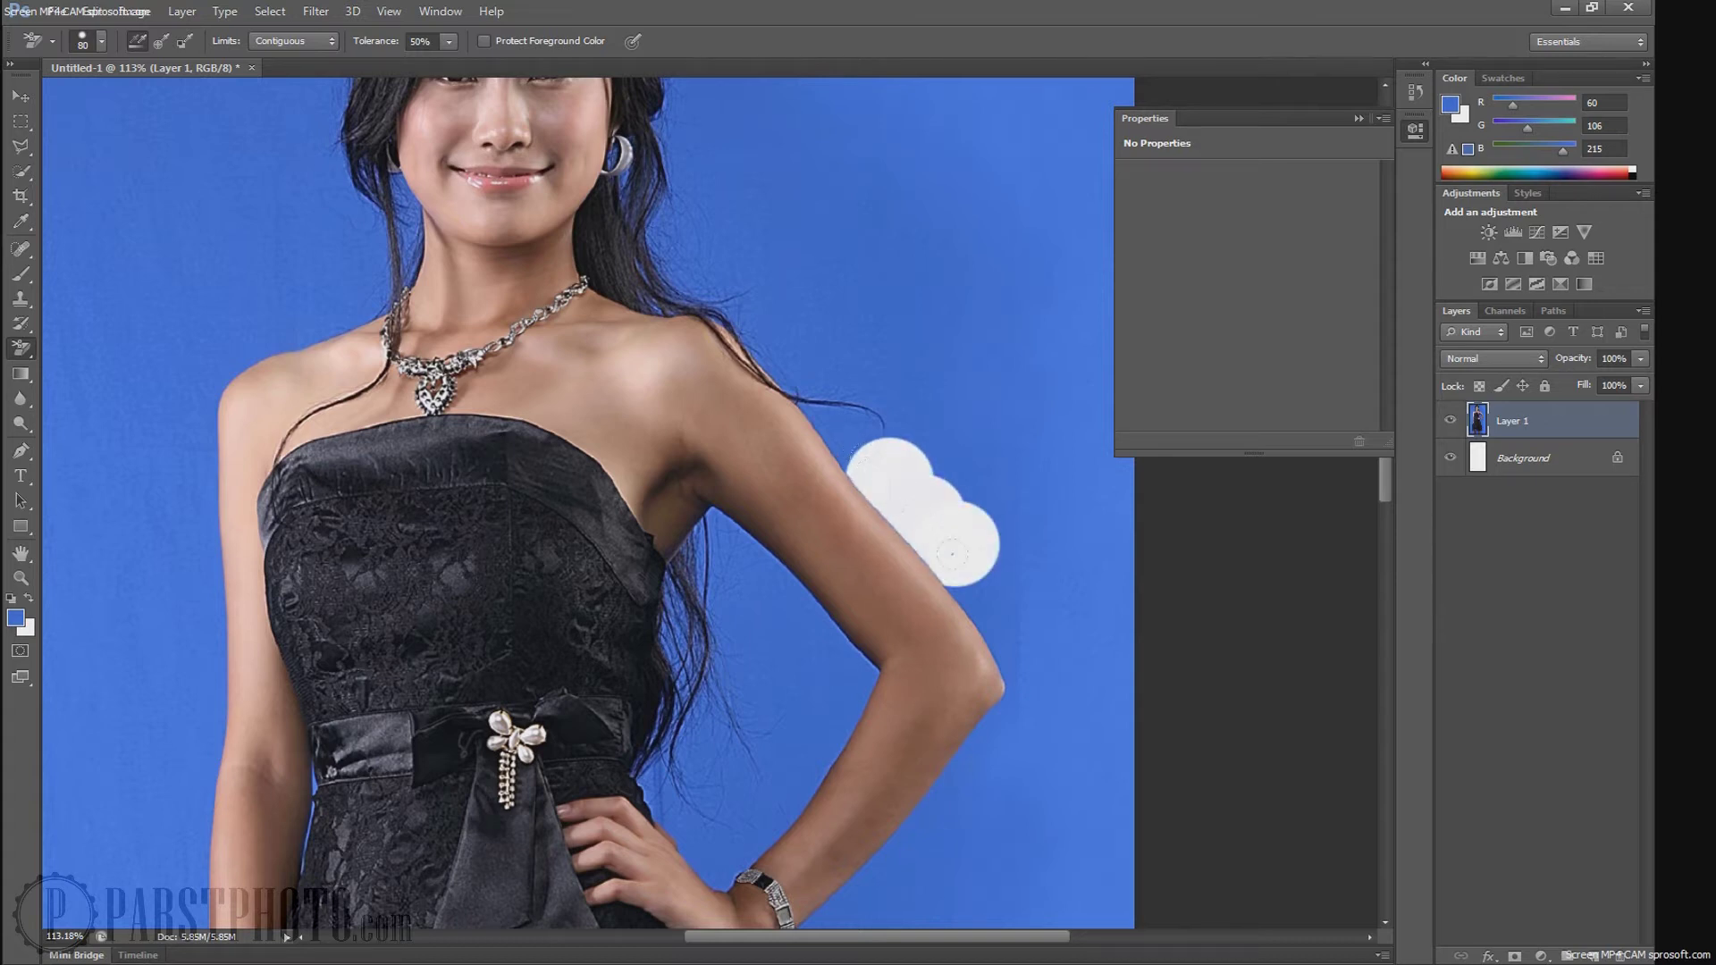
click(986, 586)
click(1015, 633)
click(1029, 690)
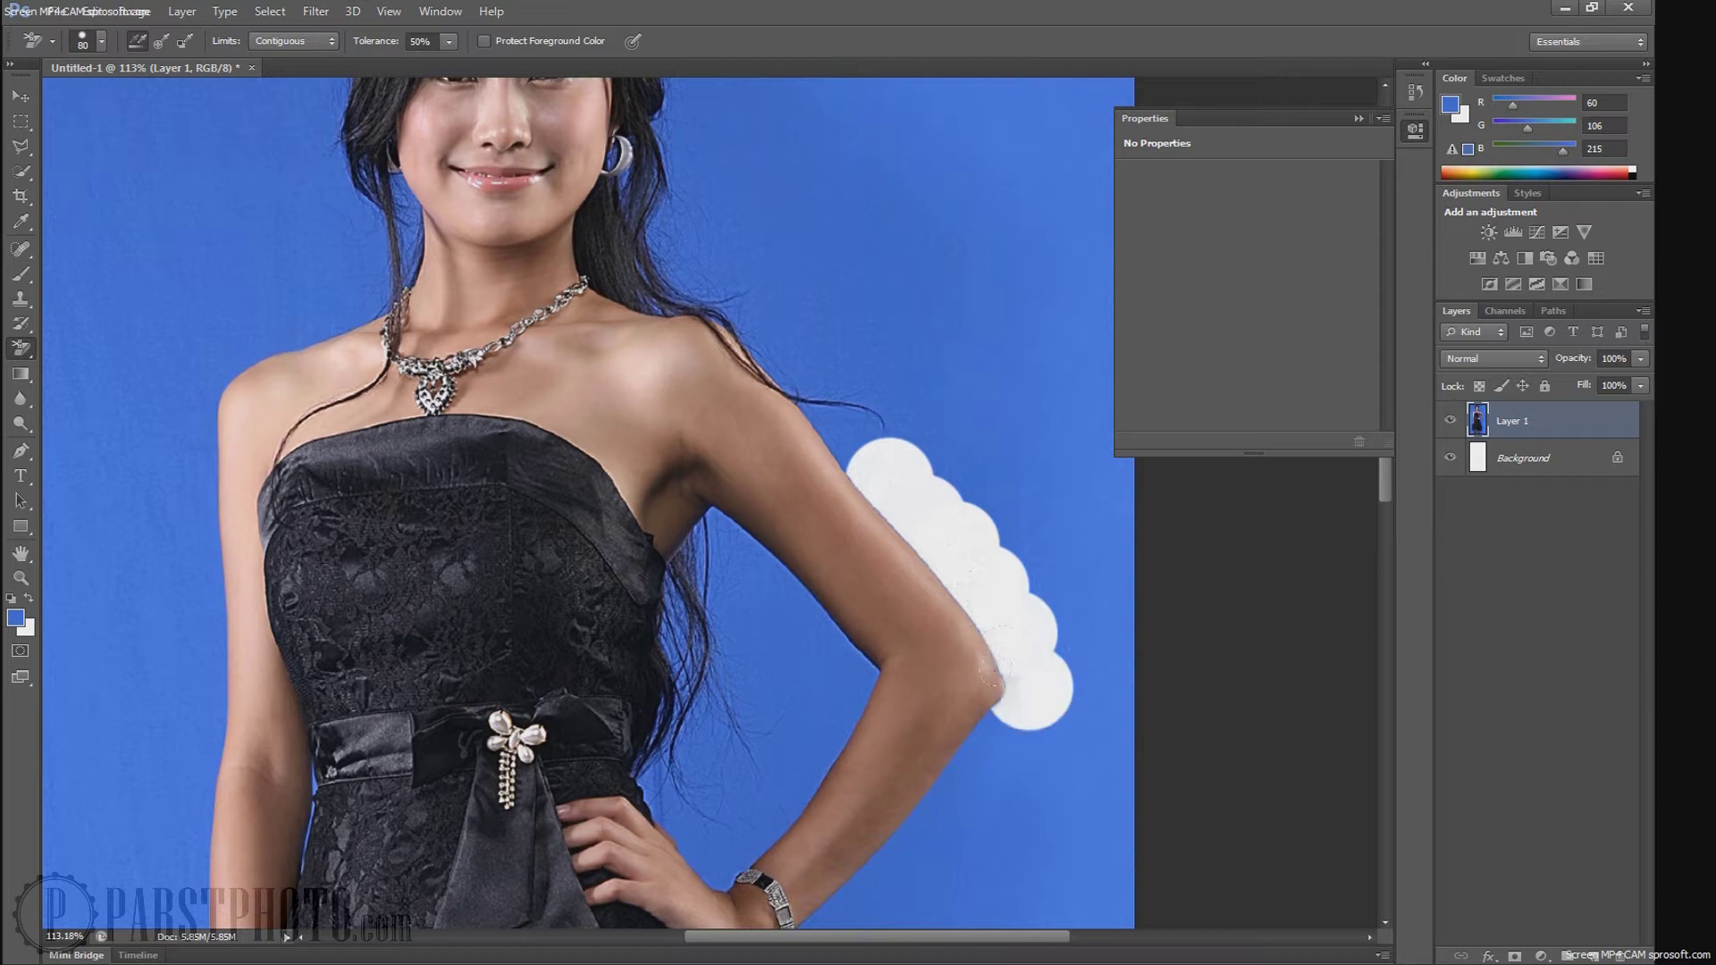
click(1003, 740)
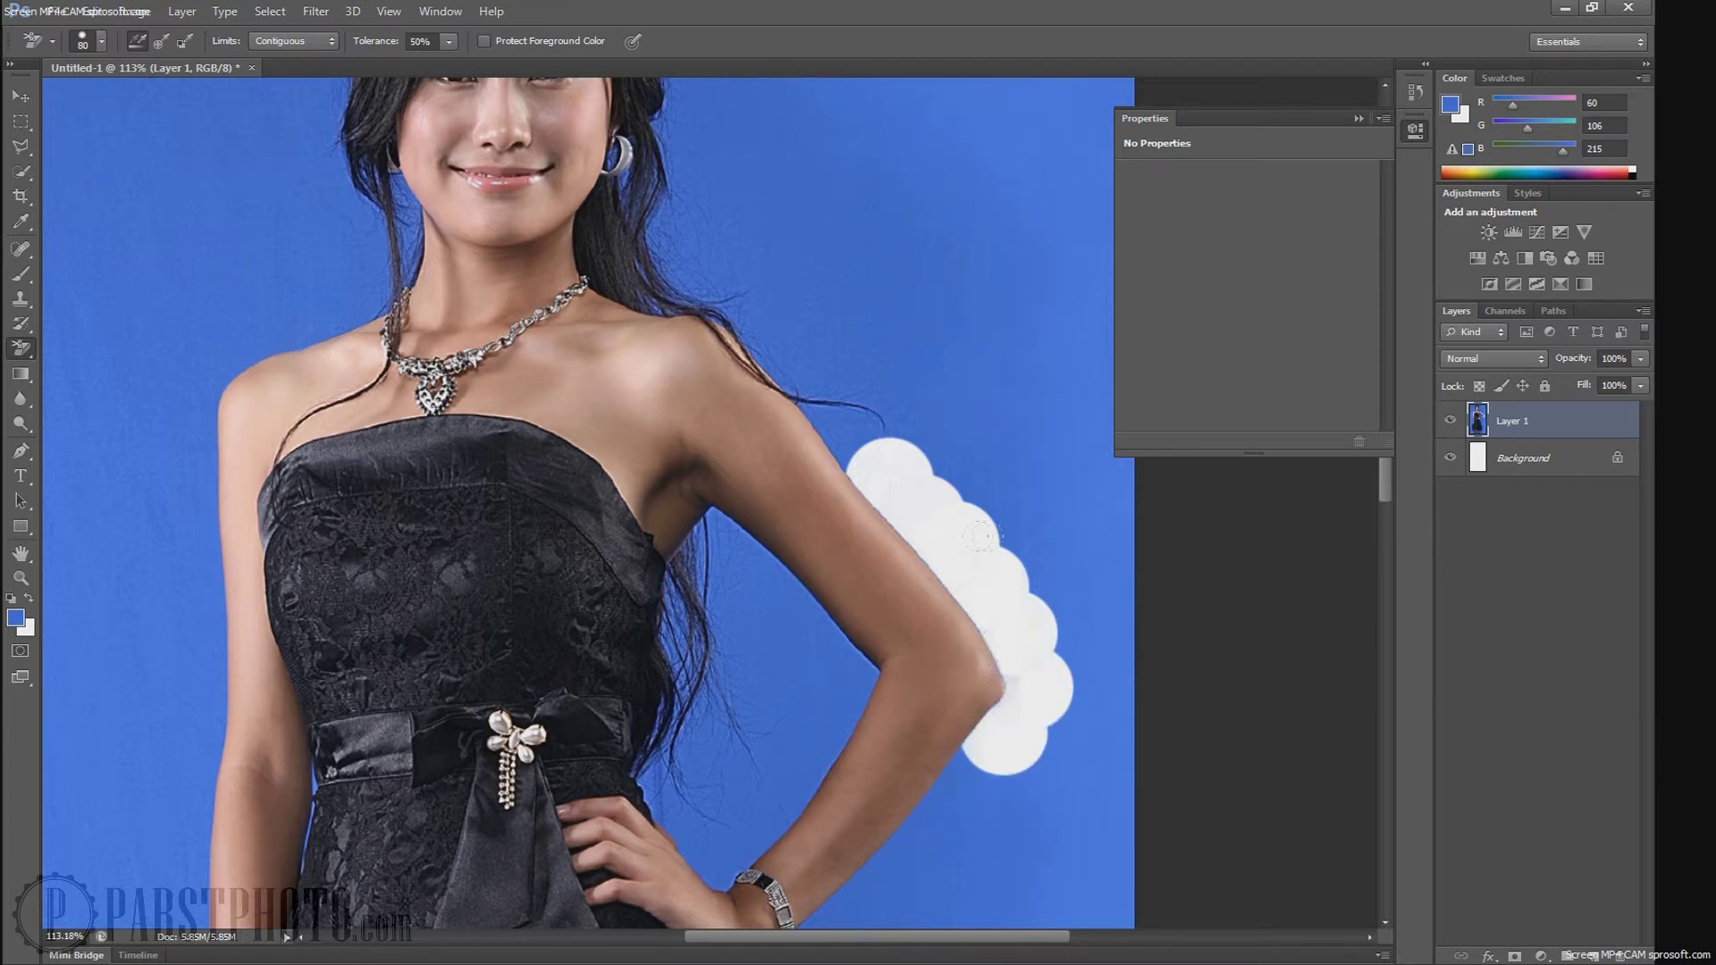
scroll(983, 536, up, 6)
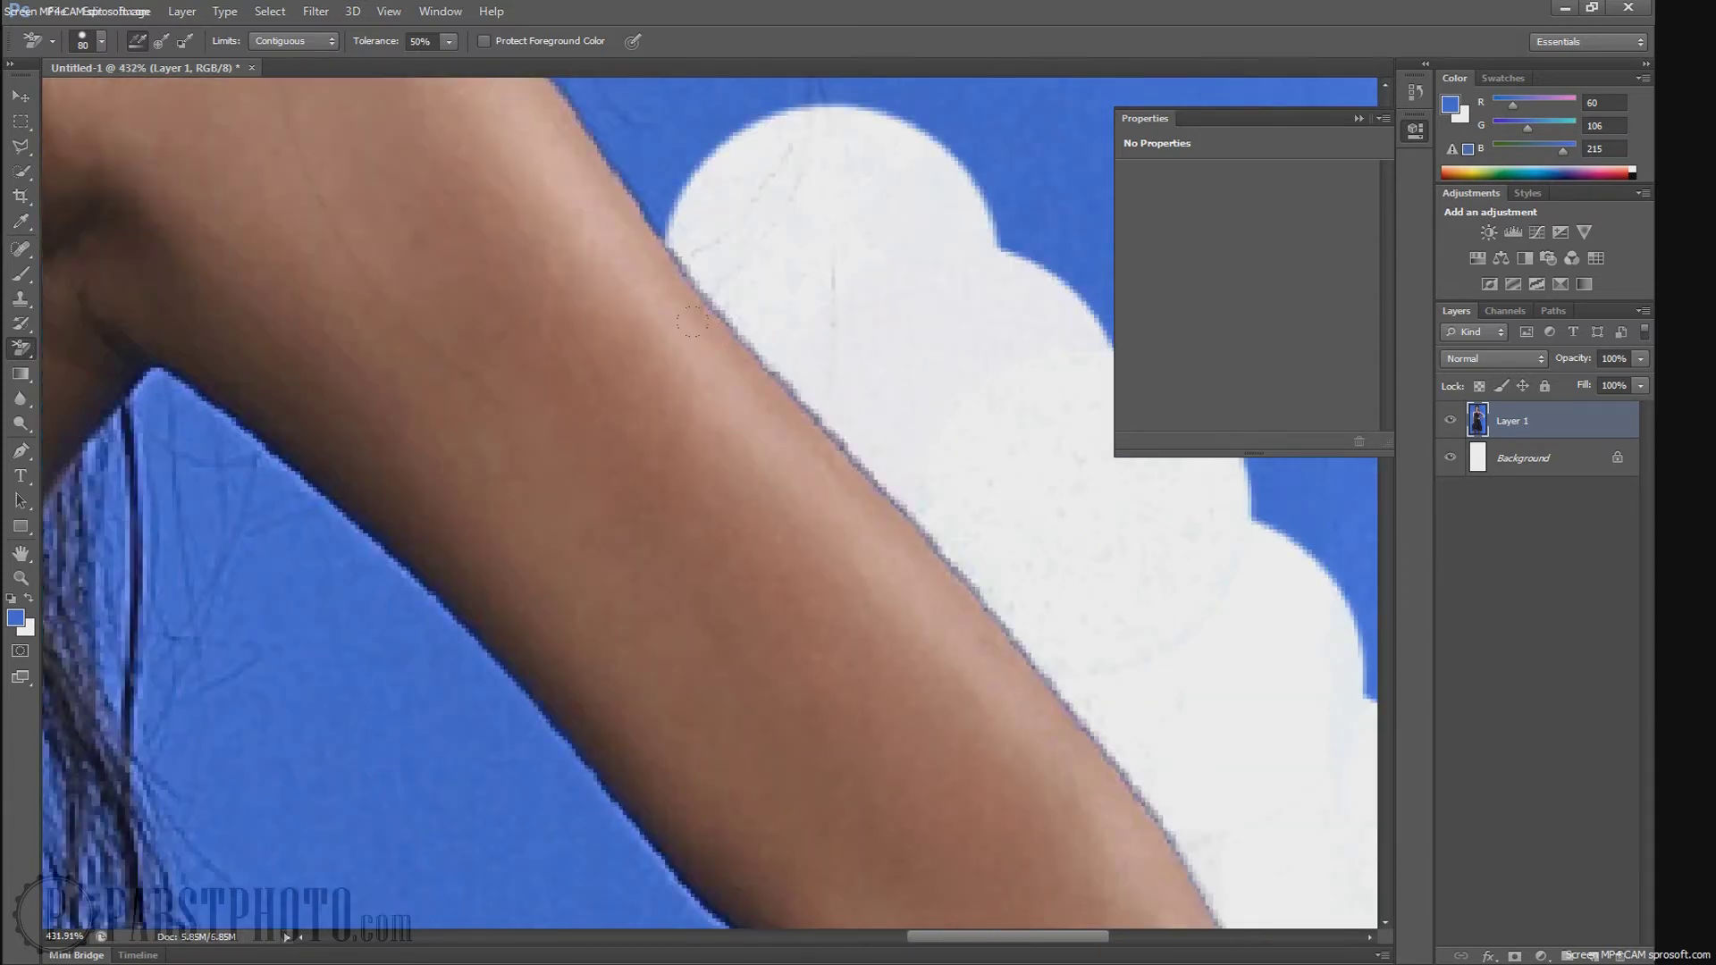
scroll(691, 322, down, 5)
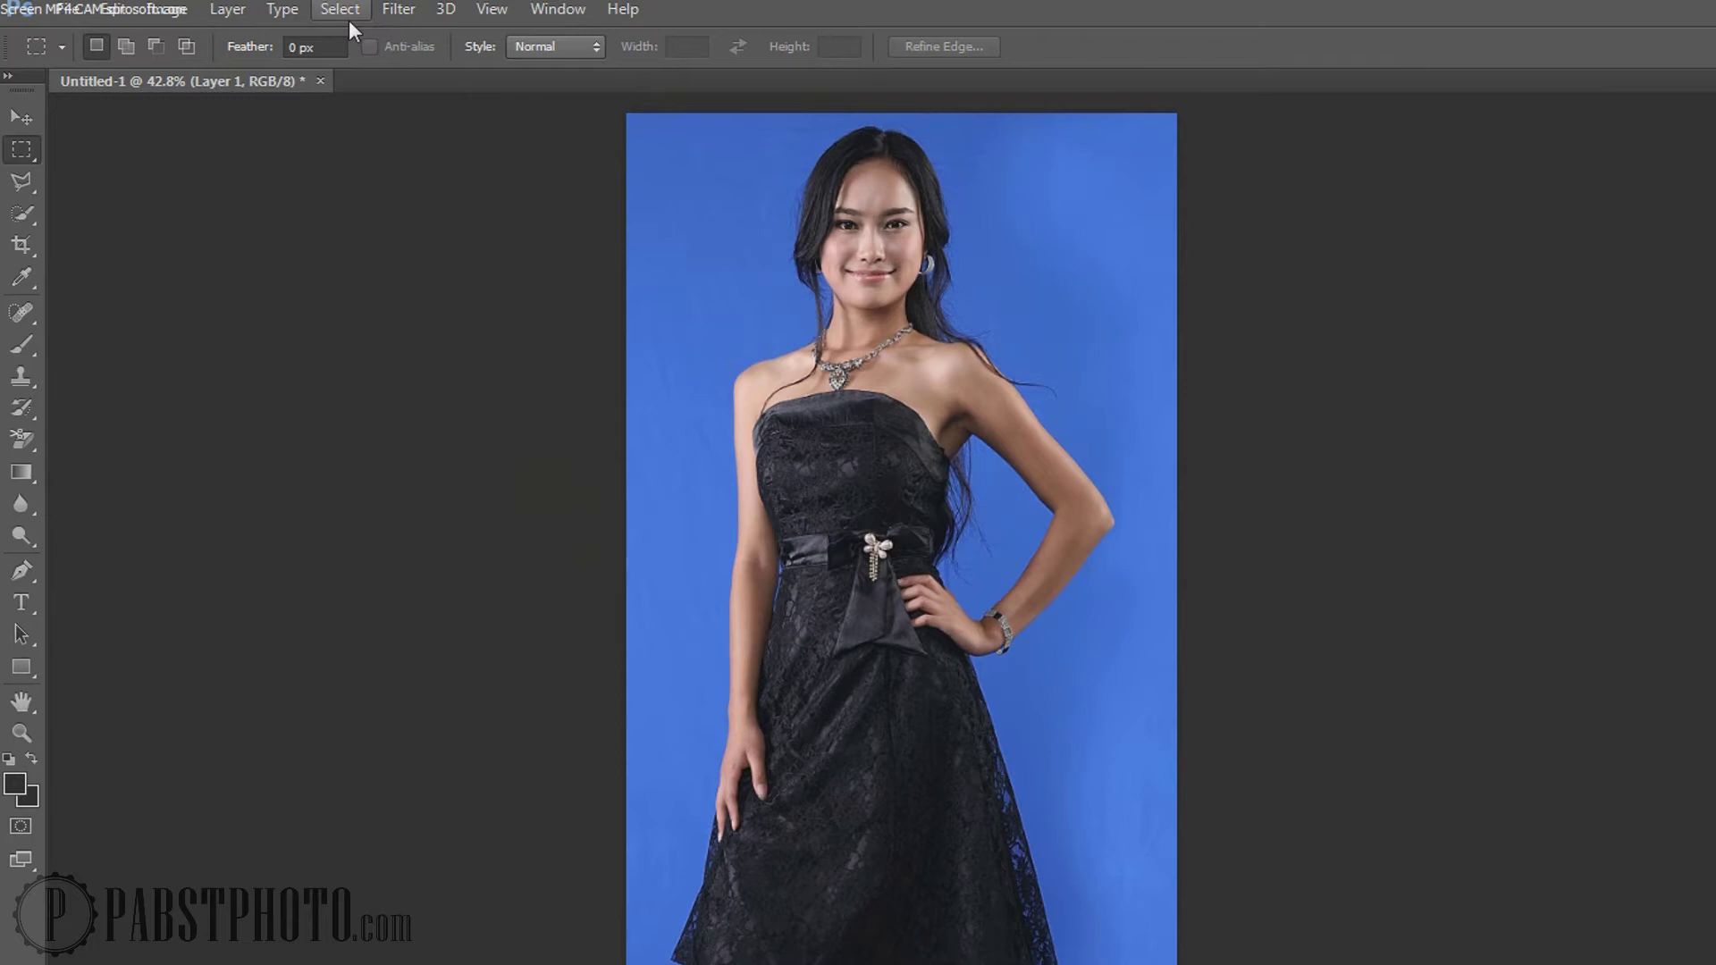
Step: Open Select > Color Range and sample the blue backdrop with the eyedropper
click(351, 10)
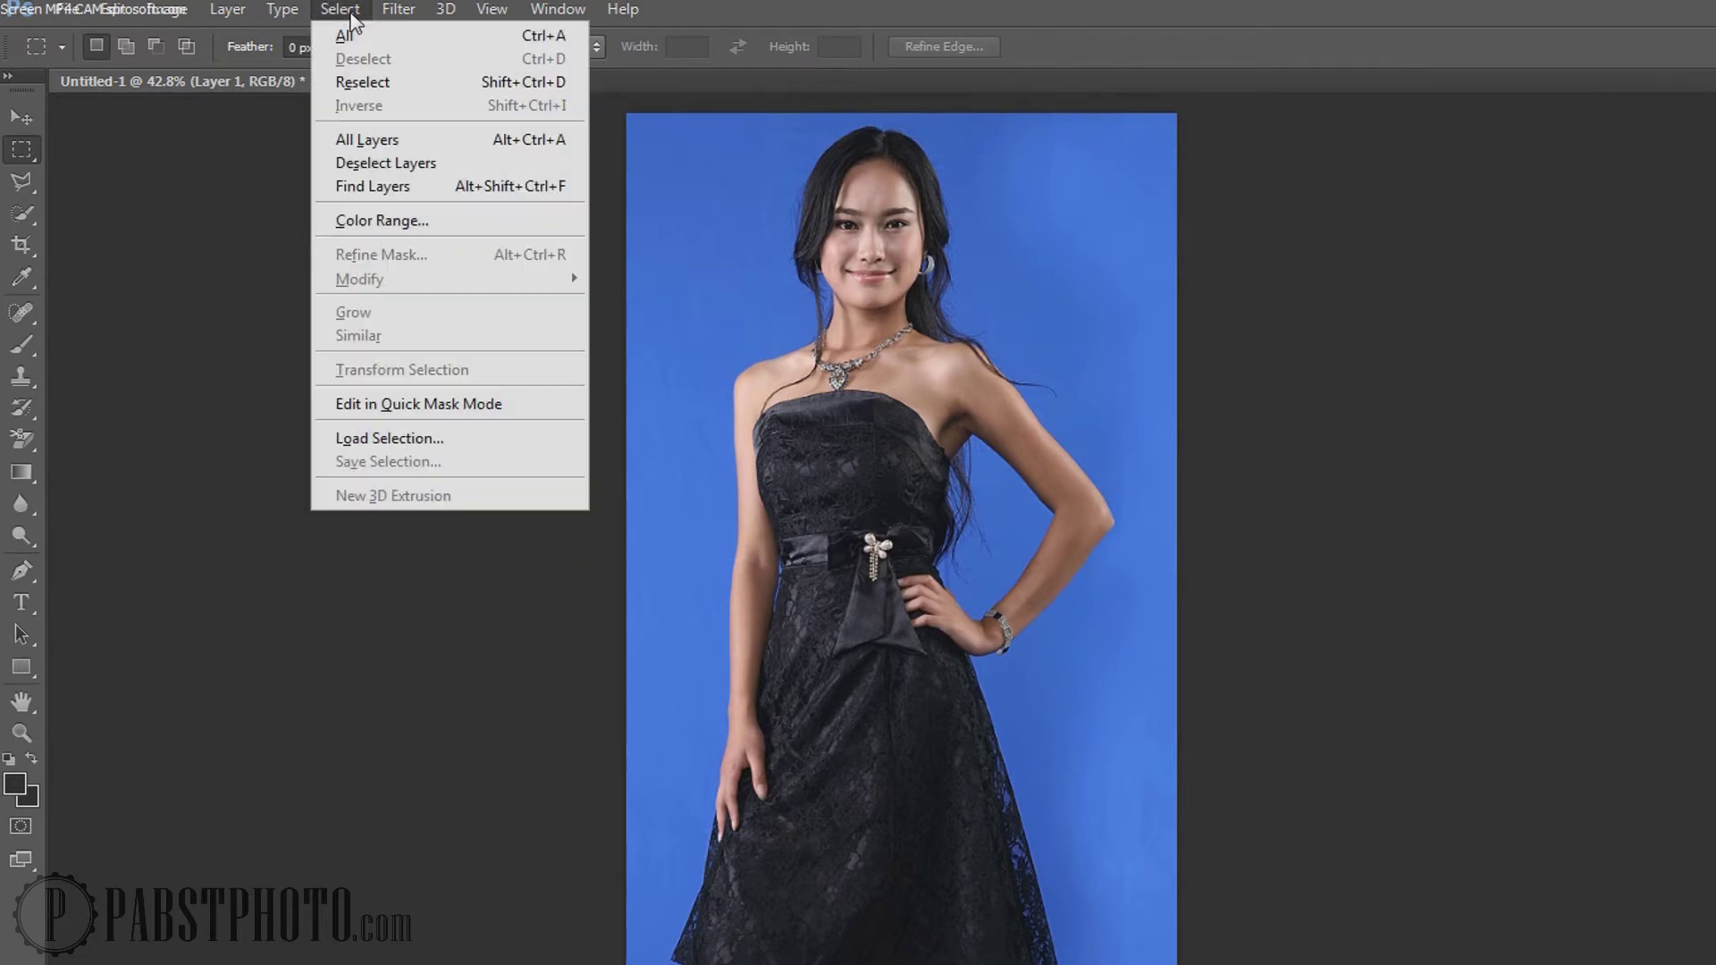
click(428, 220)
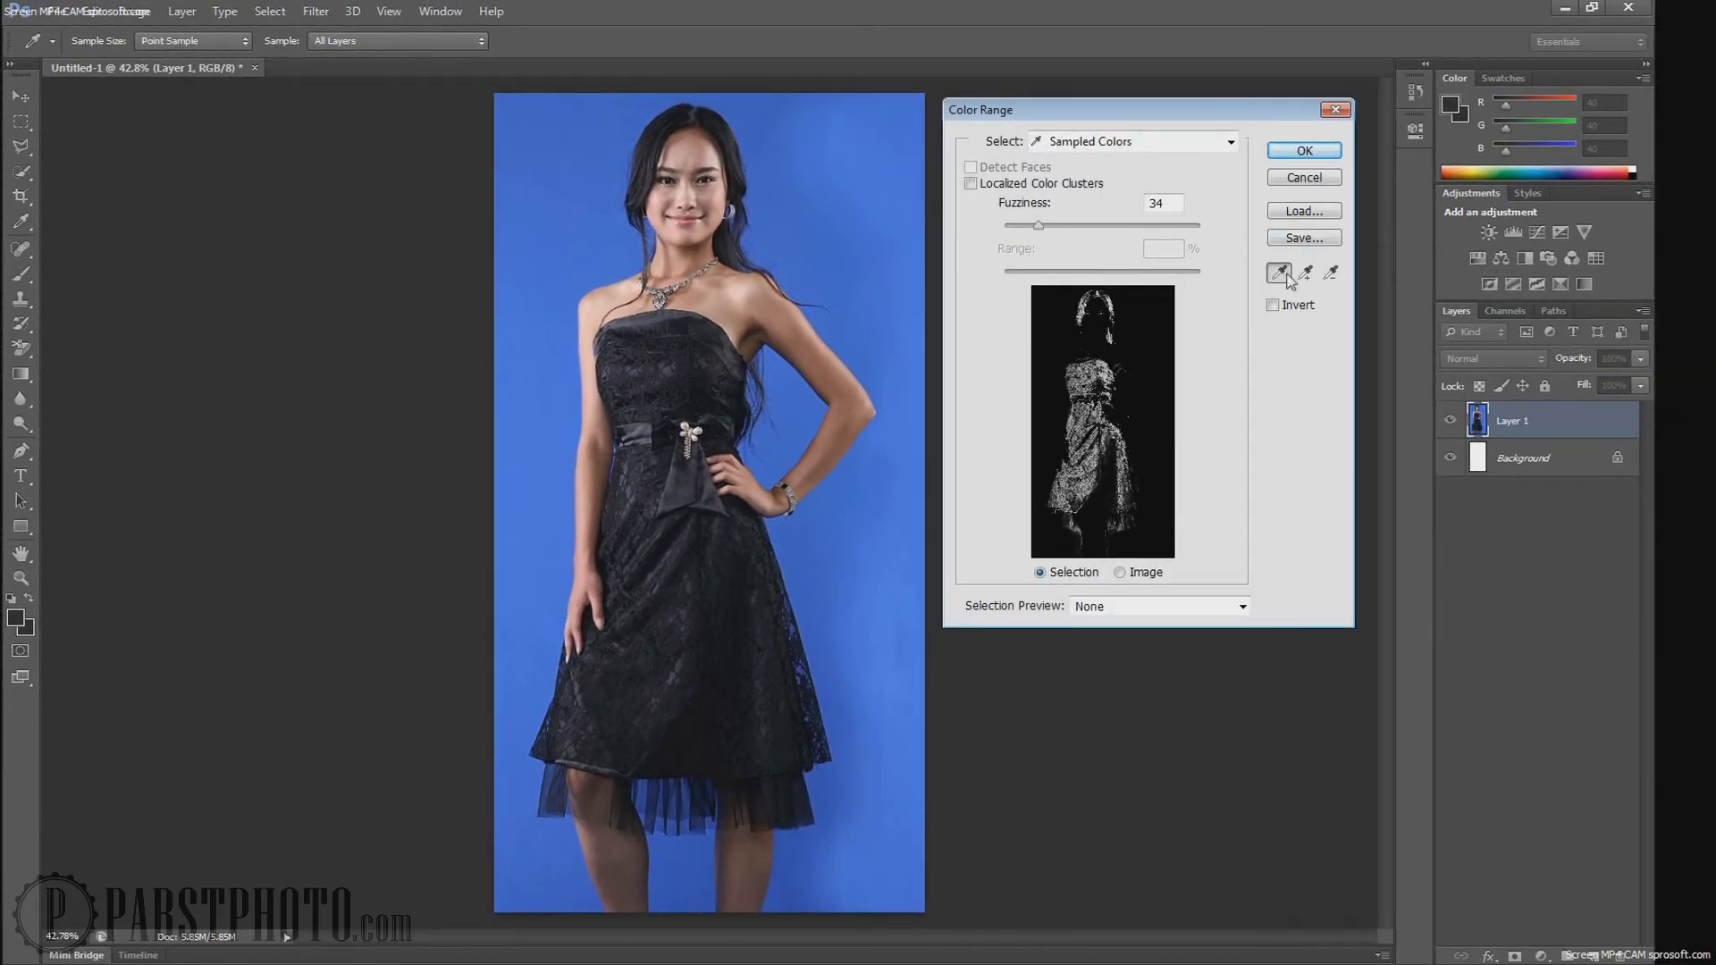
click(797, 227)
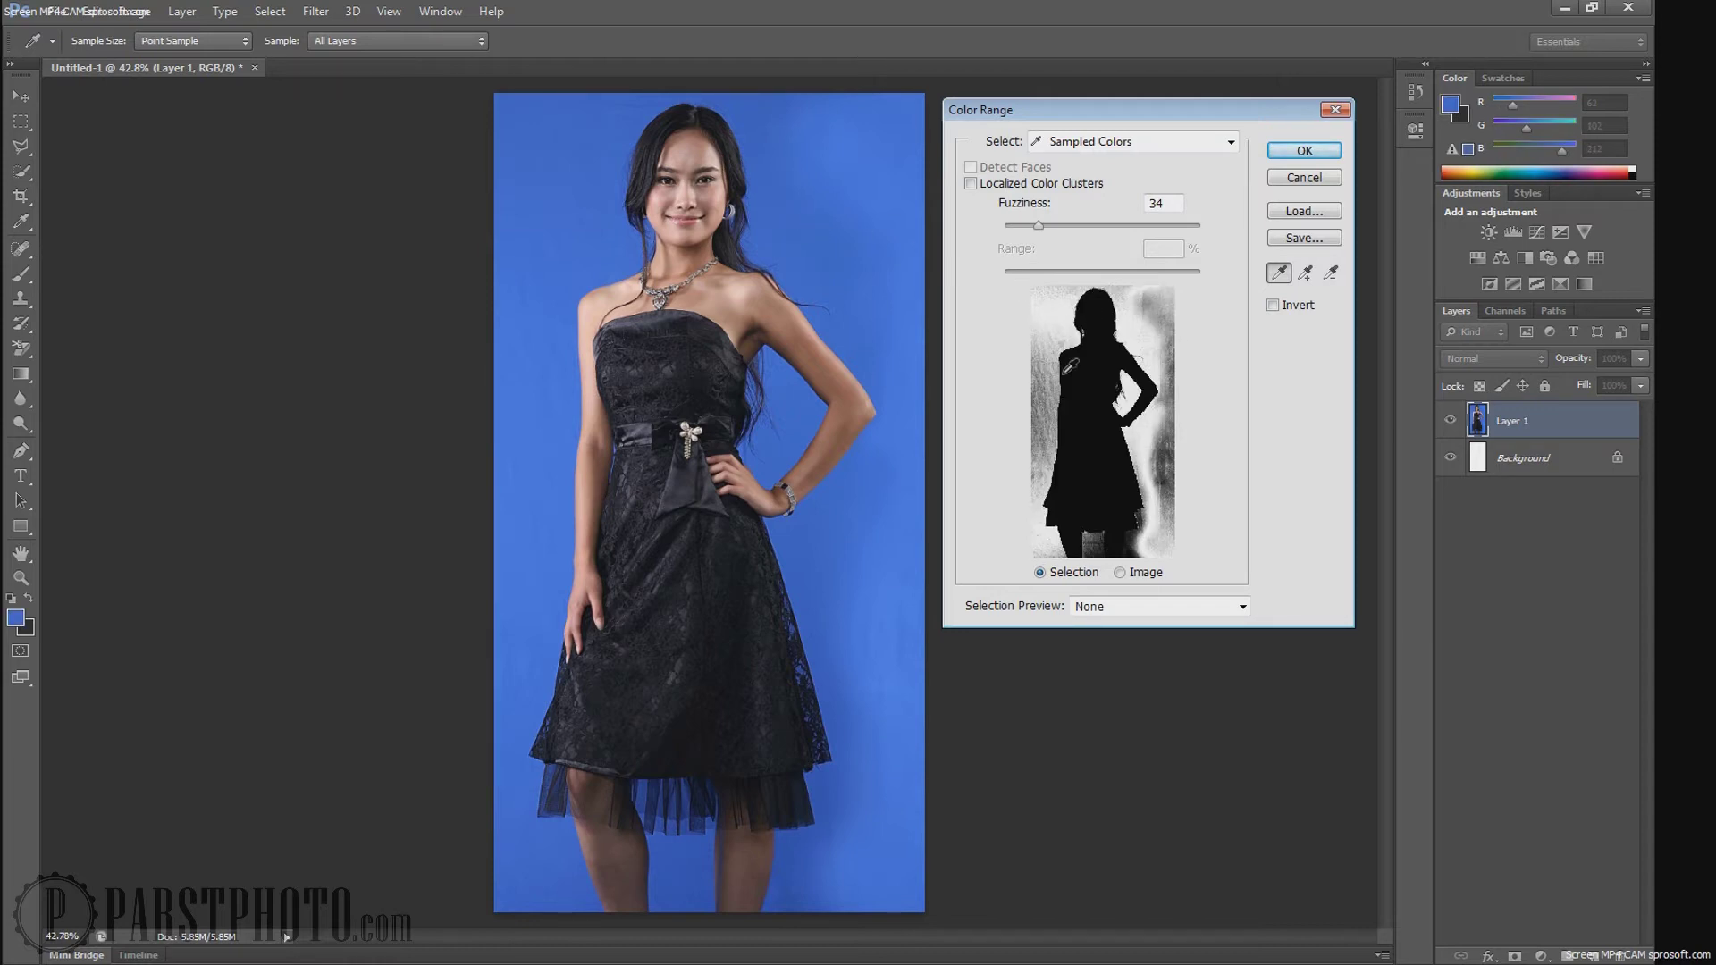
click(889, 195)
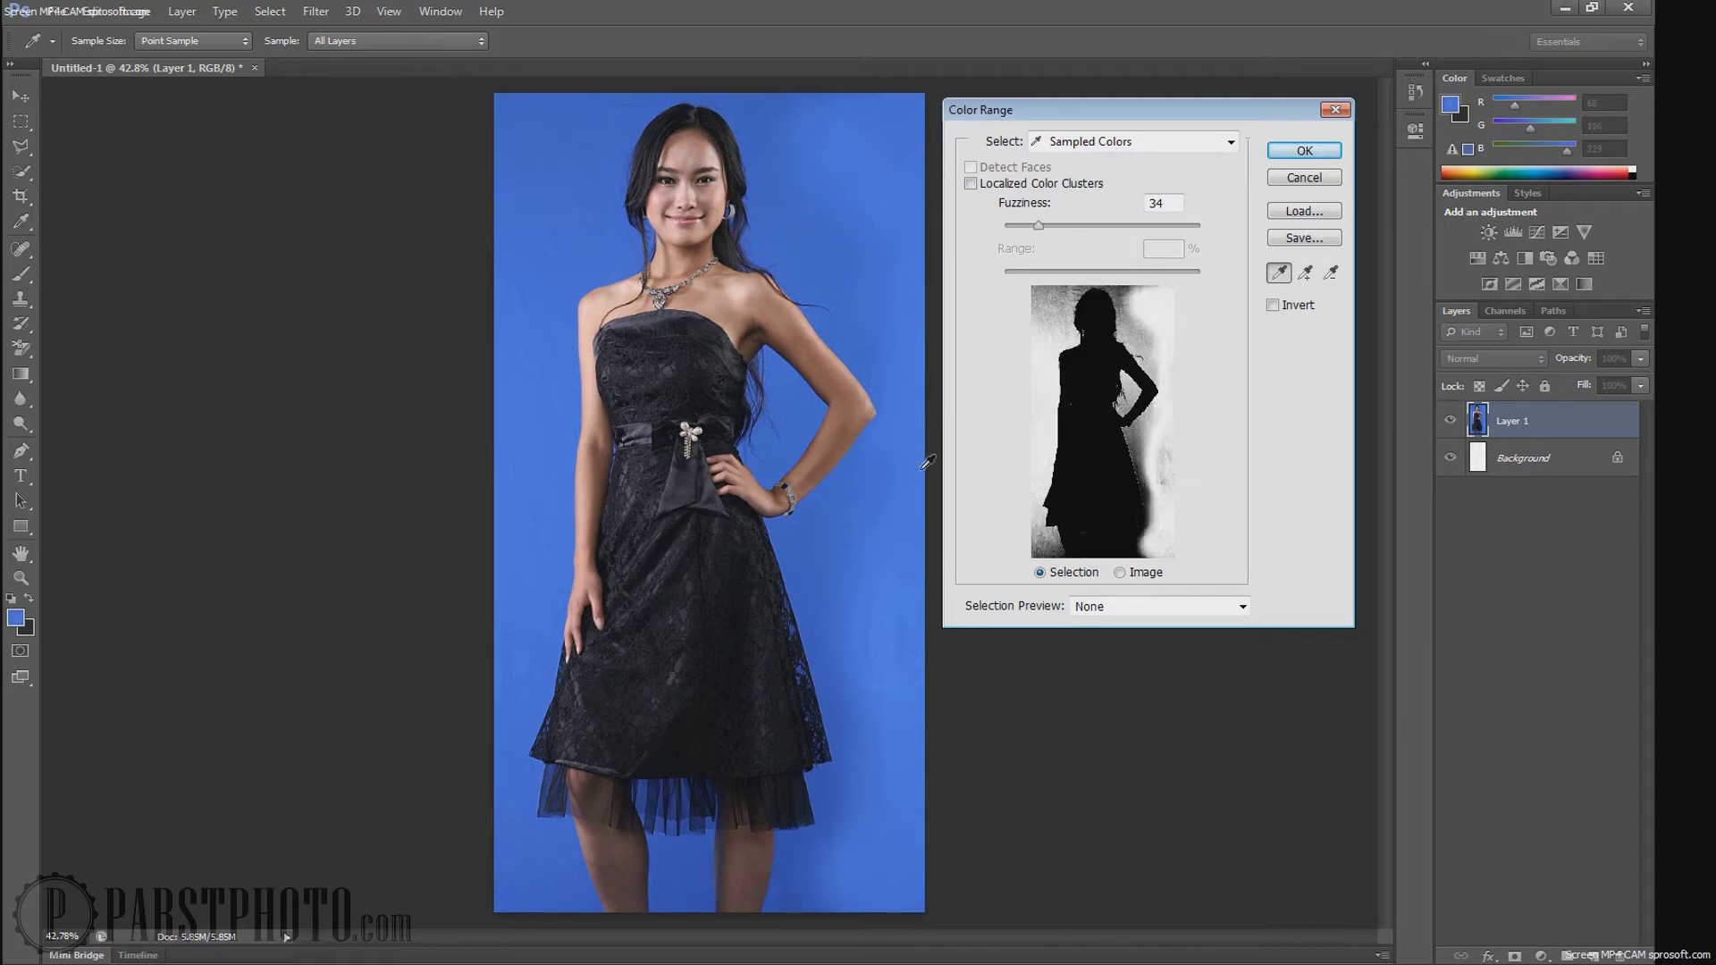
click(885, 491)
click(793, 326)
click(720, 300)
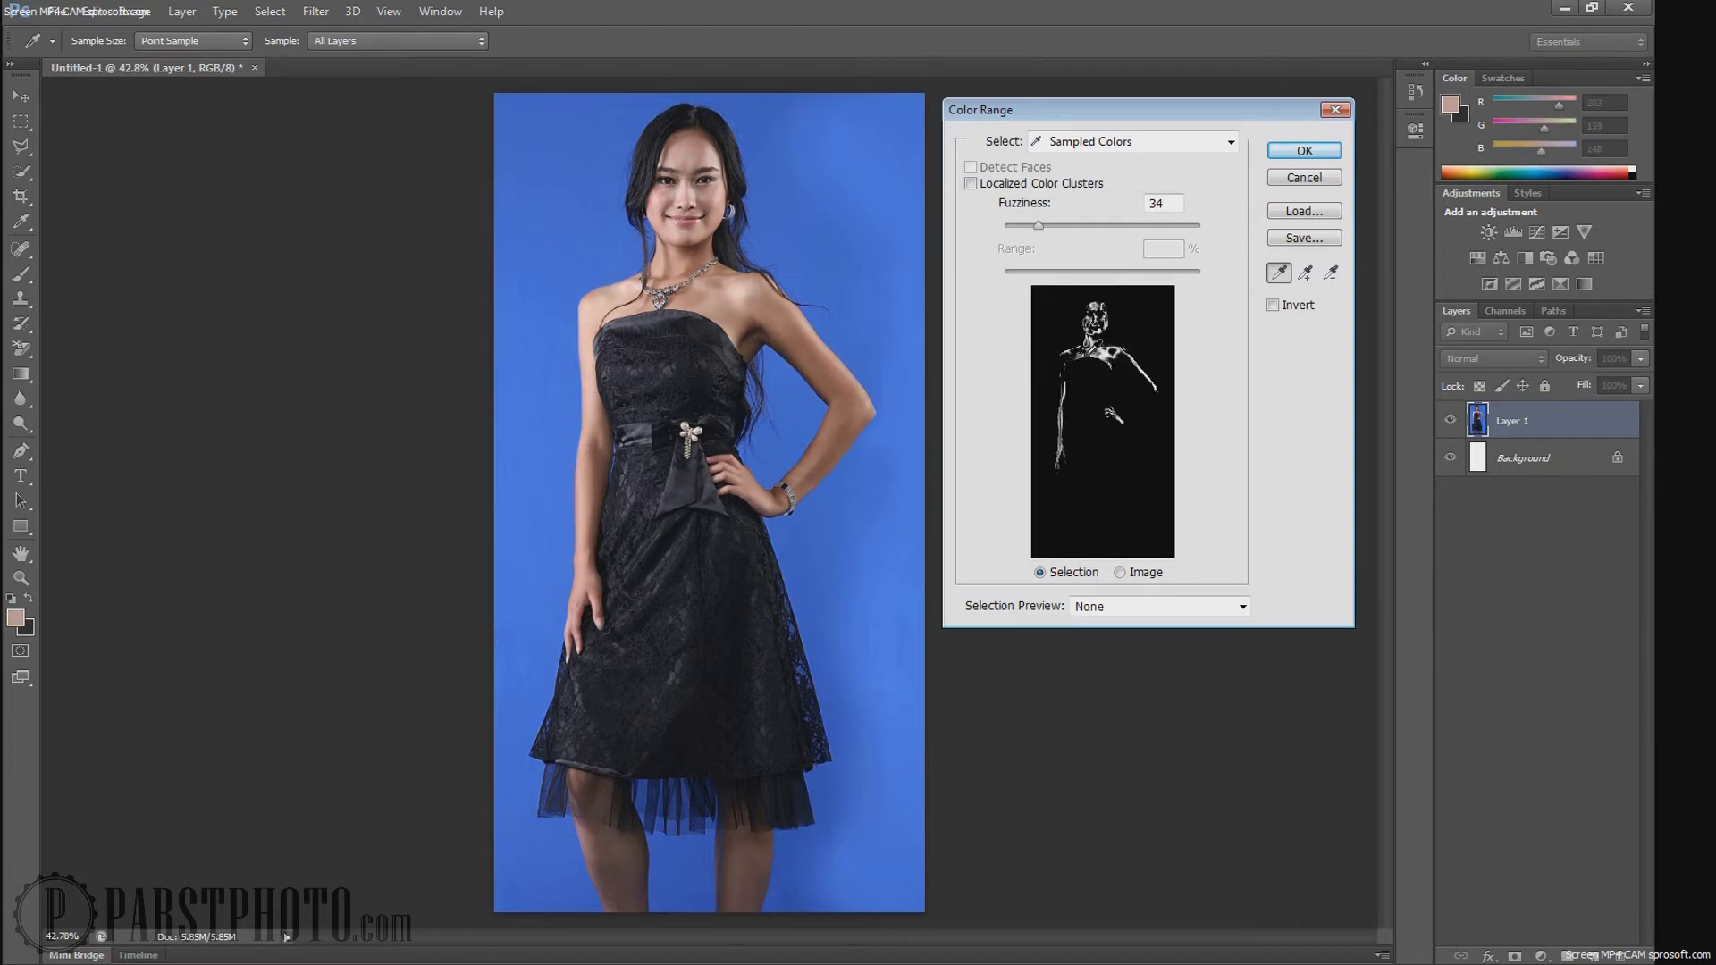
click(630, 104)
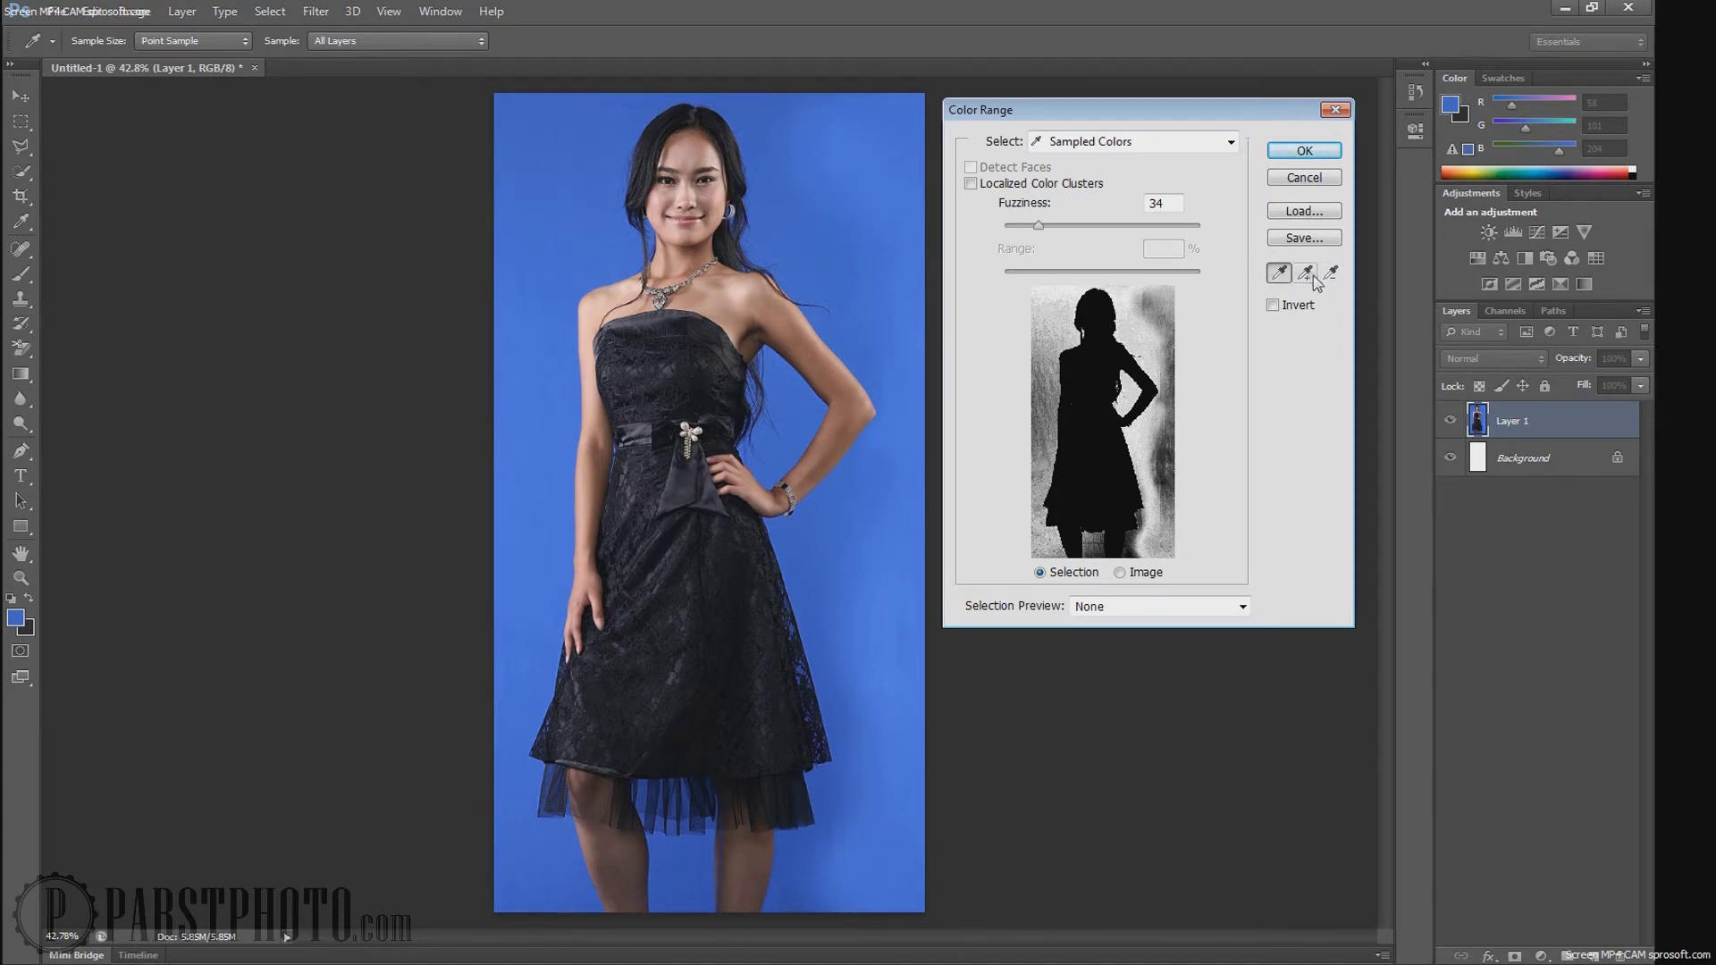
Step: Add backdrop blues around the hair, waist, feet and left side to the sample
shift+click(567, 143)
shift+click(548, 252)
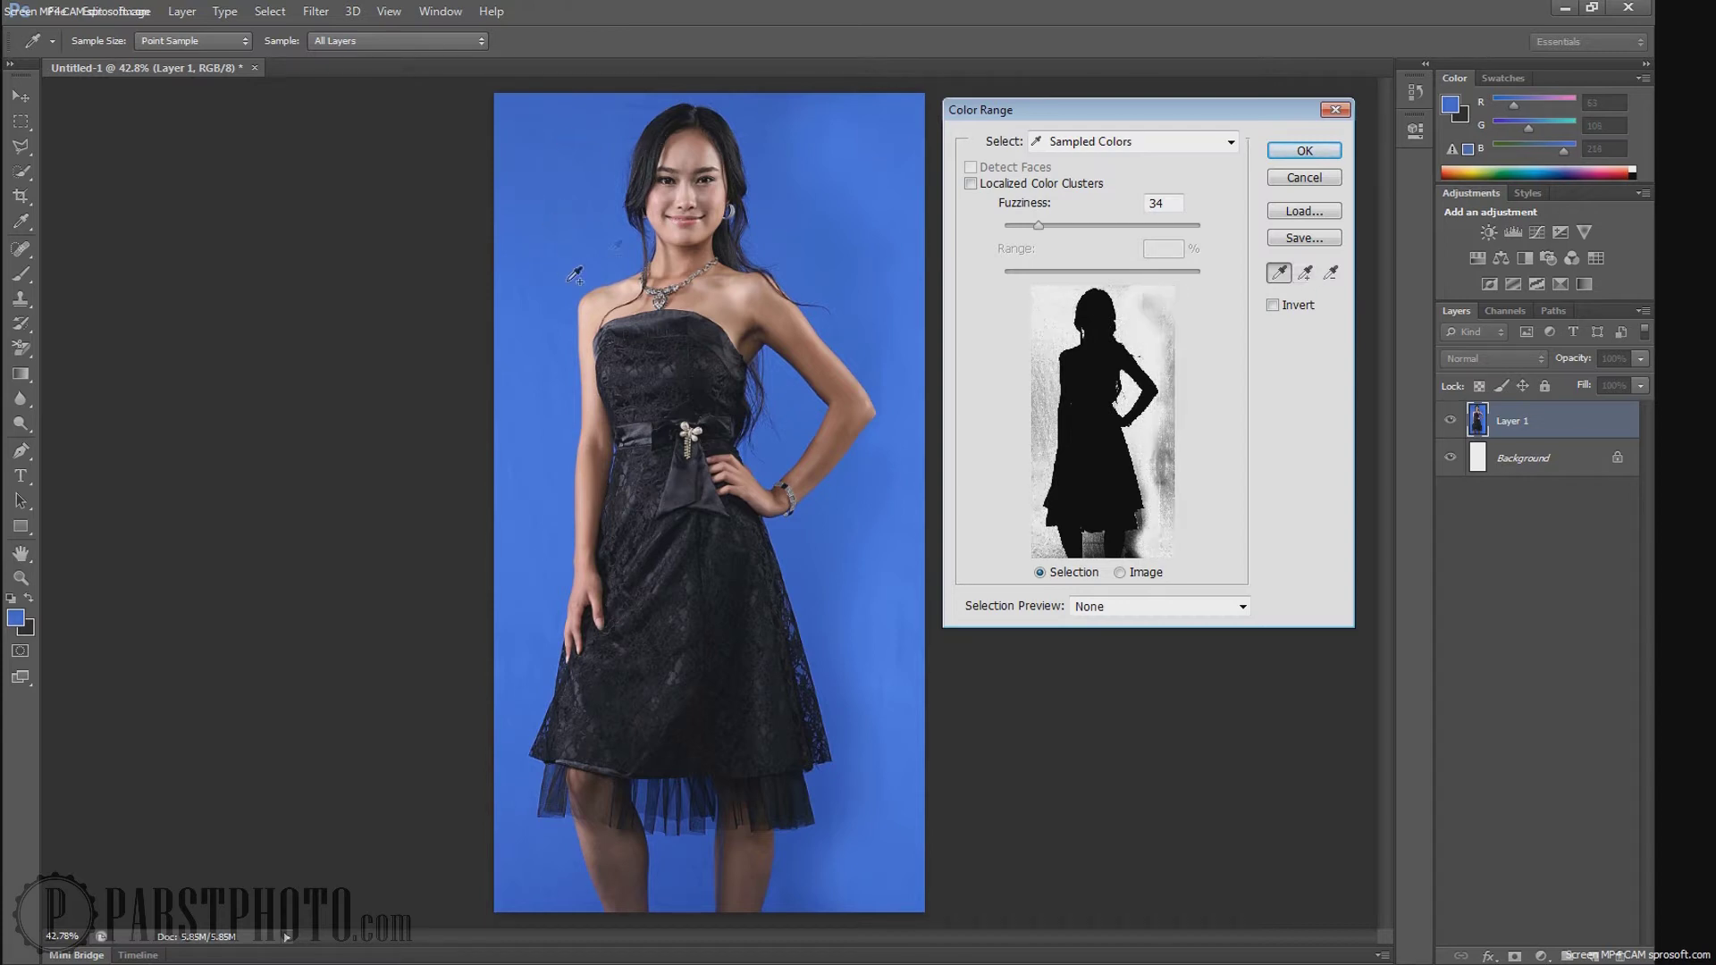
shift+click(601, 150)
shift+click(790, 113)
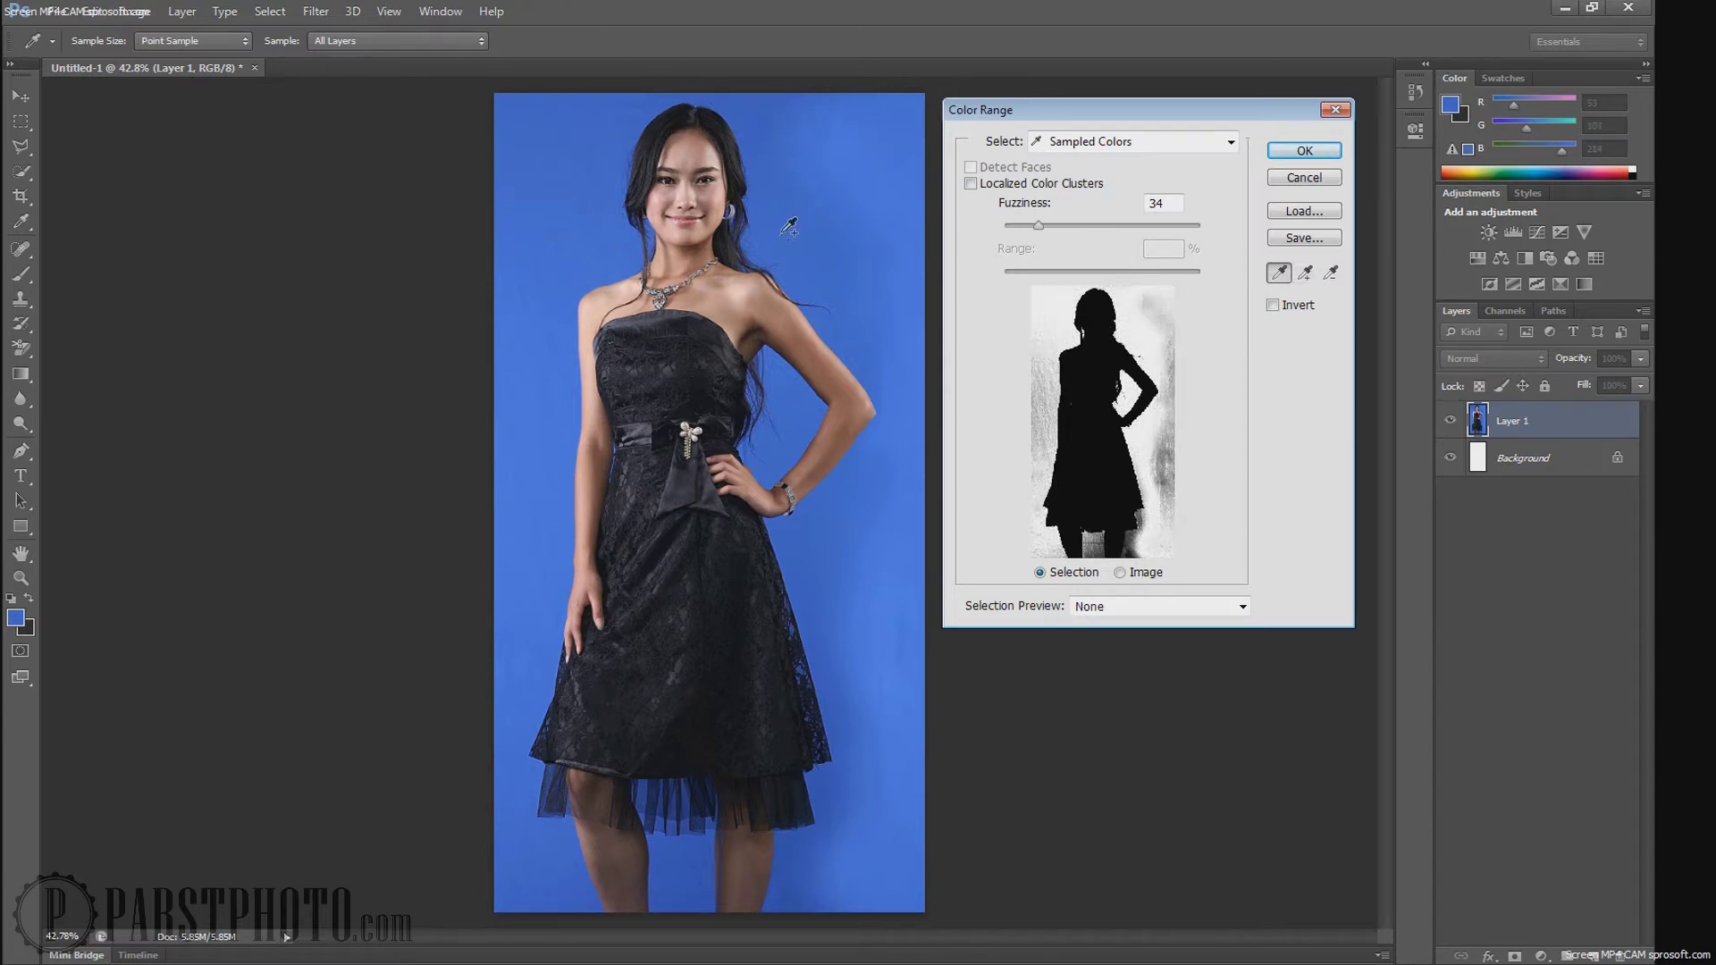
shift+click(866, 262)
shift+click(890, 330)
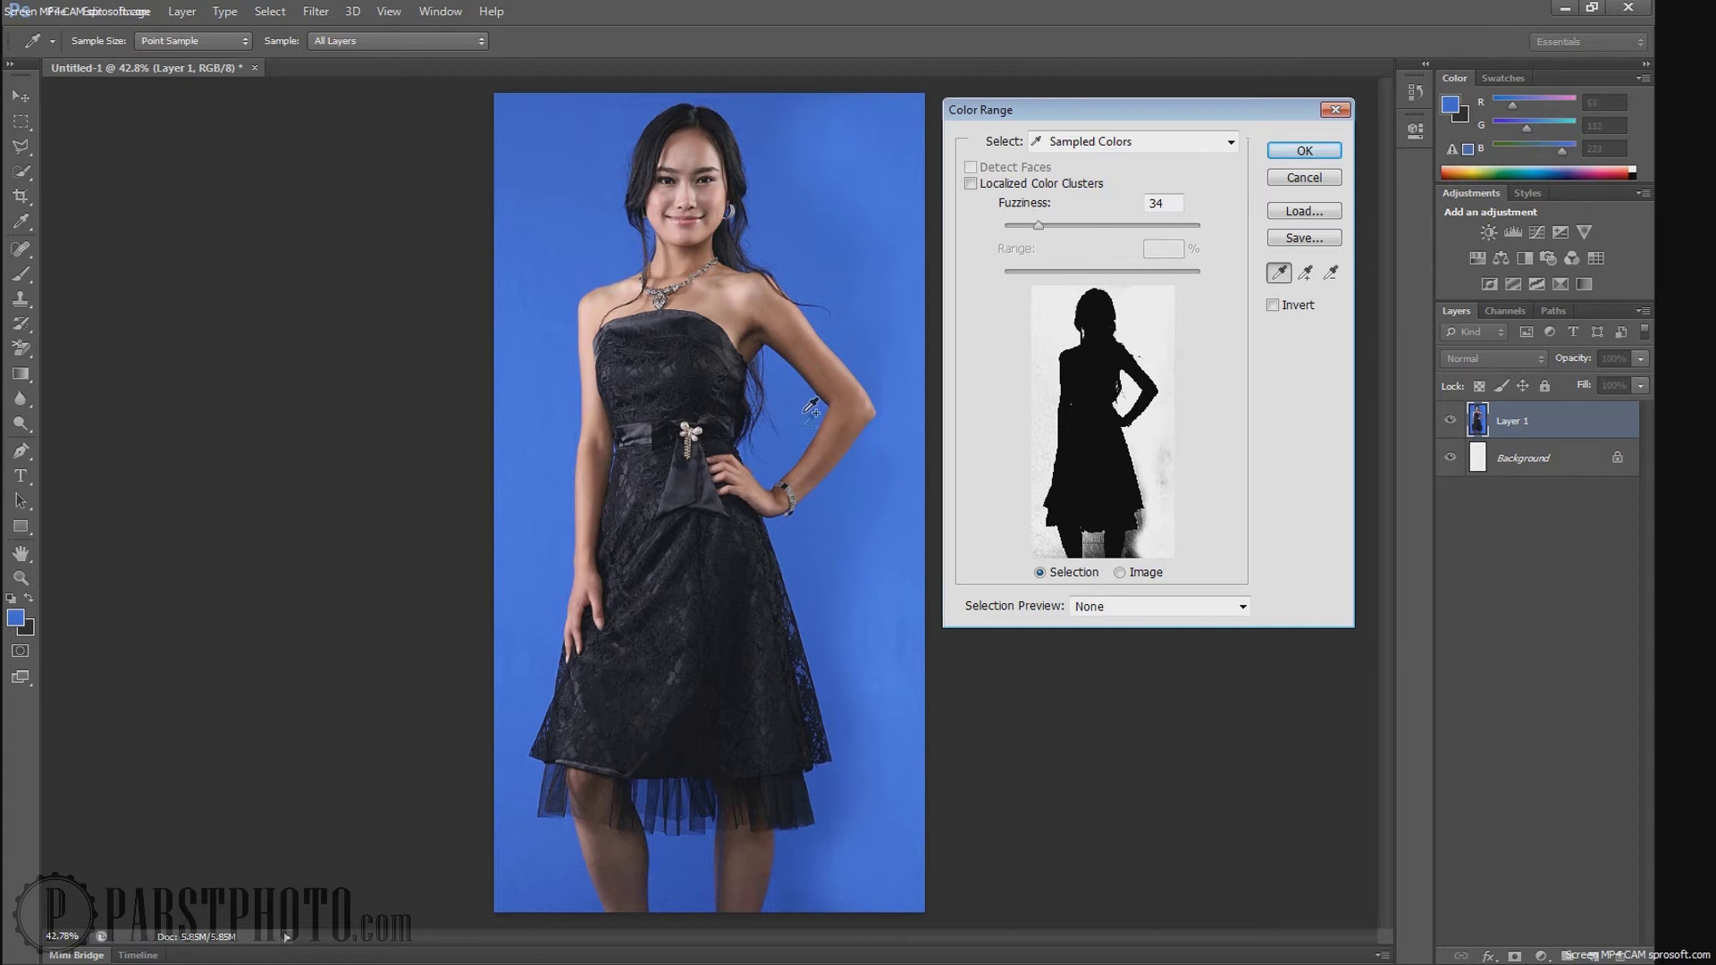
shift+click(858, 487)
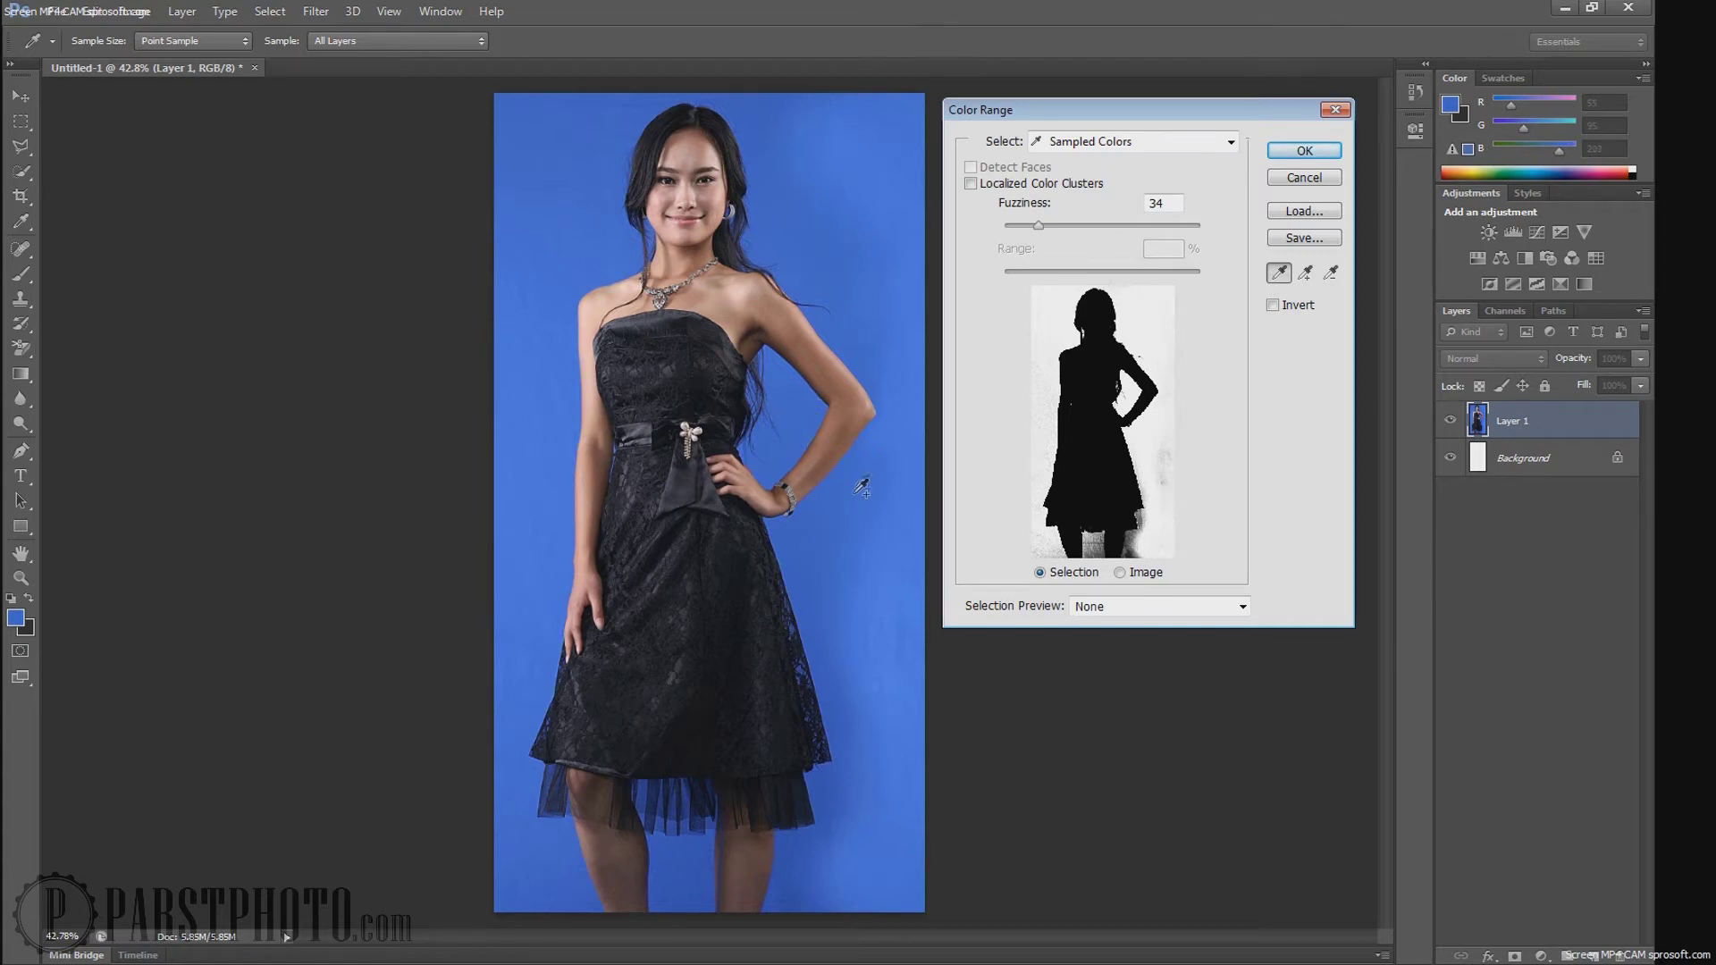
click(860, 608)
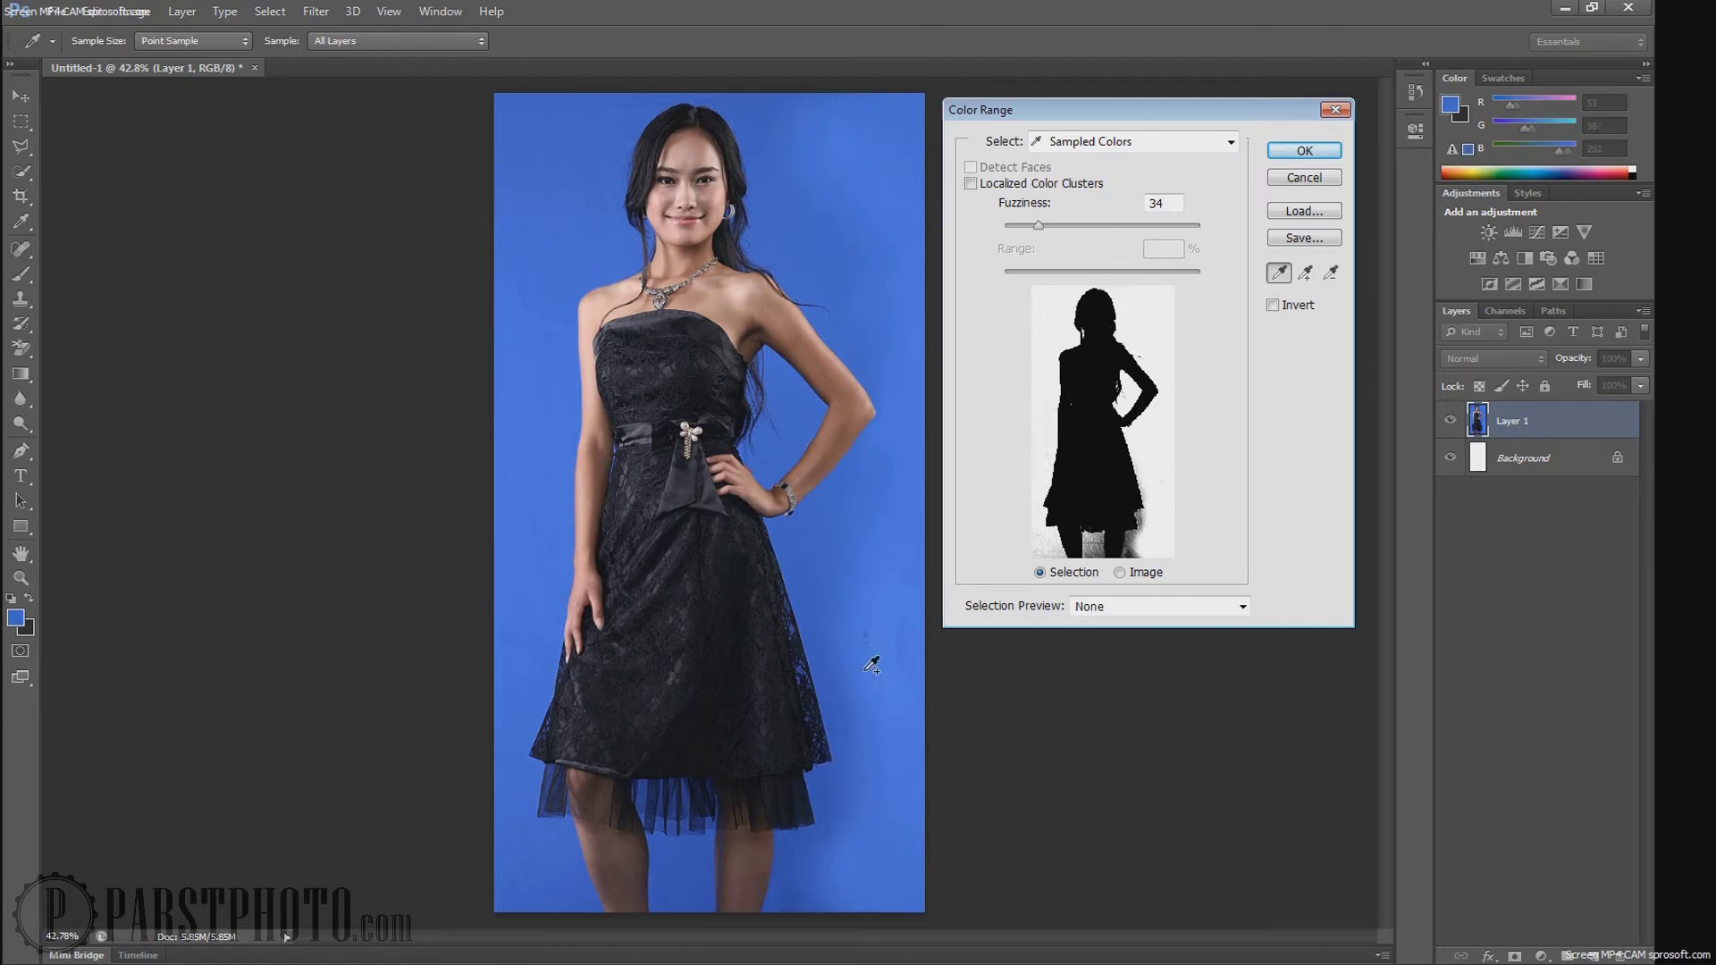
click(816, 859)
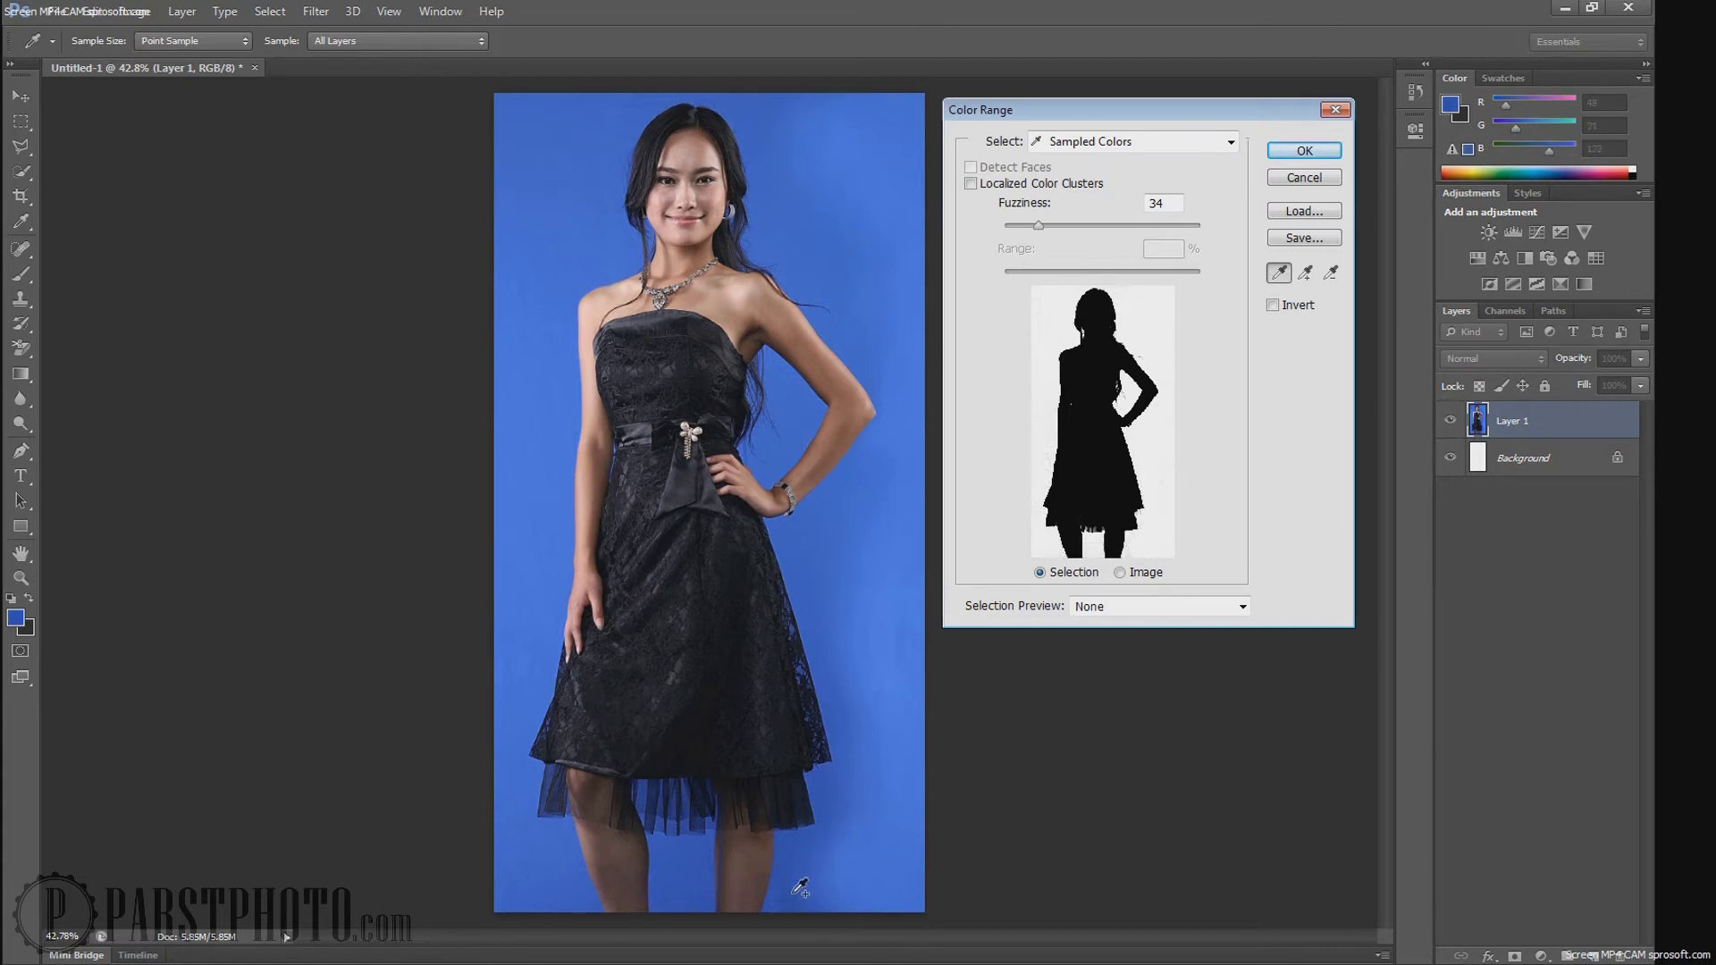
click(573, 883)
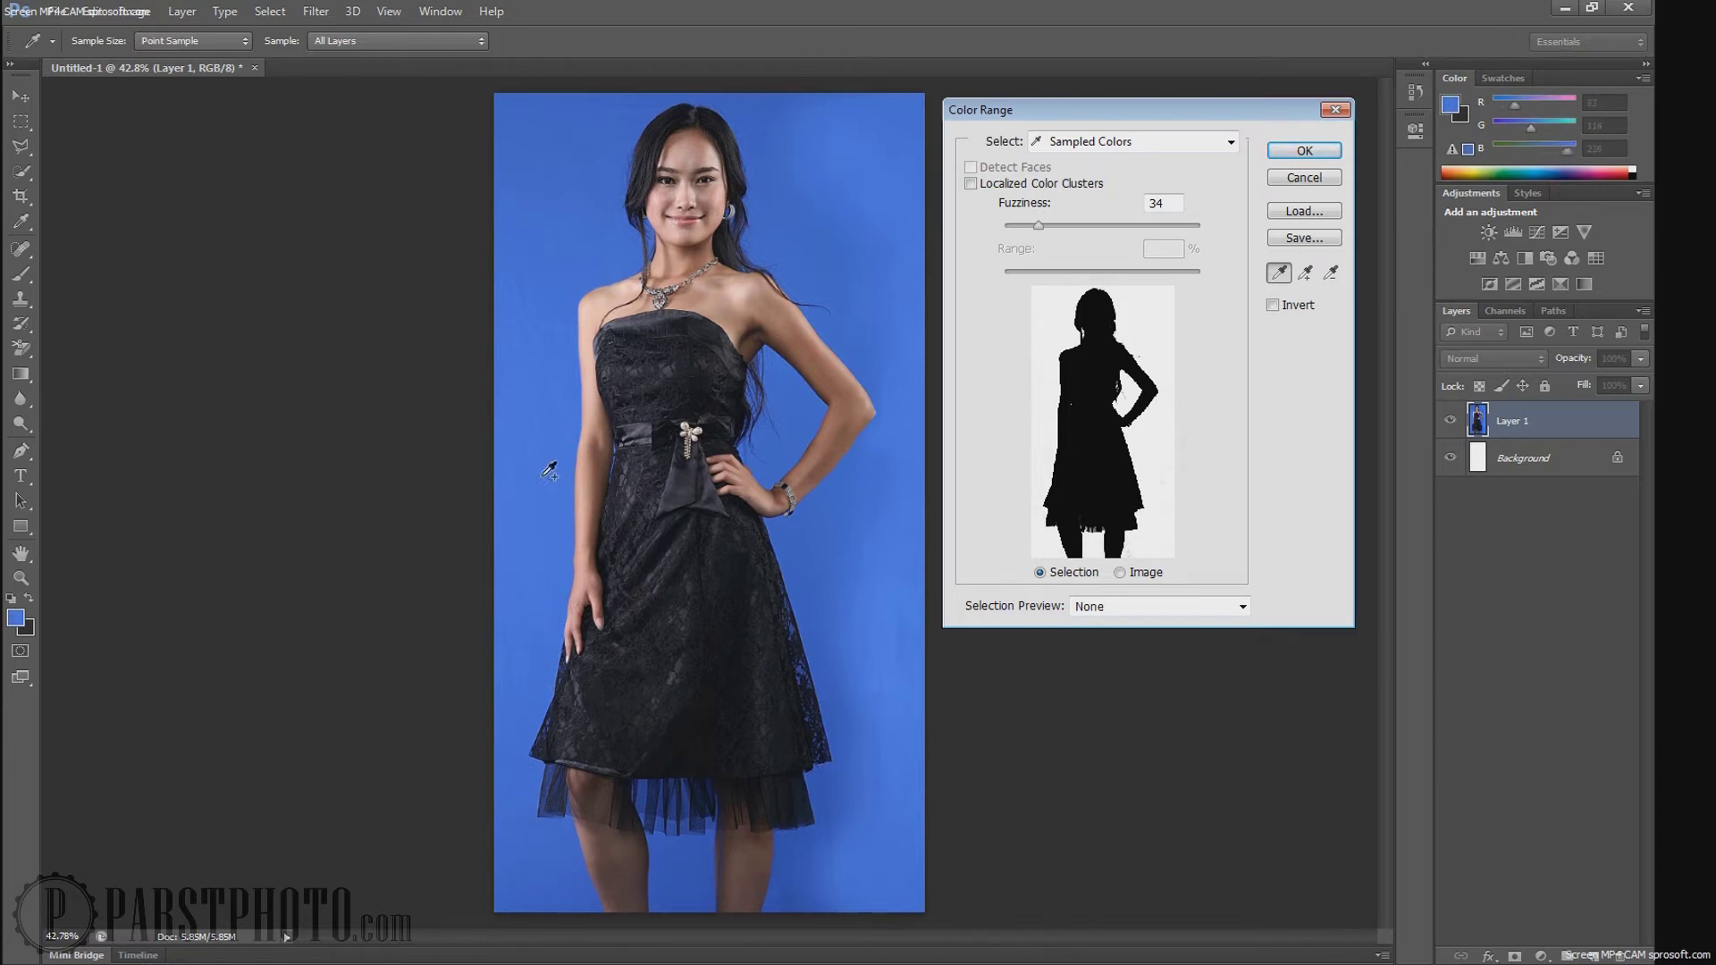
click(516, 409)
Step: Raise Fuzziness to 200, settle at 175, and confirm the Color Range selection
drag(1041, 230, 1222, 234)
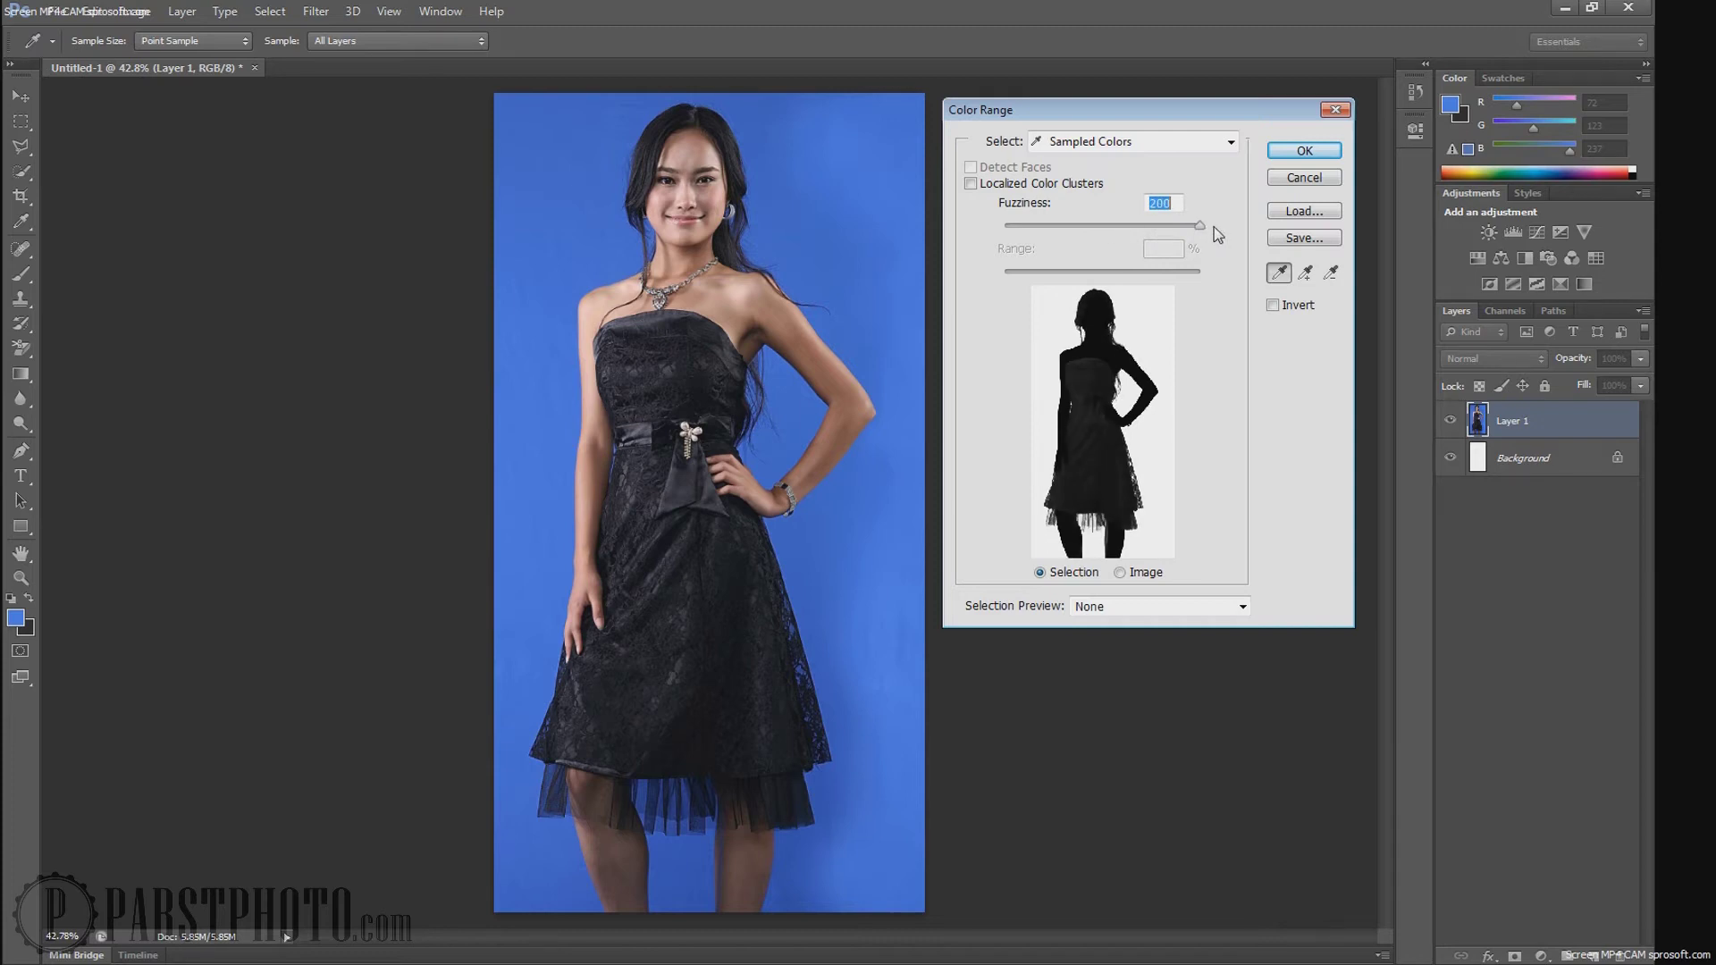
drag(1217, 234, 1178, 237)
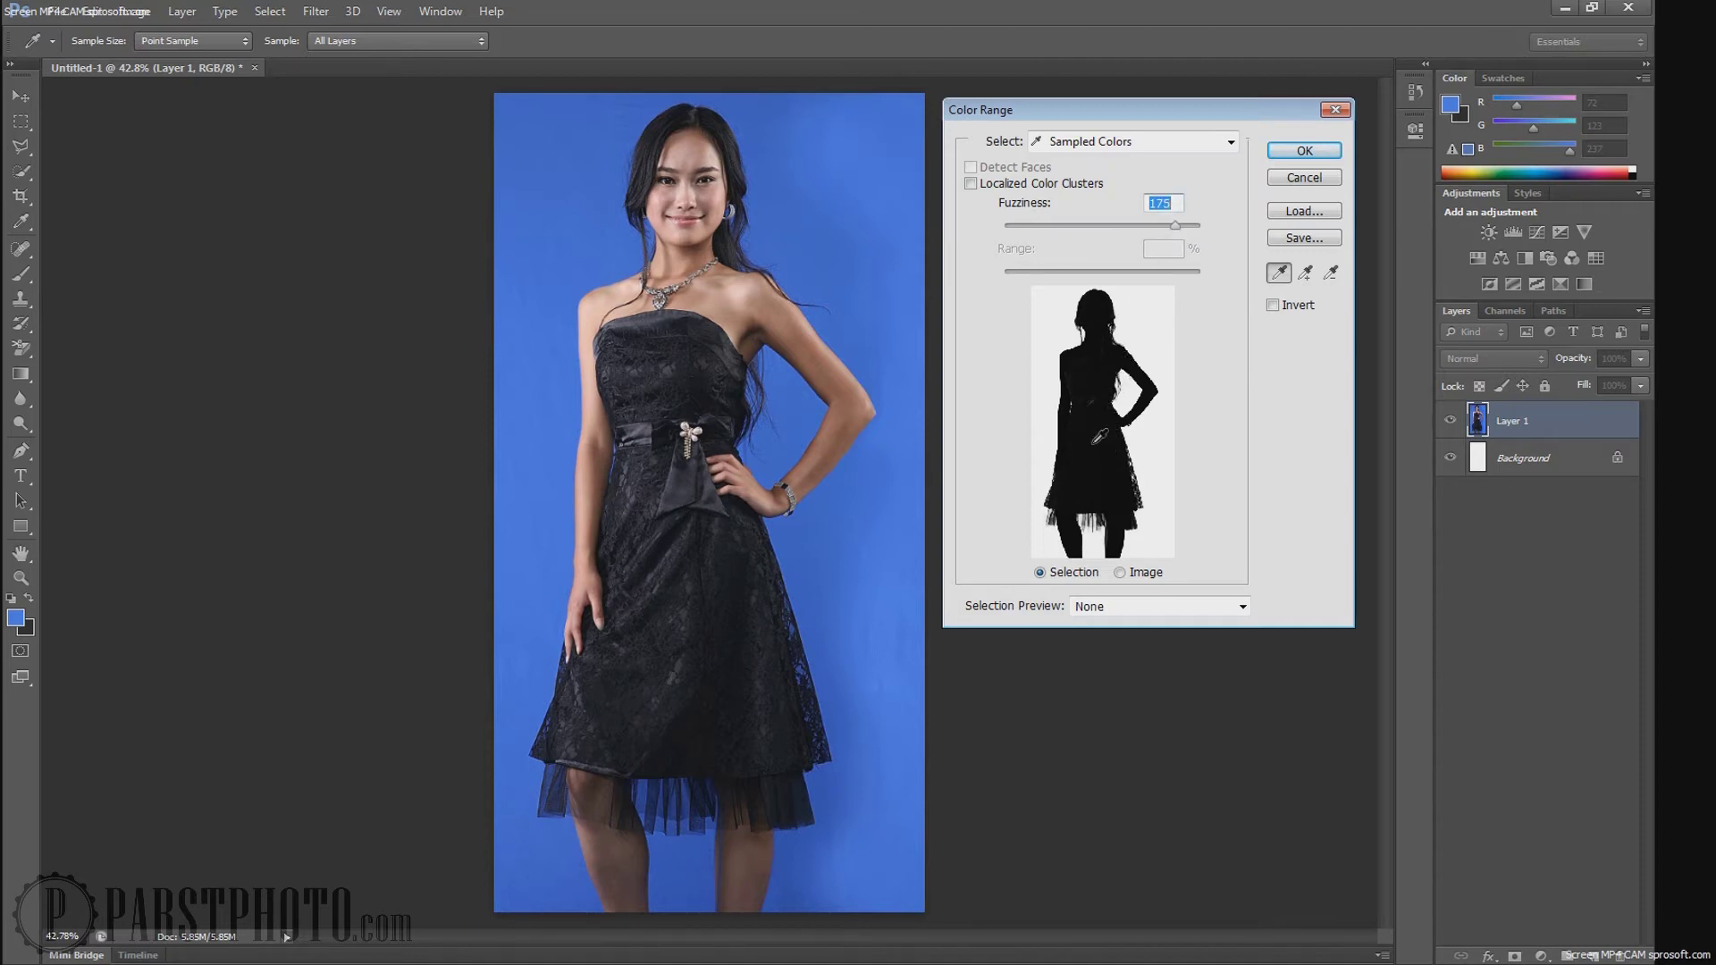
click(1305, 152)
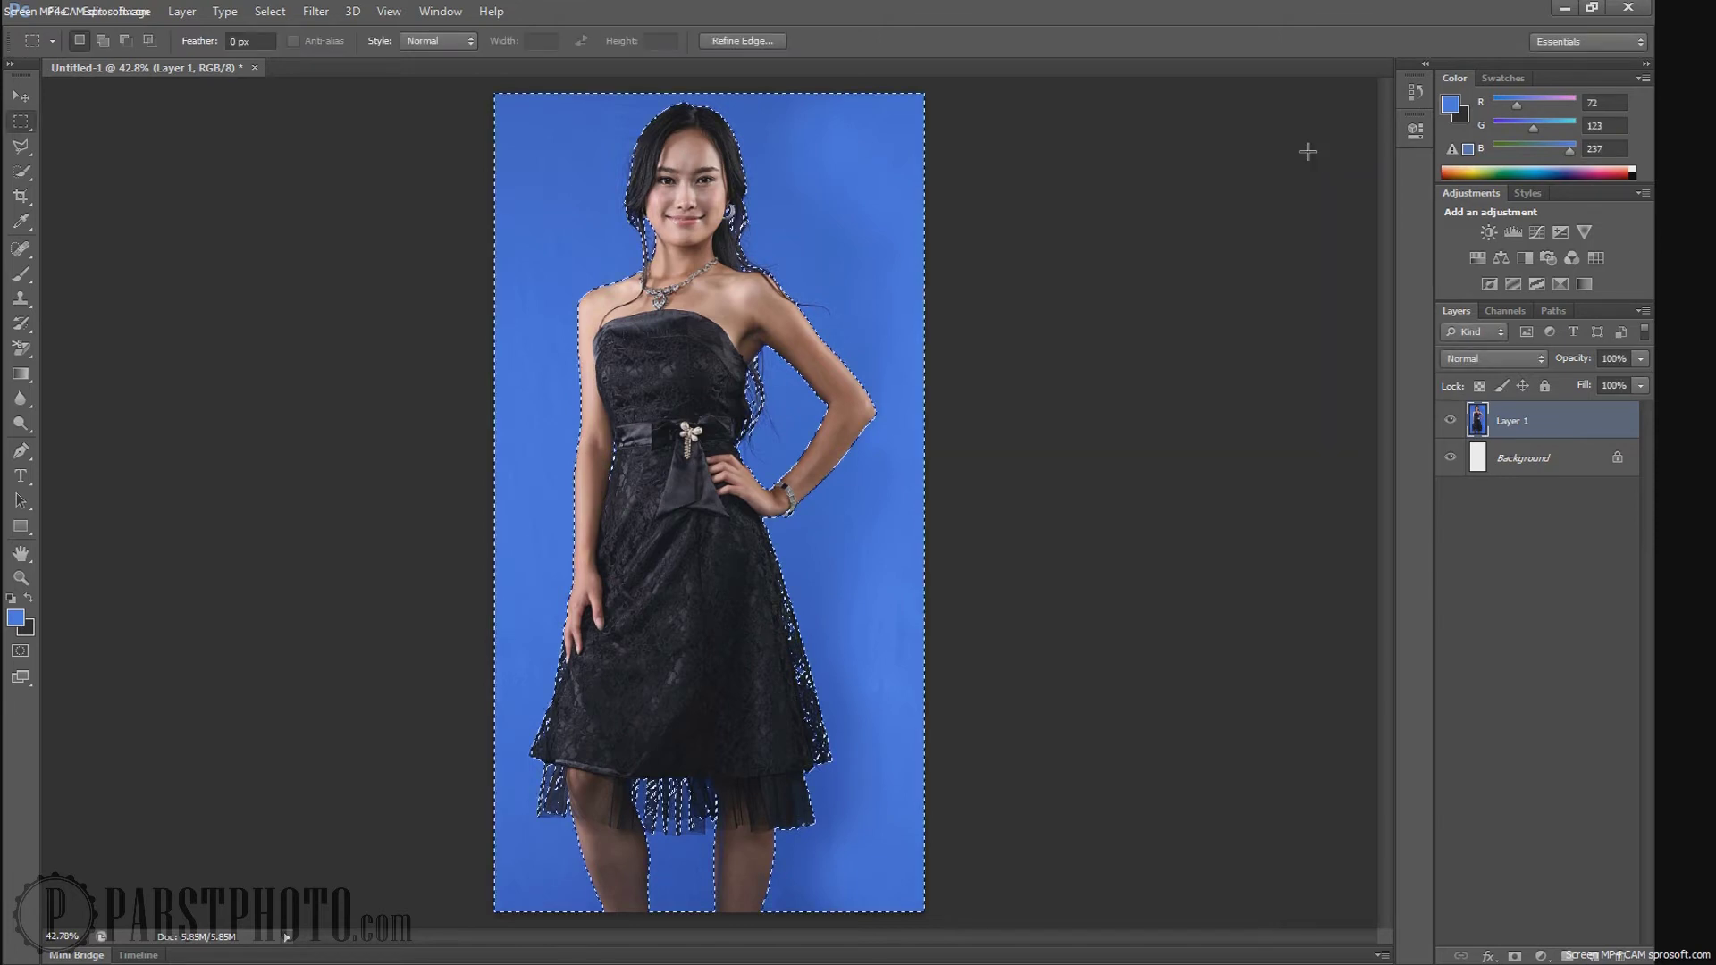
Step: Add a layer mask to Layer 1 and toggle the Background's visibility to check the cutout
alt+click(1515, 956)
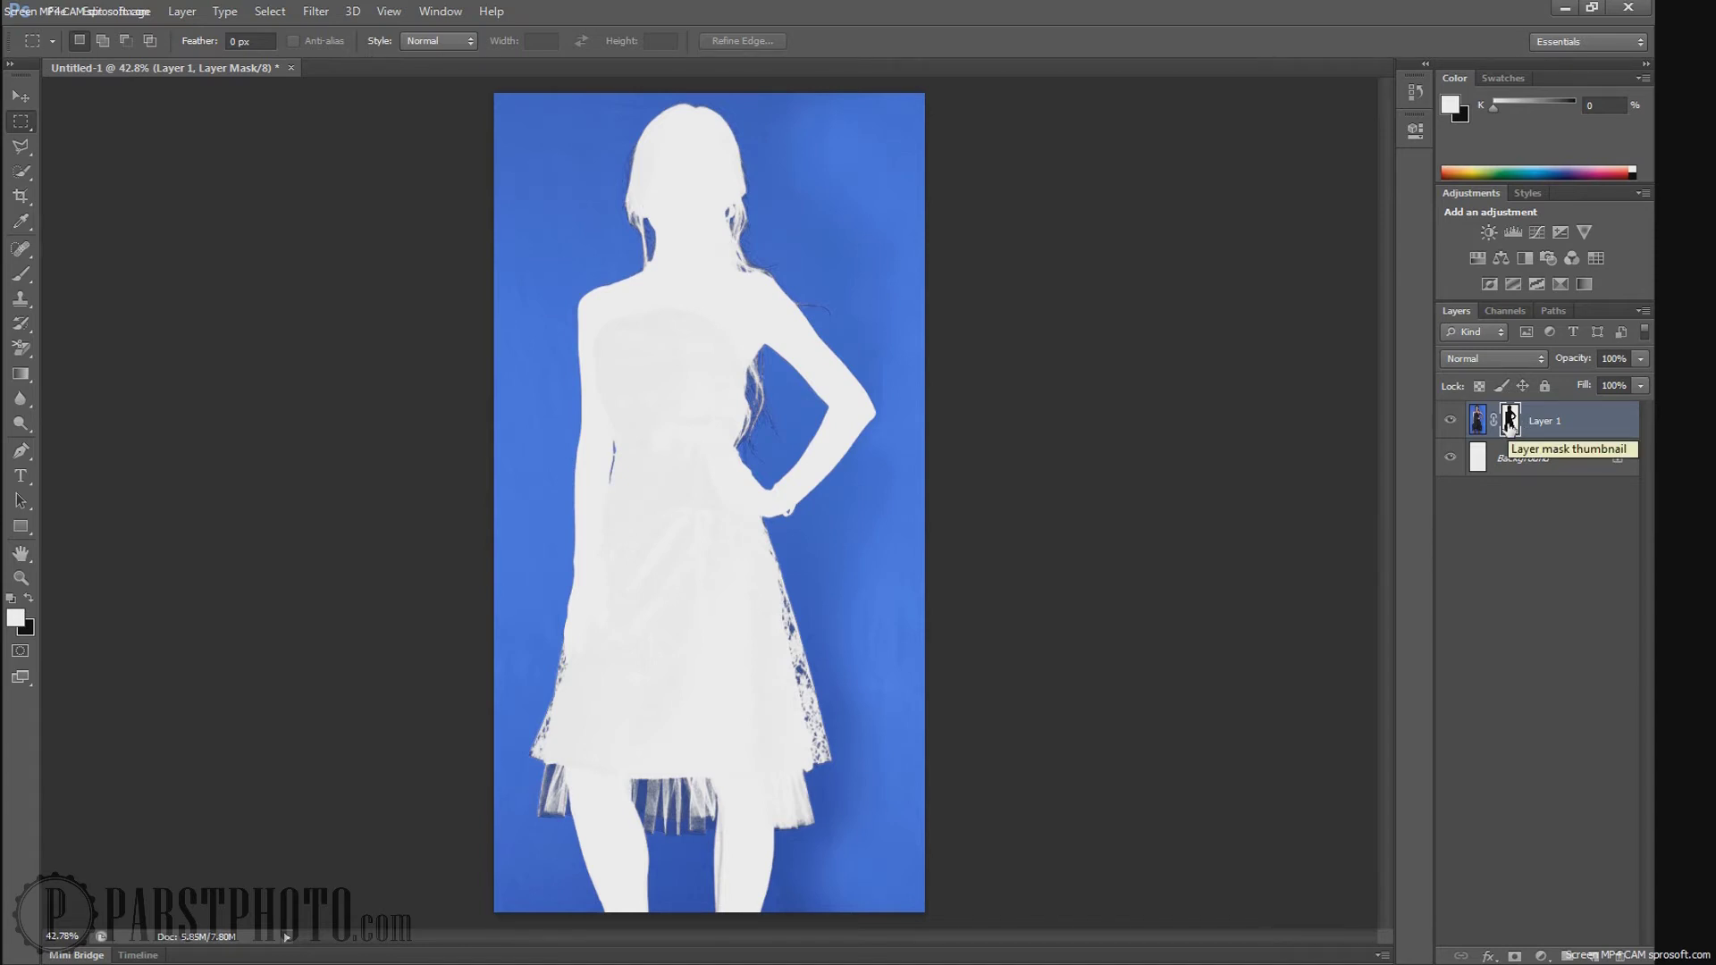
drag(1508, 424, 1509, 428)
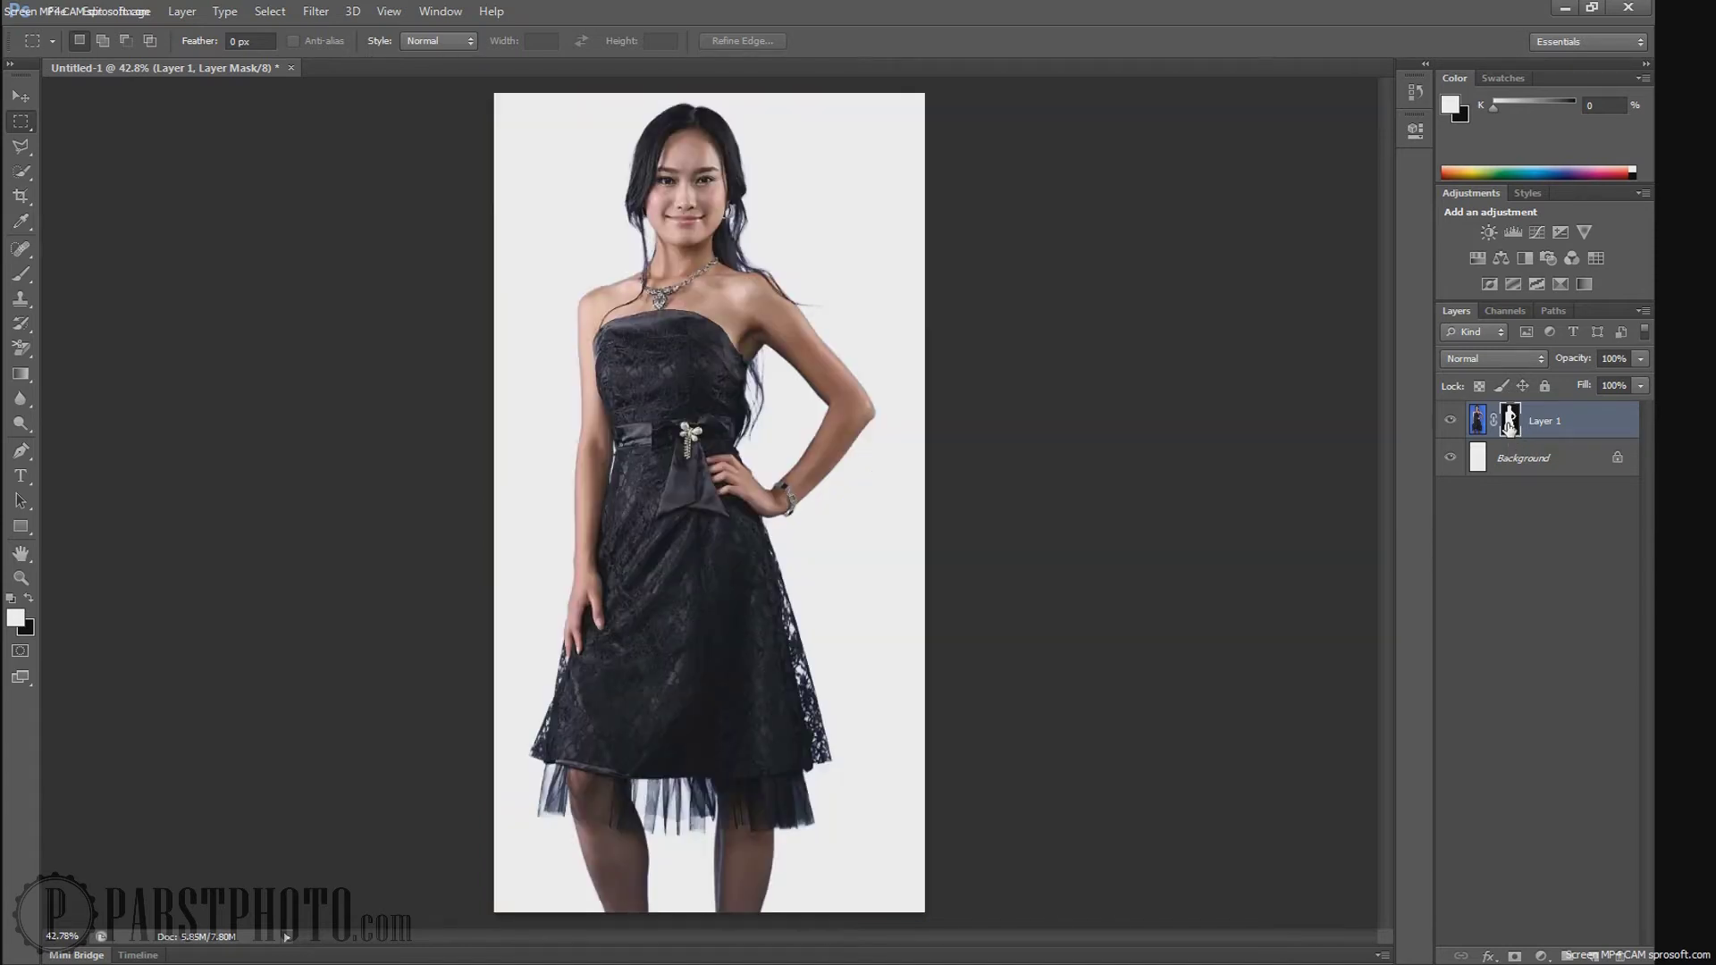
click(1450, 459)
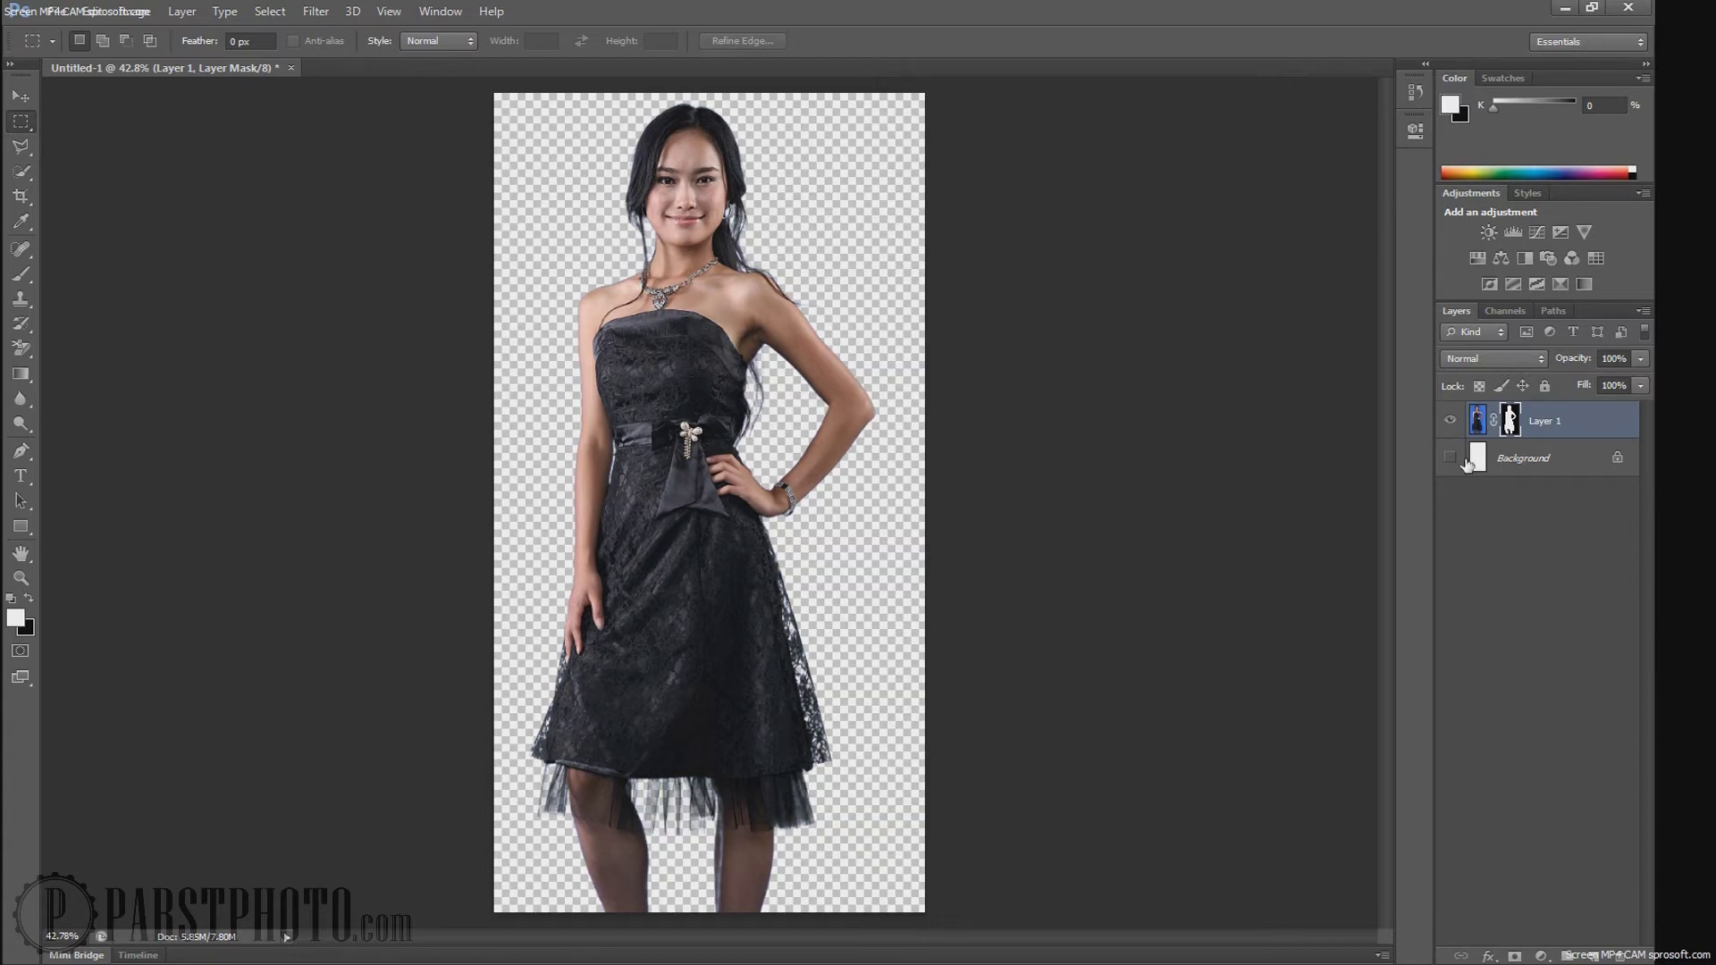
click(1450, 459)
click(1450, 459)
click(1450, 459)
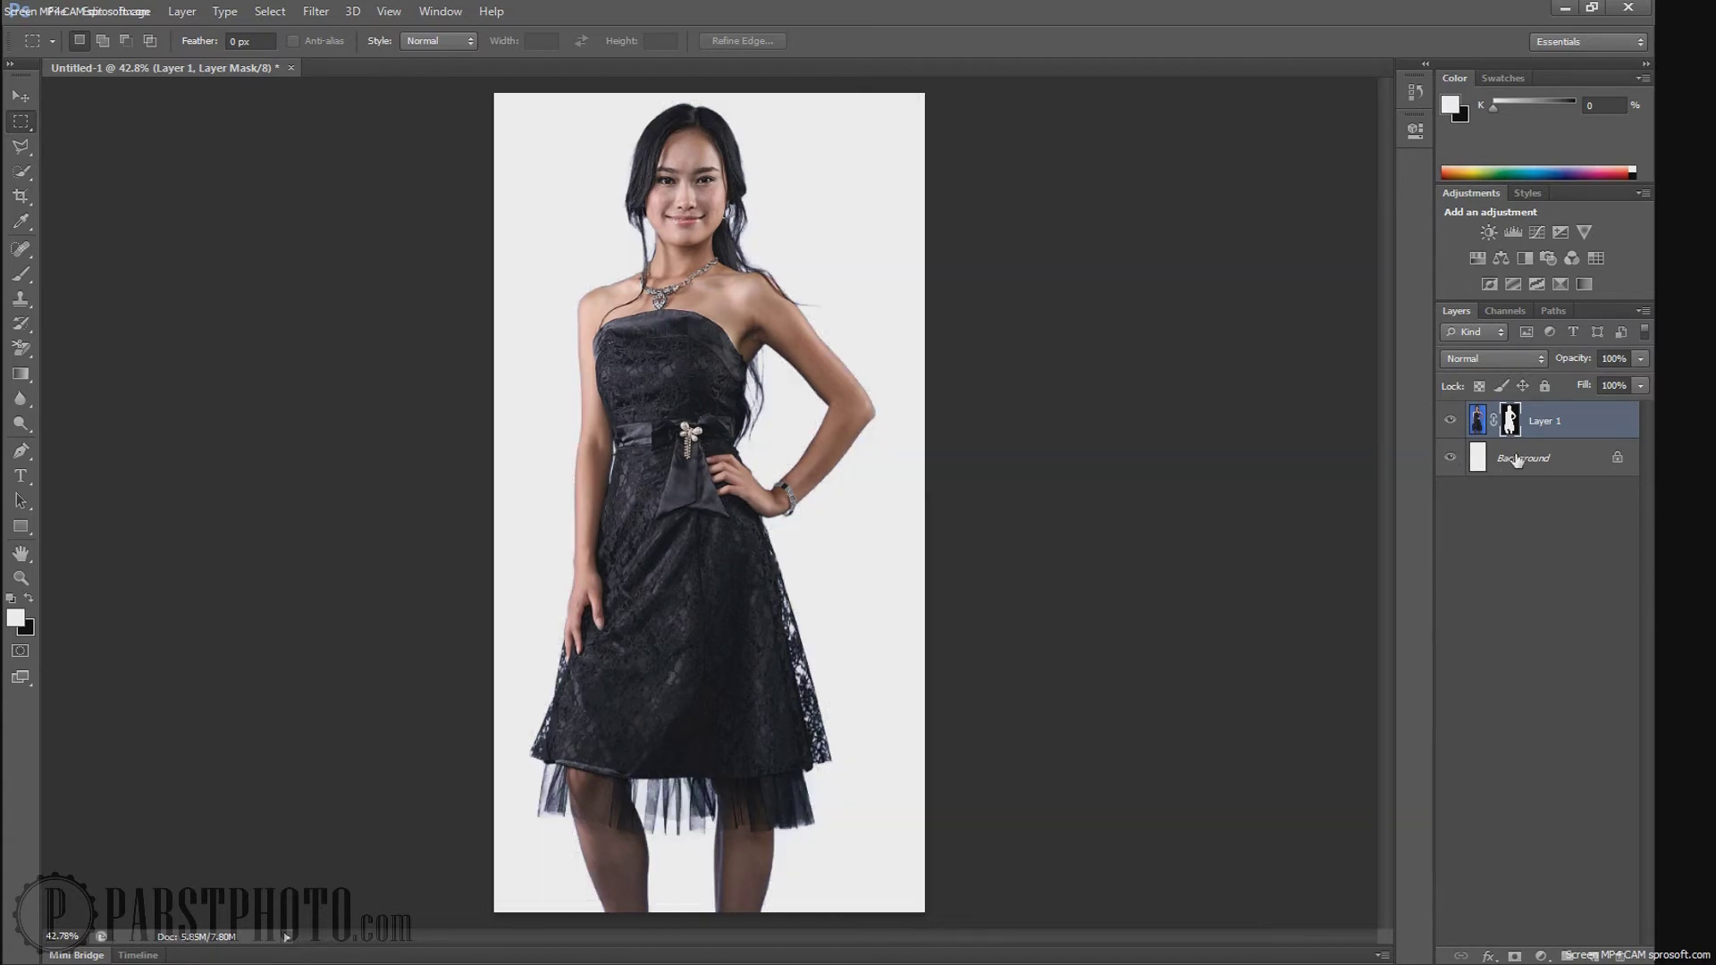
click(1517, 459)
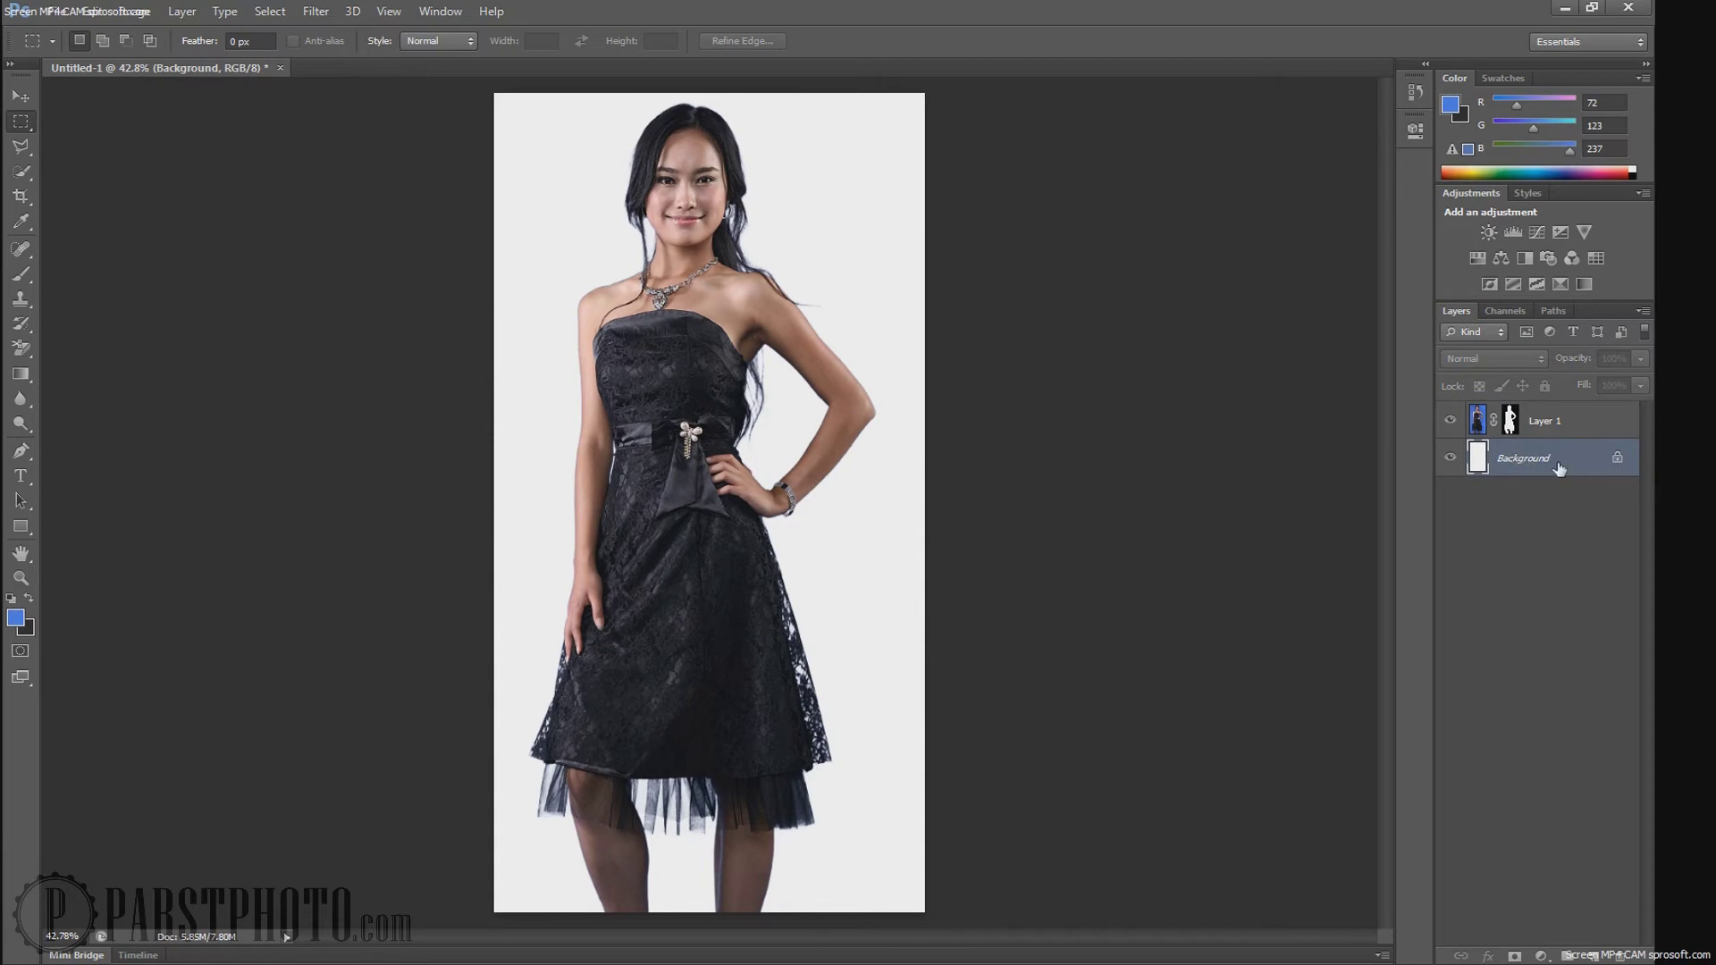
Step: Convert Background to Layer 0, colorize it yellow with Hue/Saturation, then hide it
double_click(1558, 466)
click(1026, 315)
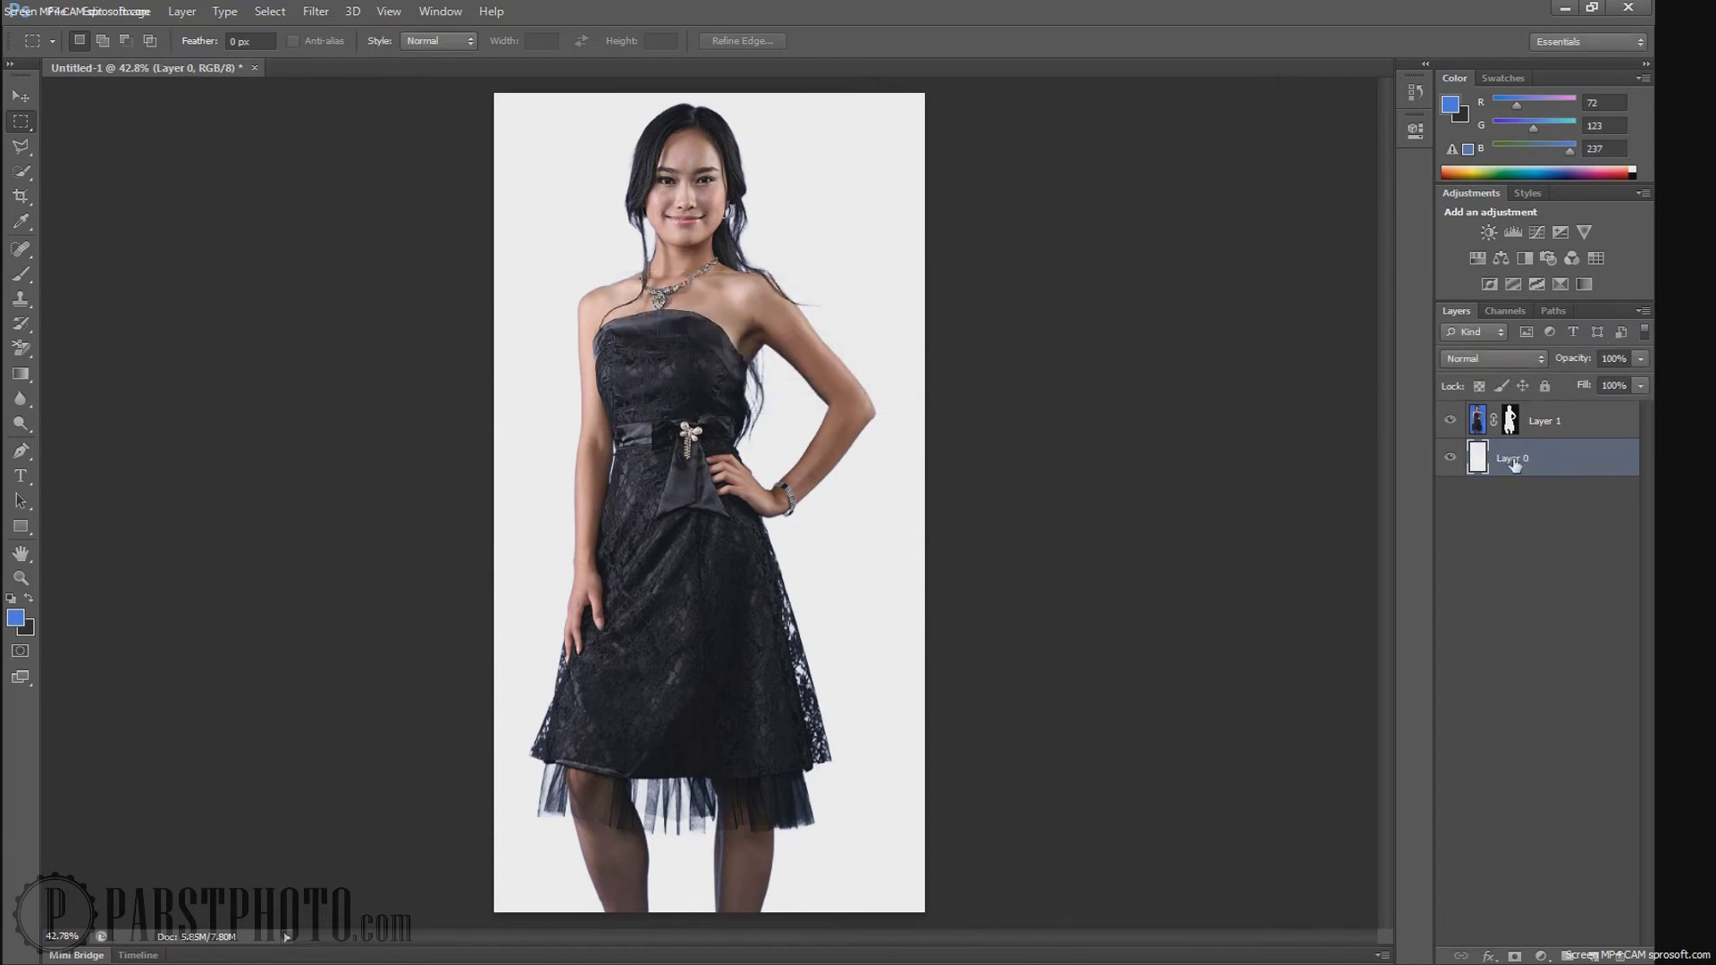
key(ctrl+u)
drag(927, 234, 1173, 259)
click(1231, 481)
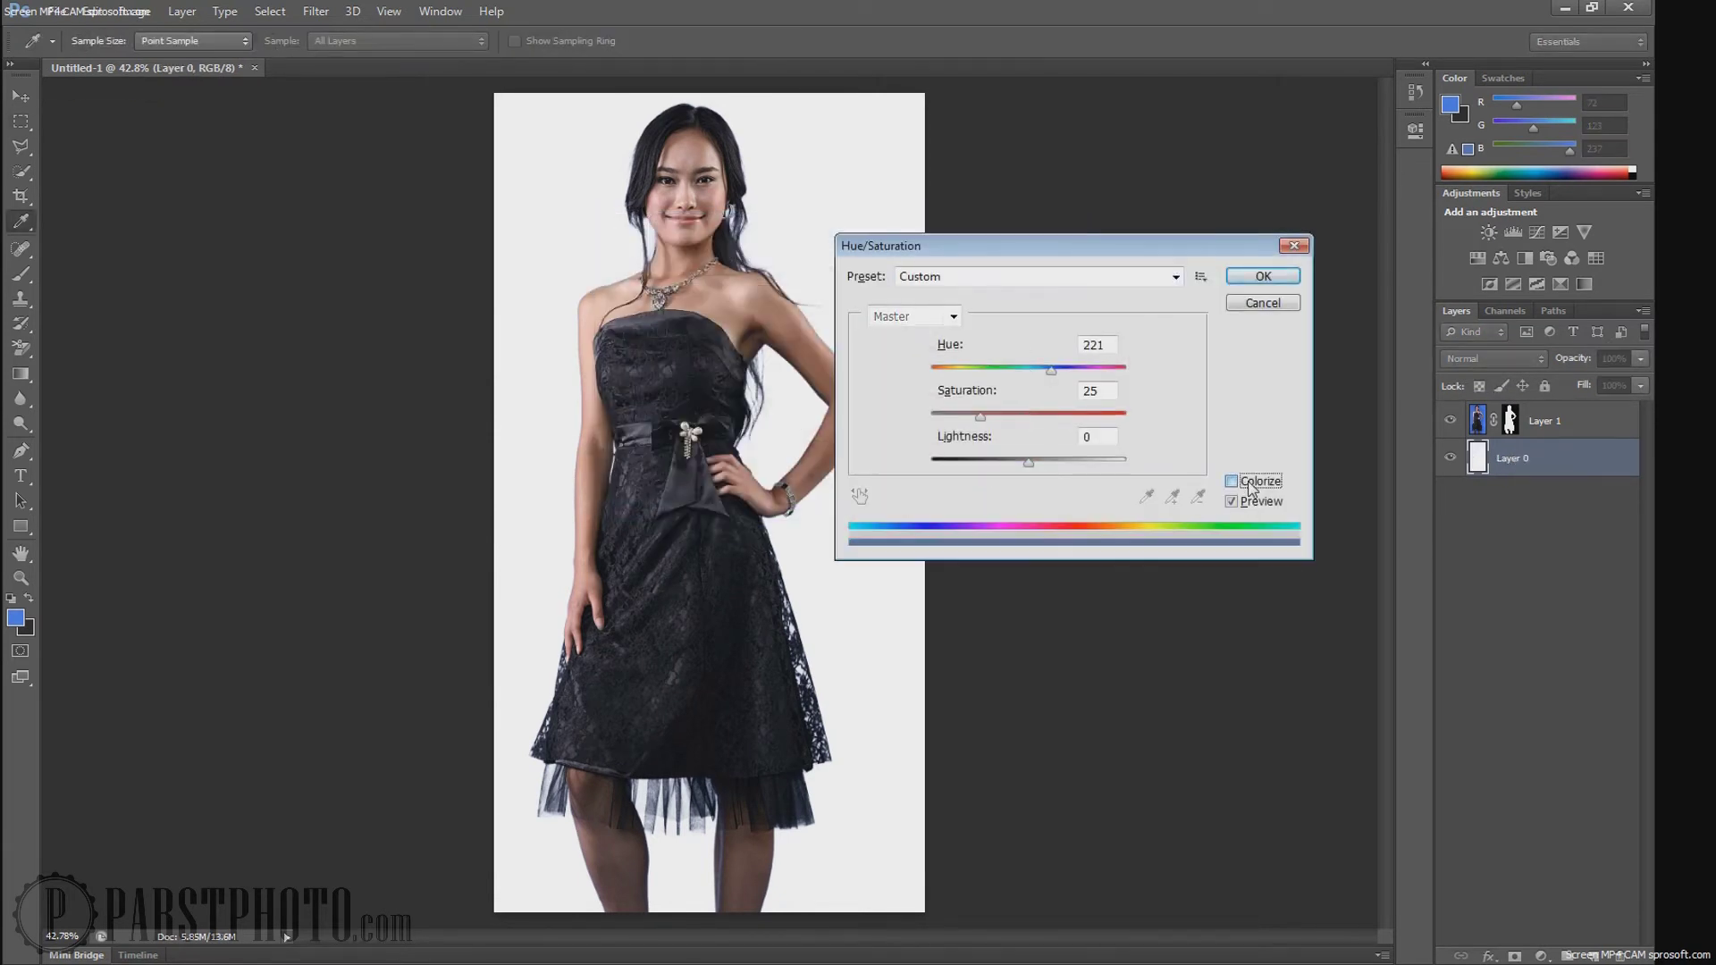
drag(1029, 461, 963, 372)
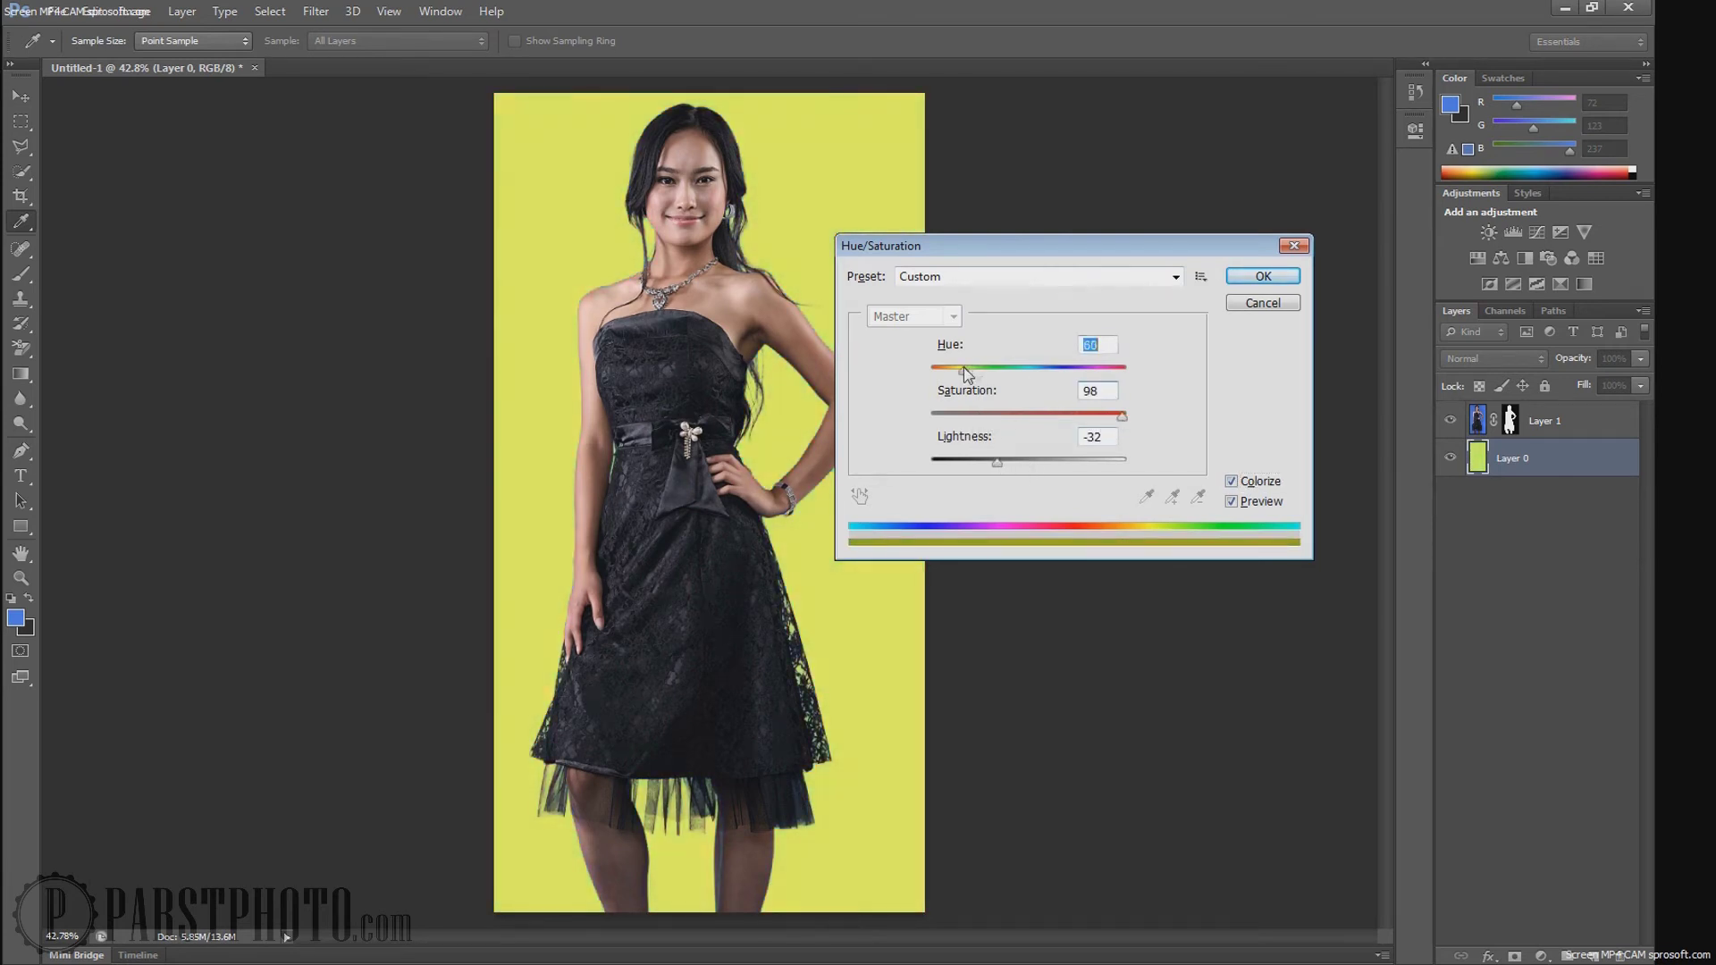
click(1260, 274)
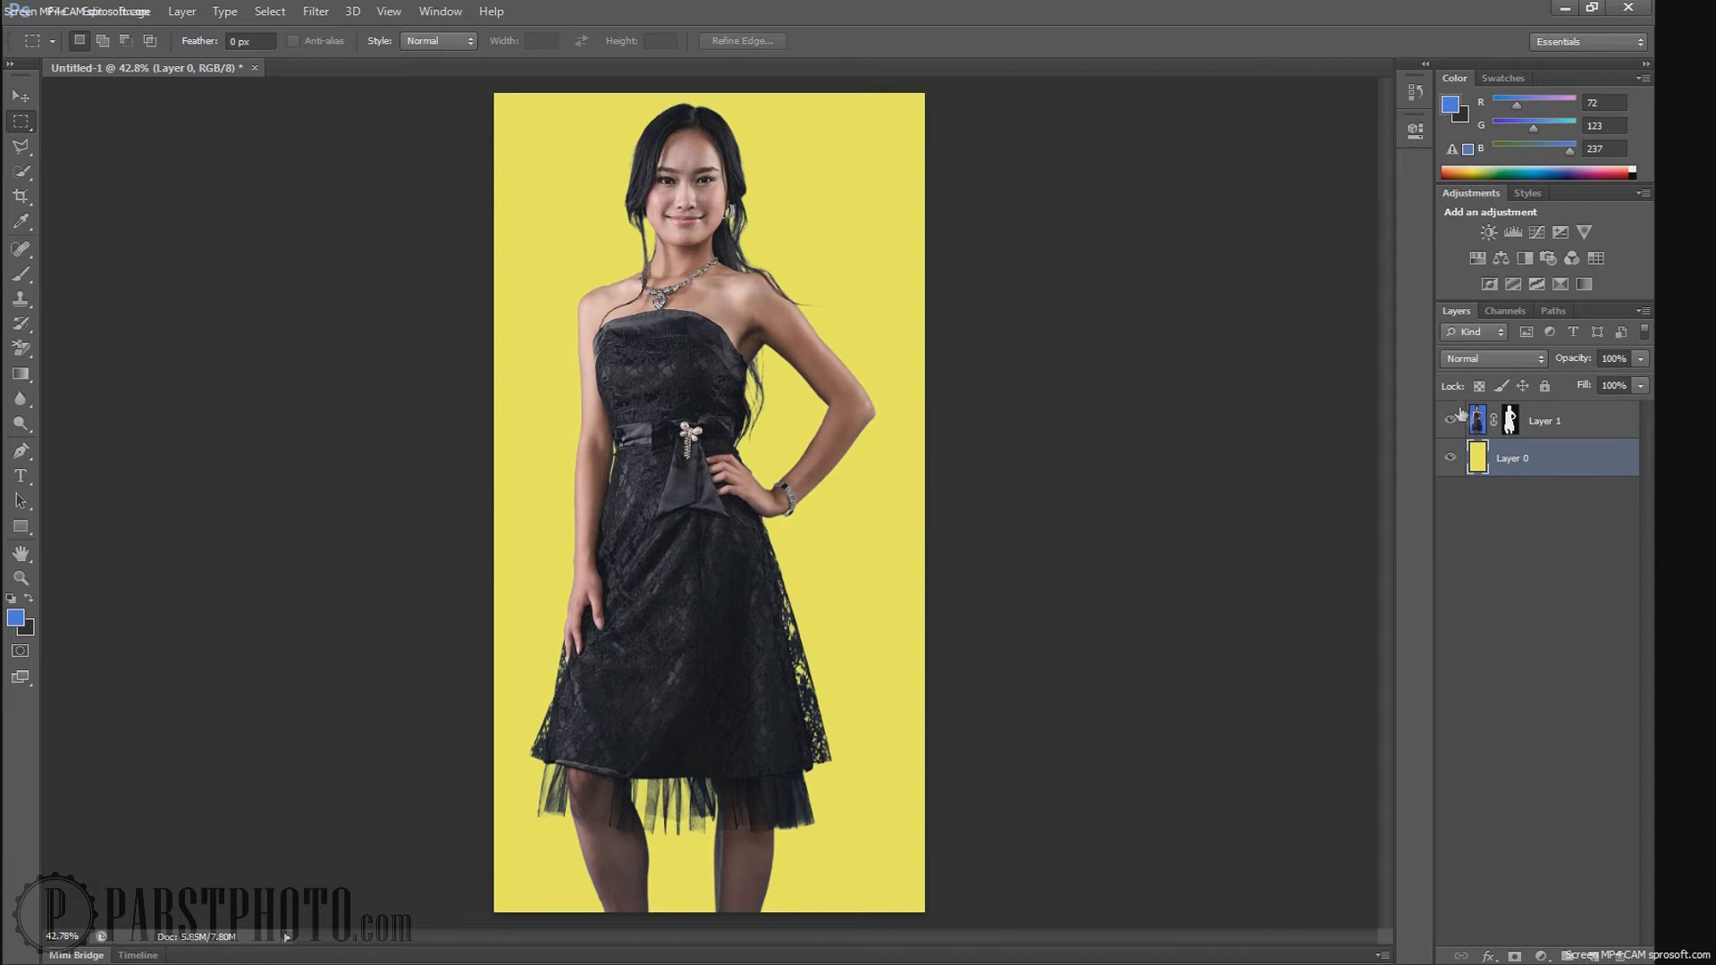
click(1450, 458)
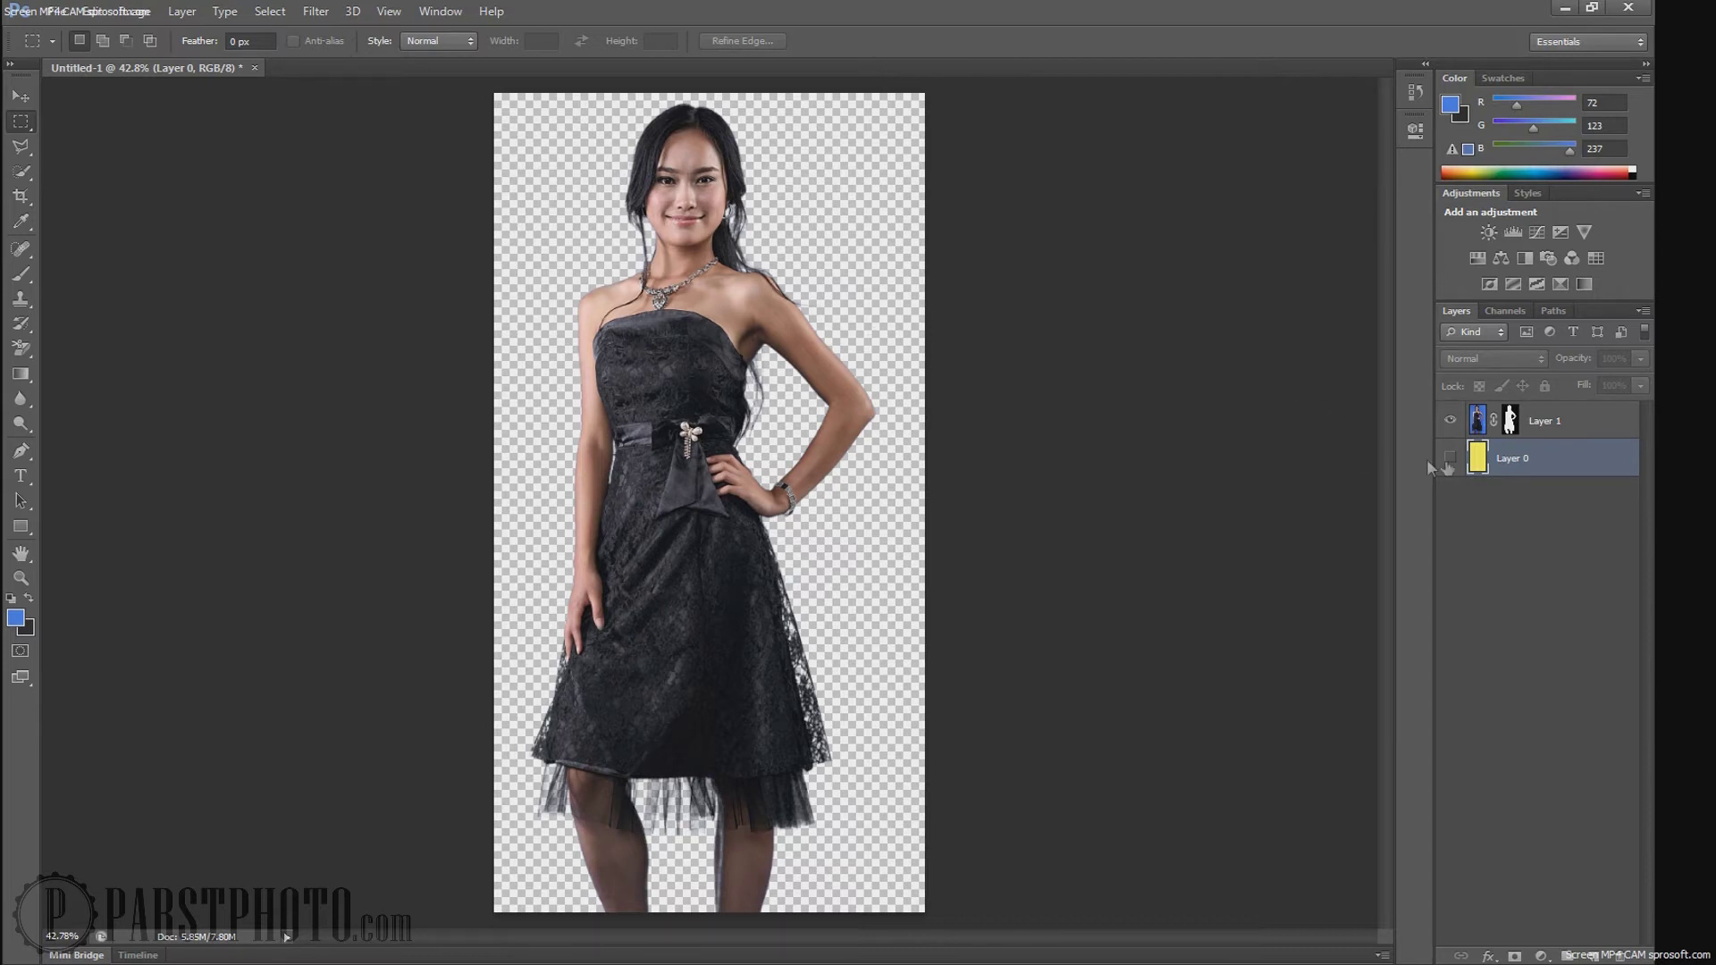
Step: Toggle the yellow Layer 0 off and back on to inspect the cutout edges
click(1450, 458)
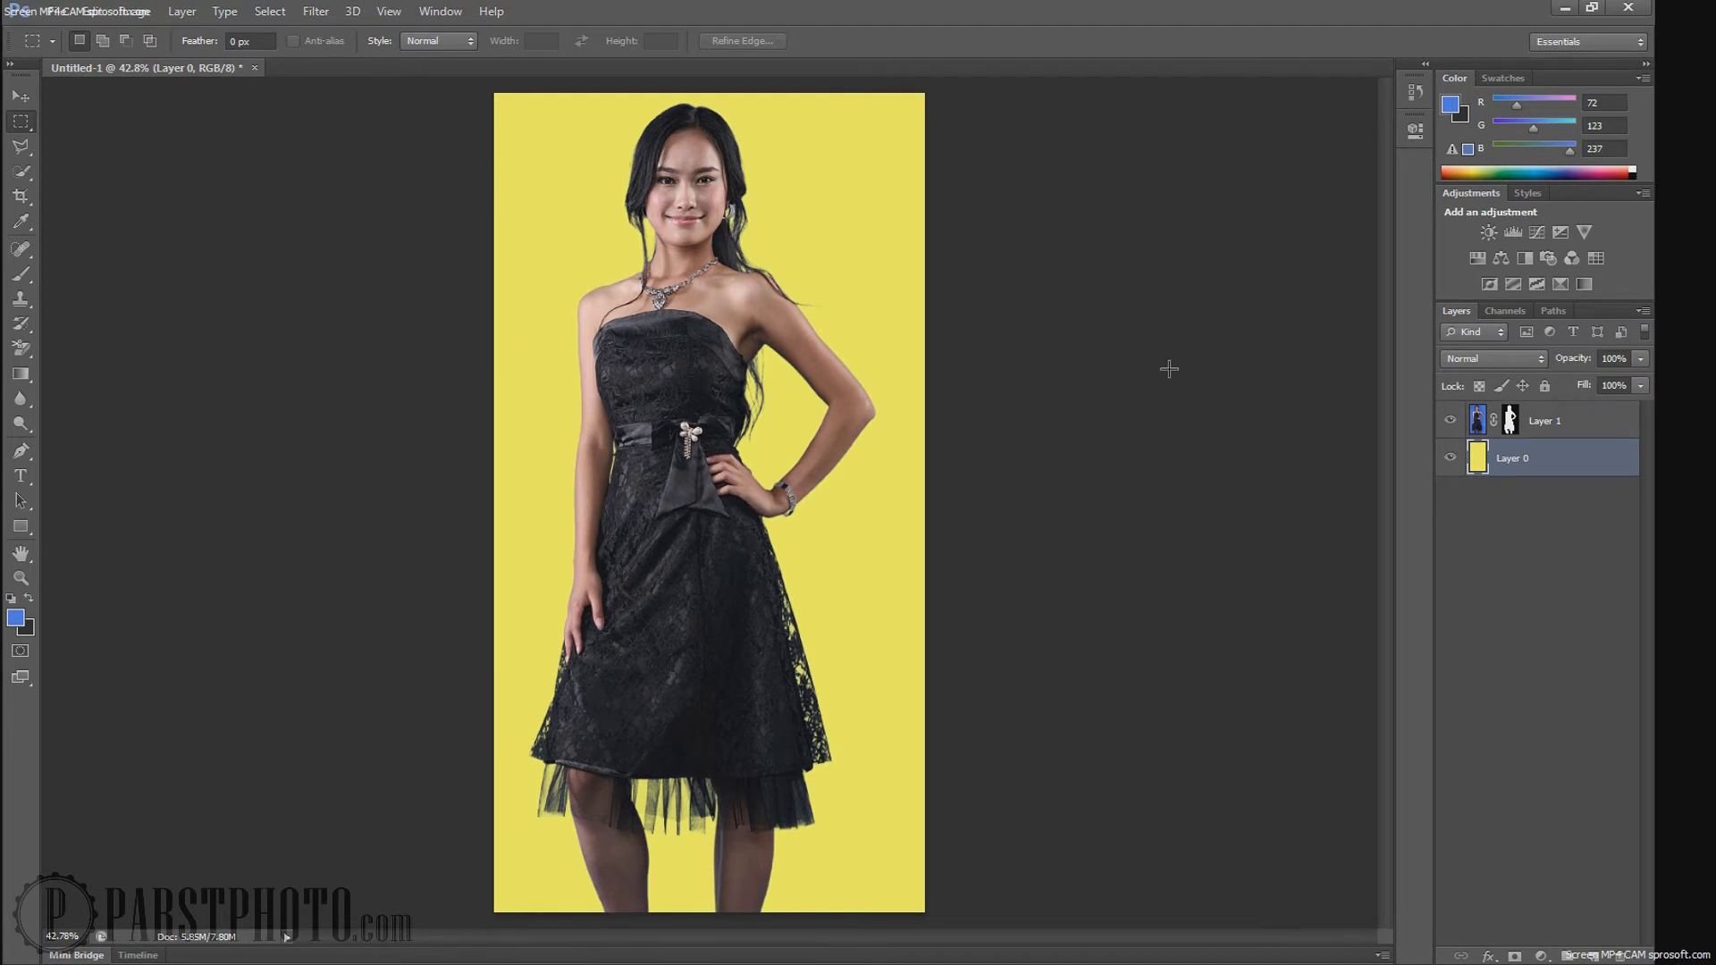
click(1451, 460)
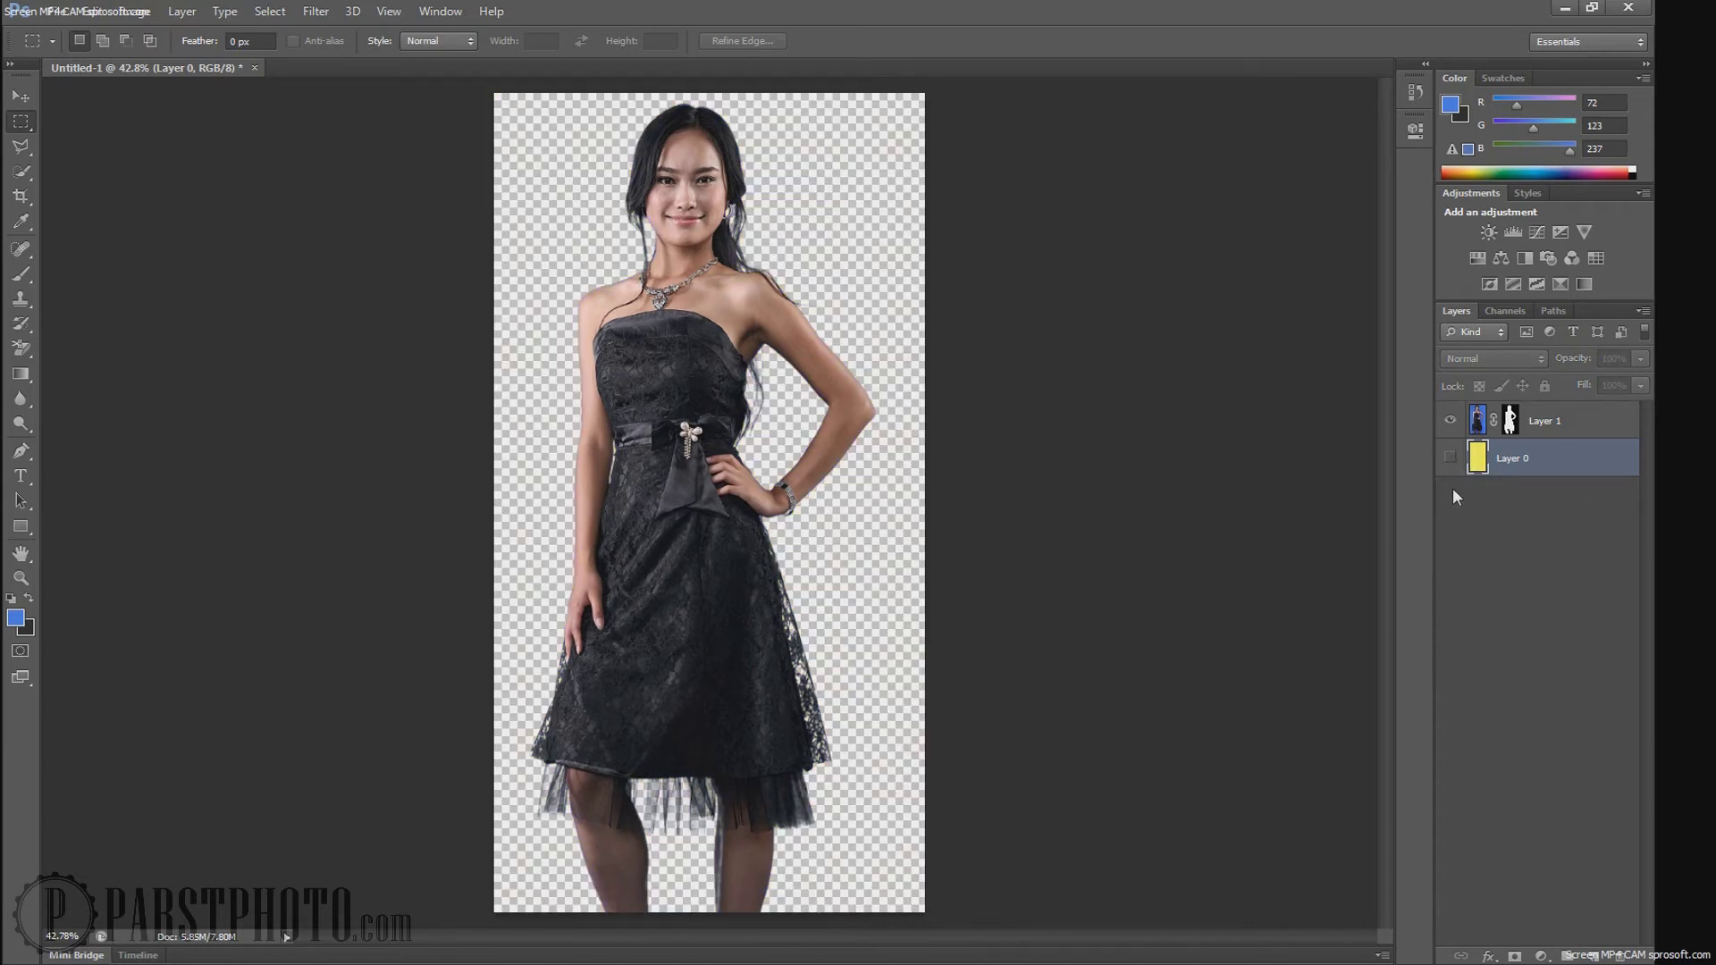
click(1451, 459)
Step: Try a white background at Lightness +100, cancel to keep yellow, and return to Chrome
key(ctrl+u)
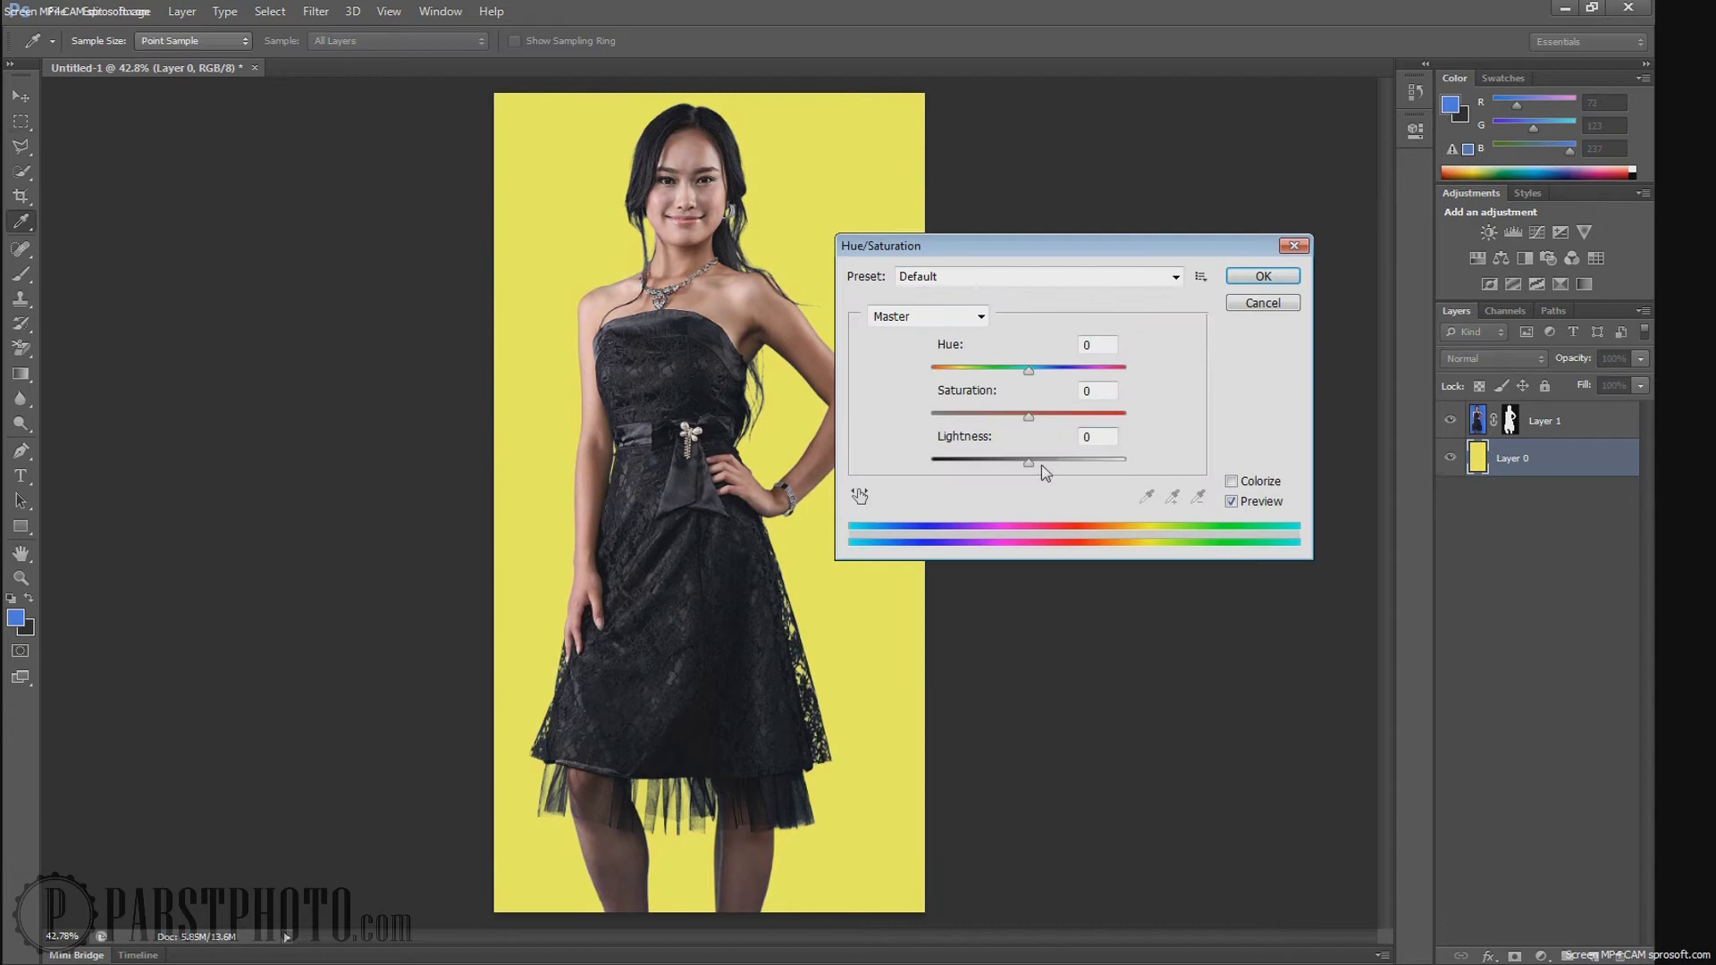
drag(1042, 464, 1128, 462)
drag(1093, 256, 1254, 206)
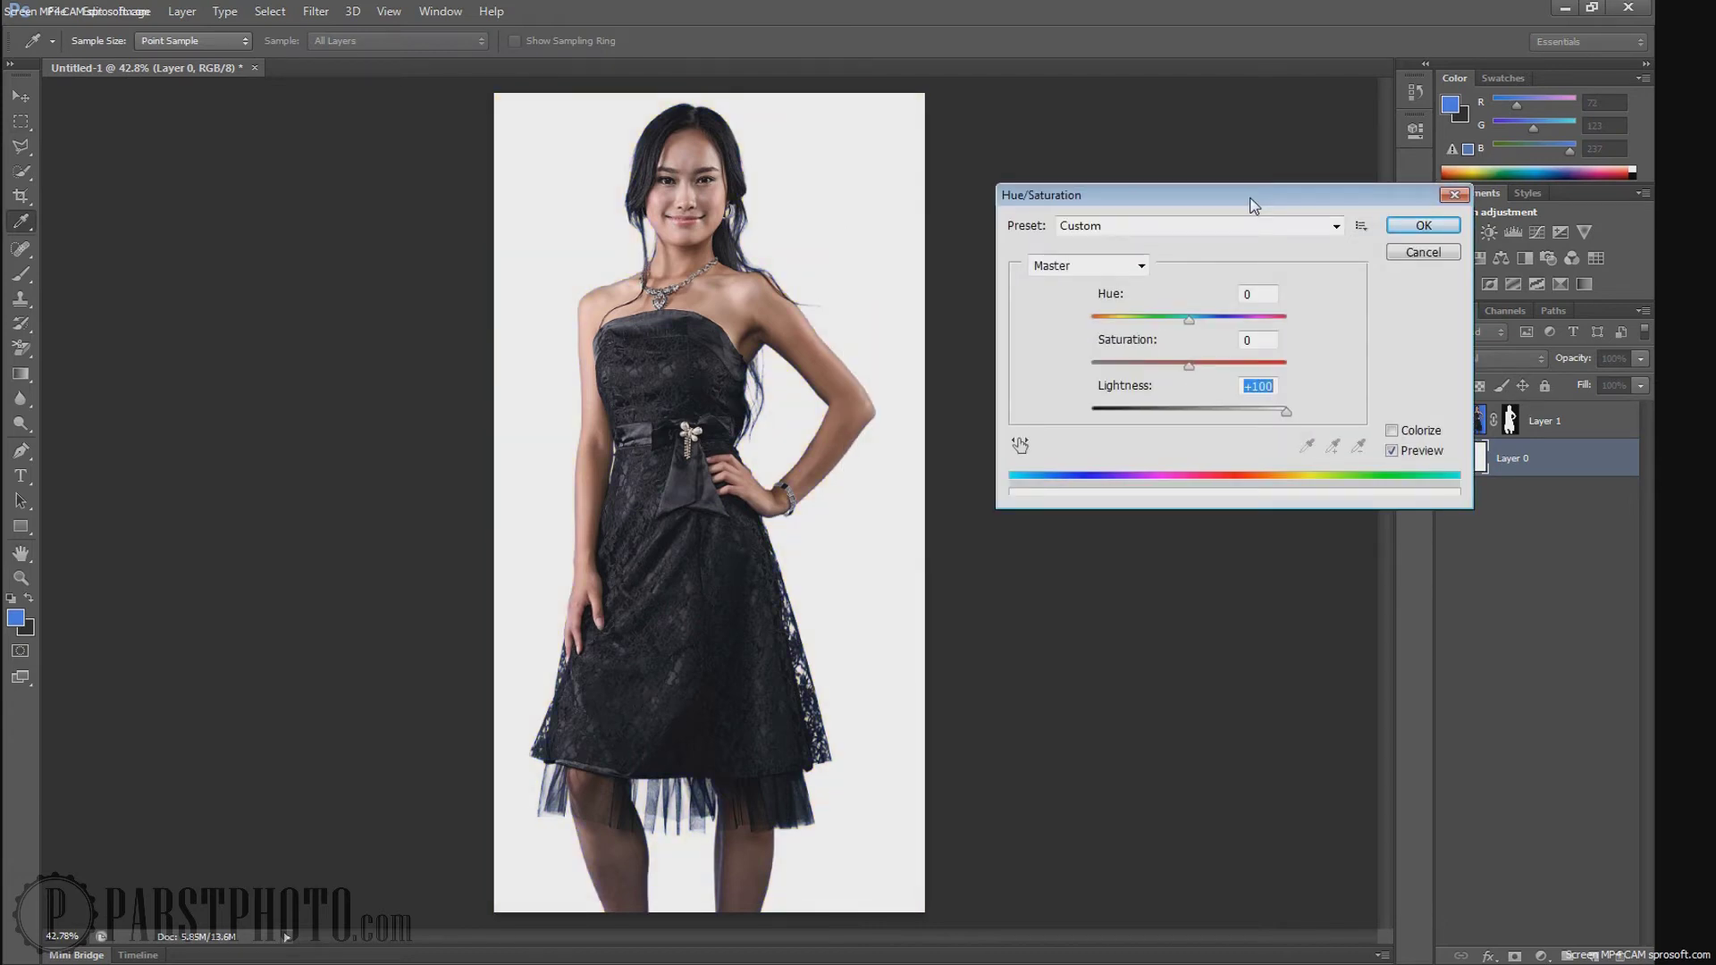
click(1446, 253)
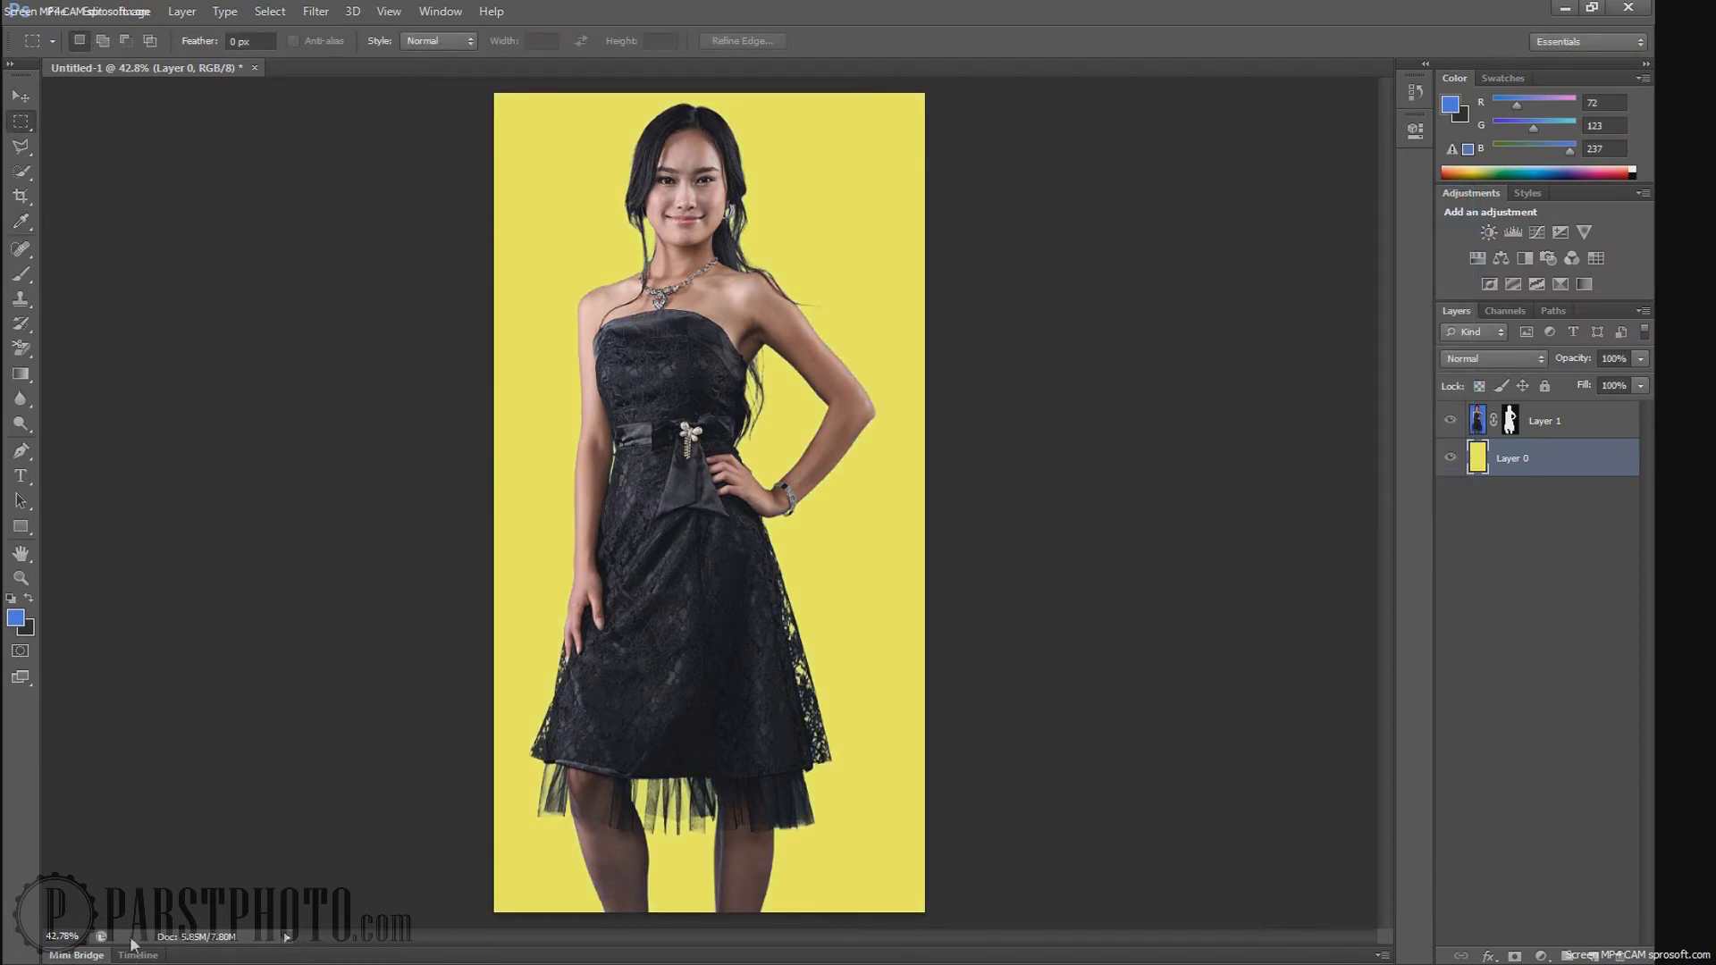
key(alt+Tab)
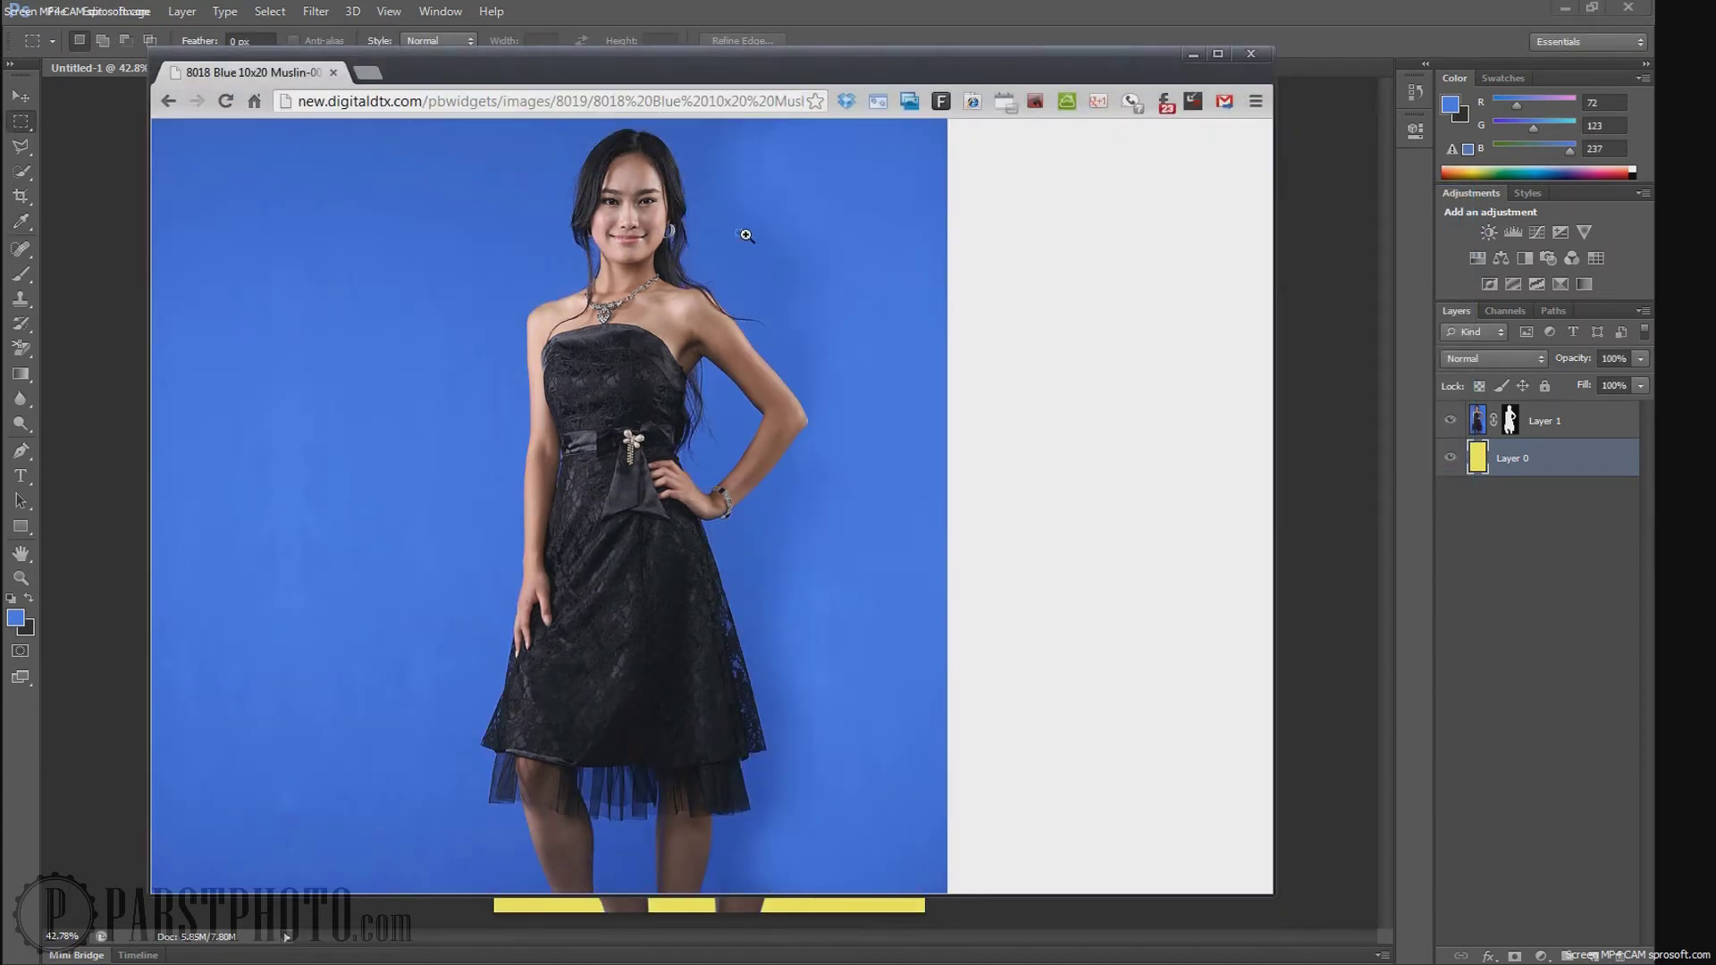
Step: Search Google for 'ornate room' and switch to the image results
click(437, 106)
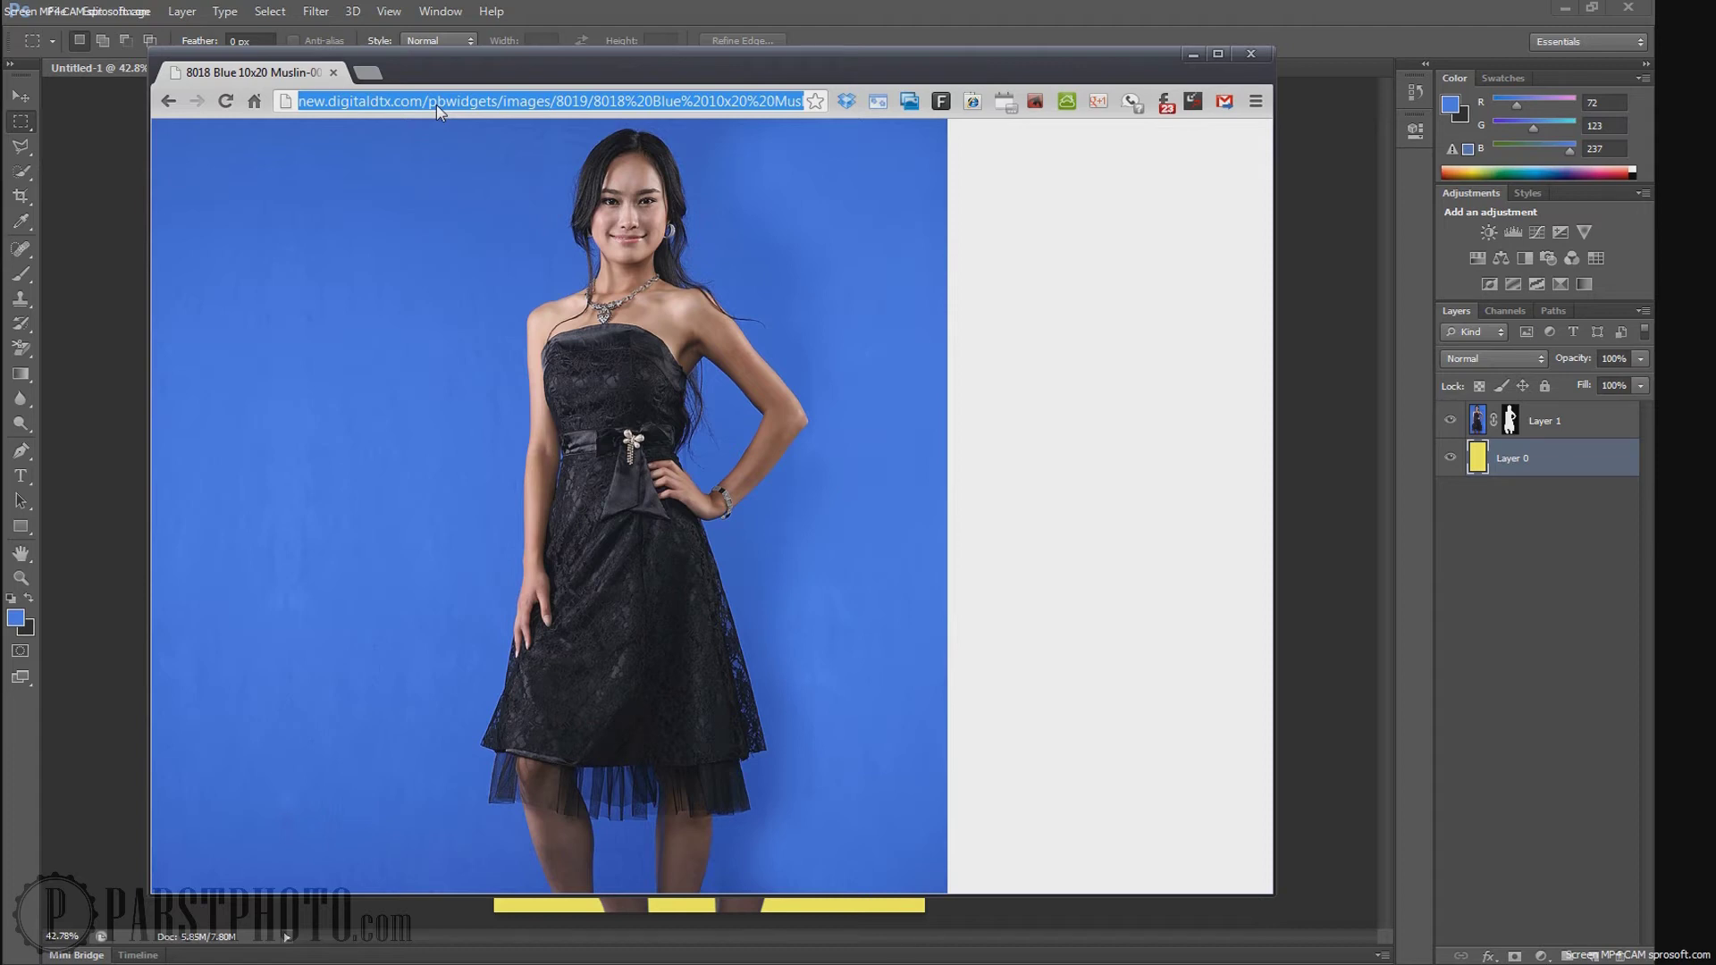
text(ornate)
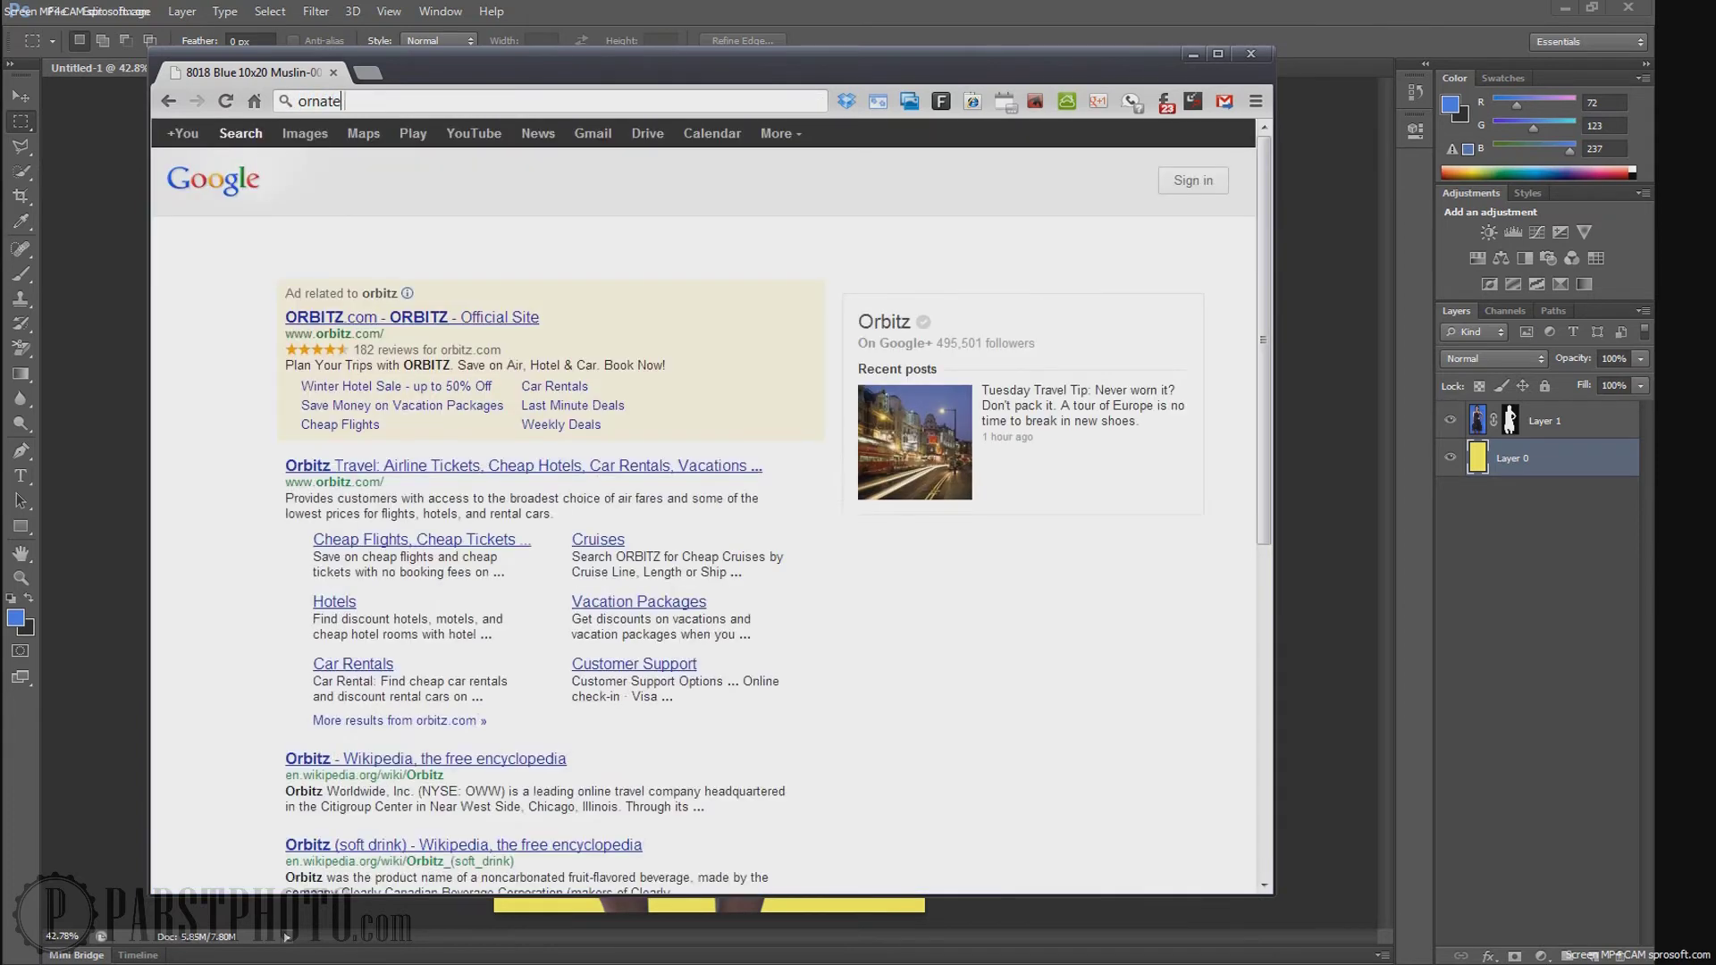
text( room)
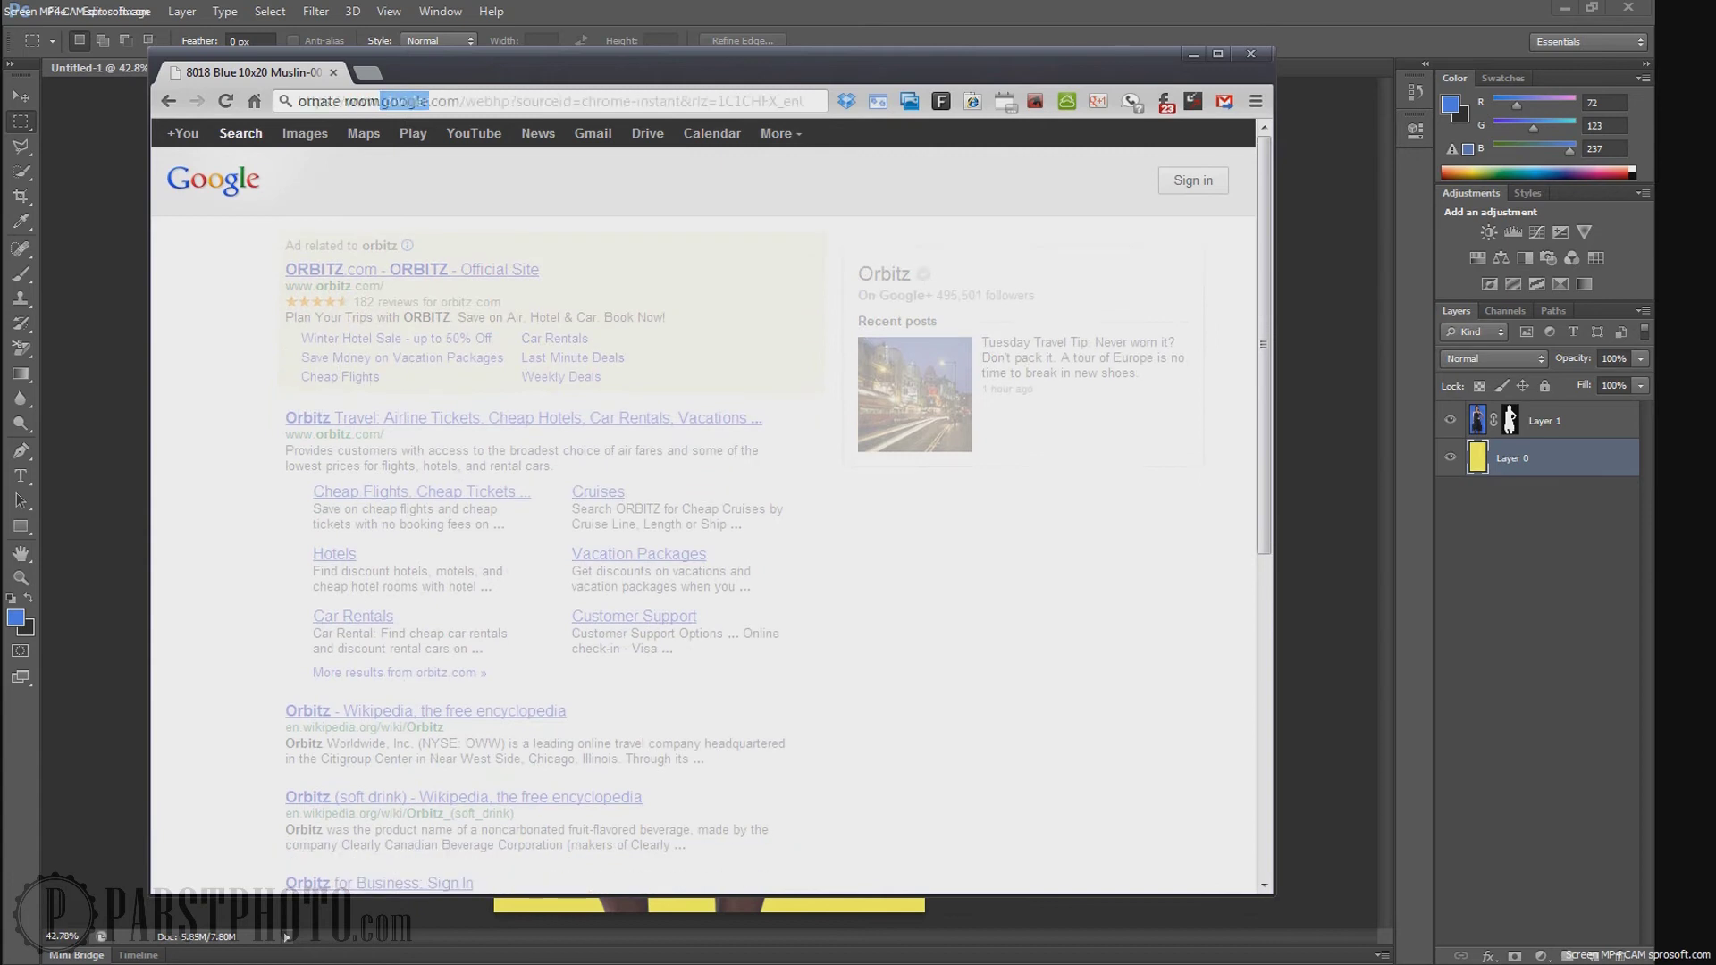
text( divider)
double_click(399, 180)
key(BackSpace)
key(Return)
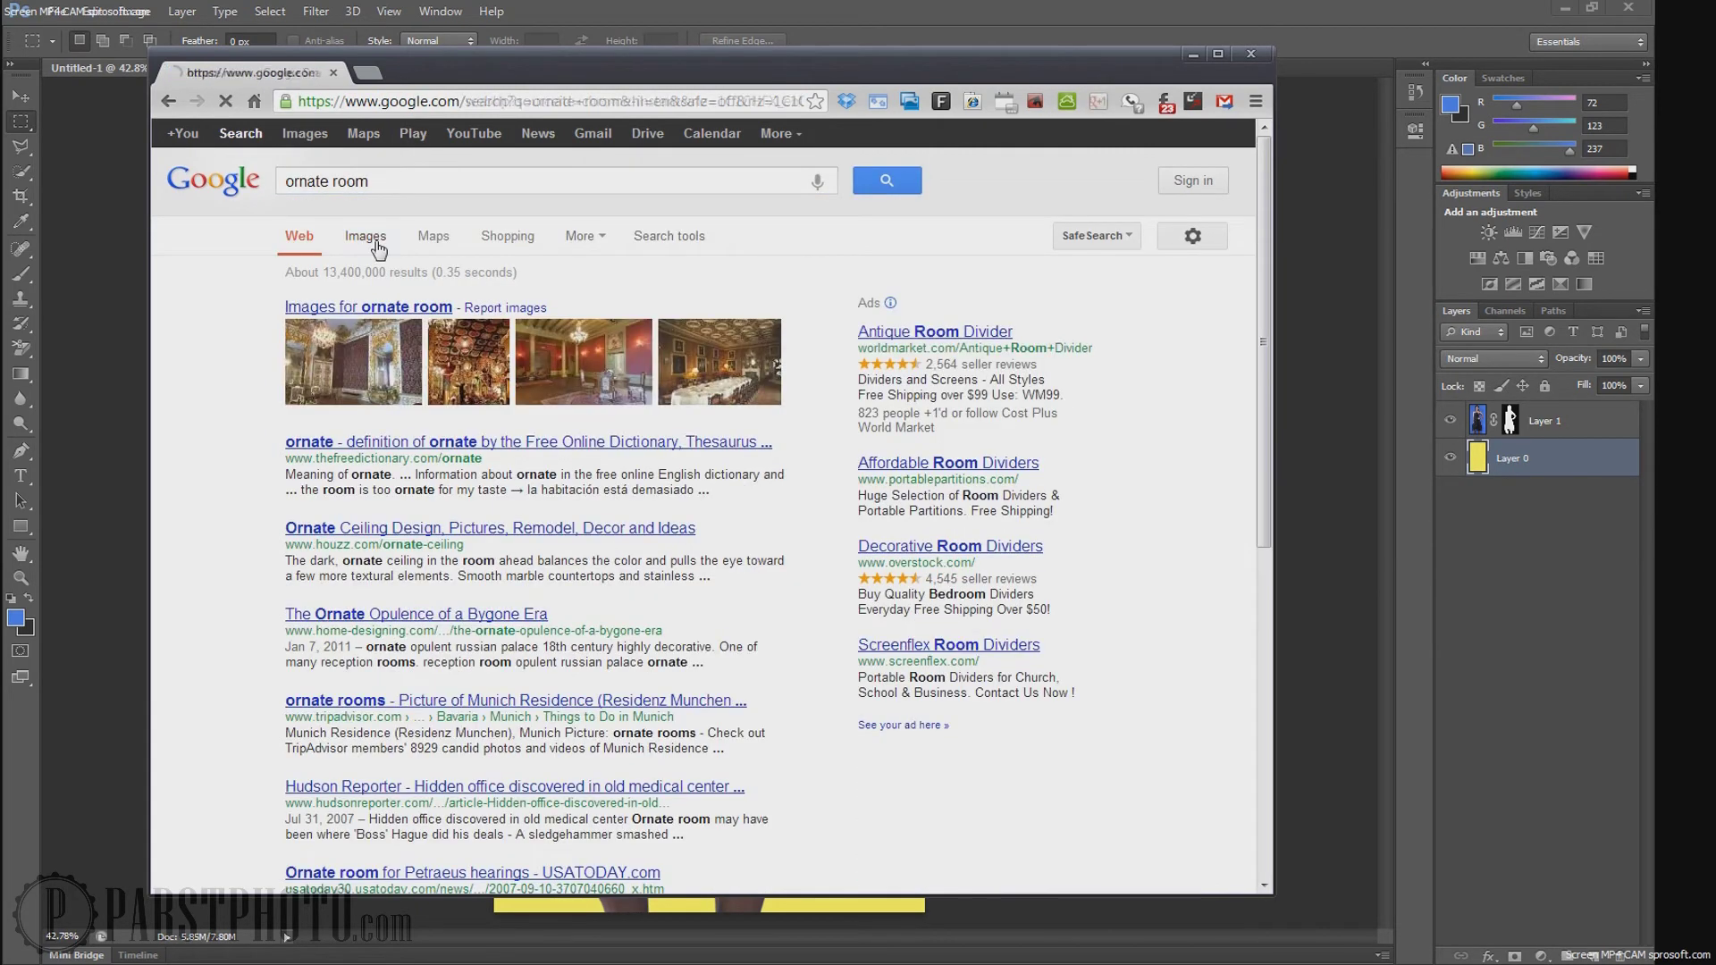
click(377, 238)
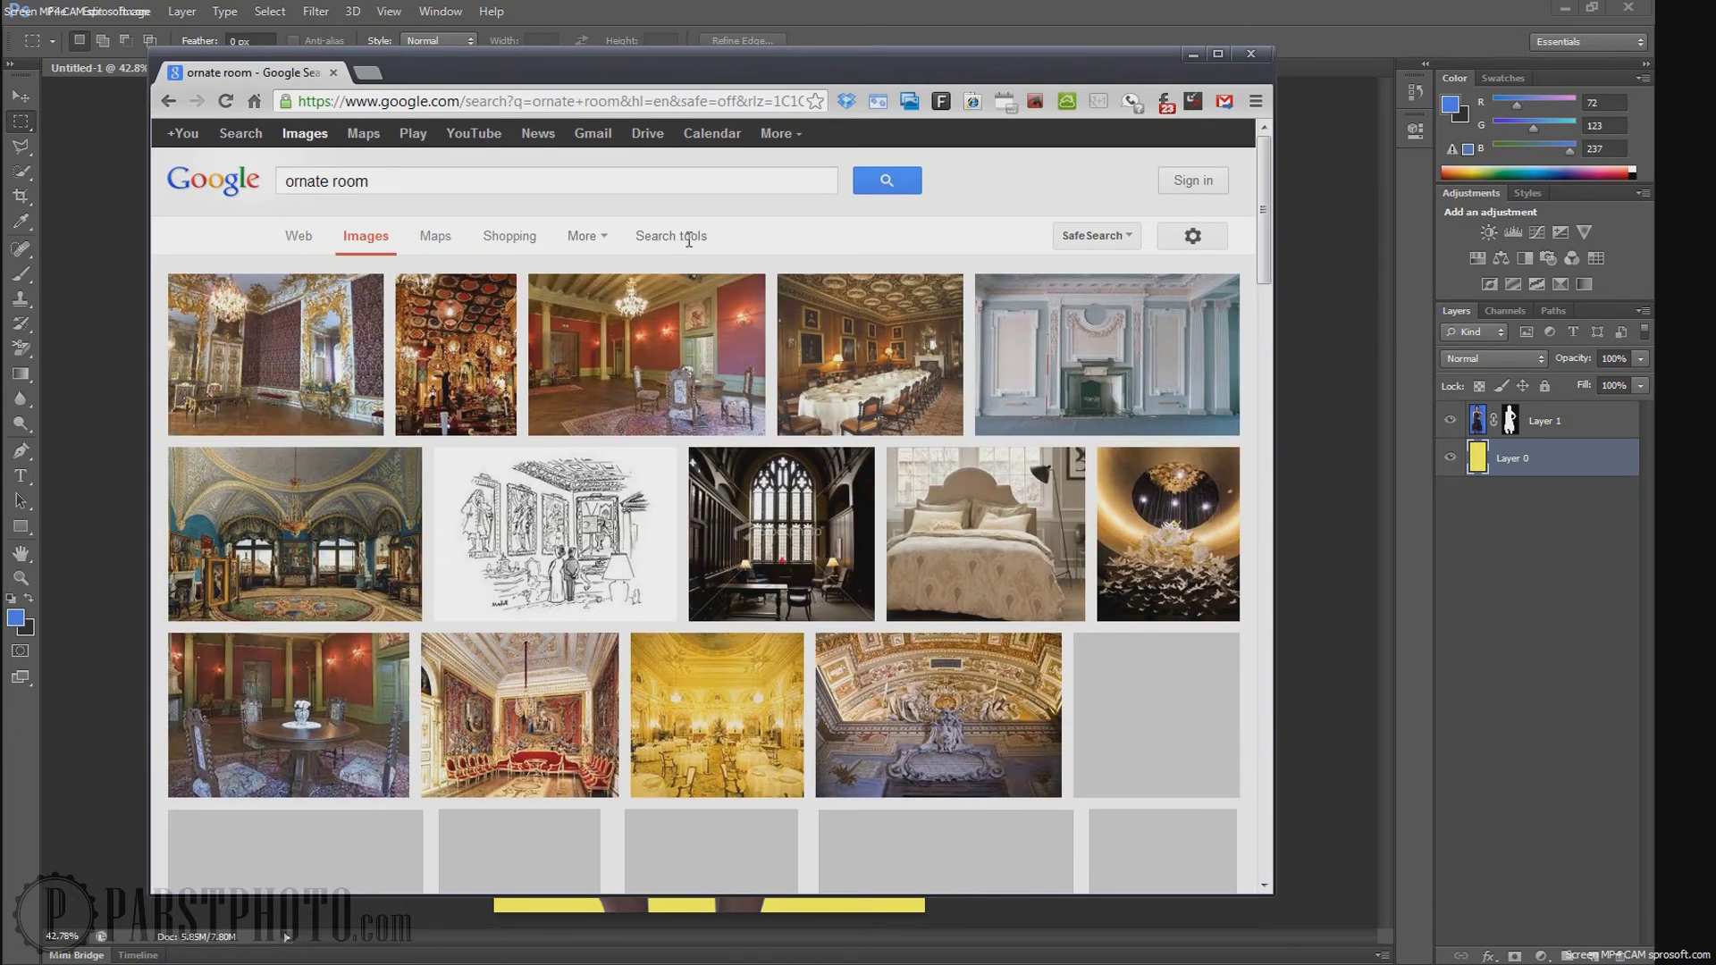
Step: Filter the image results to sizes larger than 4 MP
click(689, 238)
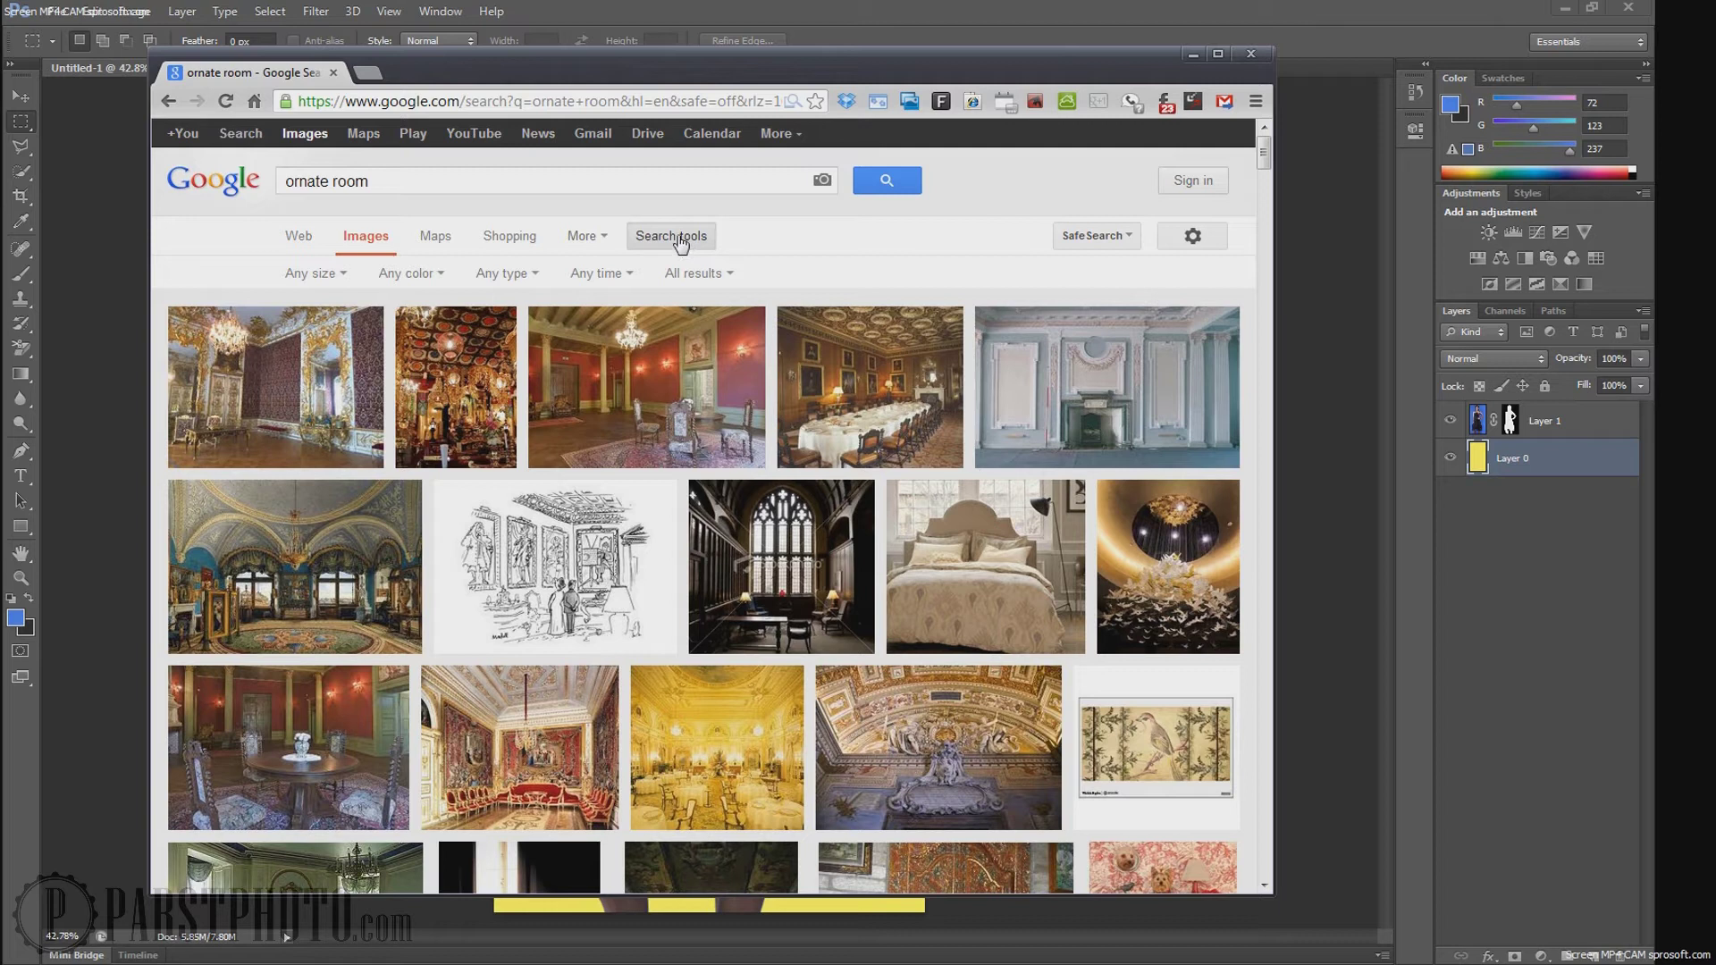
click(681, 240)
click(671, 238)
click(324, 277)
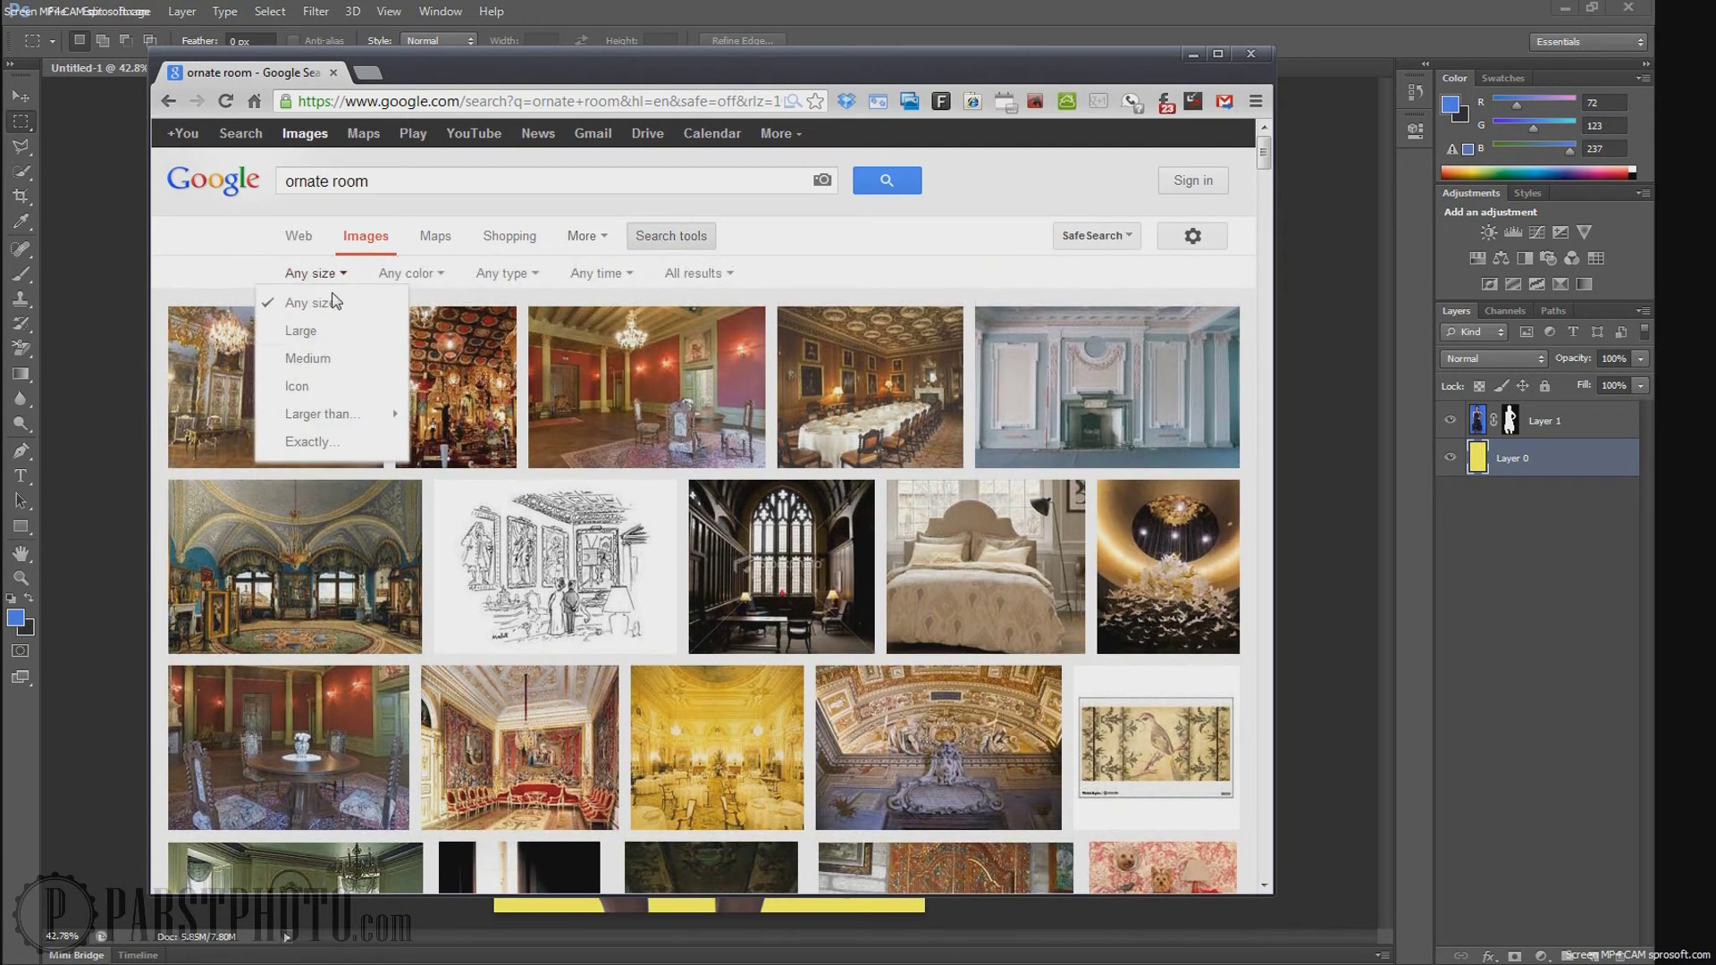
mouse_move(345, 419)
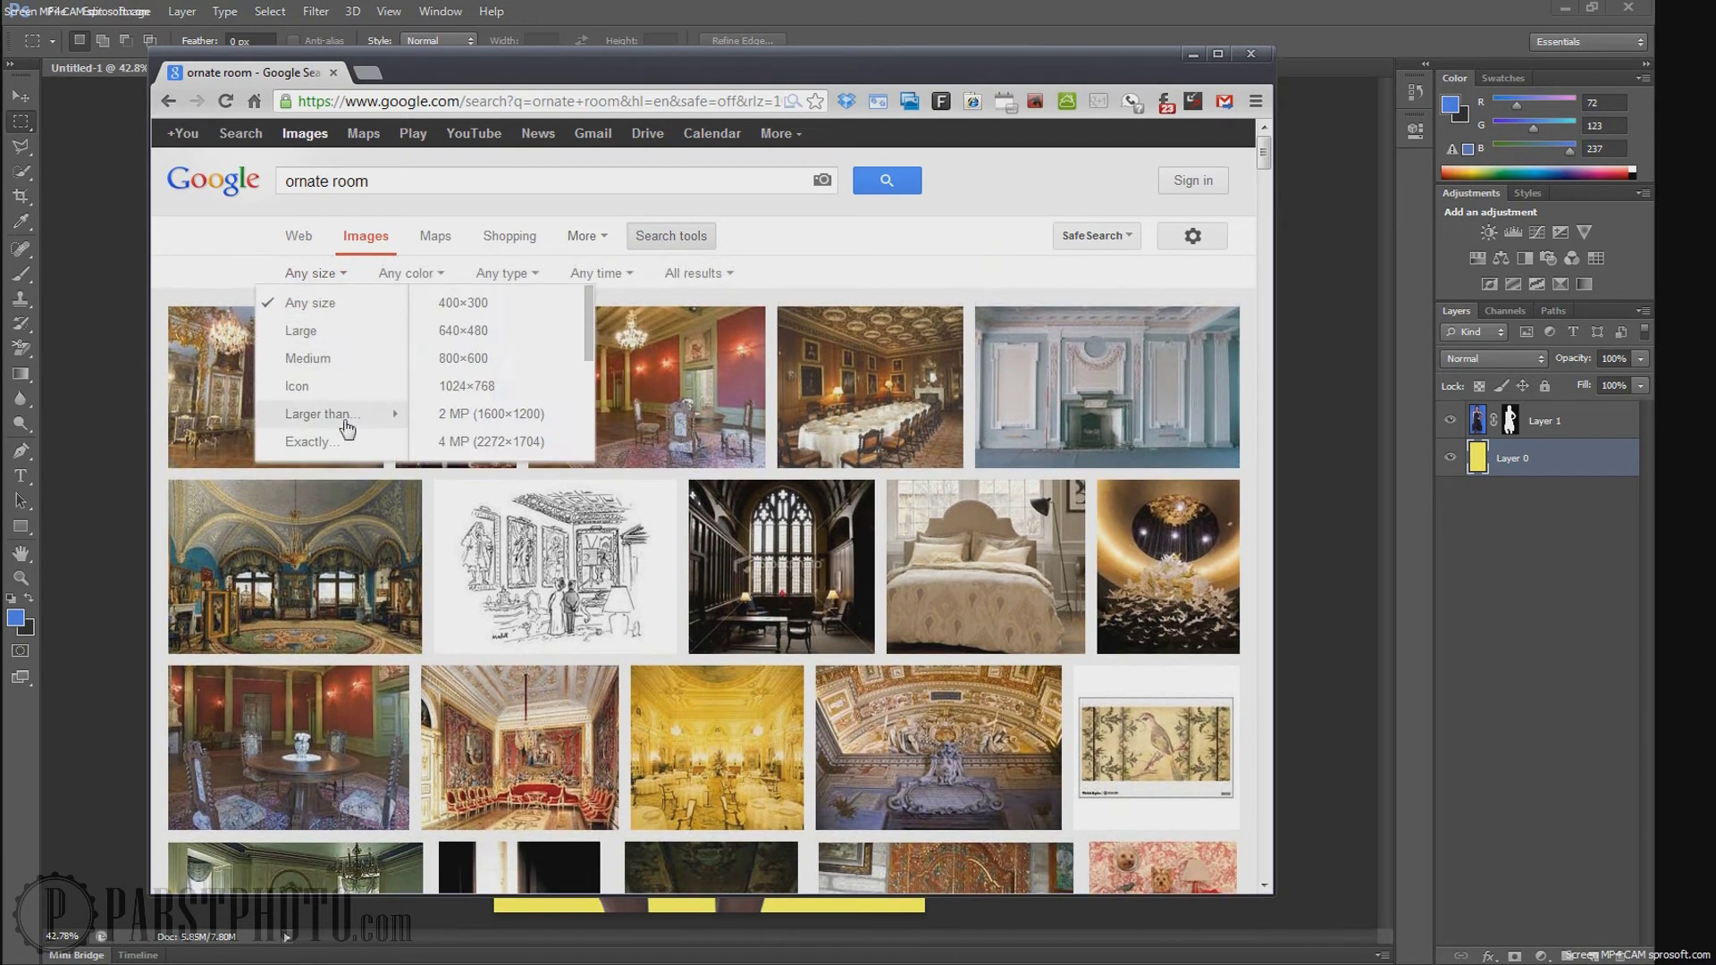
click(505, 441)
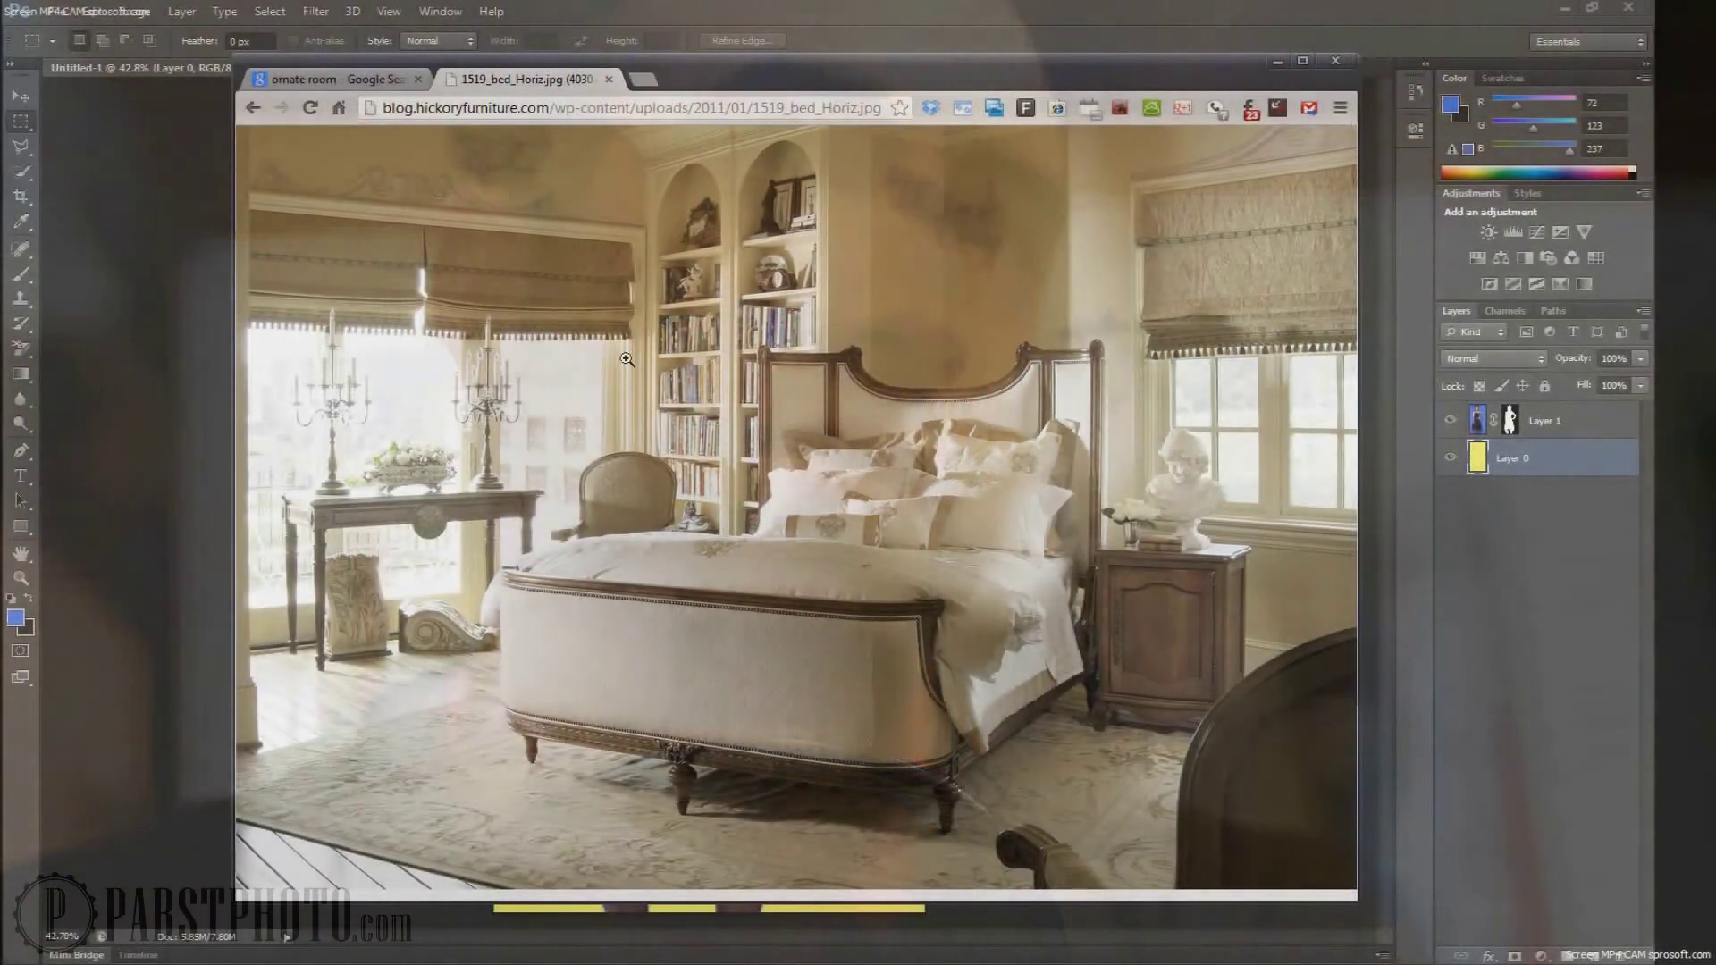
Step: Copy the bedroom photo into a new clipboard-sized Untitled-2 document, then return to Untitled-1
right_click(695, 356)
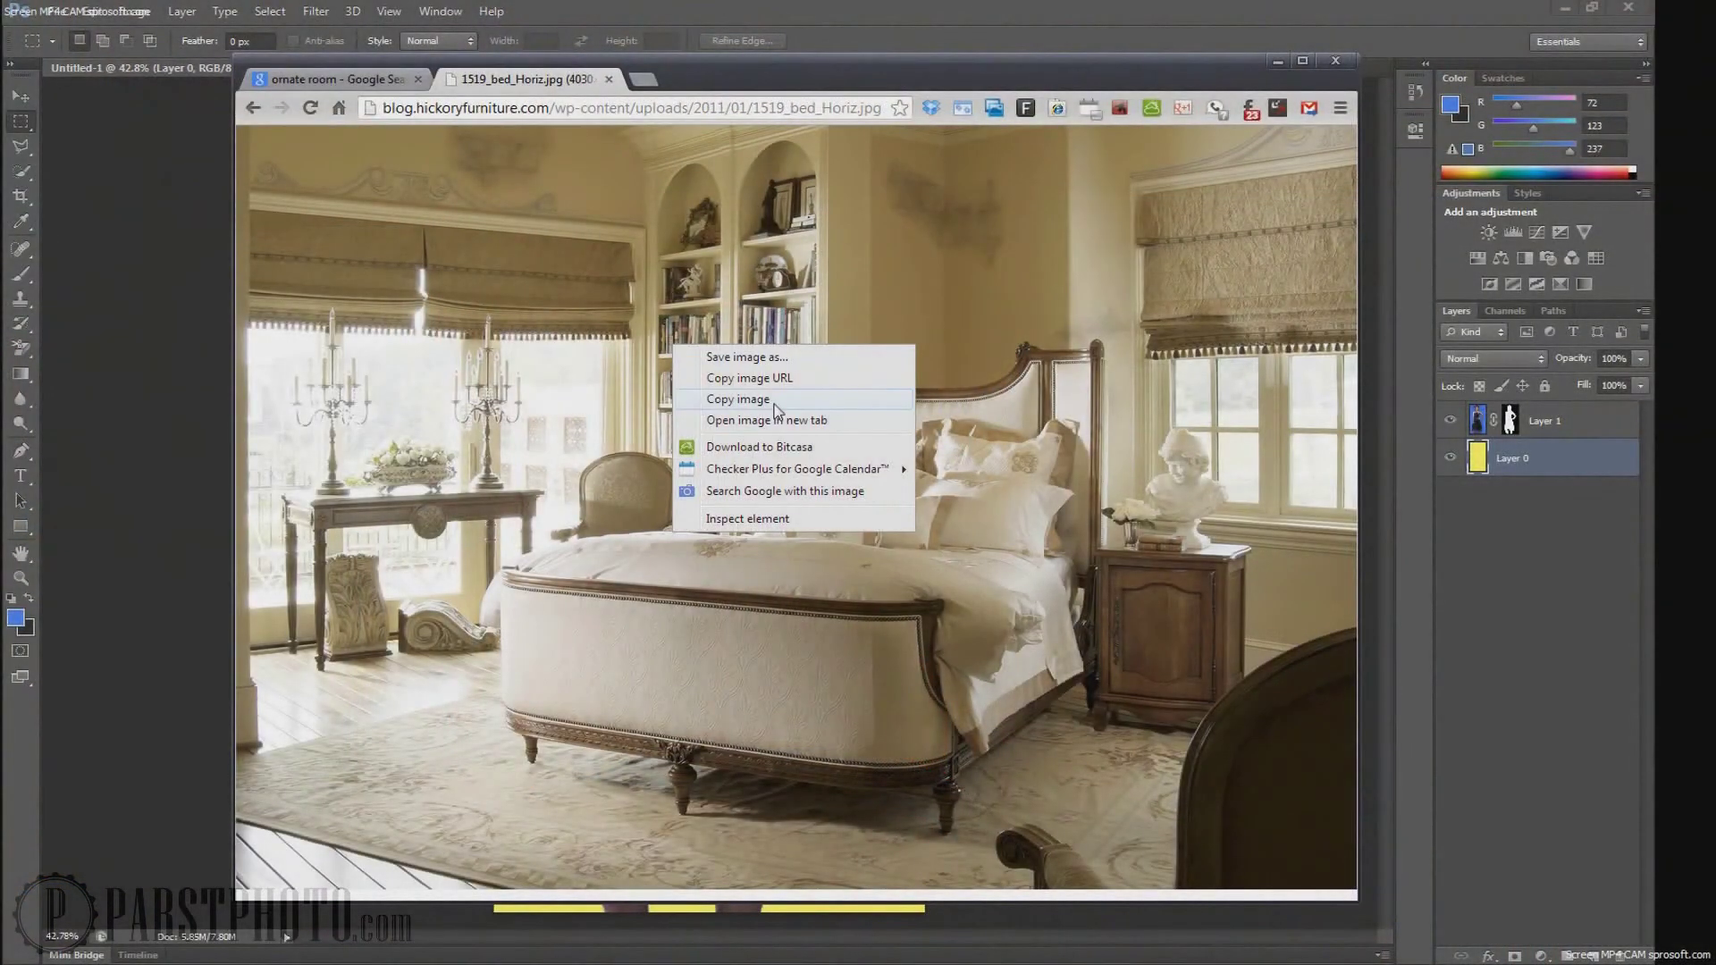
click(737, 399)
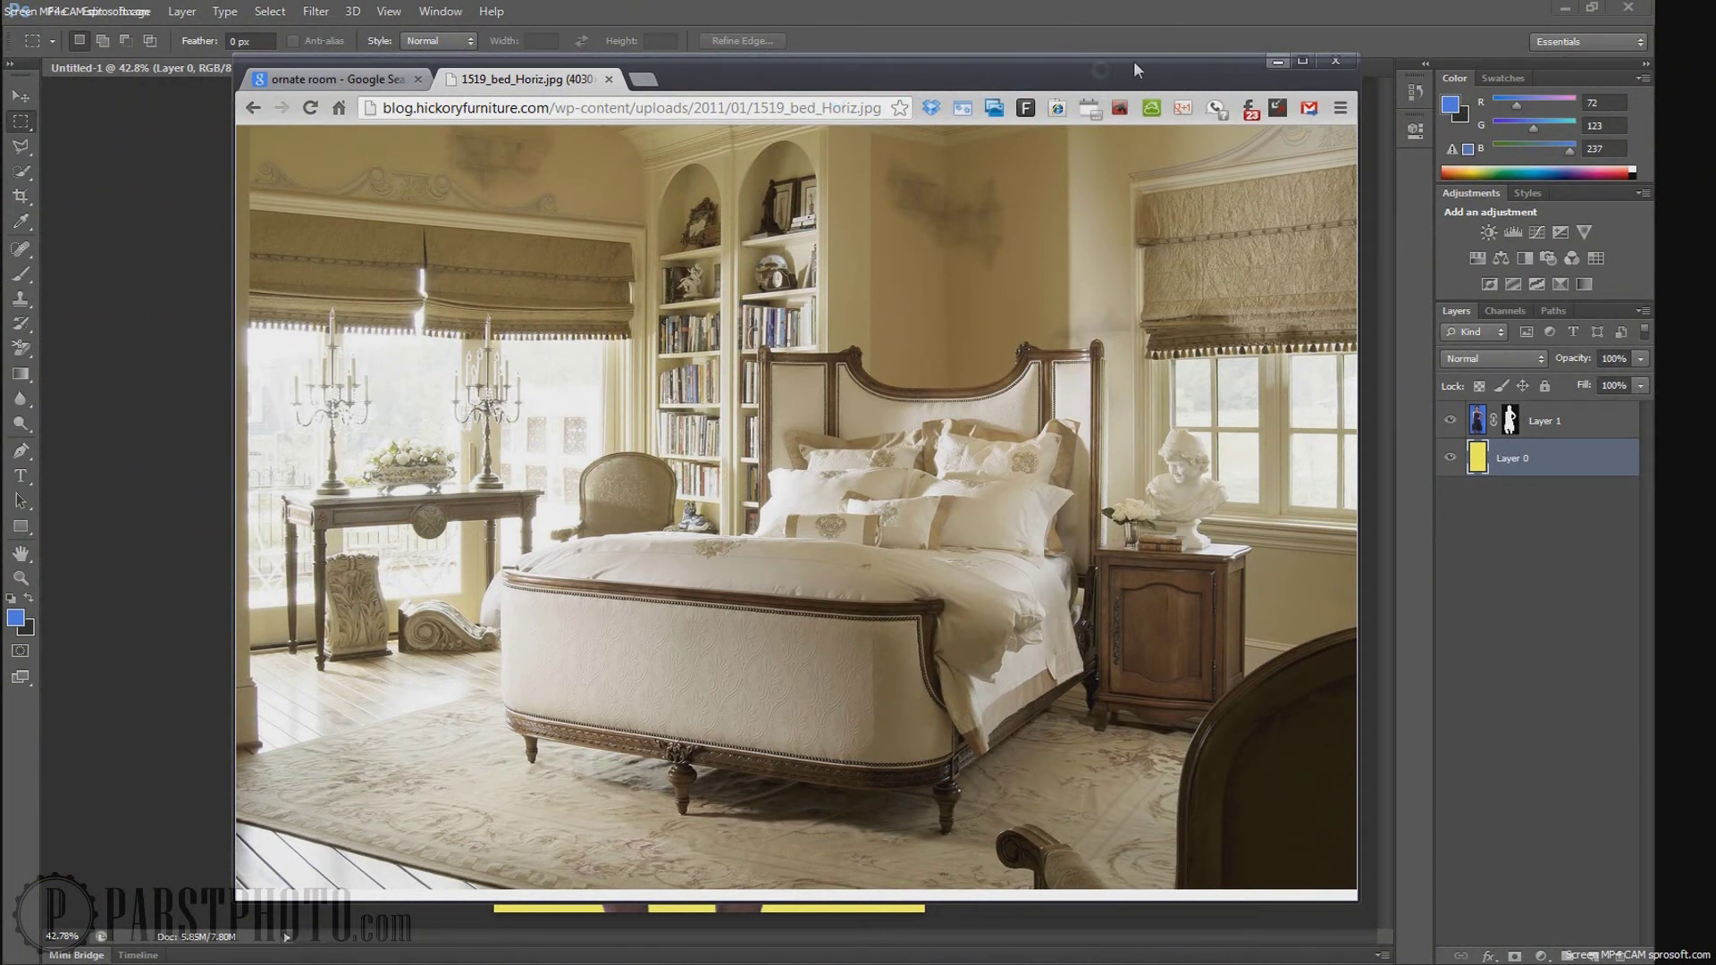
click(963, 46)
key(ctrl+n)
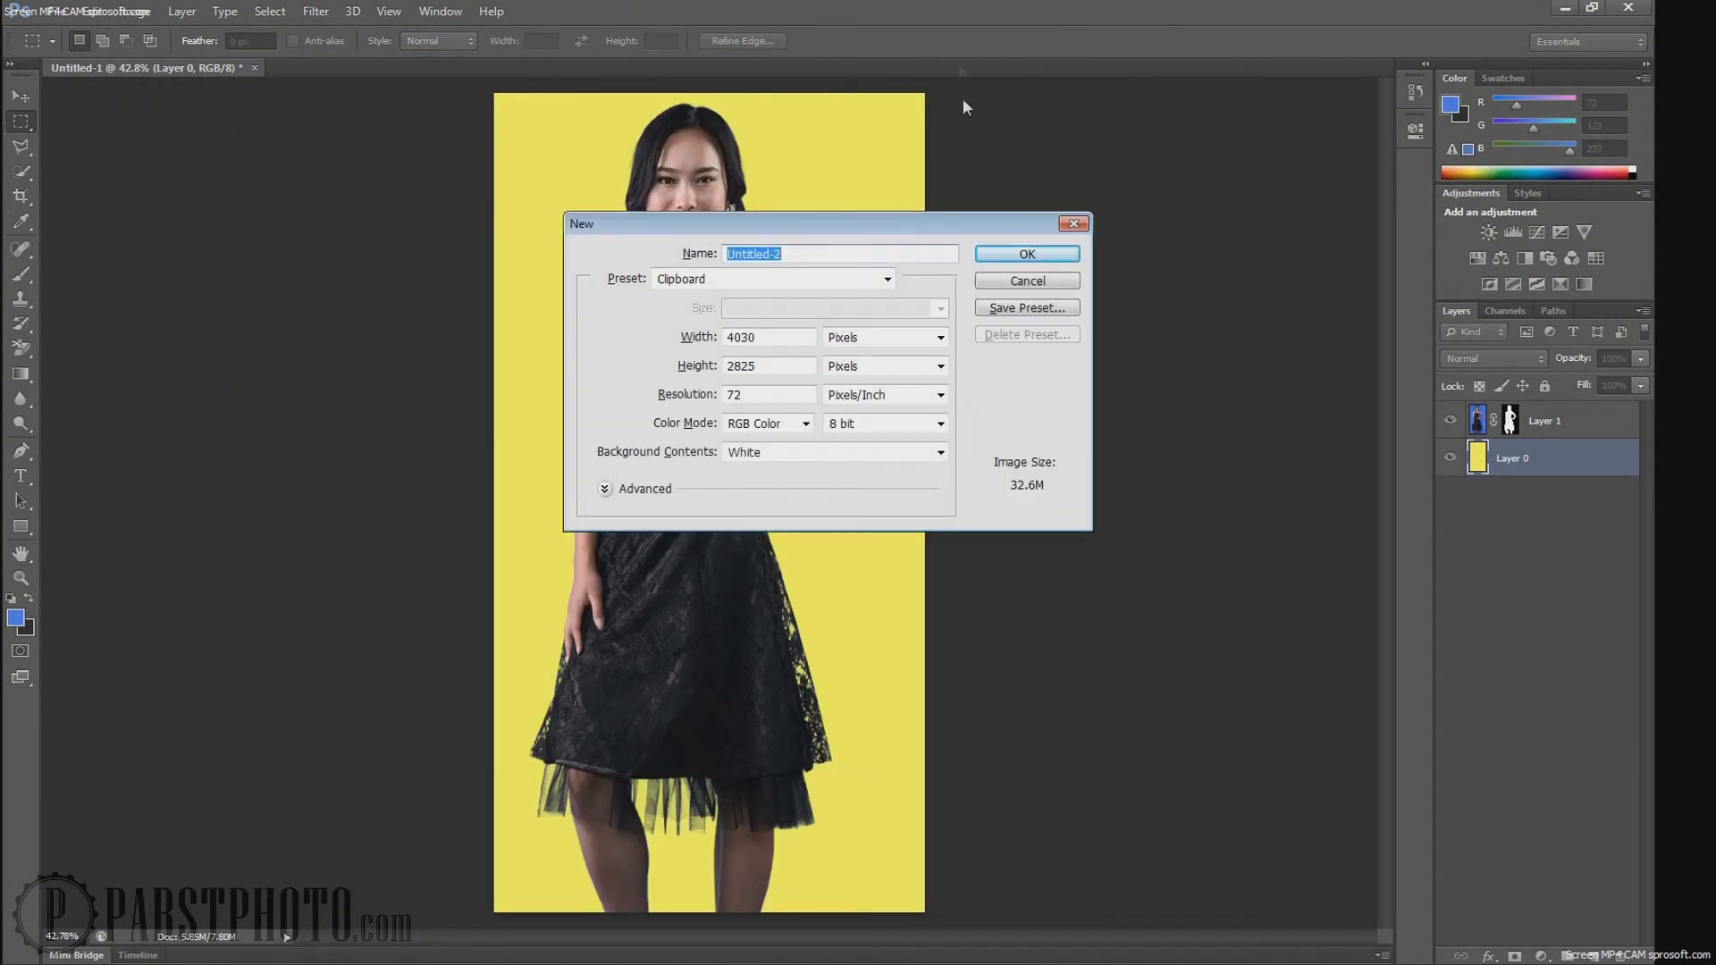
click(1048, 257)
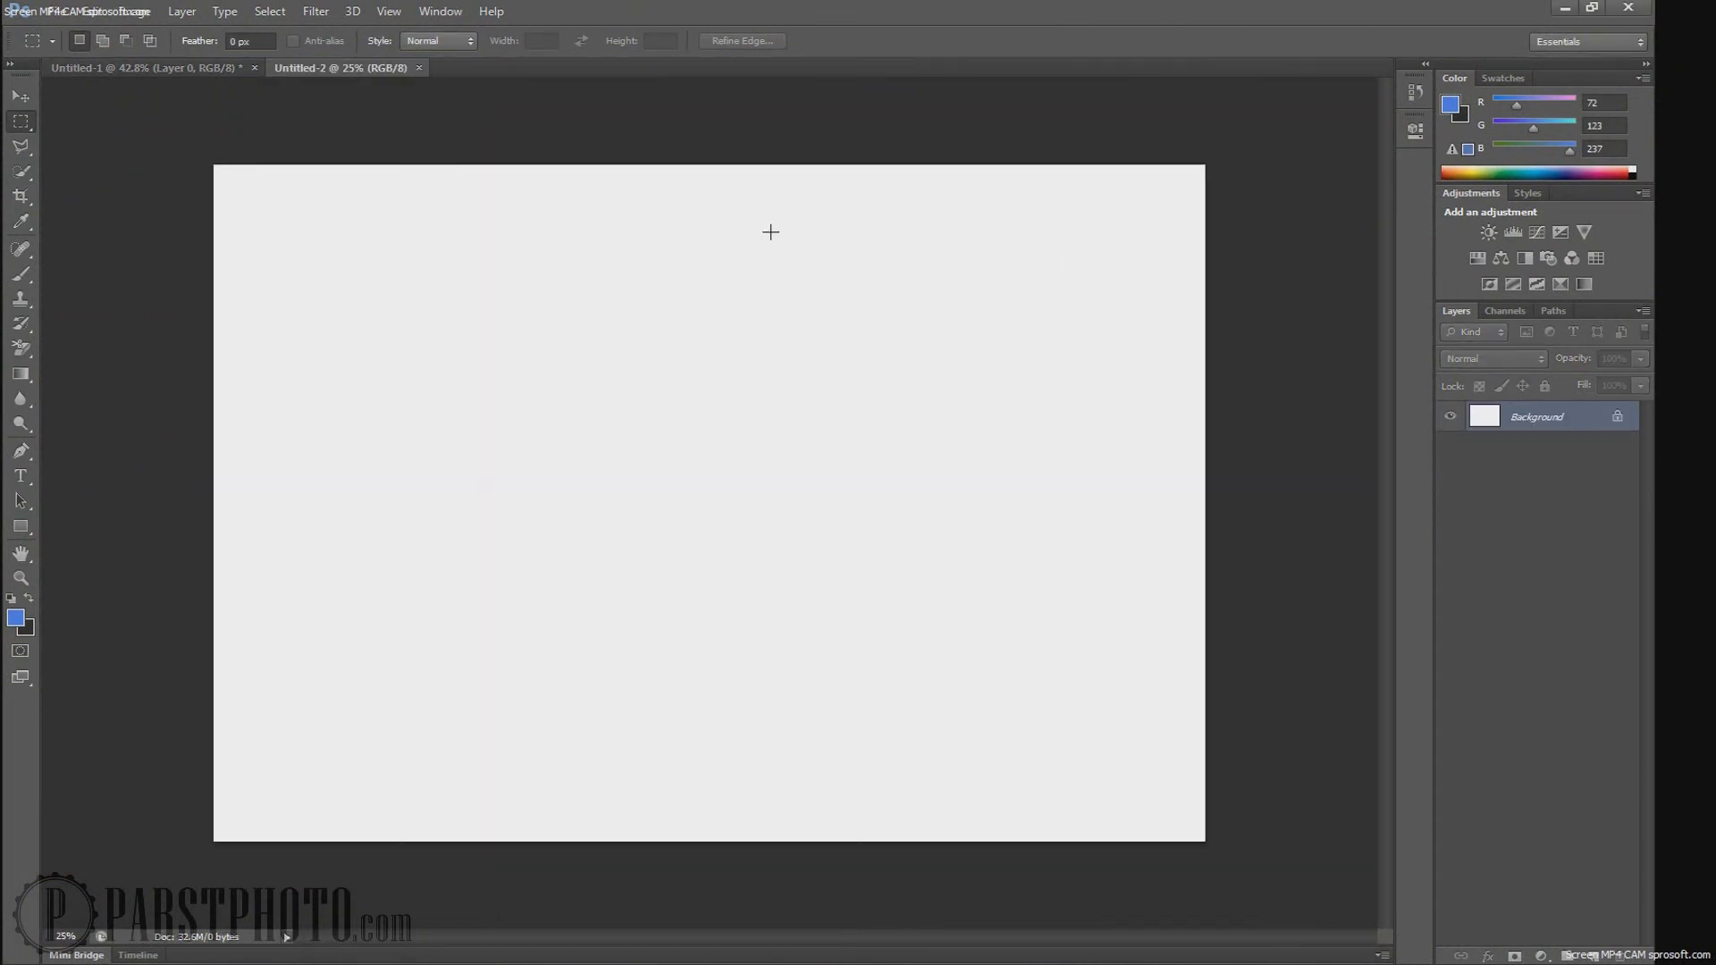
key(ctrl+v)
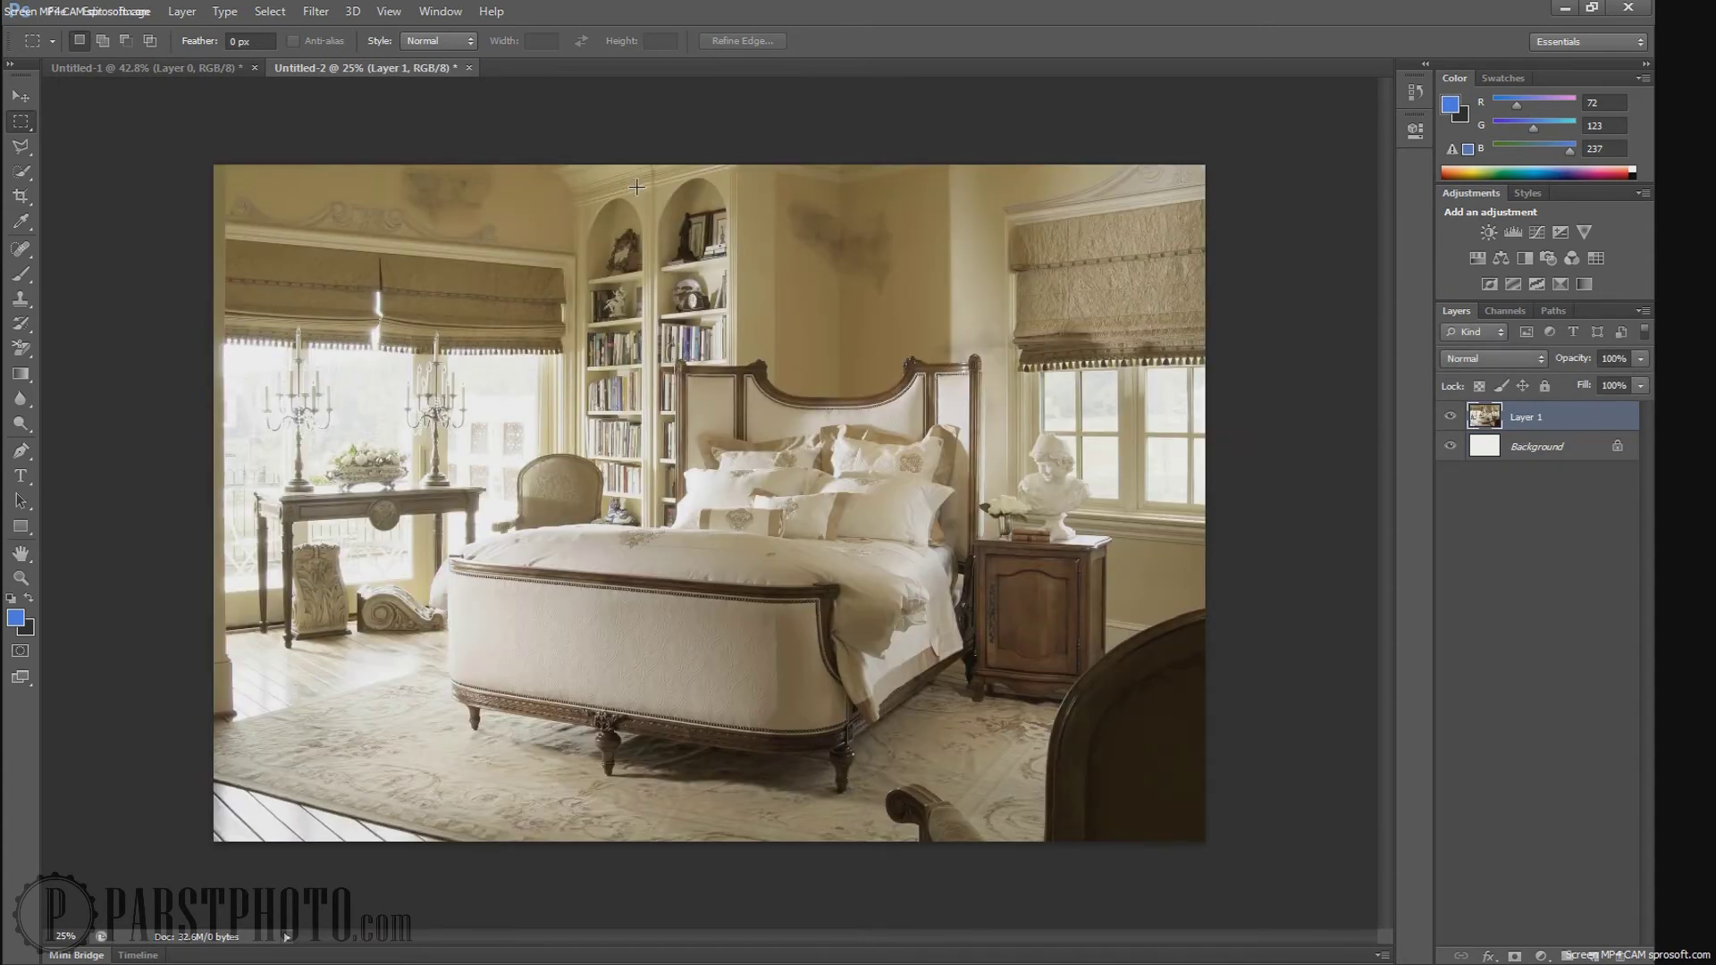
click(212, 66)
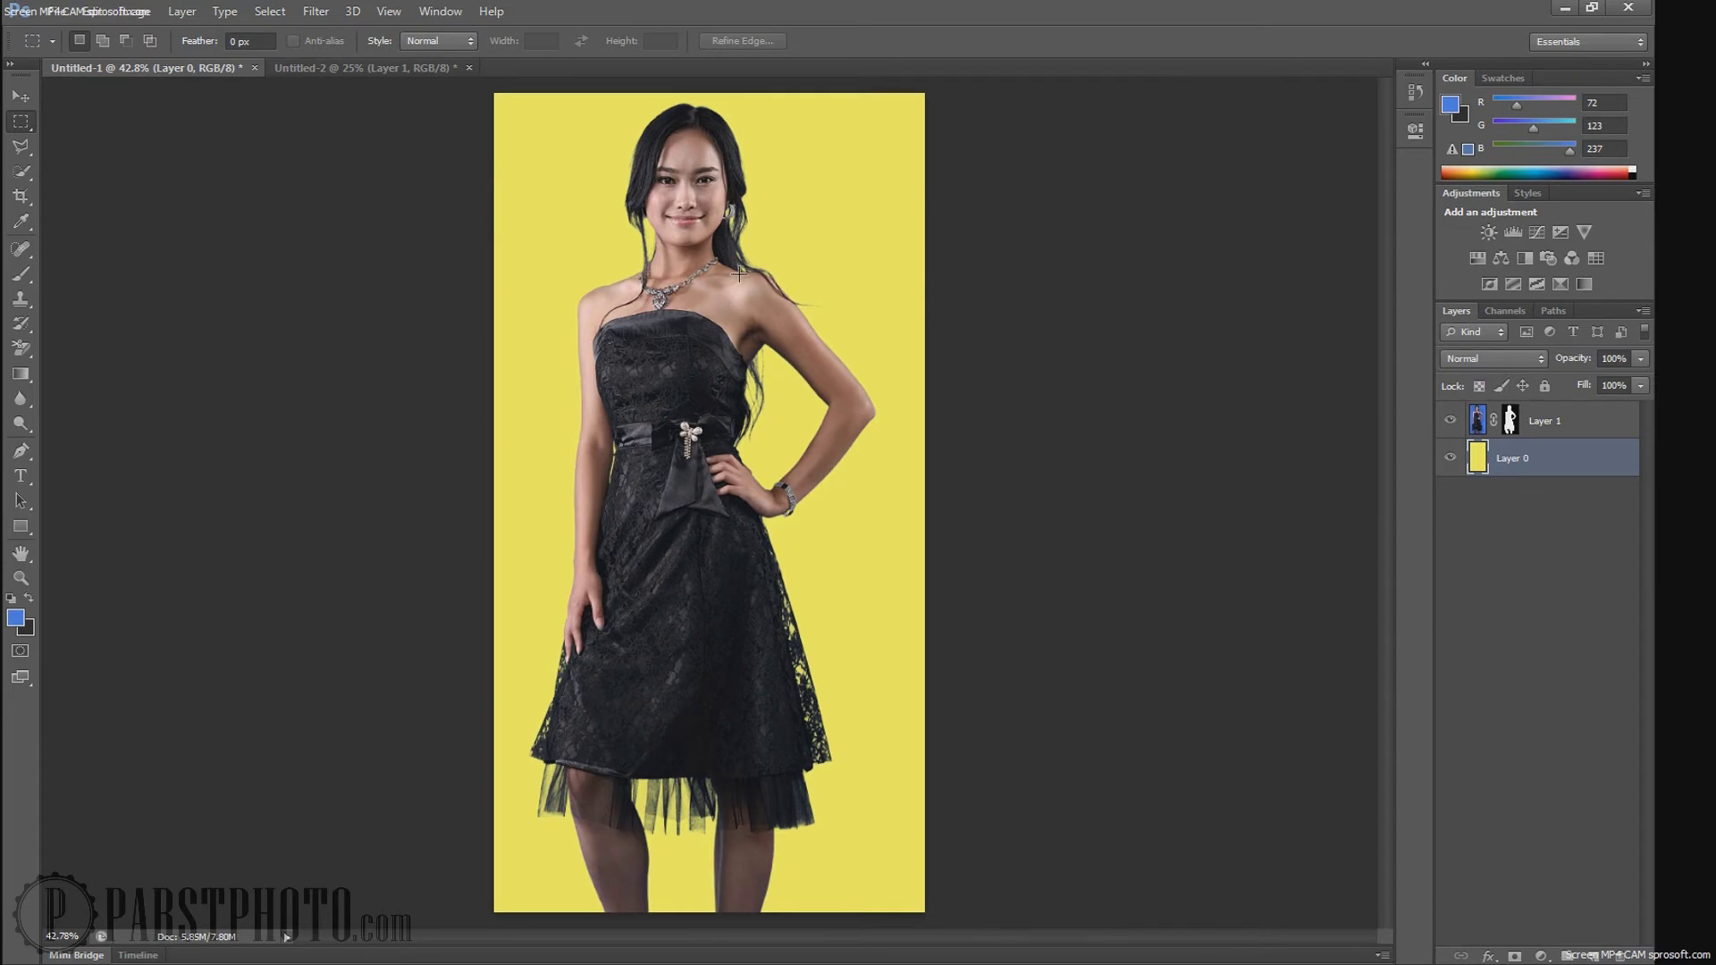
Step: Drag the masked model from Untitled-1 into the bedroom document as Layer 2
scroll(739, 274, up, 5)
scroll(776, 332, down, 5)
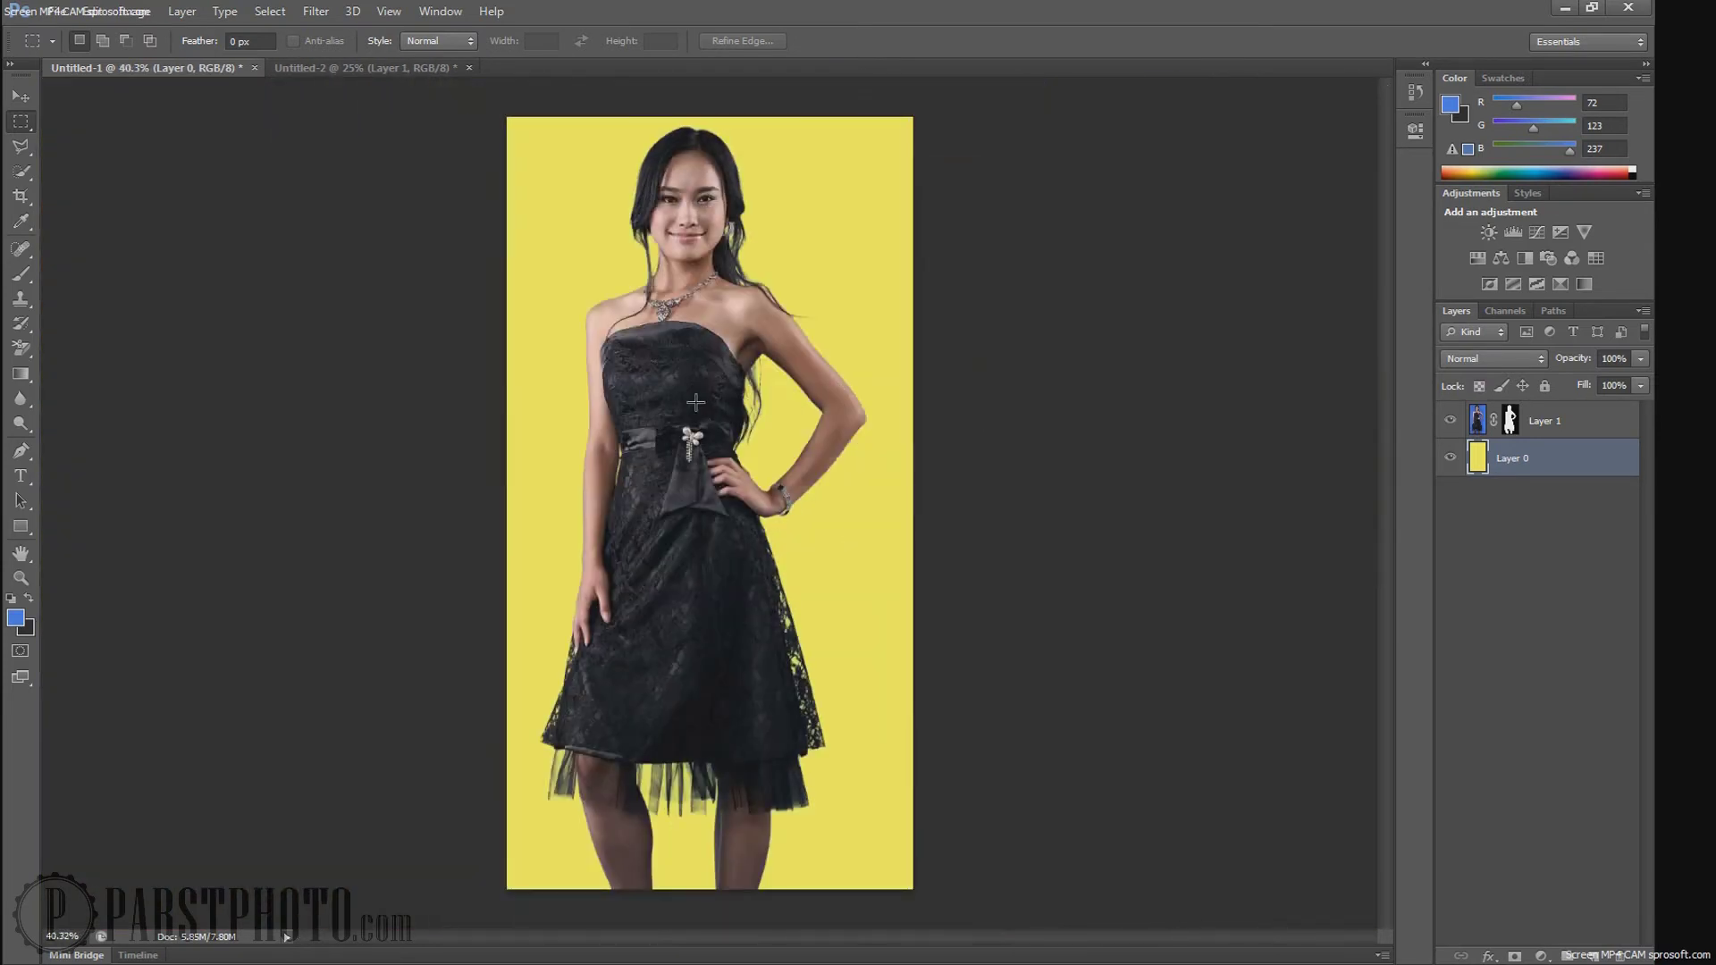
scroll(695, 407, up, 2)
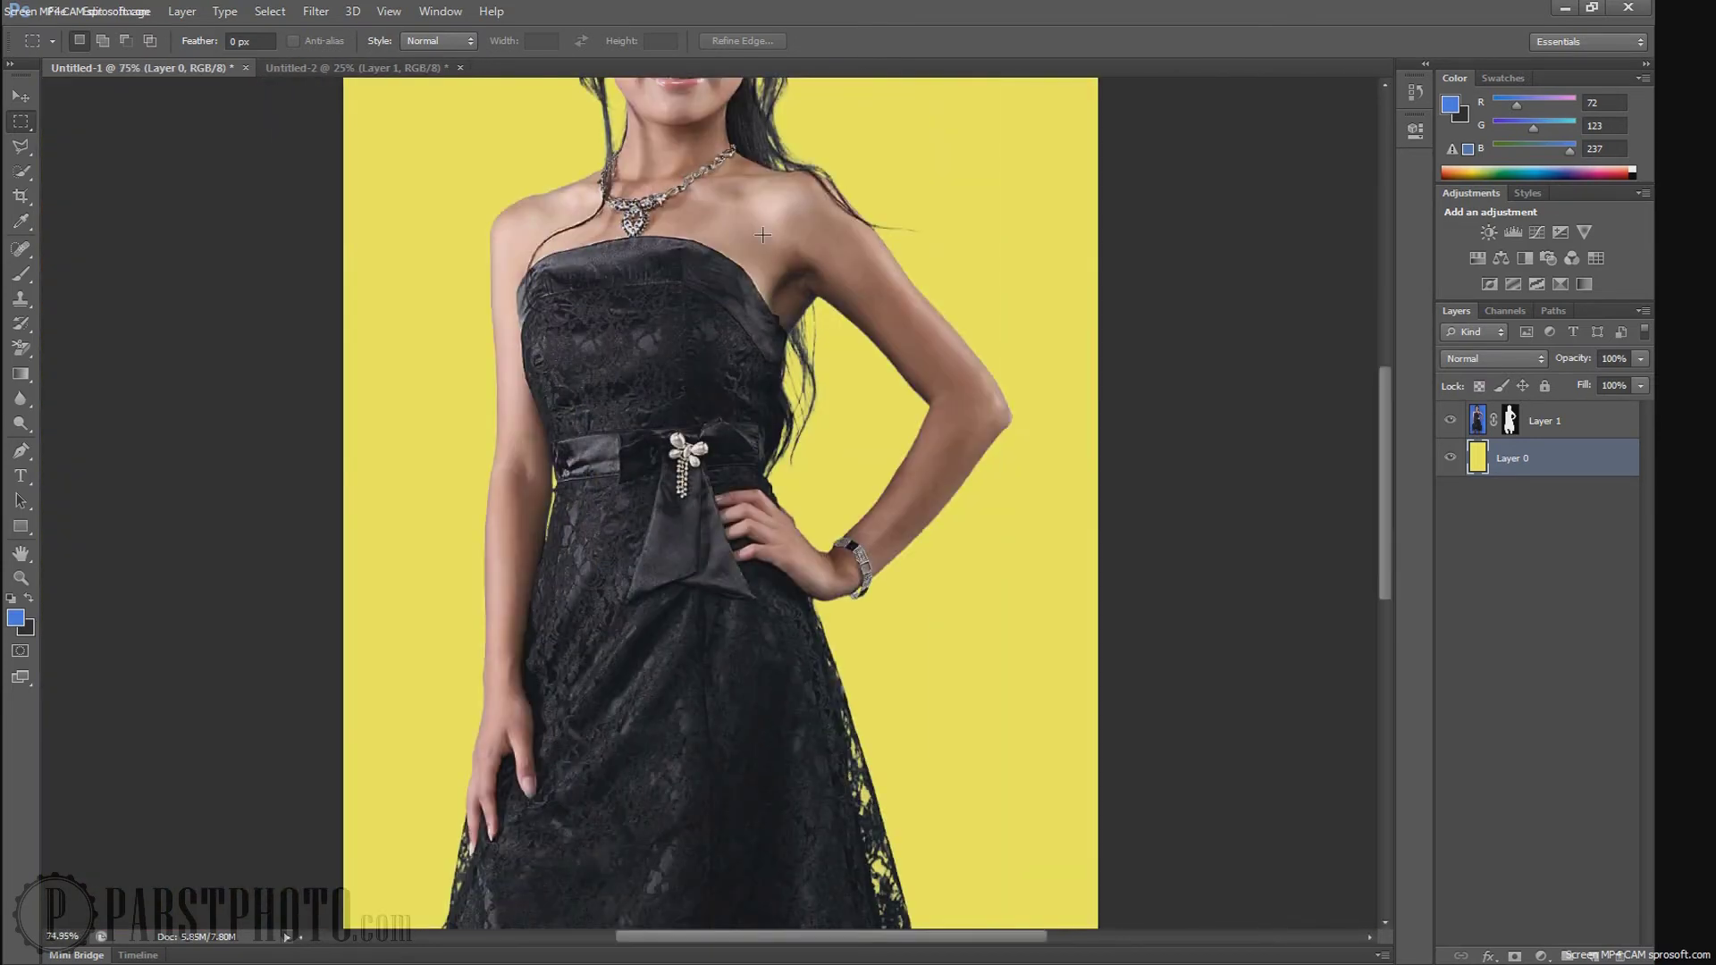
double_click(1510, 424)
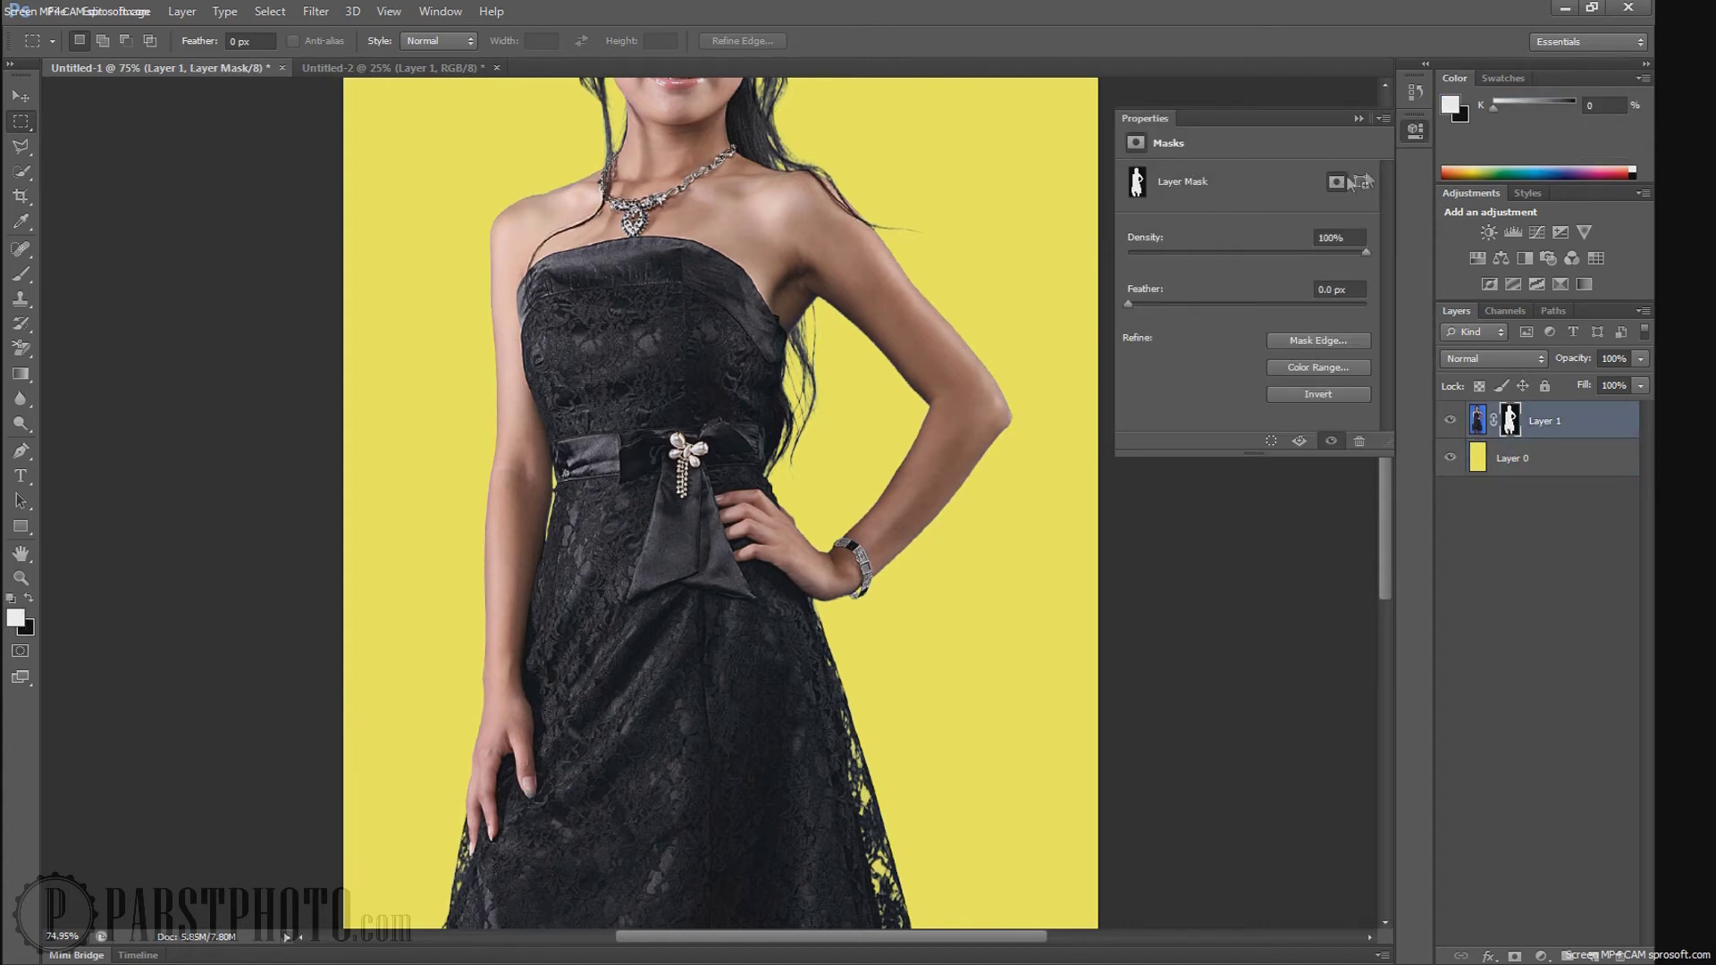
click(1358, 118)
scroll(830, 575, down, 1)
scroll(830, 575, down, 1)
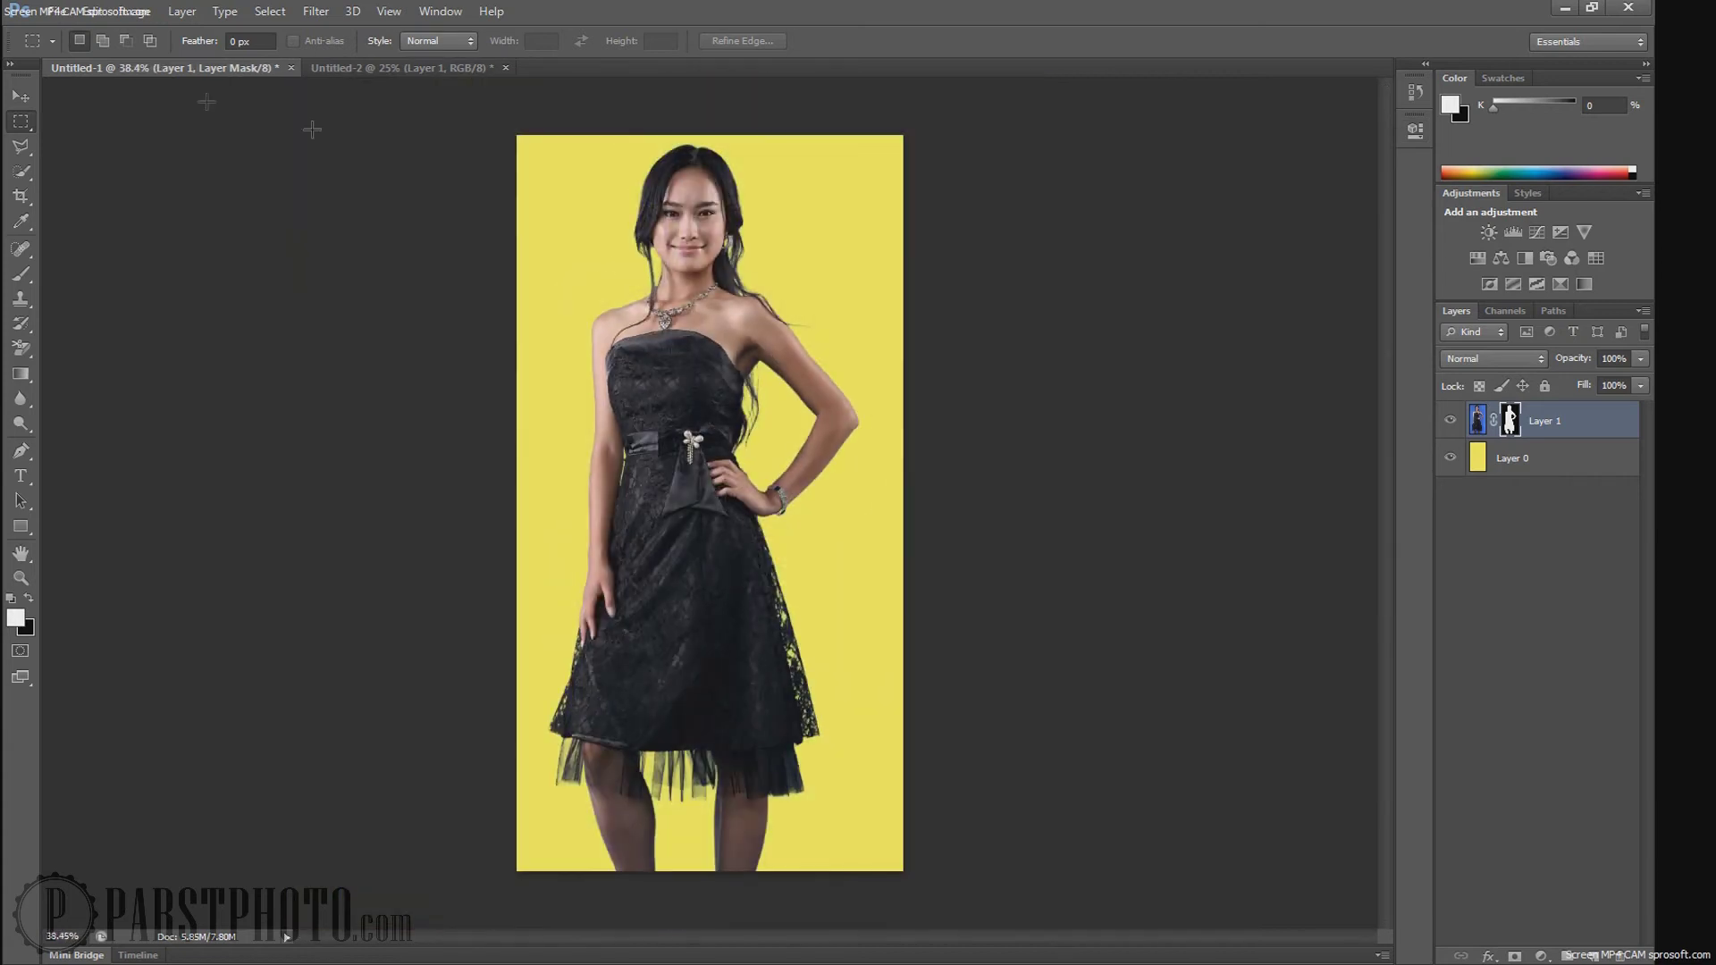
click(21, 96)
drag(698, 335, 617, 526)
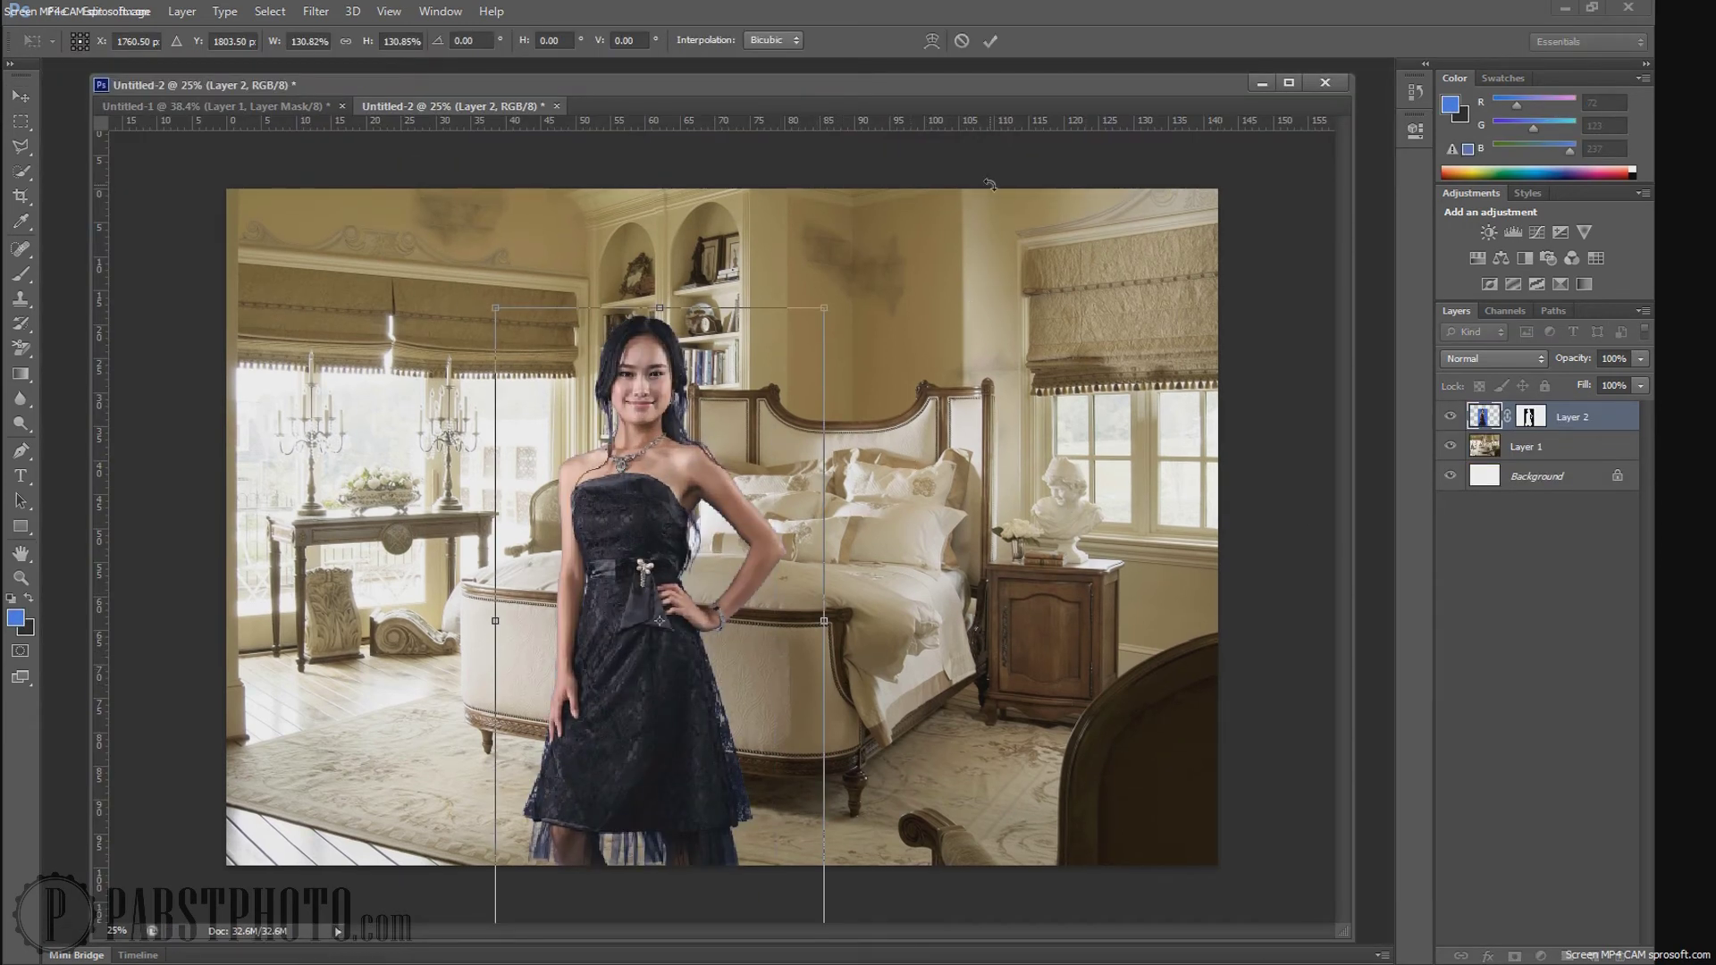
Step: Scale the woman down to about 122%, using a horizontal guide at her head, and commit
drag(990, 134, 1022, 384)
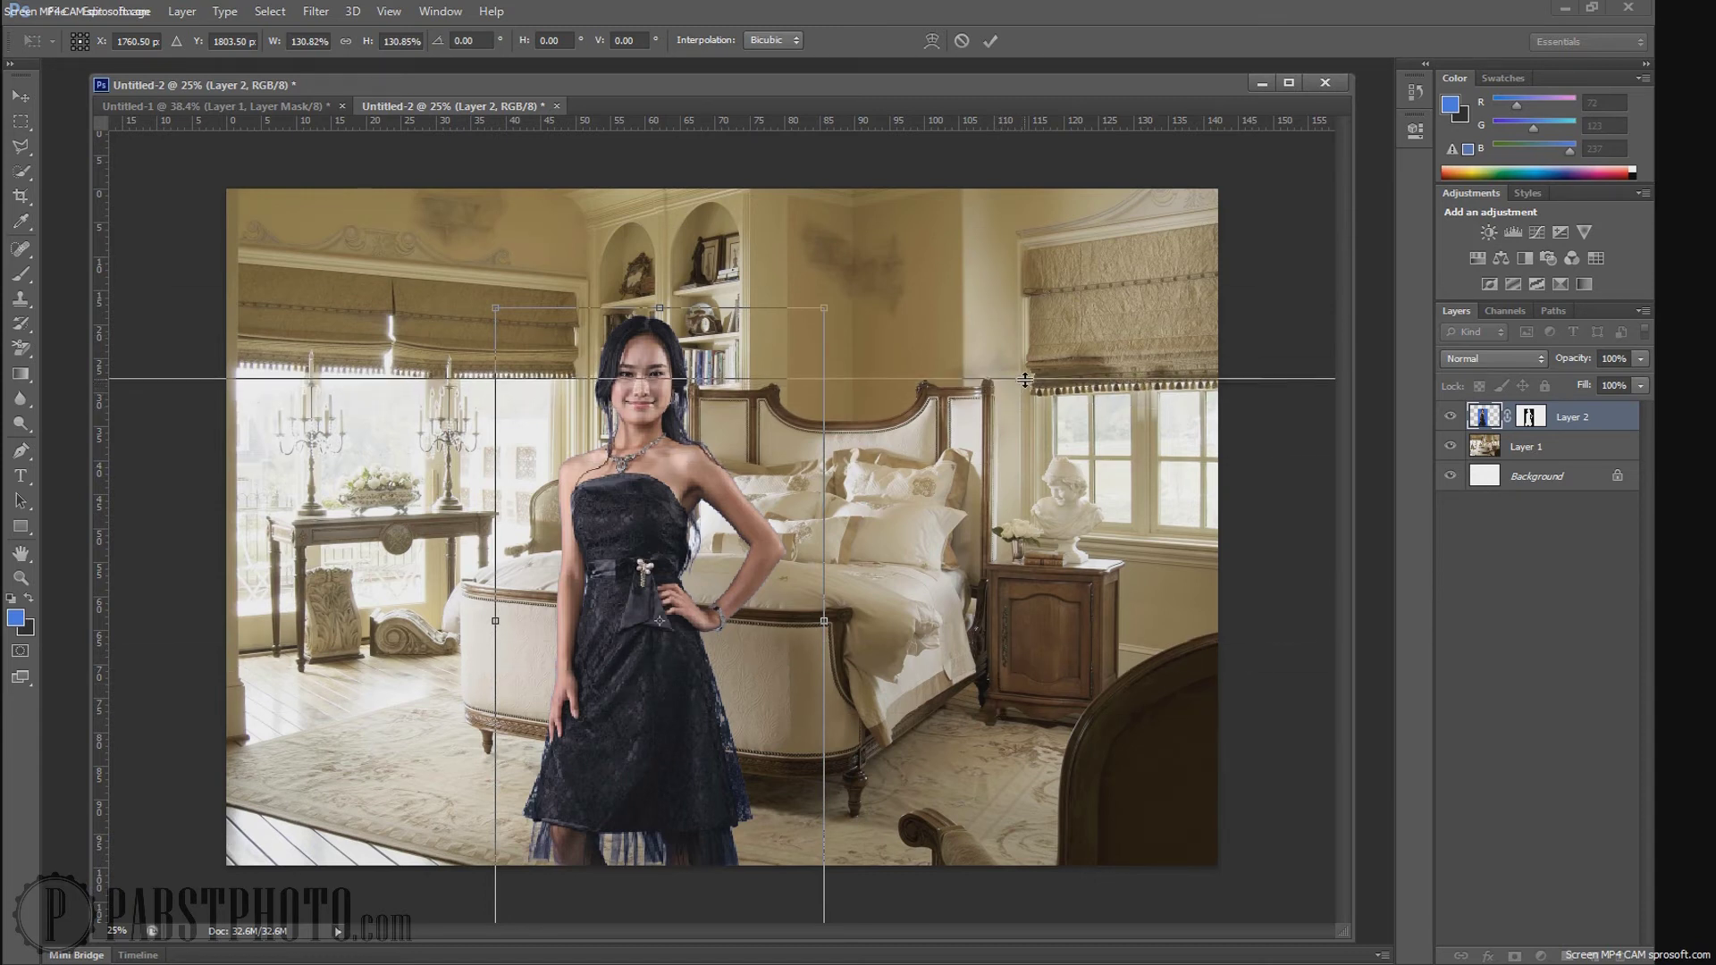
drag(1026, 380, 1025, 121)
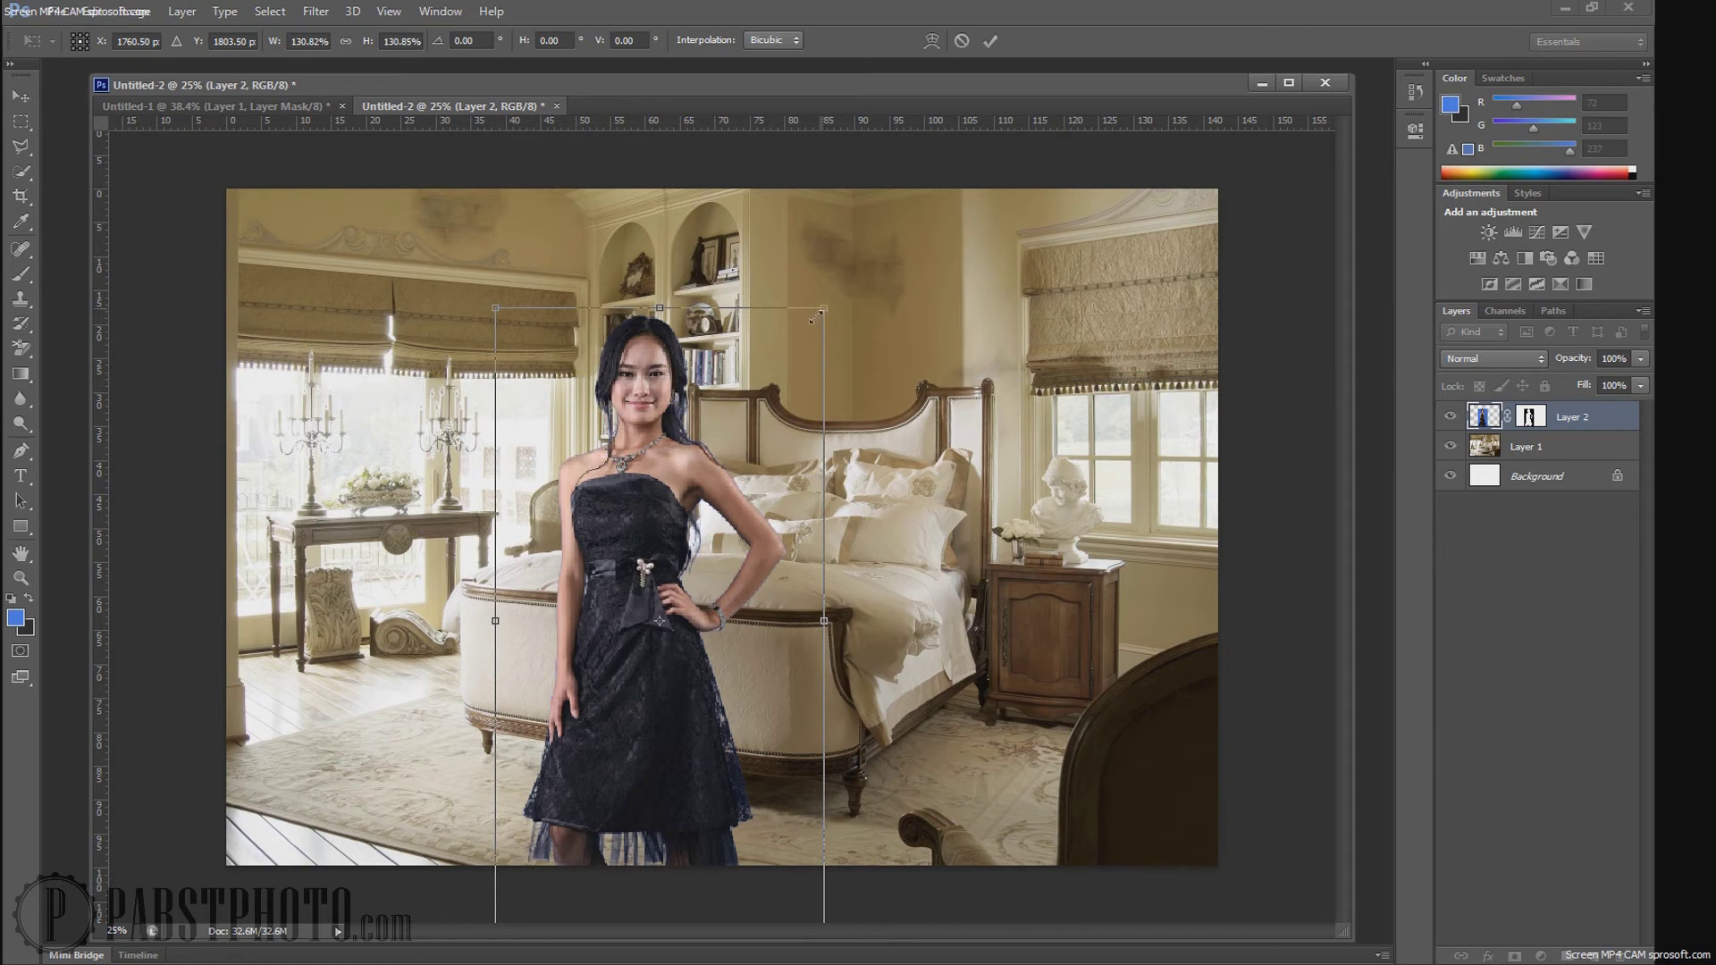
drag(815, 318, 799, 351)
key(ctrl+semicolon)
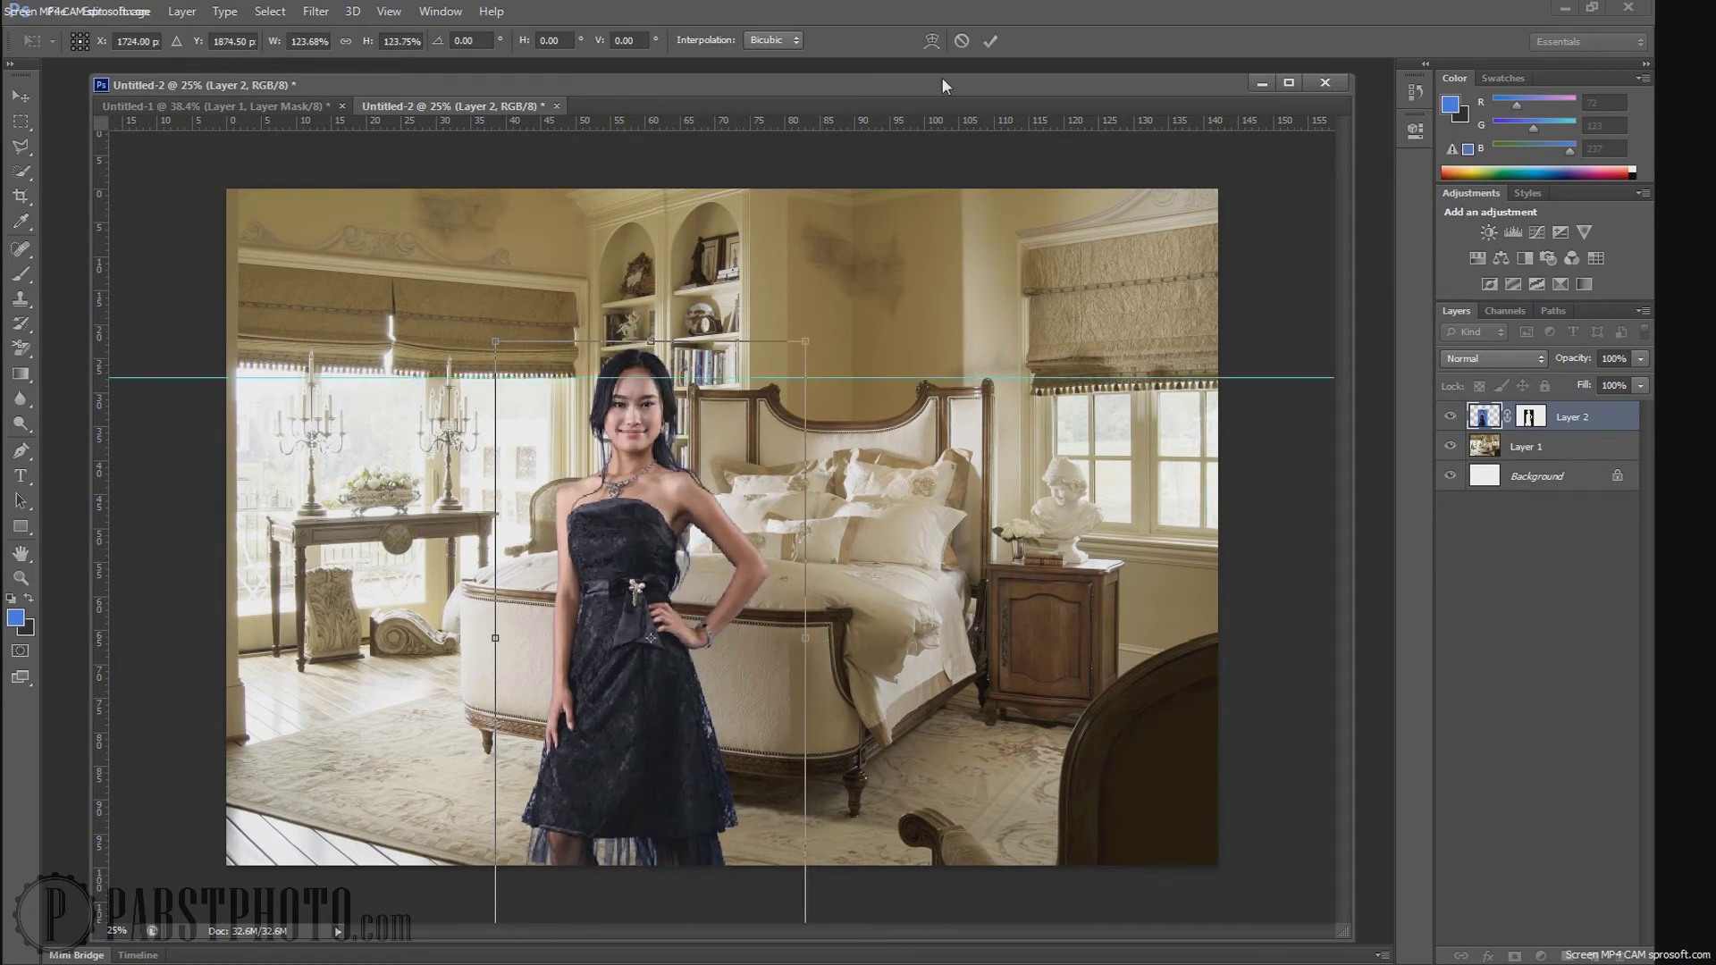
drag(792, 352, 810, 352)
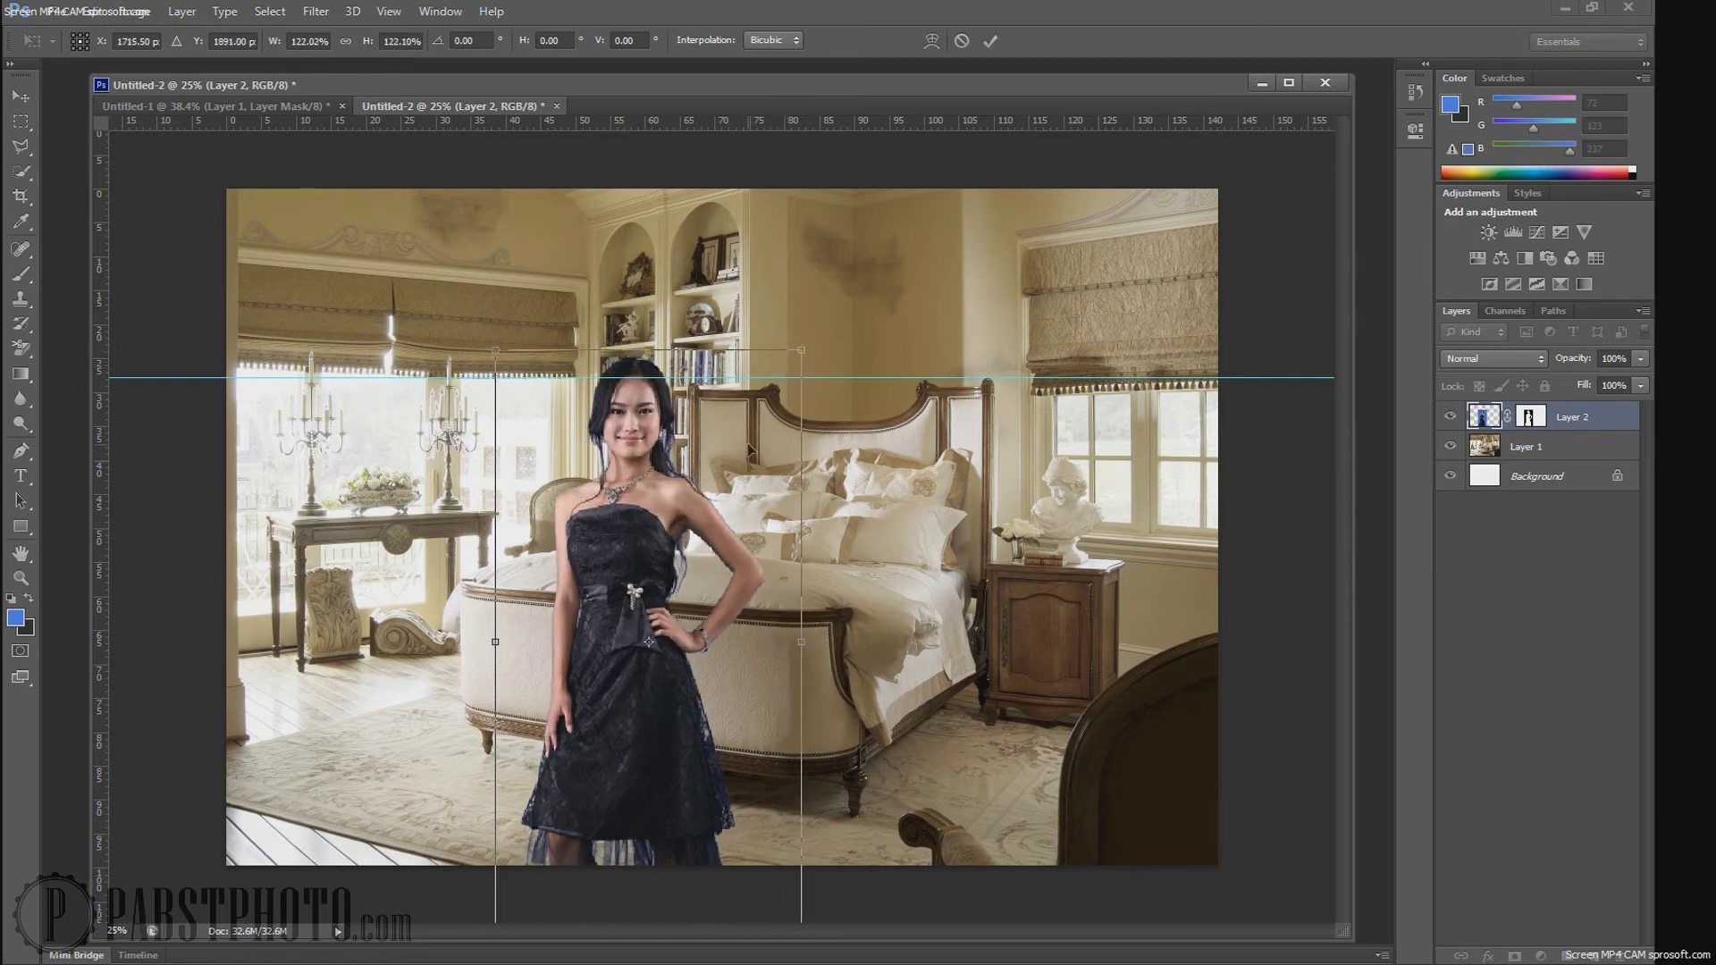
key(Return)
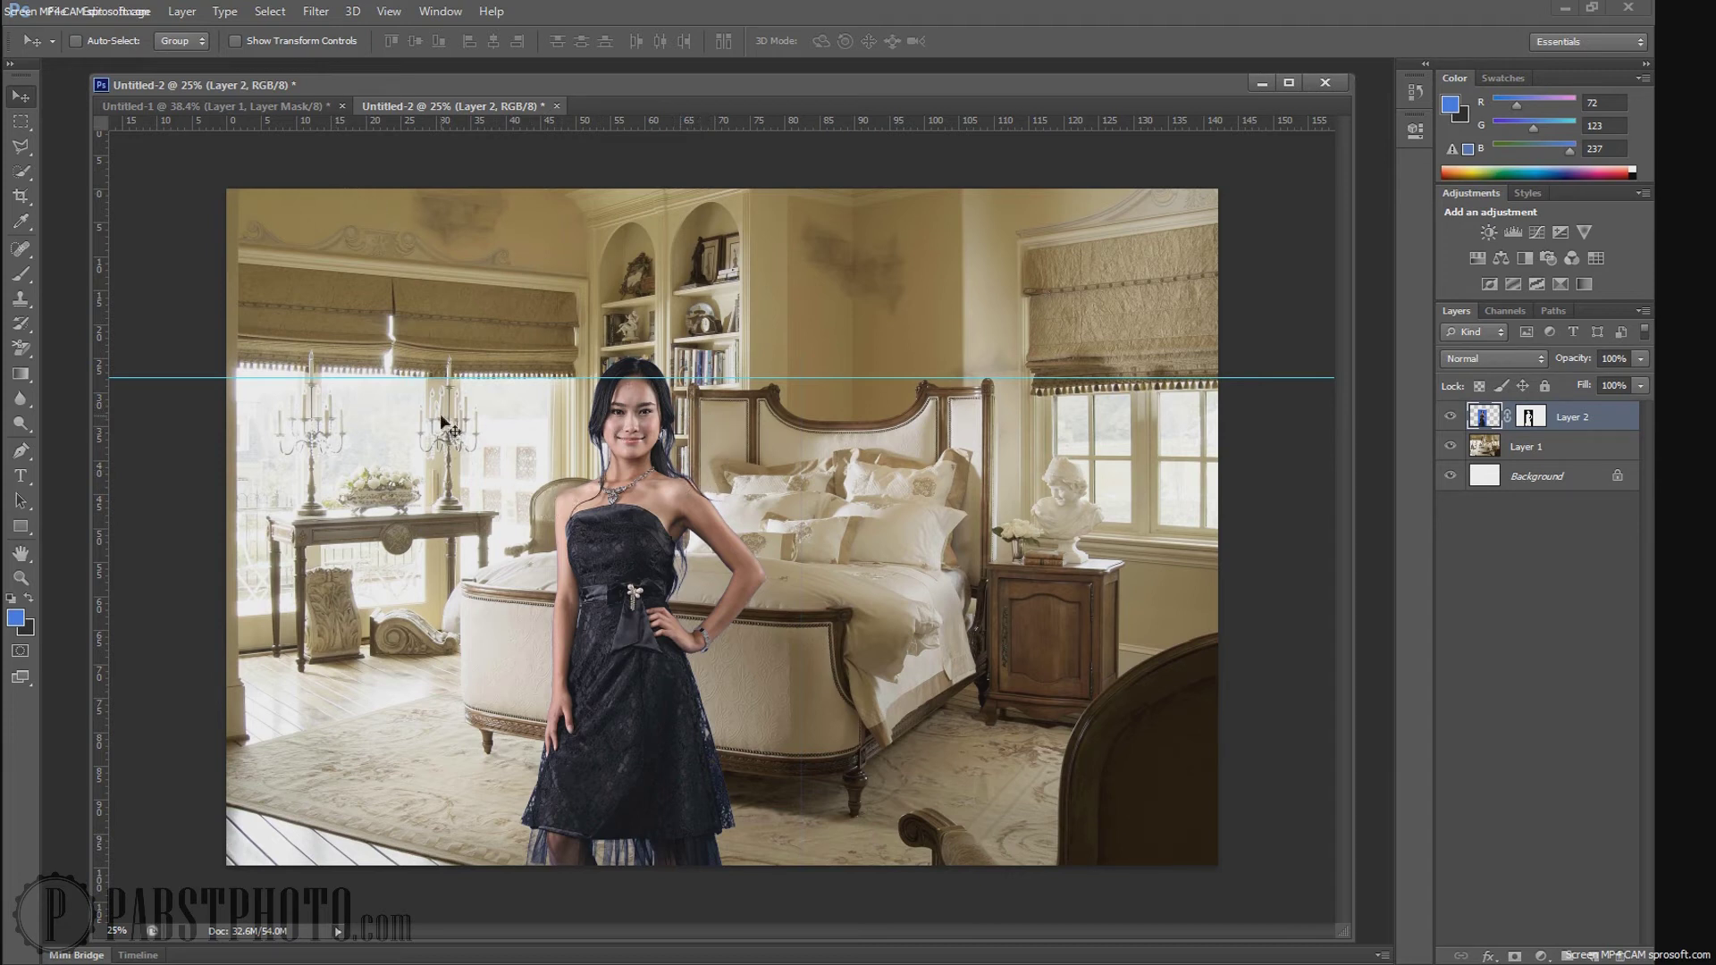
click(100, 11)
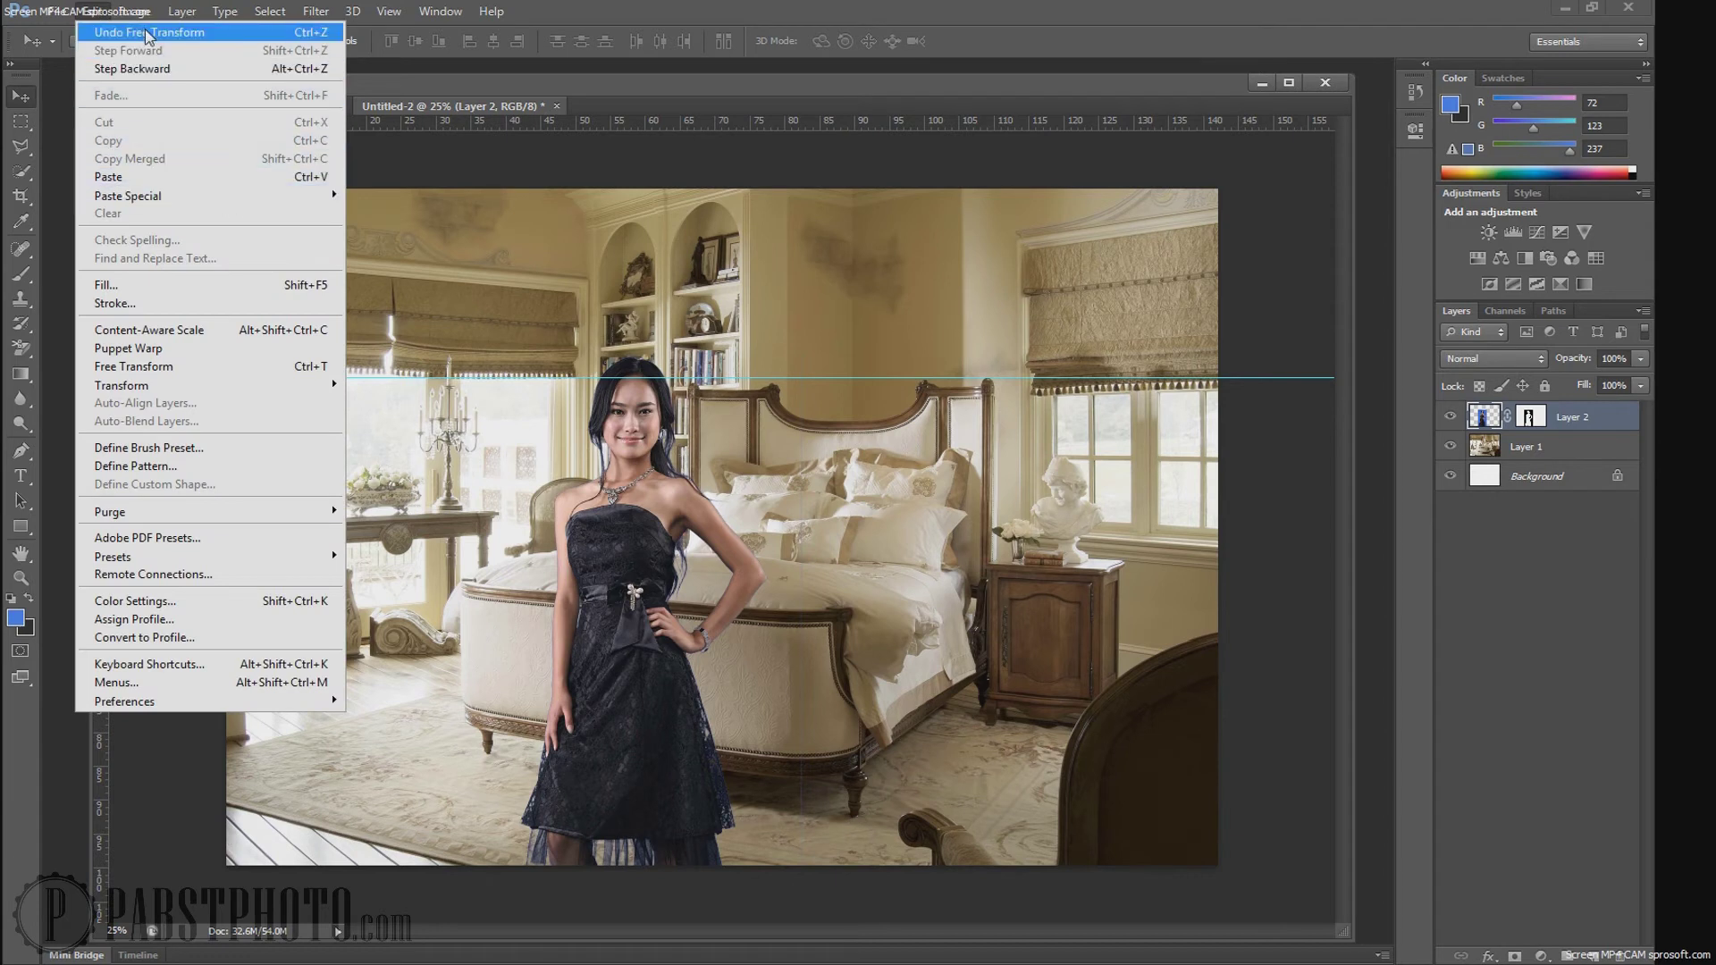
Step: Flip the woman horizontally and move her to the bedroom's left, in front of the window
mouse_move(136, 11)
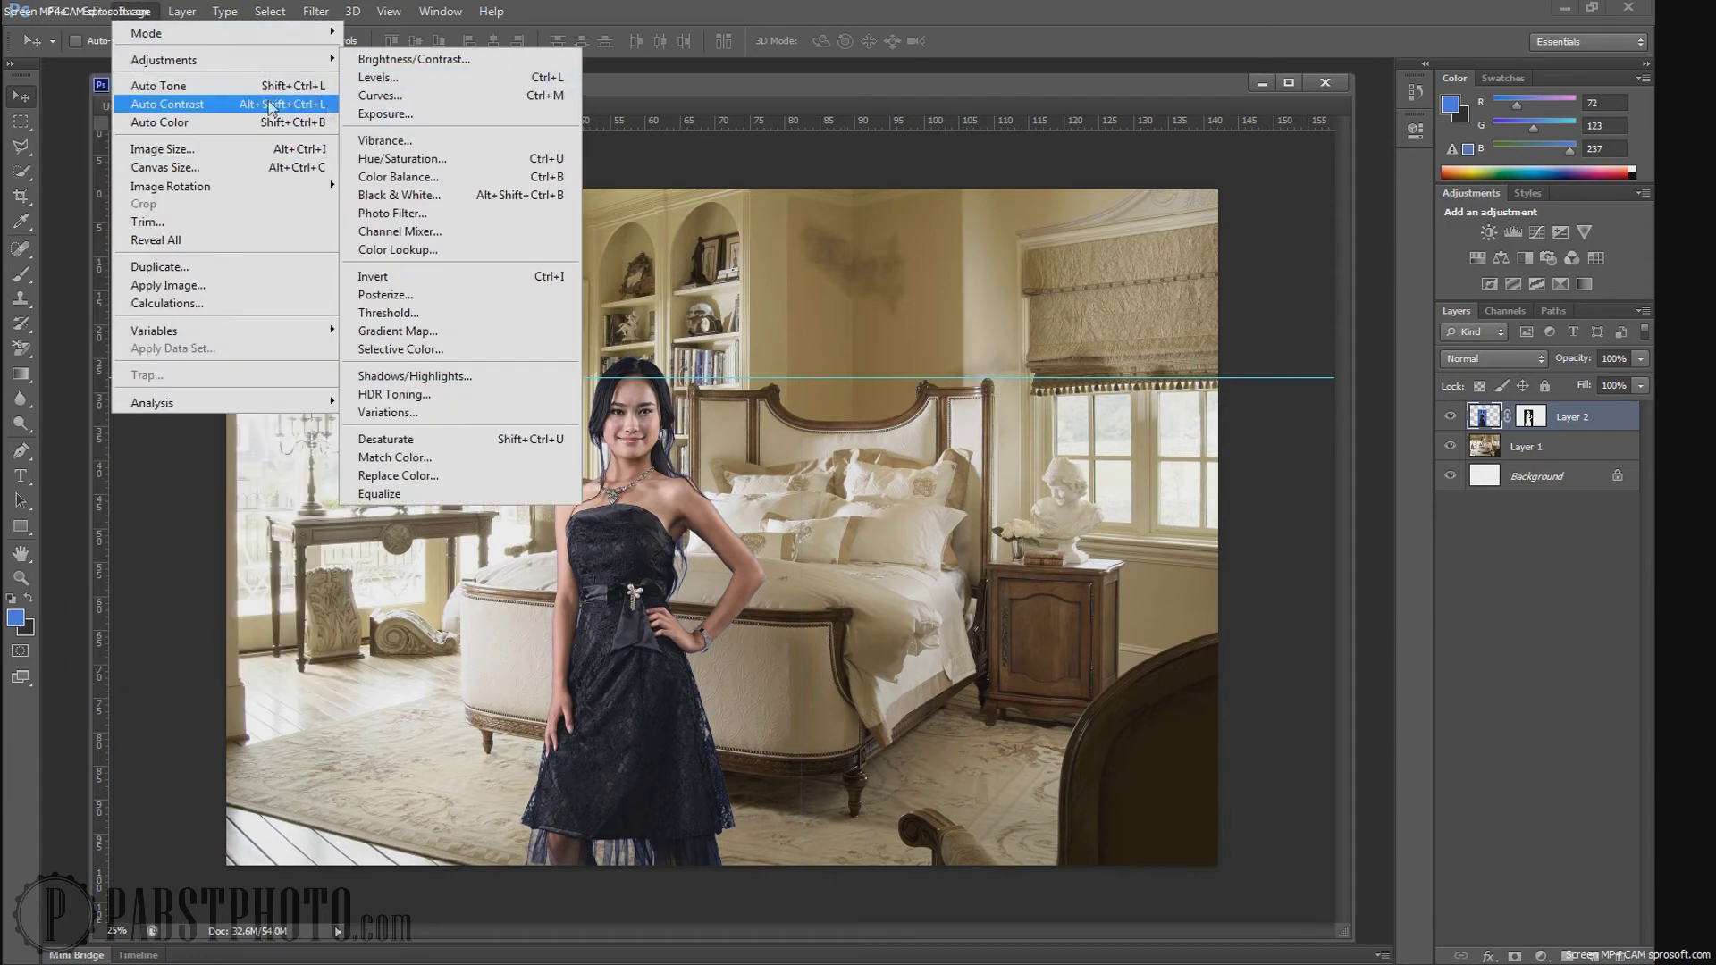
mouse_move(248, 391)
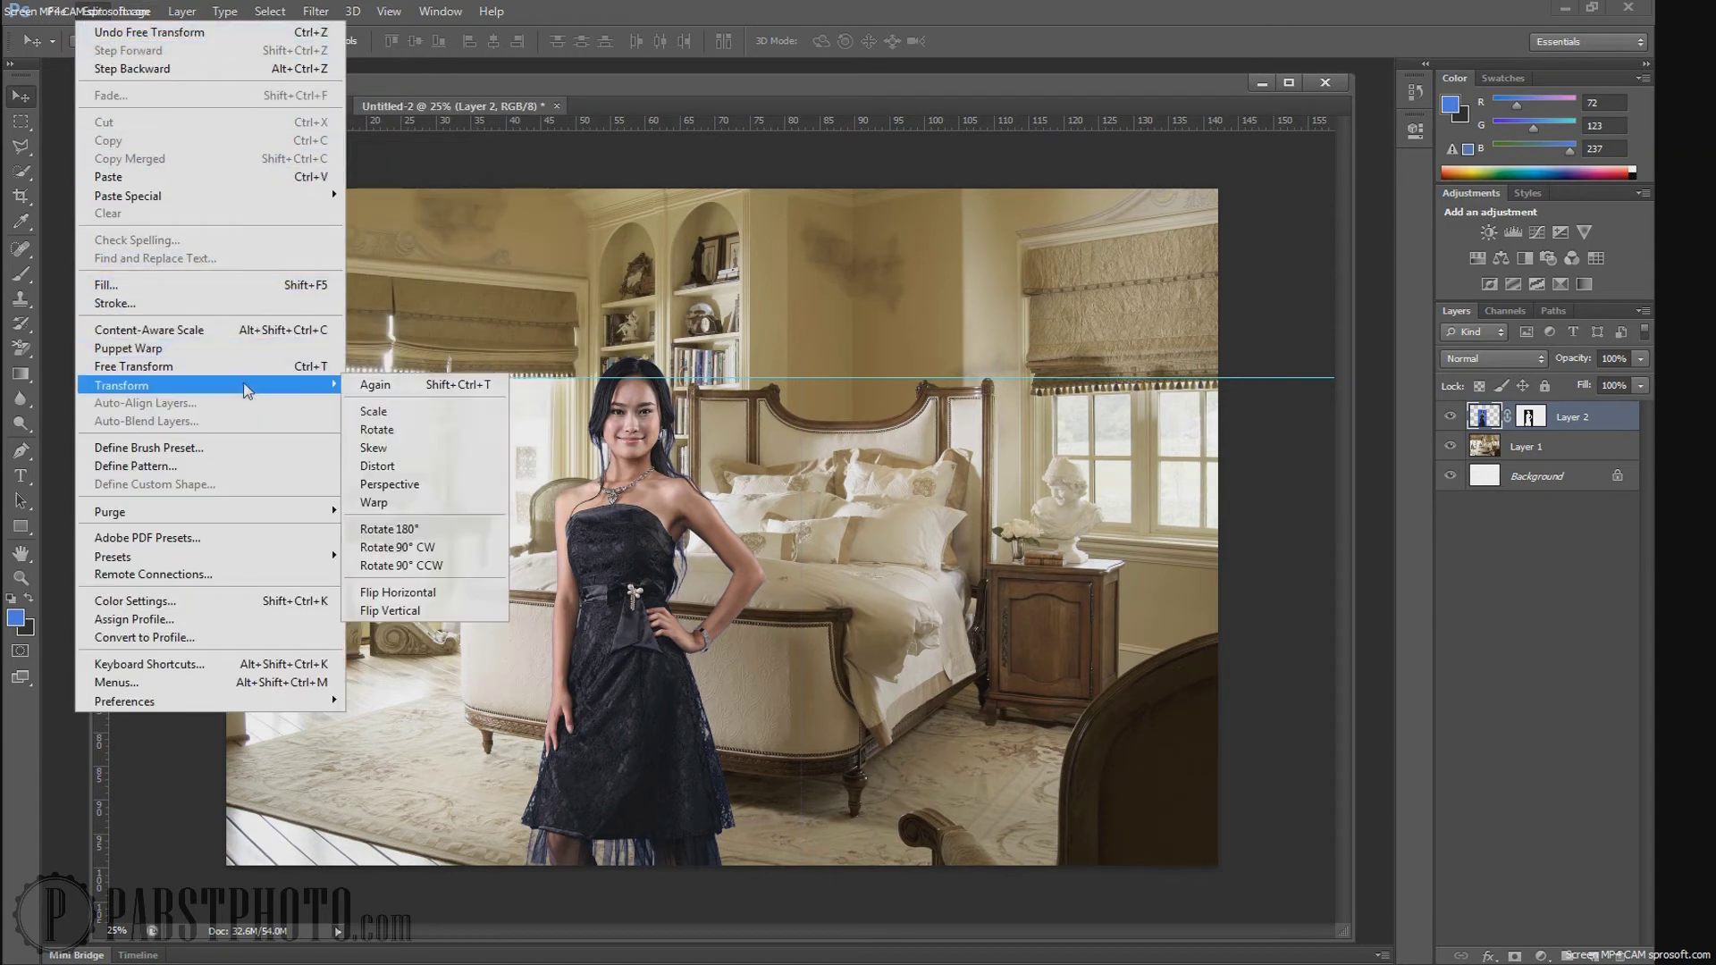
click(431, 592)
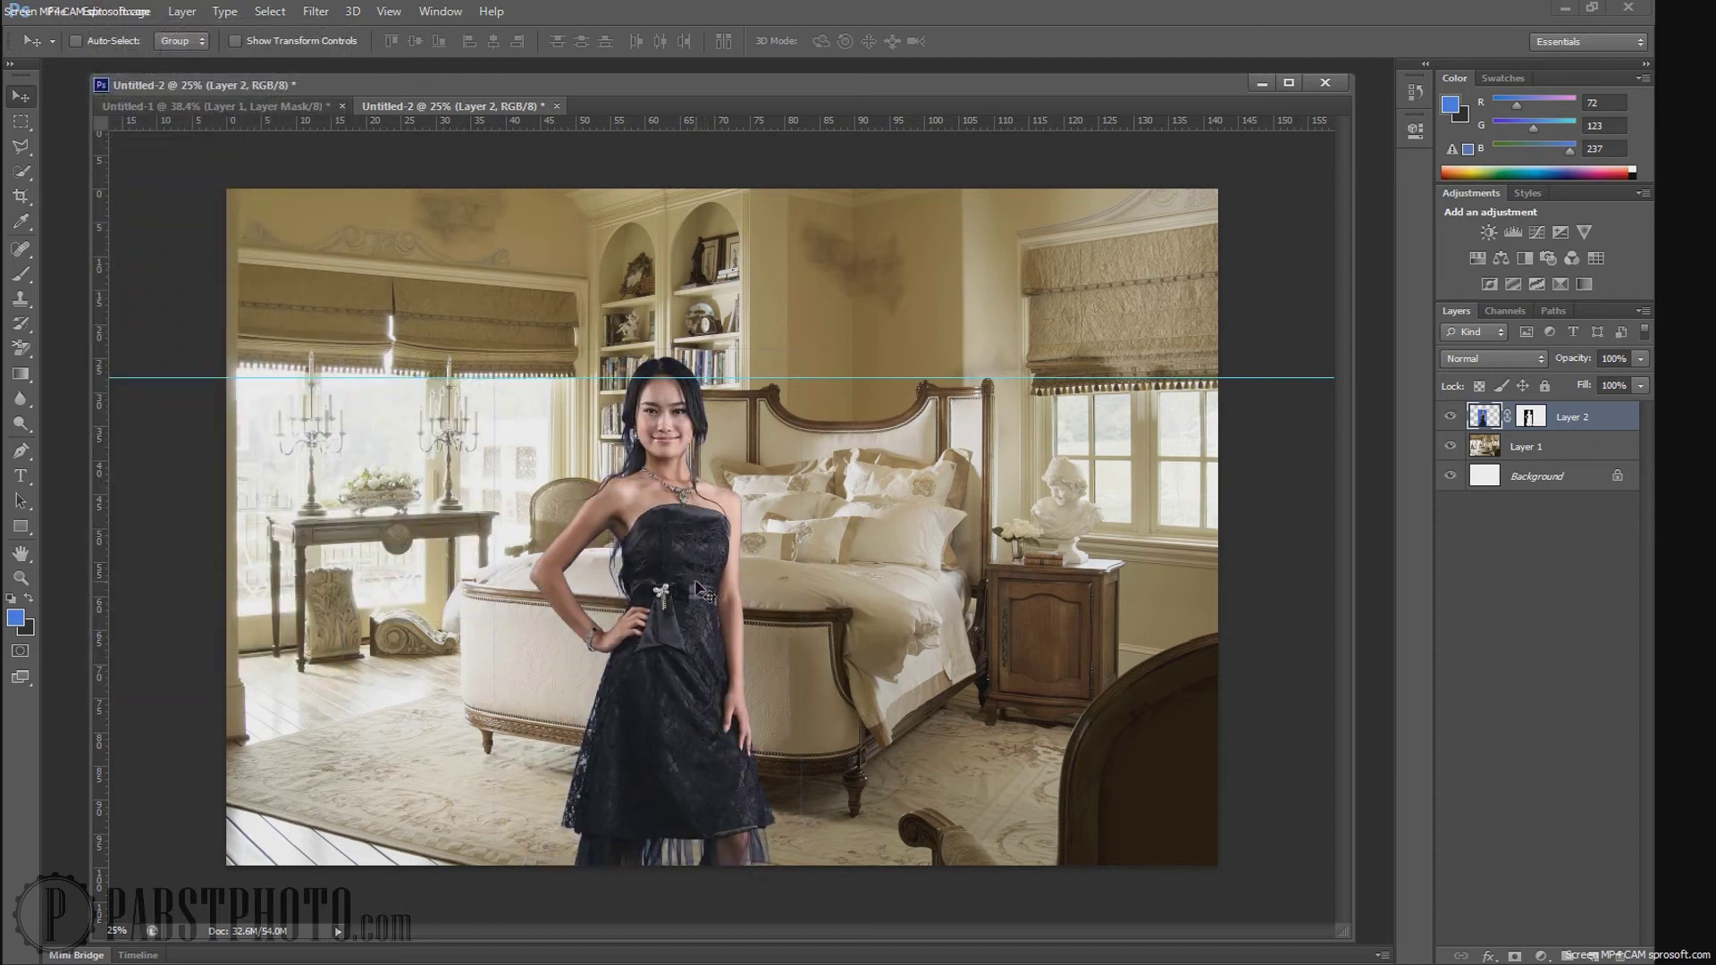
drag(695, 586, 499, 611)
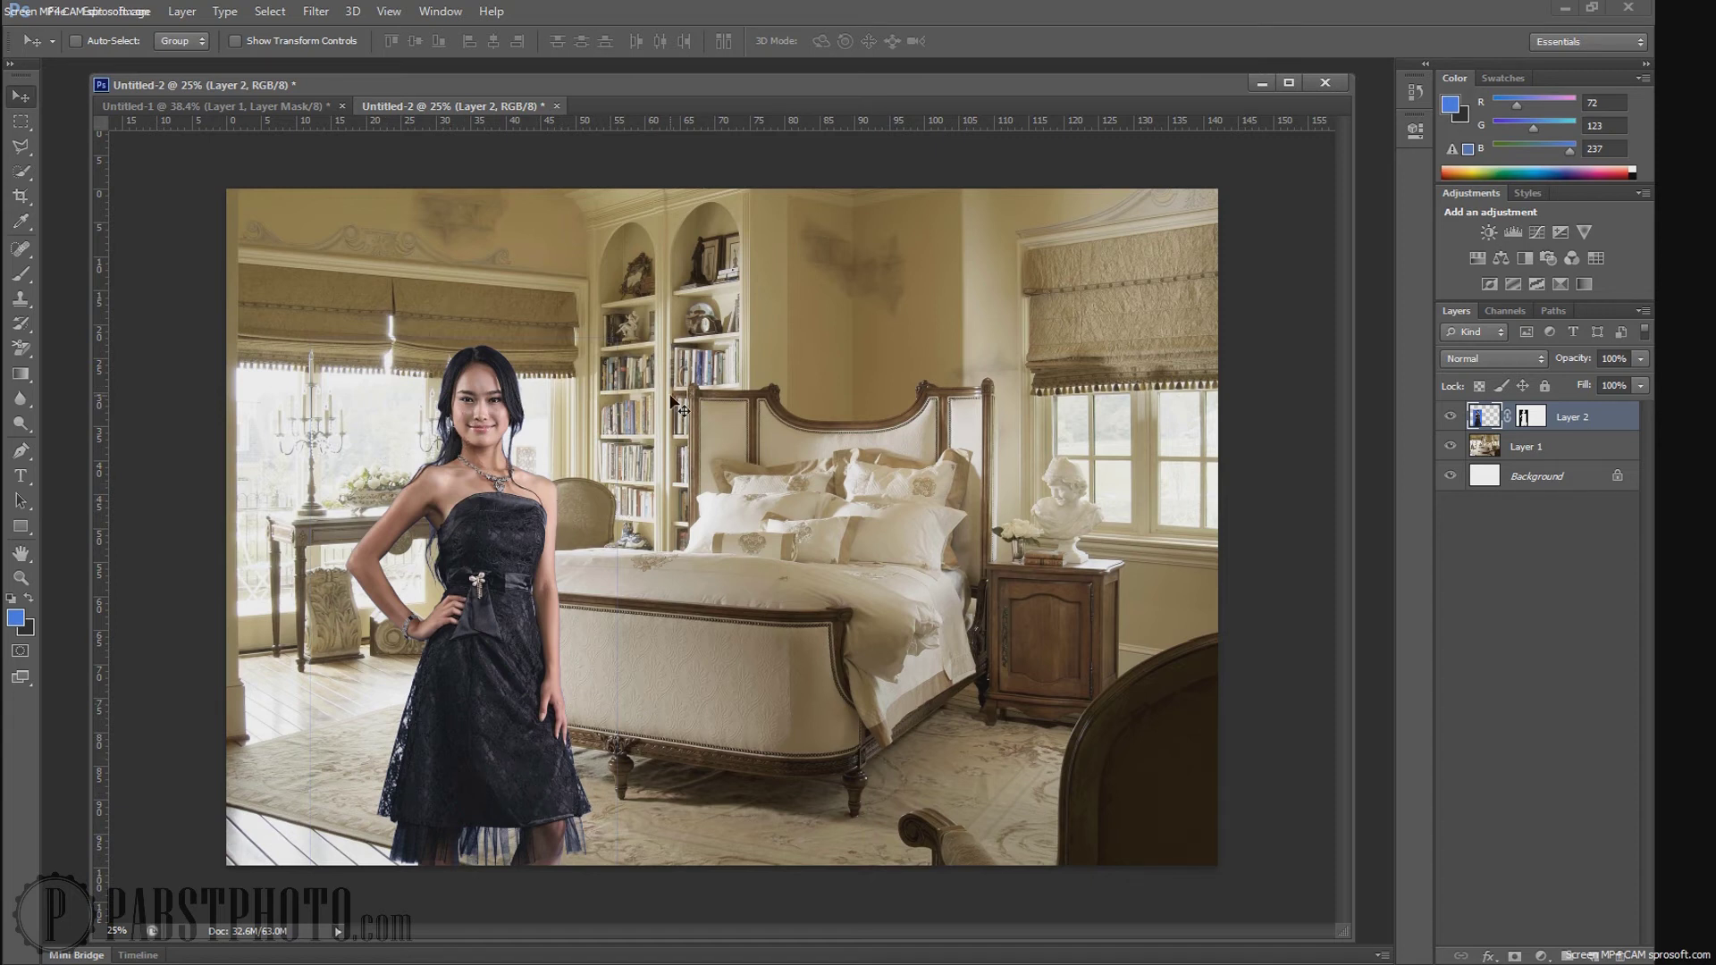
right_click(1584, 418)
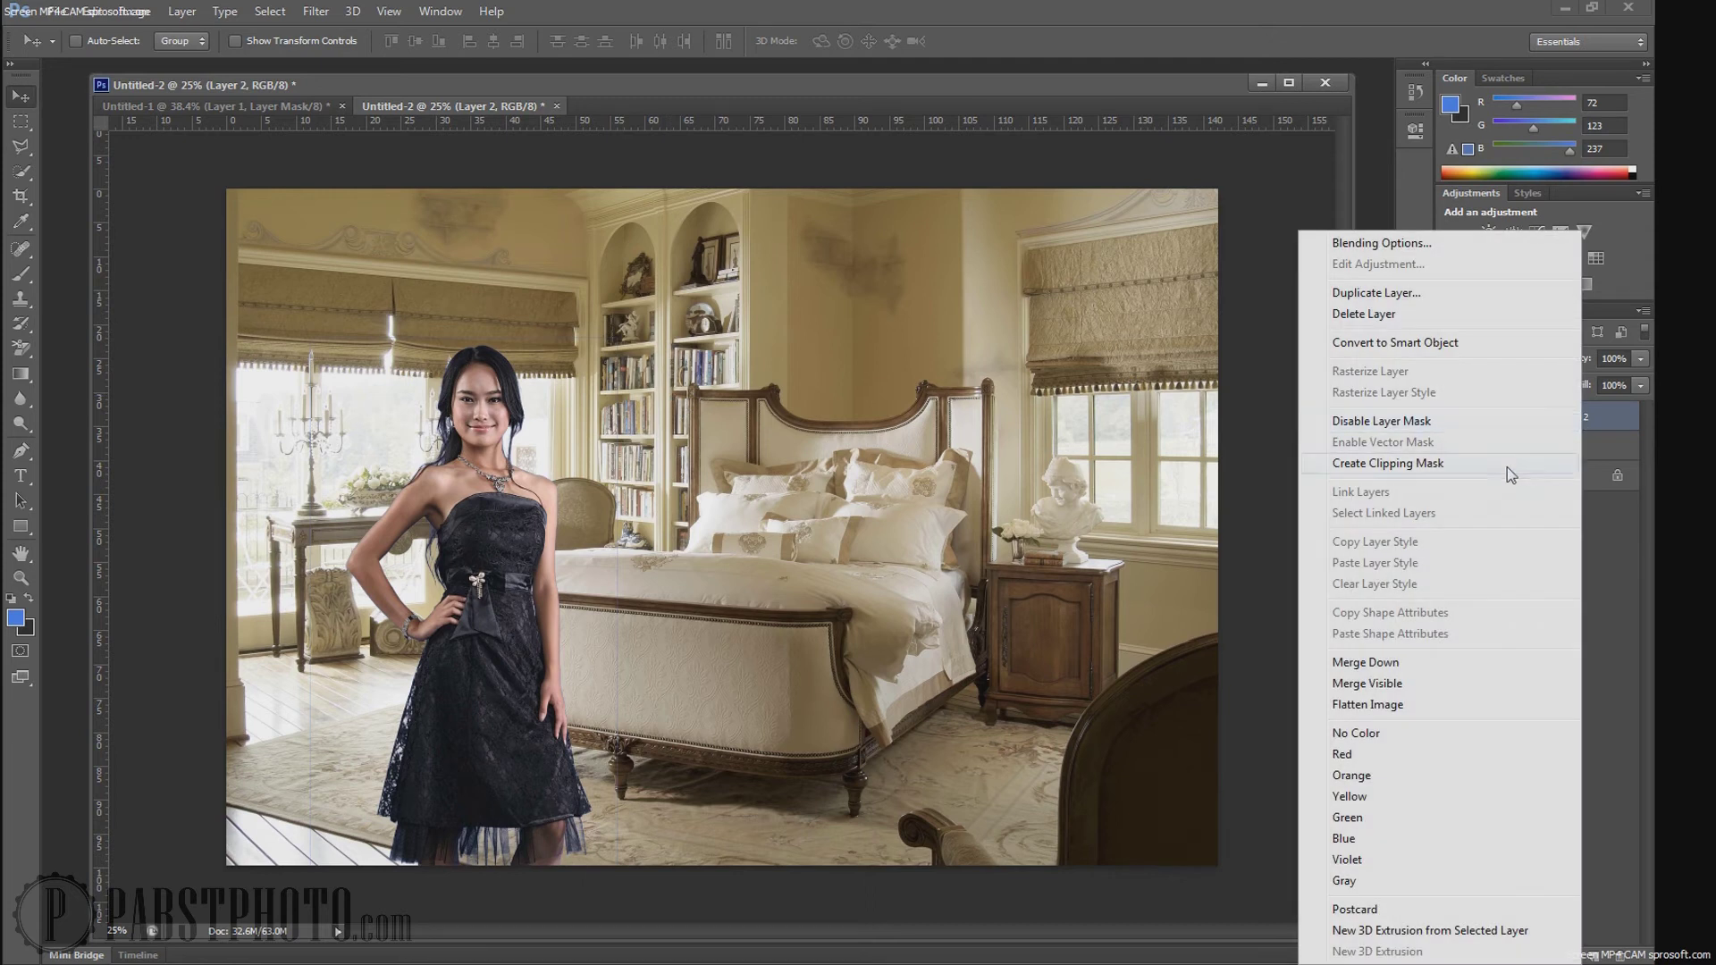
Step: Convert Layer 2 to a smart object, then try a +32 hue shift and cancel it
click(1466, 342)
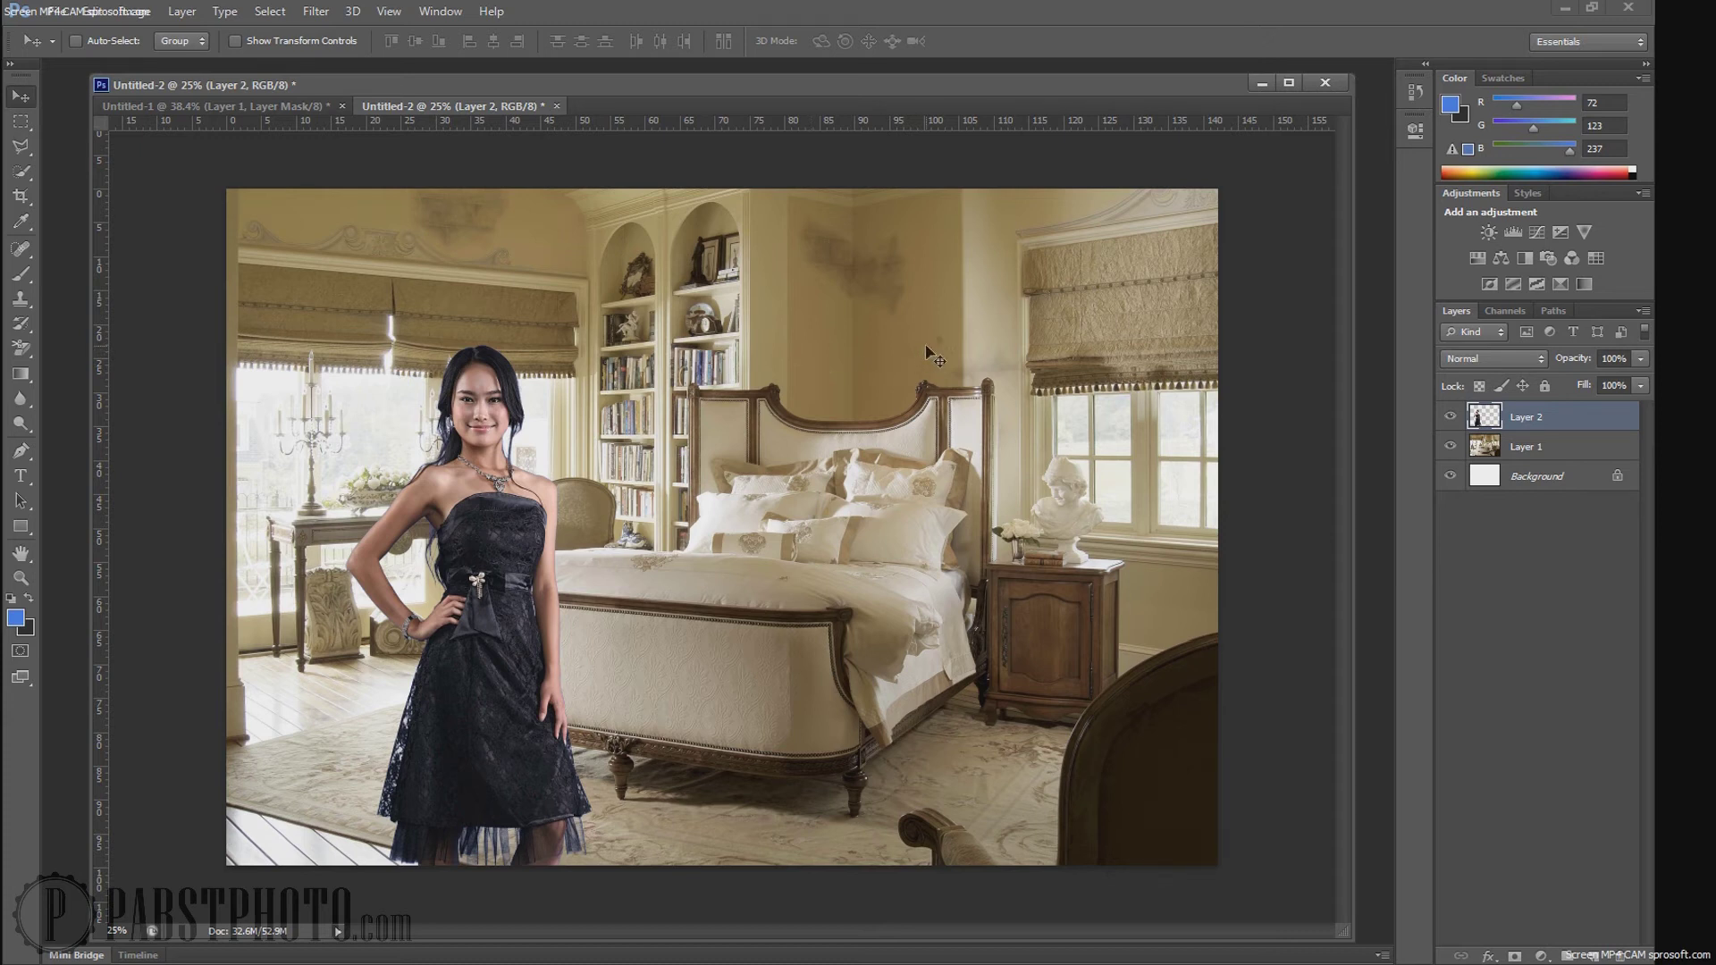
key(ctrl+u)
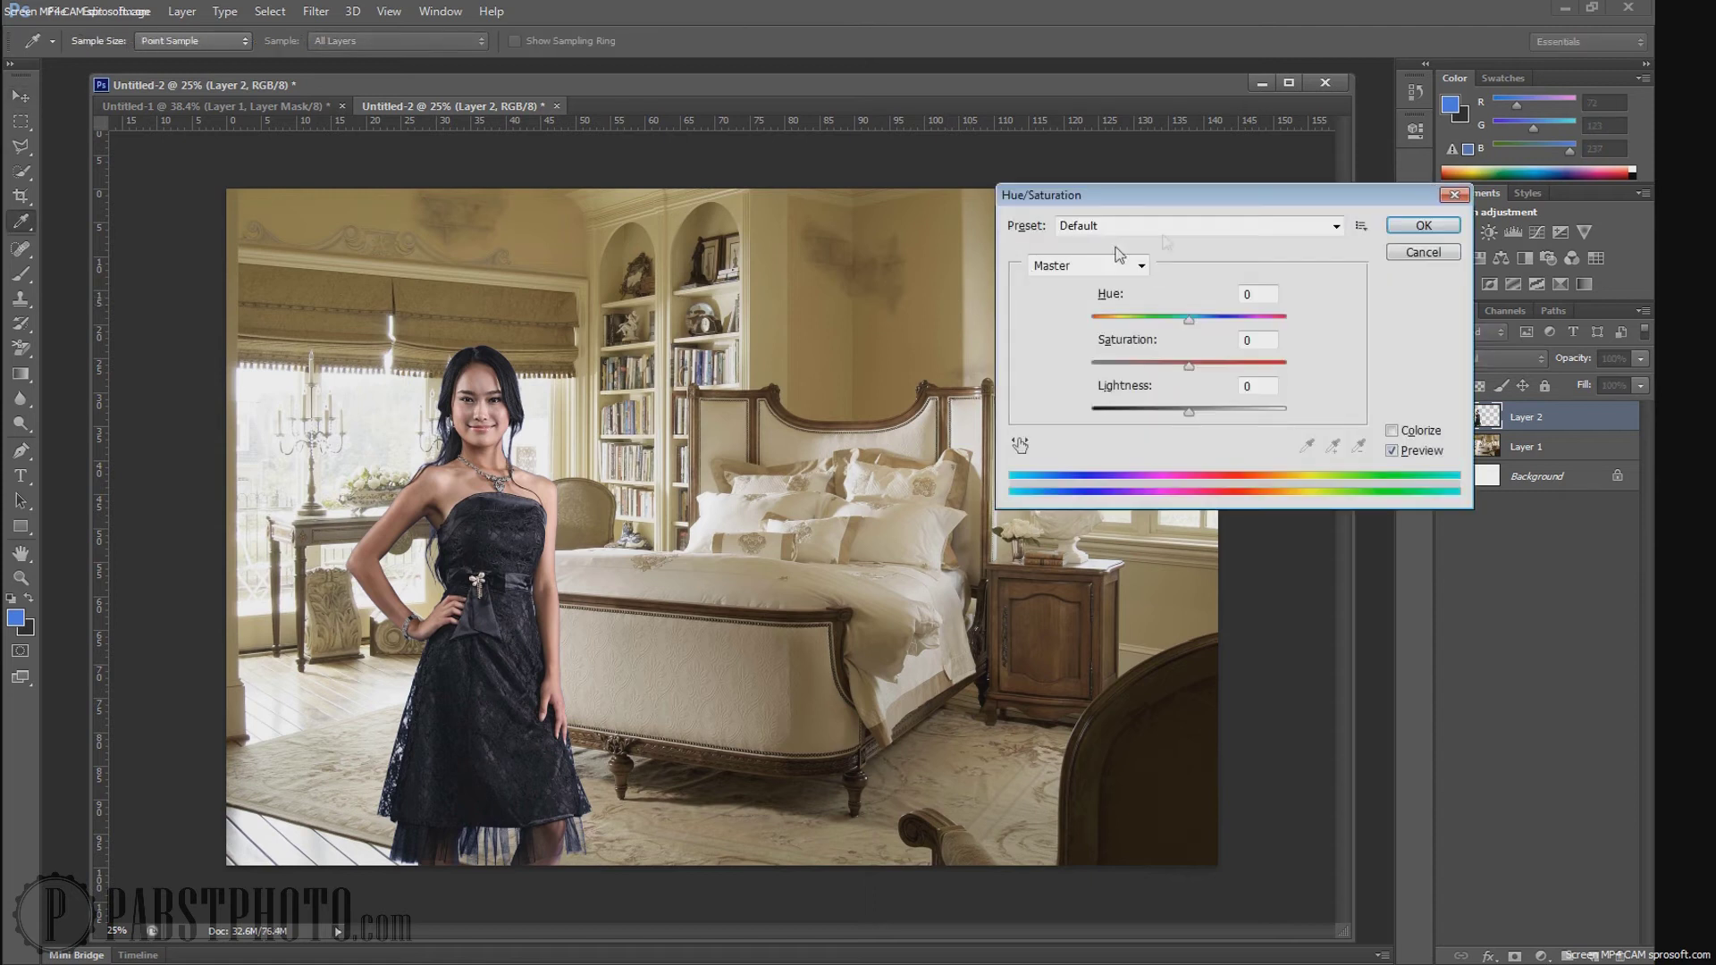
drag(1195, 207, 983, 230)
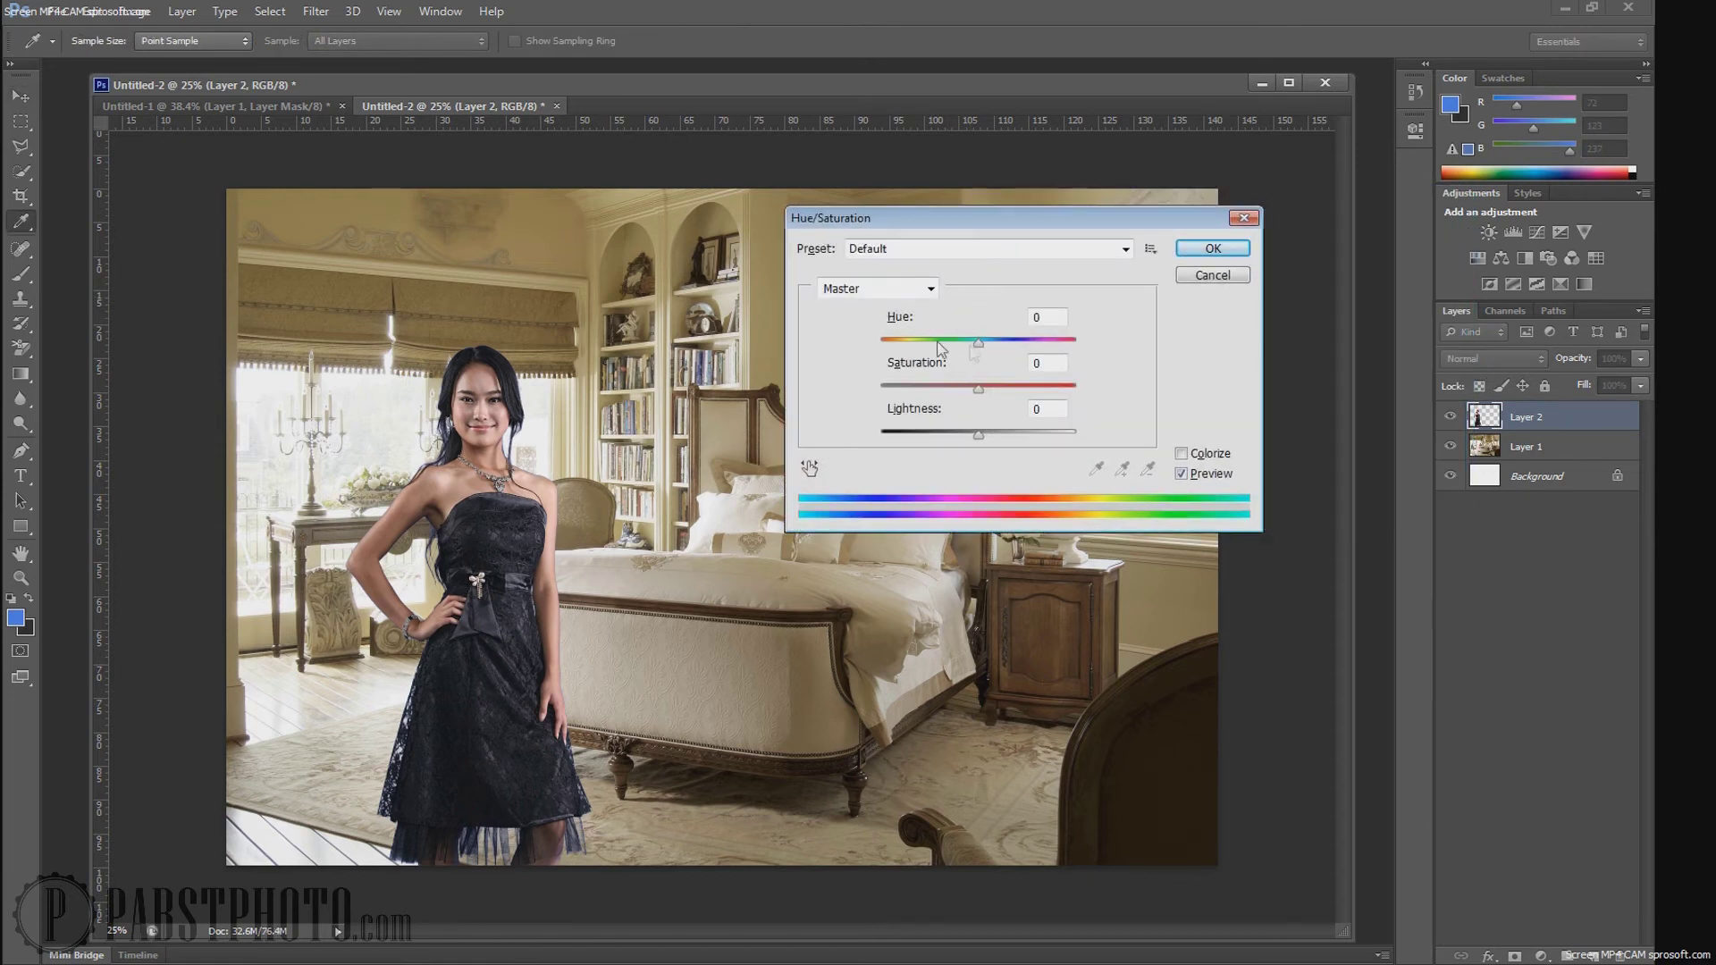
drag(977, 343, 1022, 356)
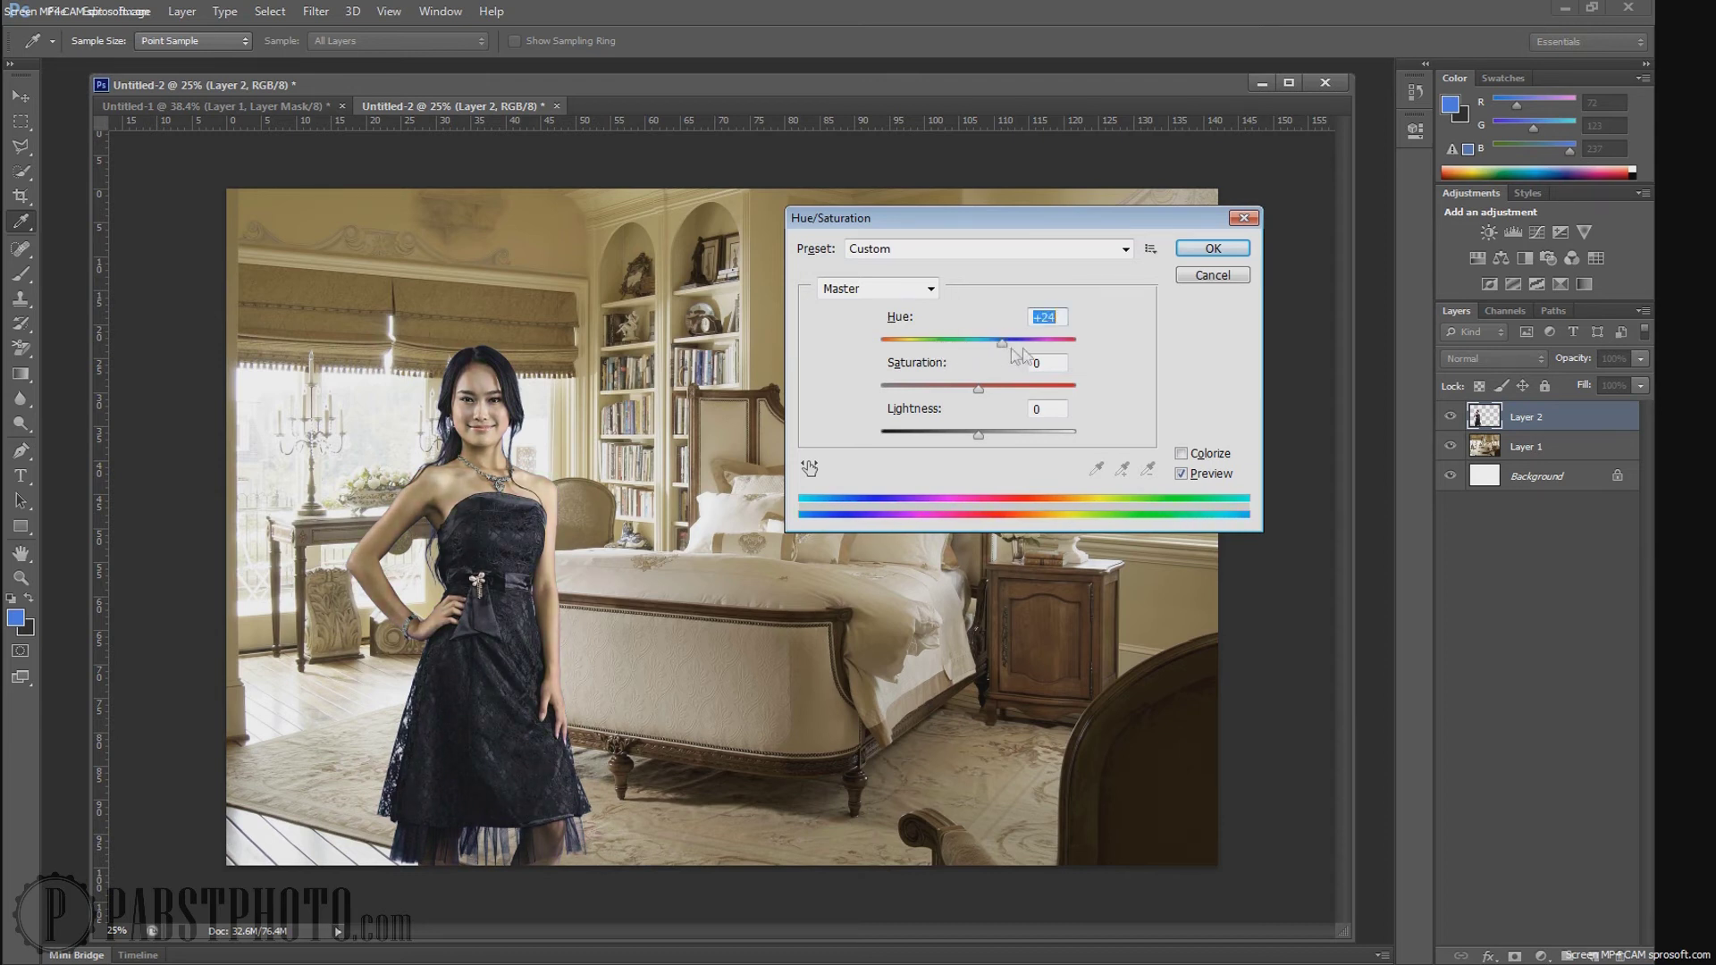
click(1208, 277)
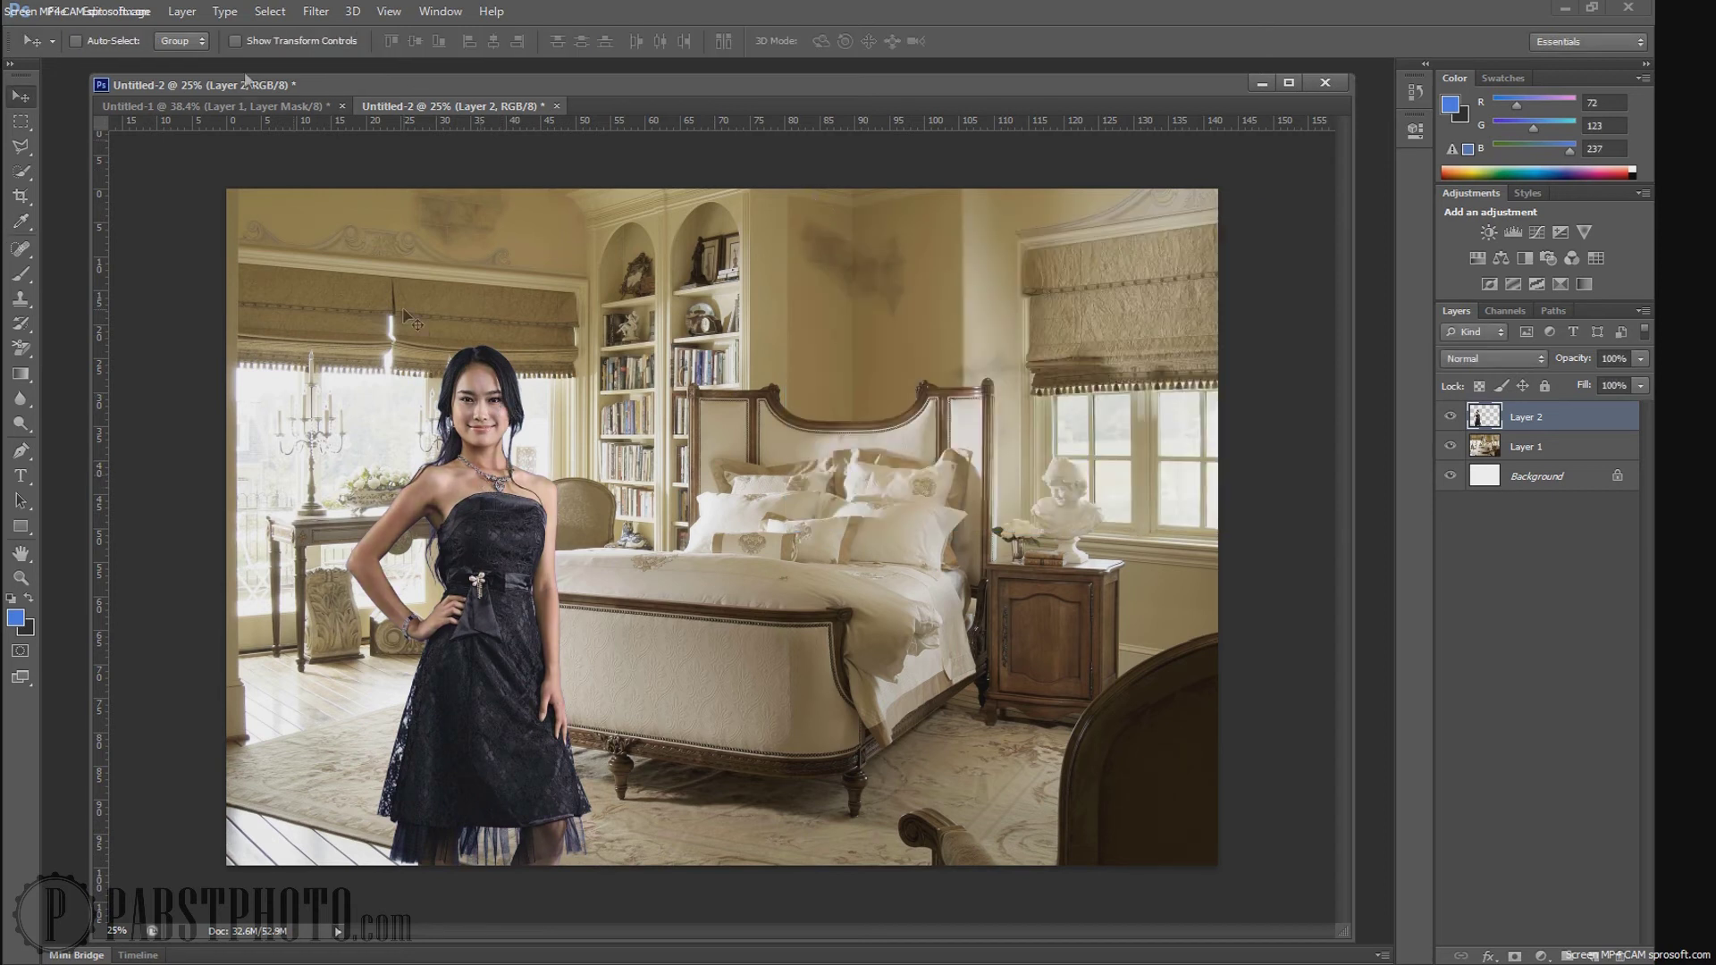
click(134, 11)
Step: Apply a Warming Filter (85) Photo Filter at 18% density to the woman's layer
mouse_move(164, 59)
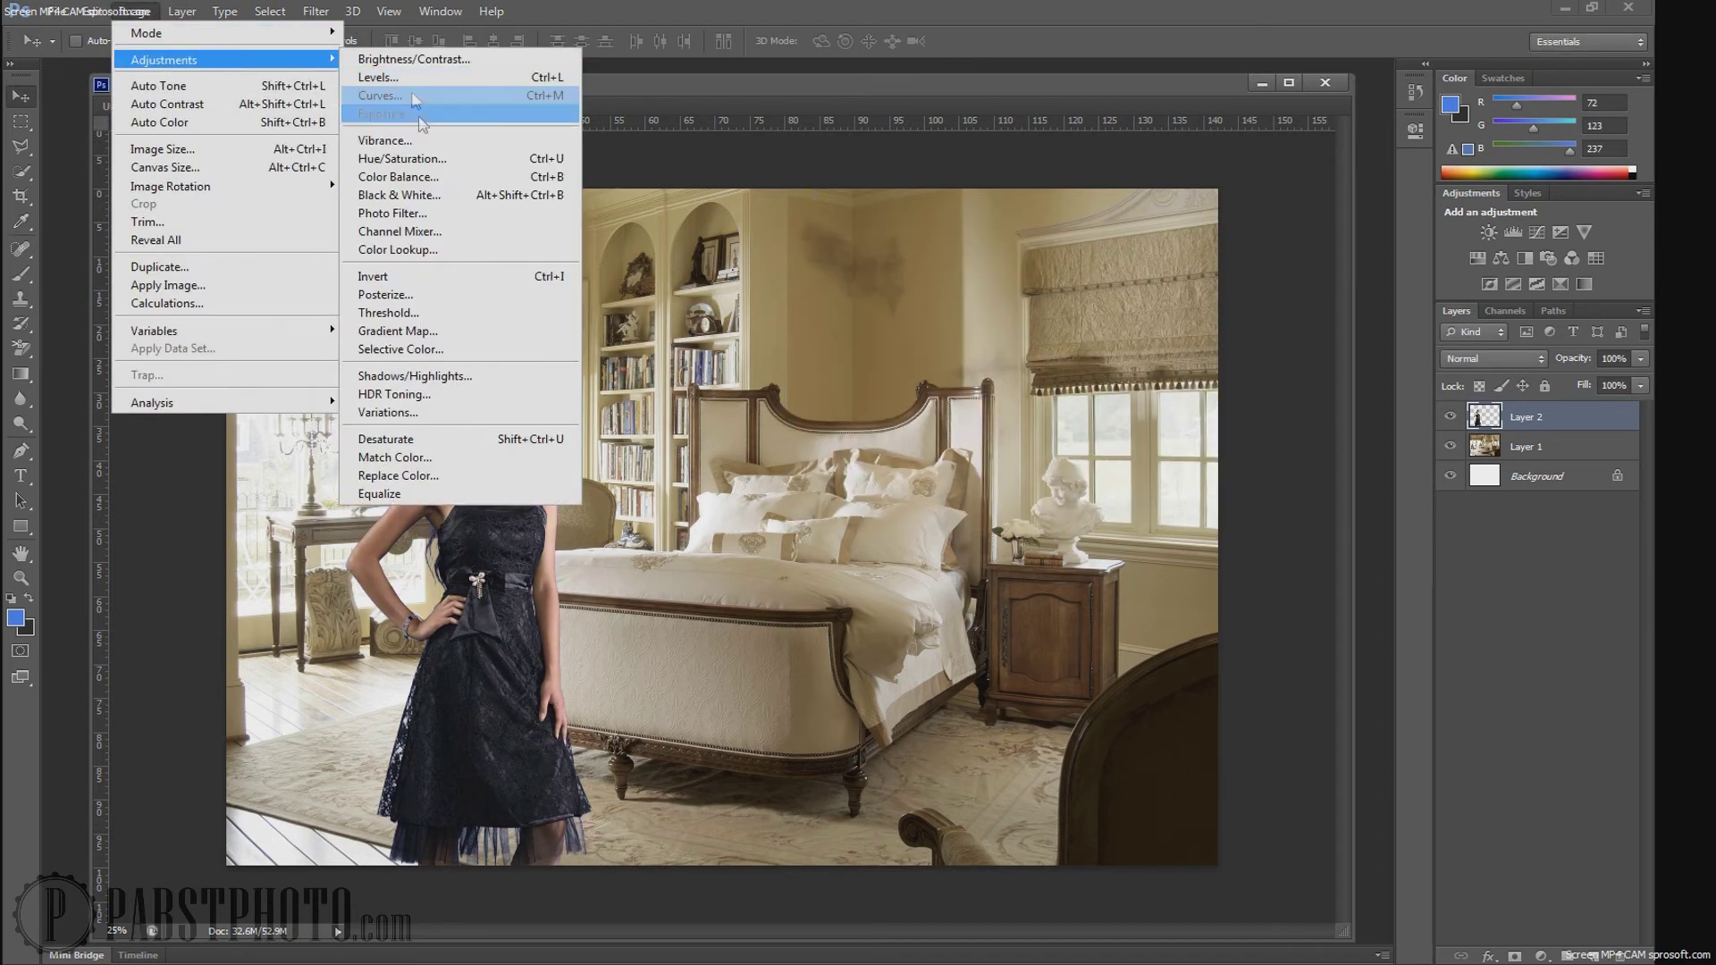
click(444, 213)
drag(786, 250, 917, 246)
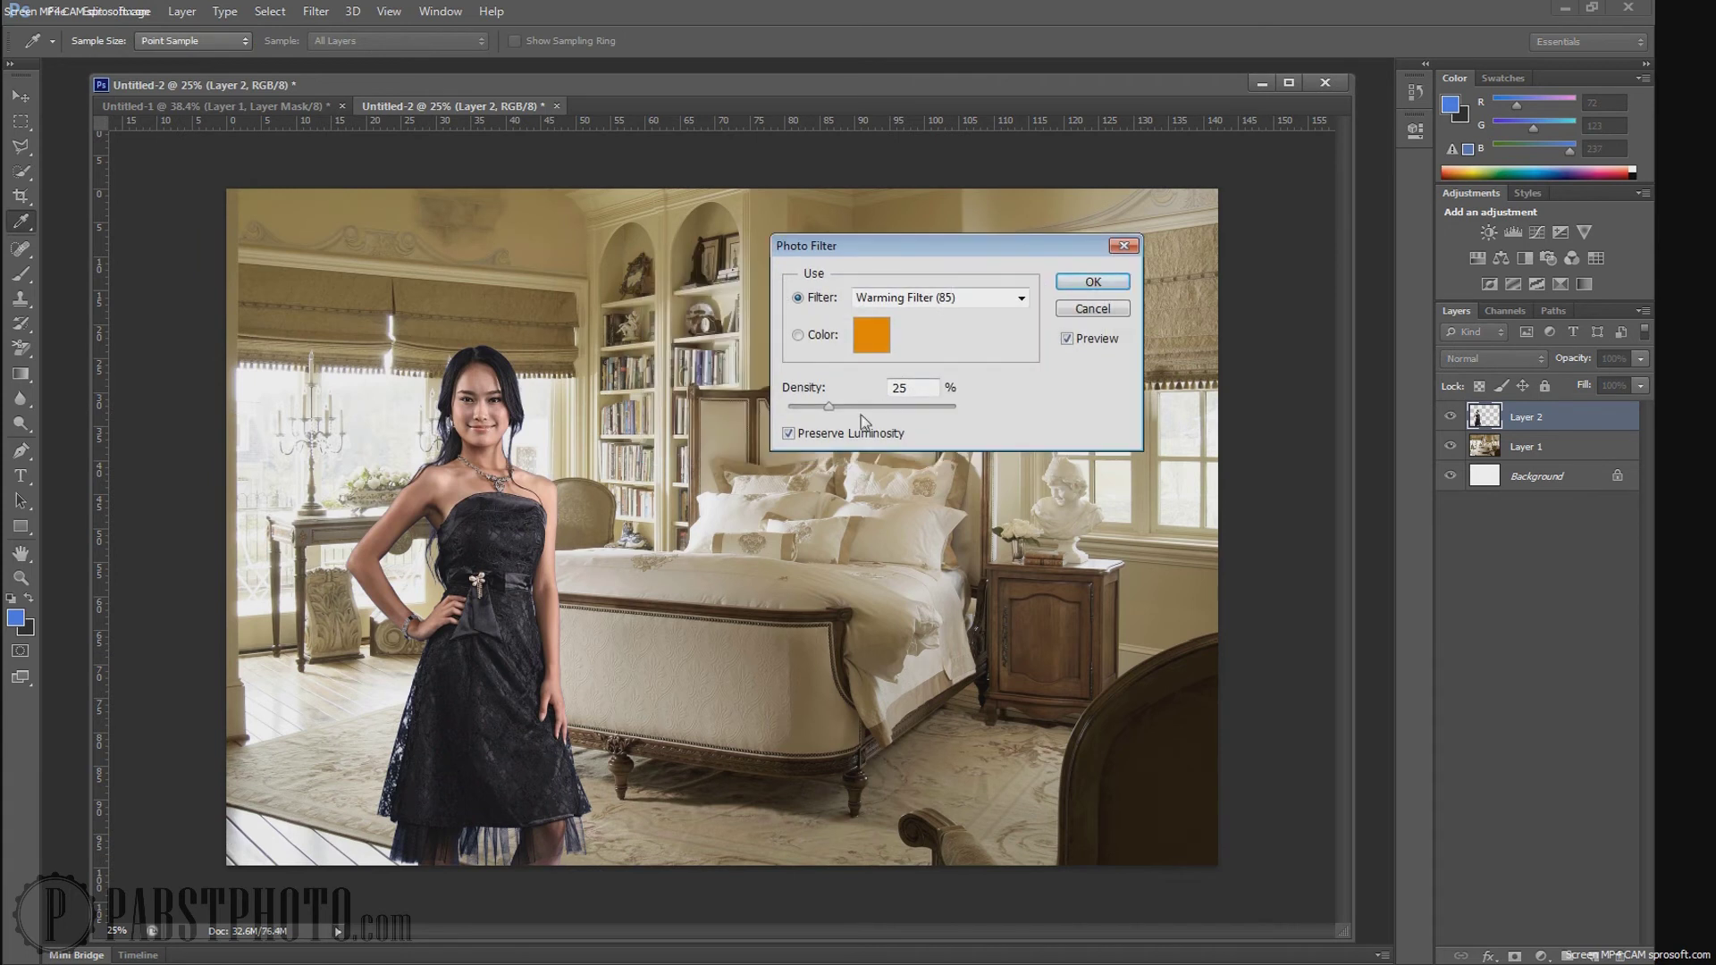
drag(863, 416, 955, 413)
click(824, 337)
click(815, 300)
drag(955, 409, 883, 411)
click(1092, 281)
key(v)
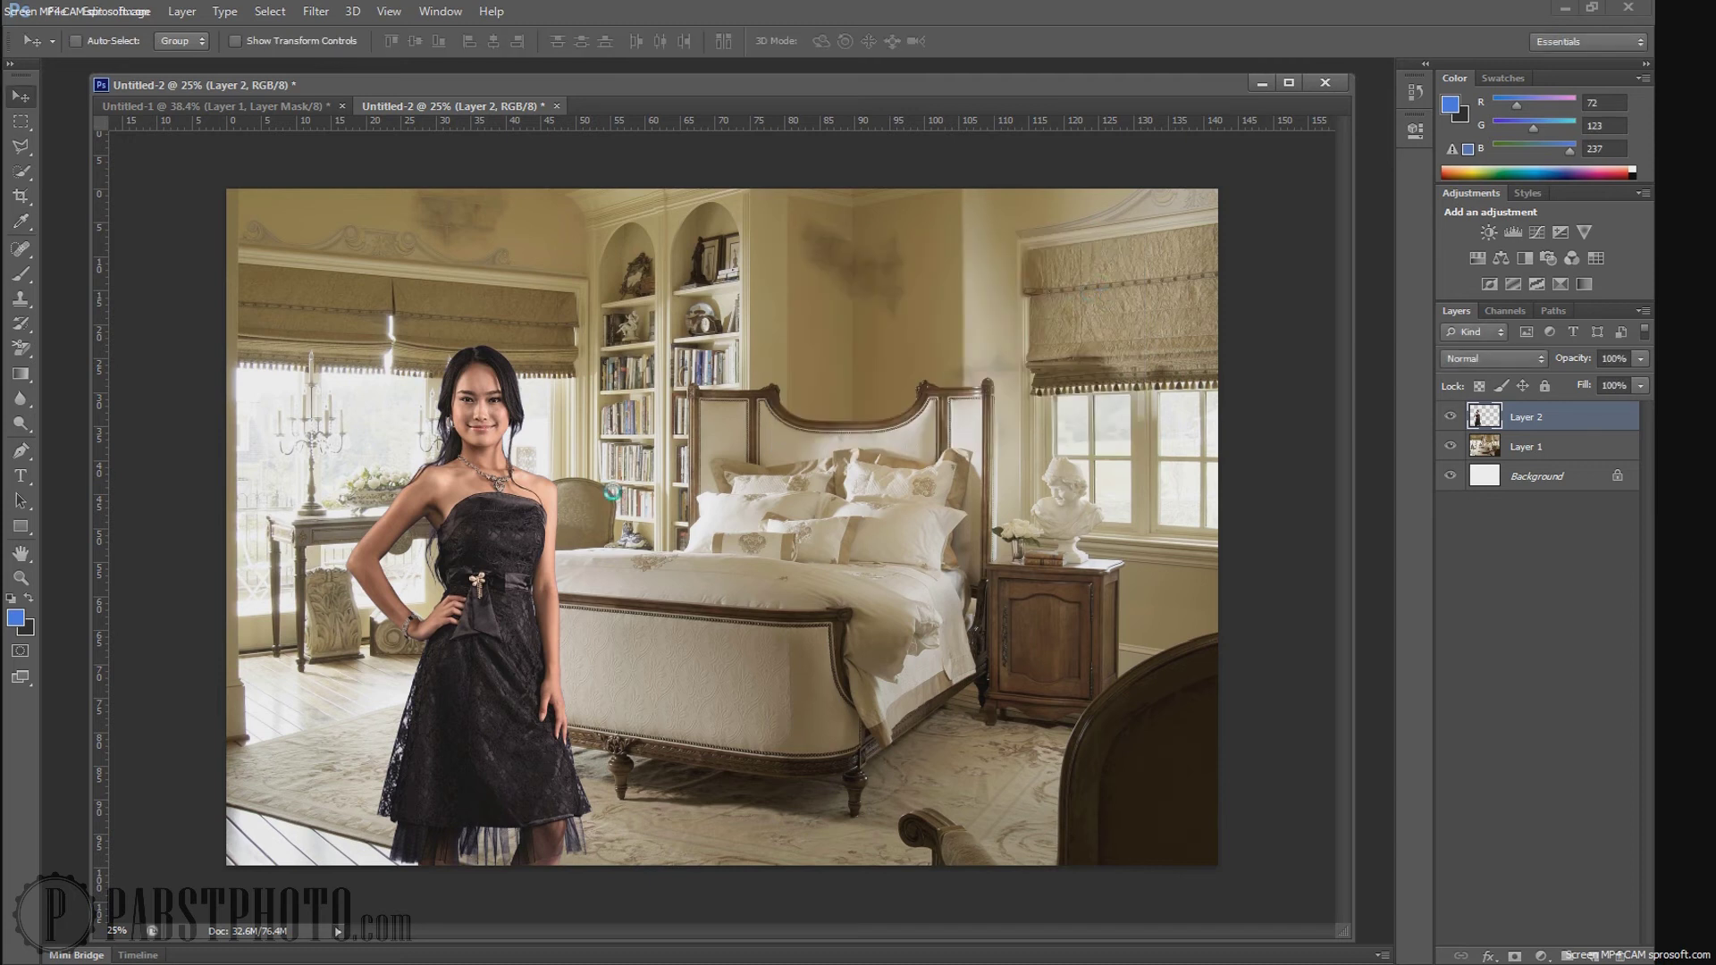
scroll(623, 497, up, 1)
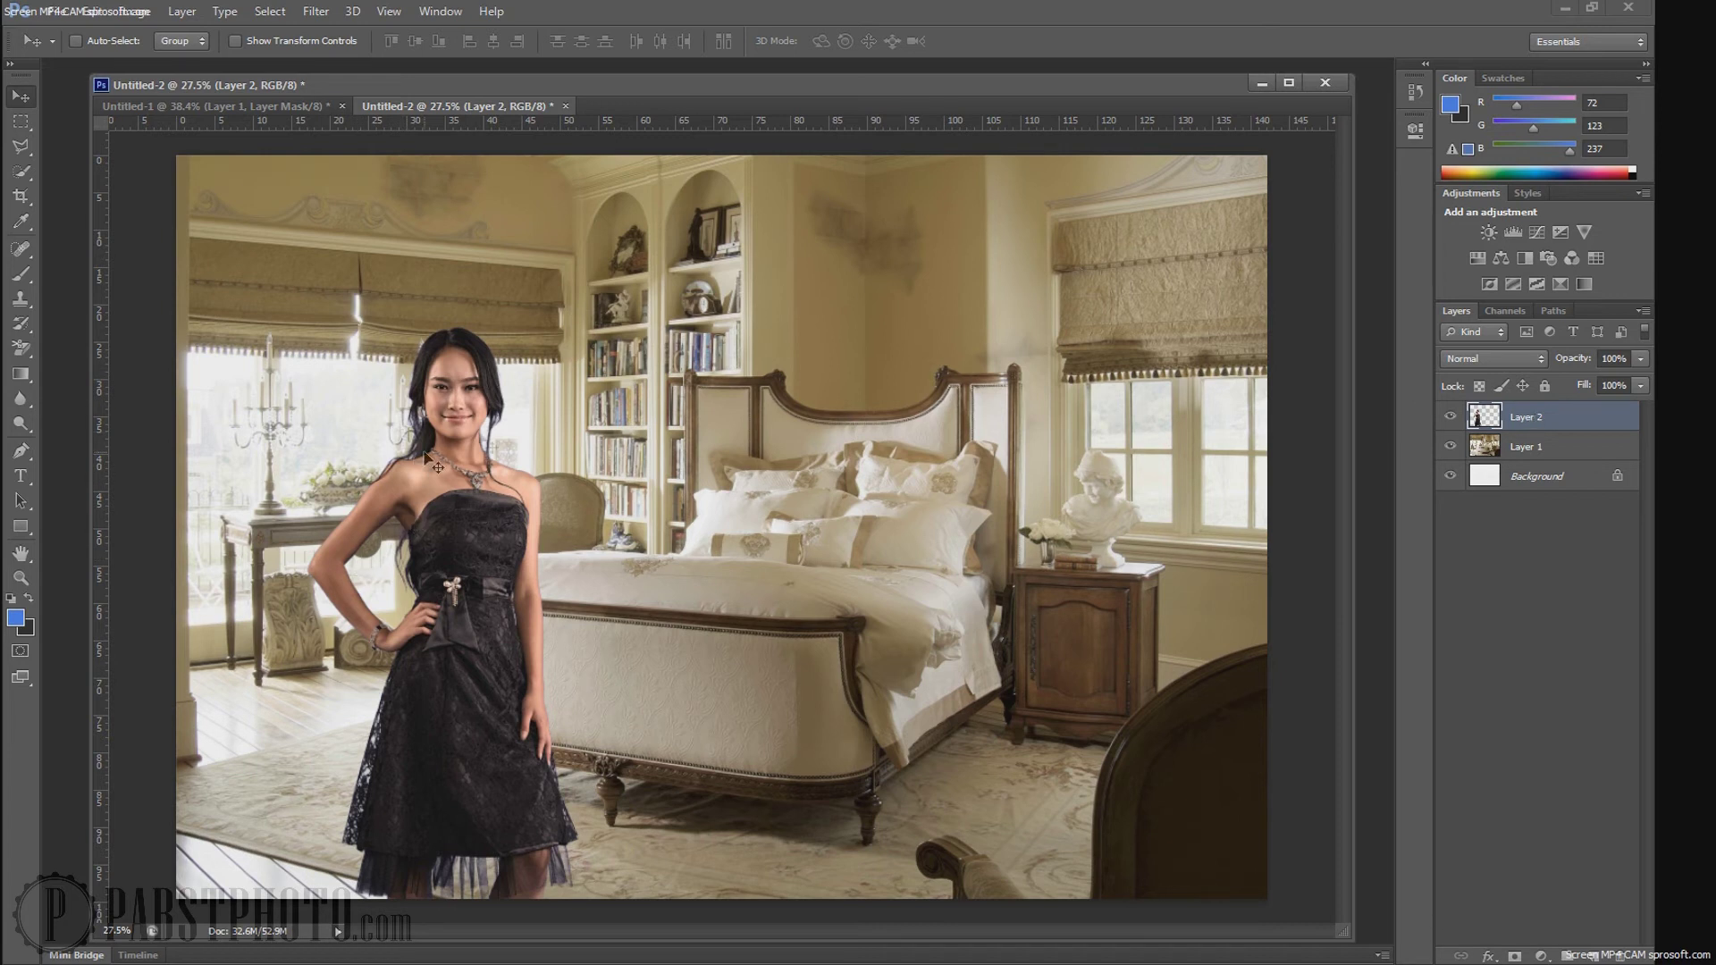
scroll(374, 487, up, 4)
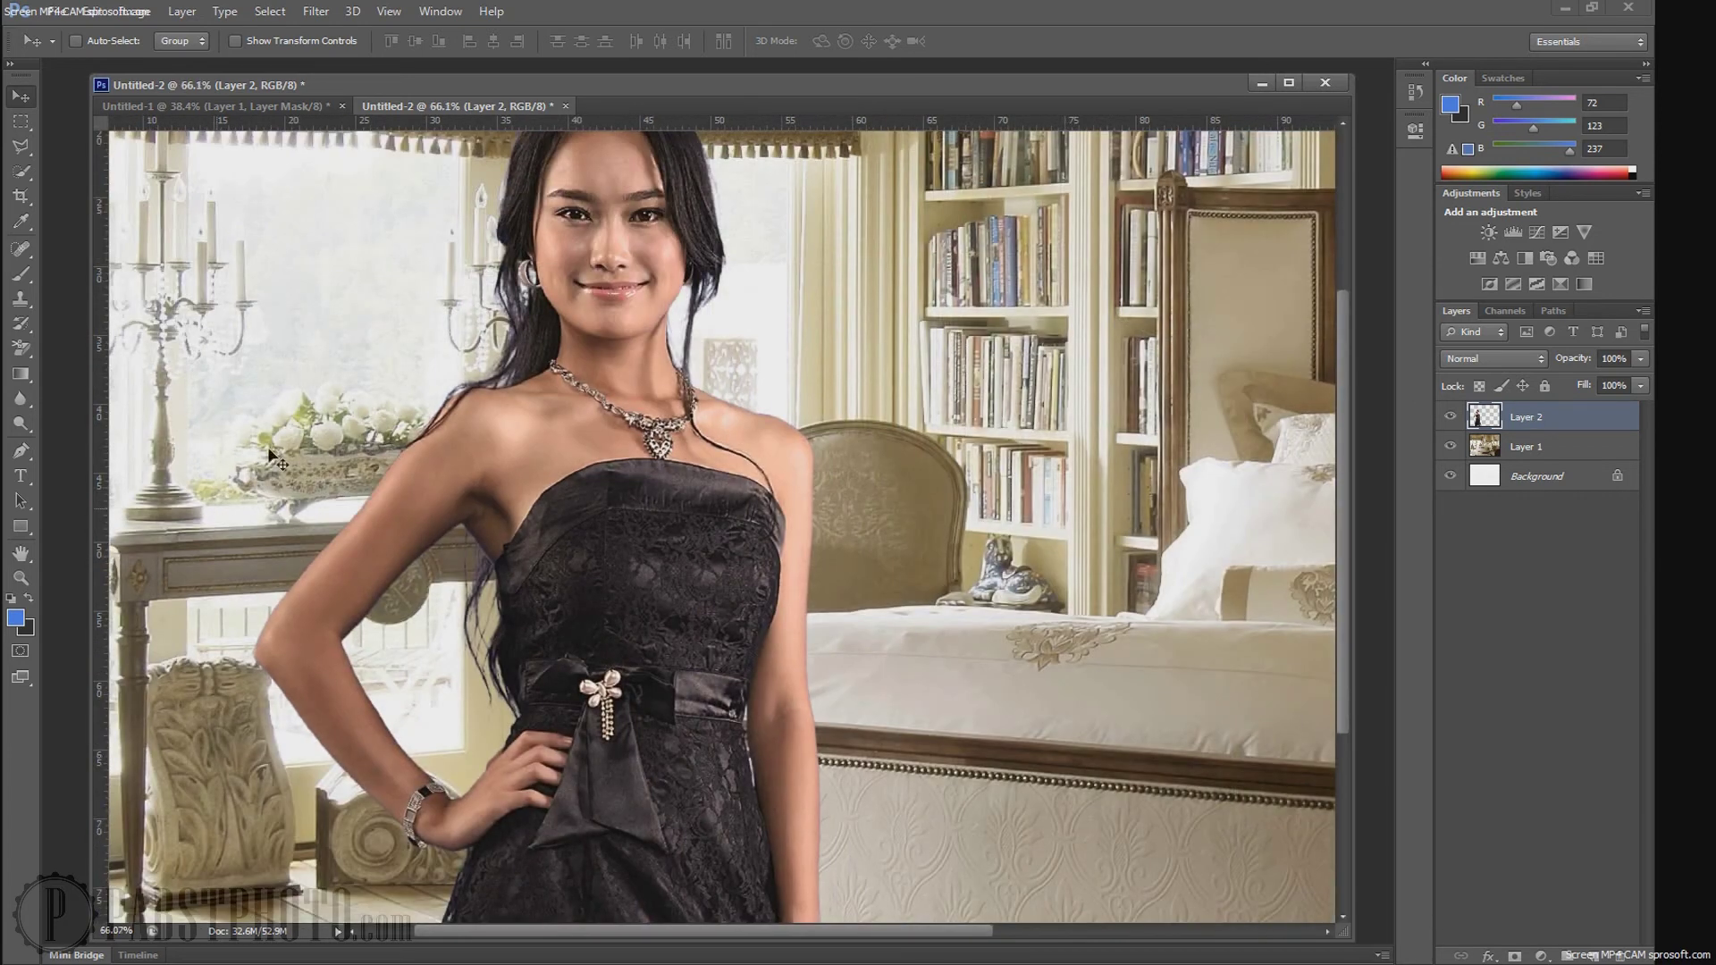
key(ctrl+0)
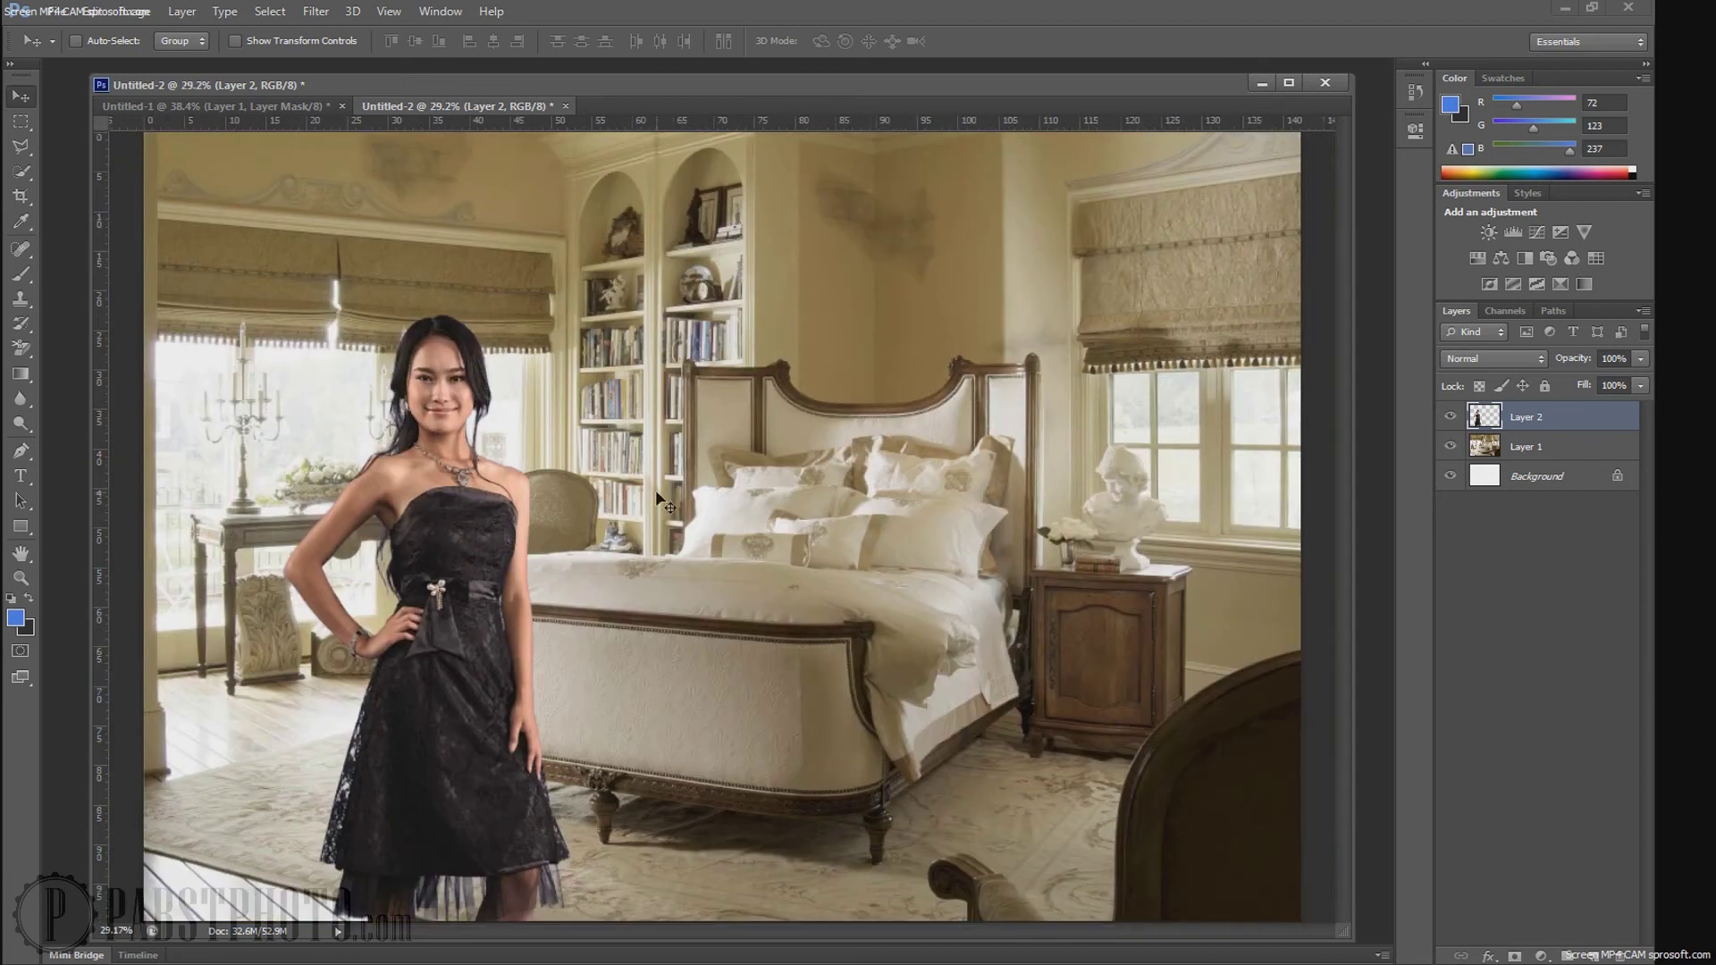
click(21, 399)
Step: Dodge the woman's upper arm, shoulder top and outer elbow to lighten them
click(21, 426)
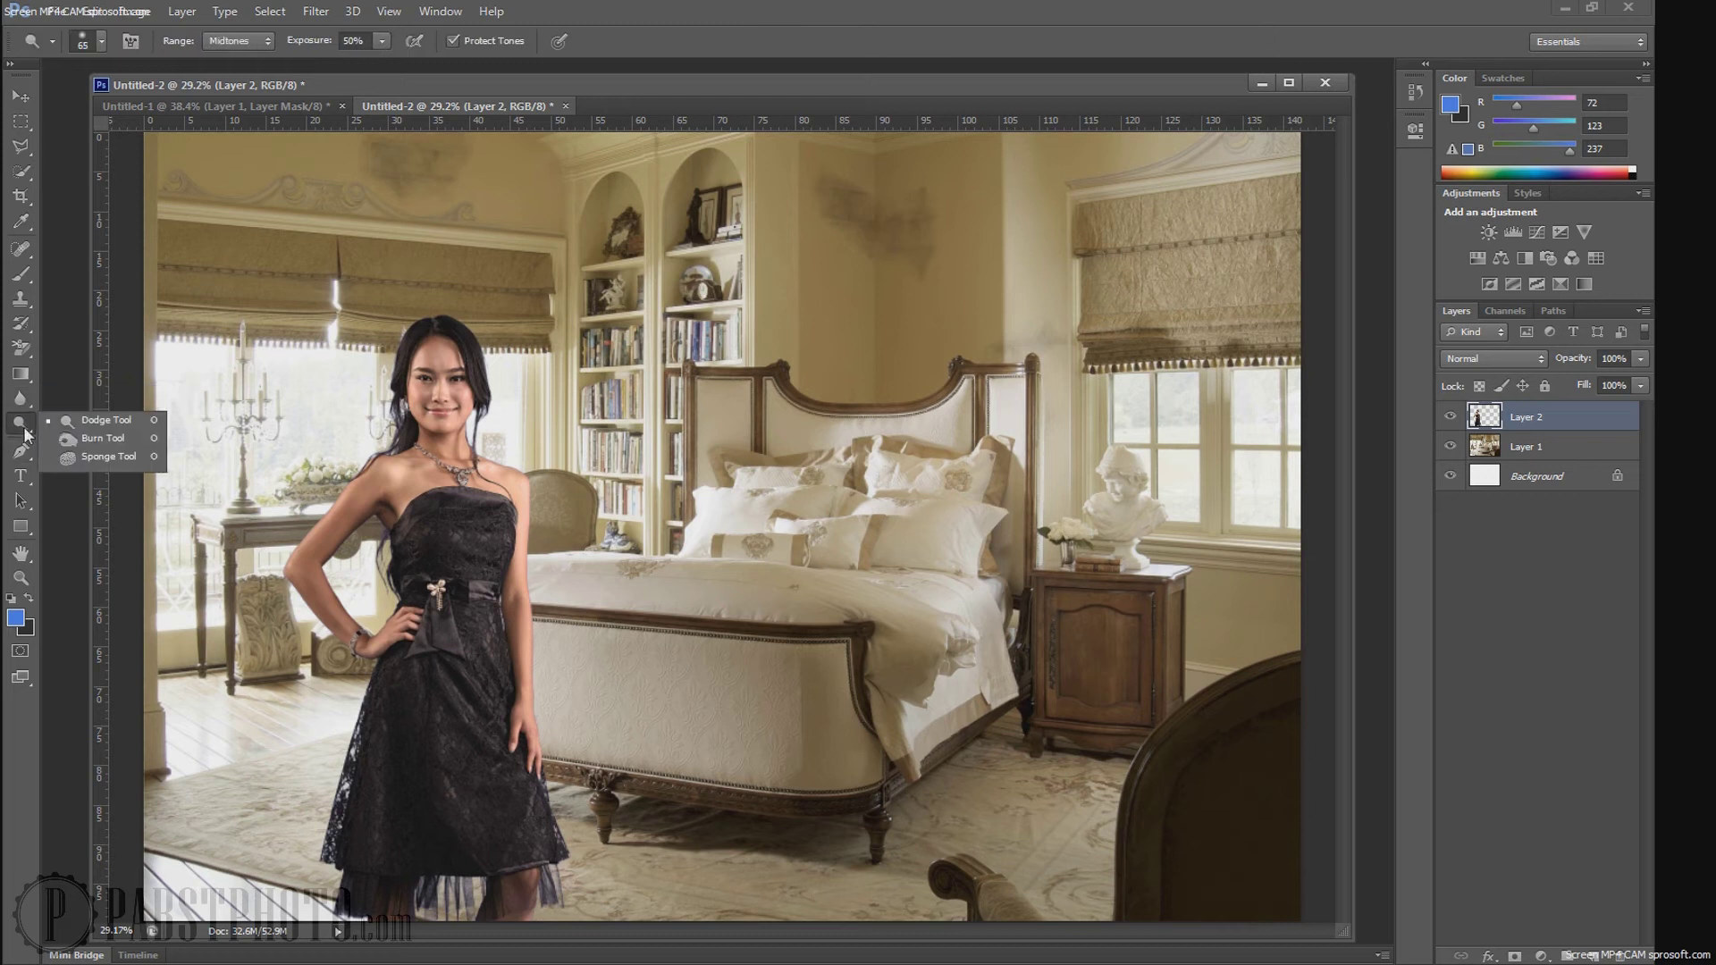
click(105, 420)
scroll(286, 527, up, 5)
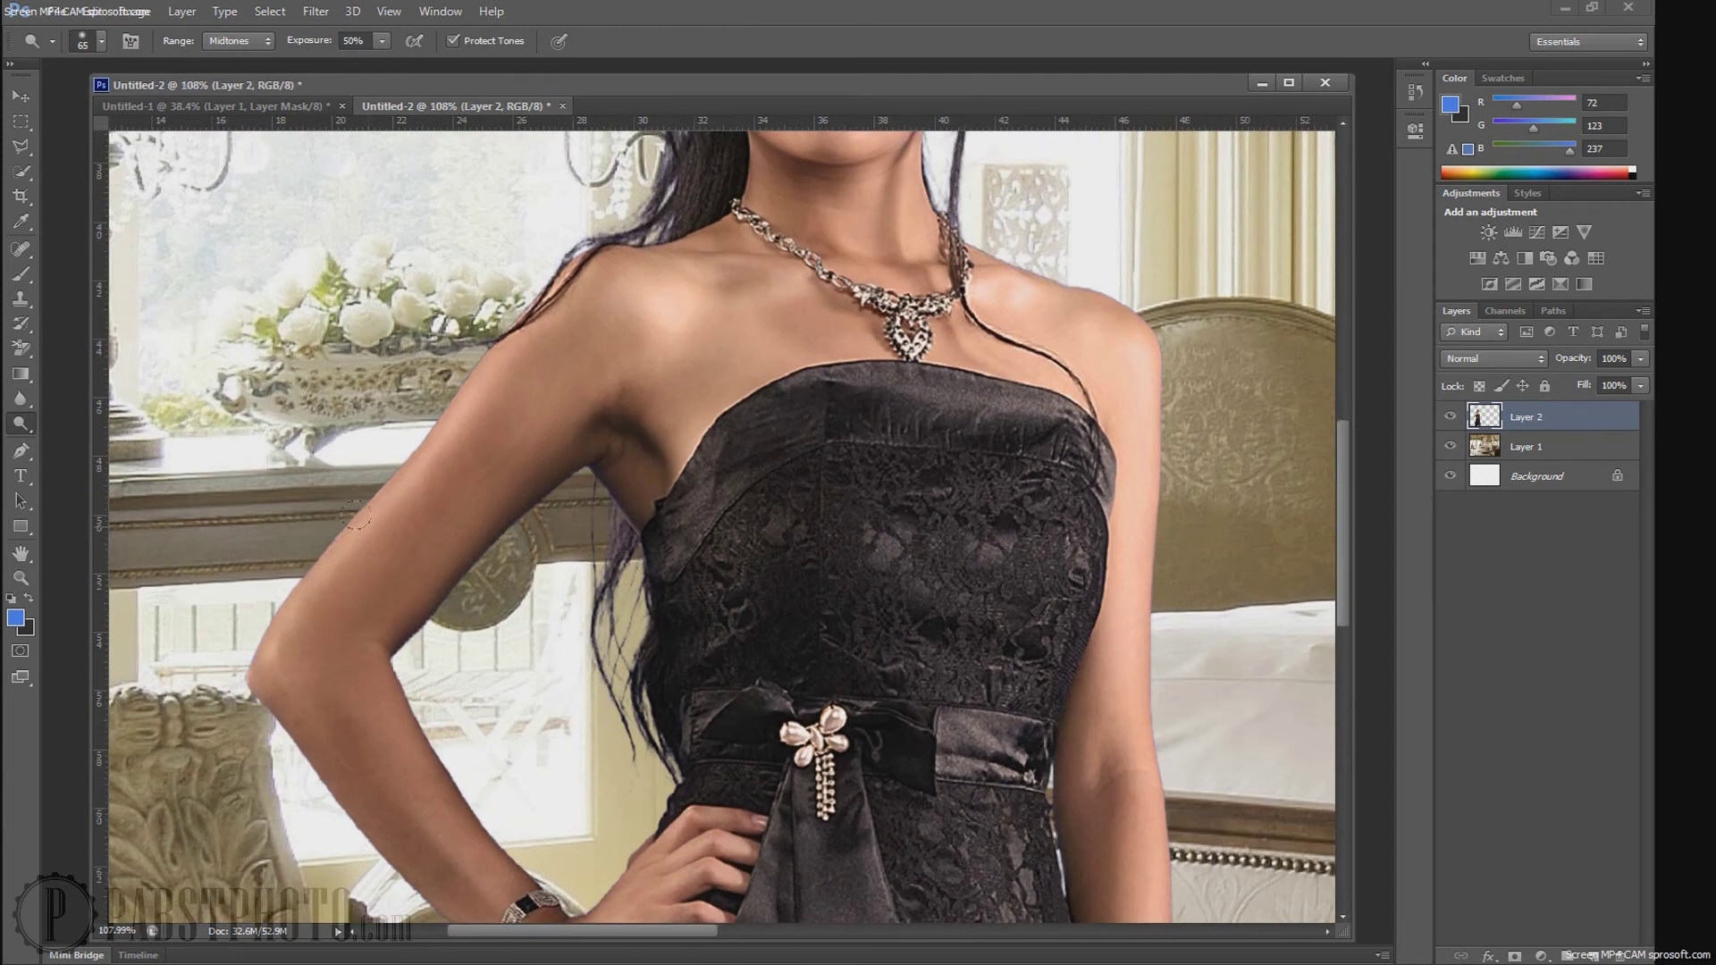
mouse_move(355, 516)
mouse_down()
mouse_move(269, 595)
mouse_move(398, 482)
mouse_move(478, 371)
mouse_up()
drag(553, 303, 505, 350)
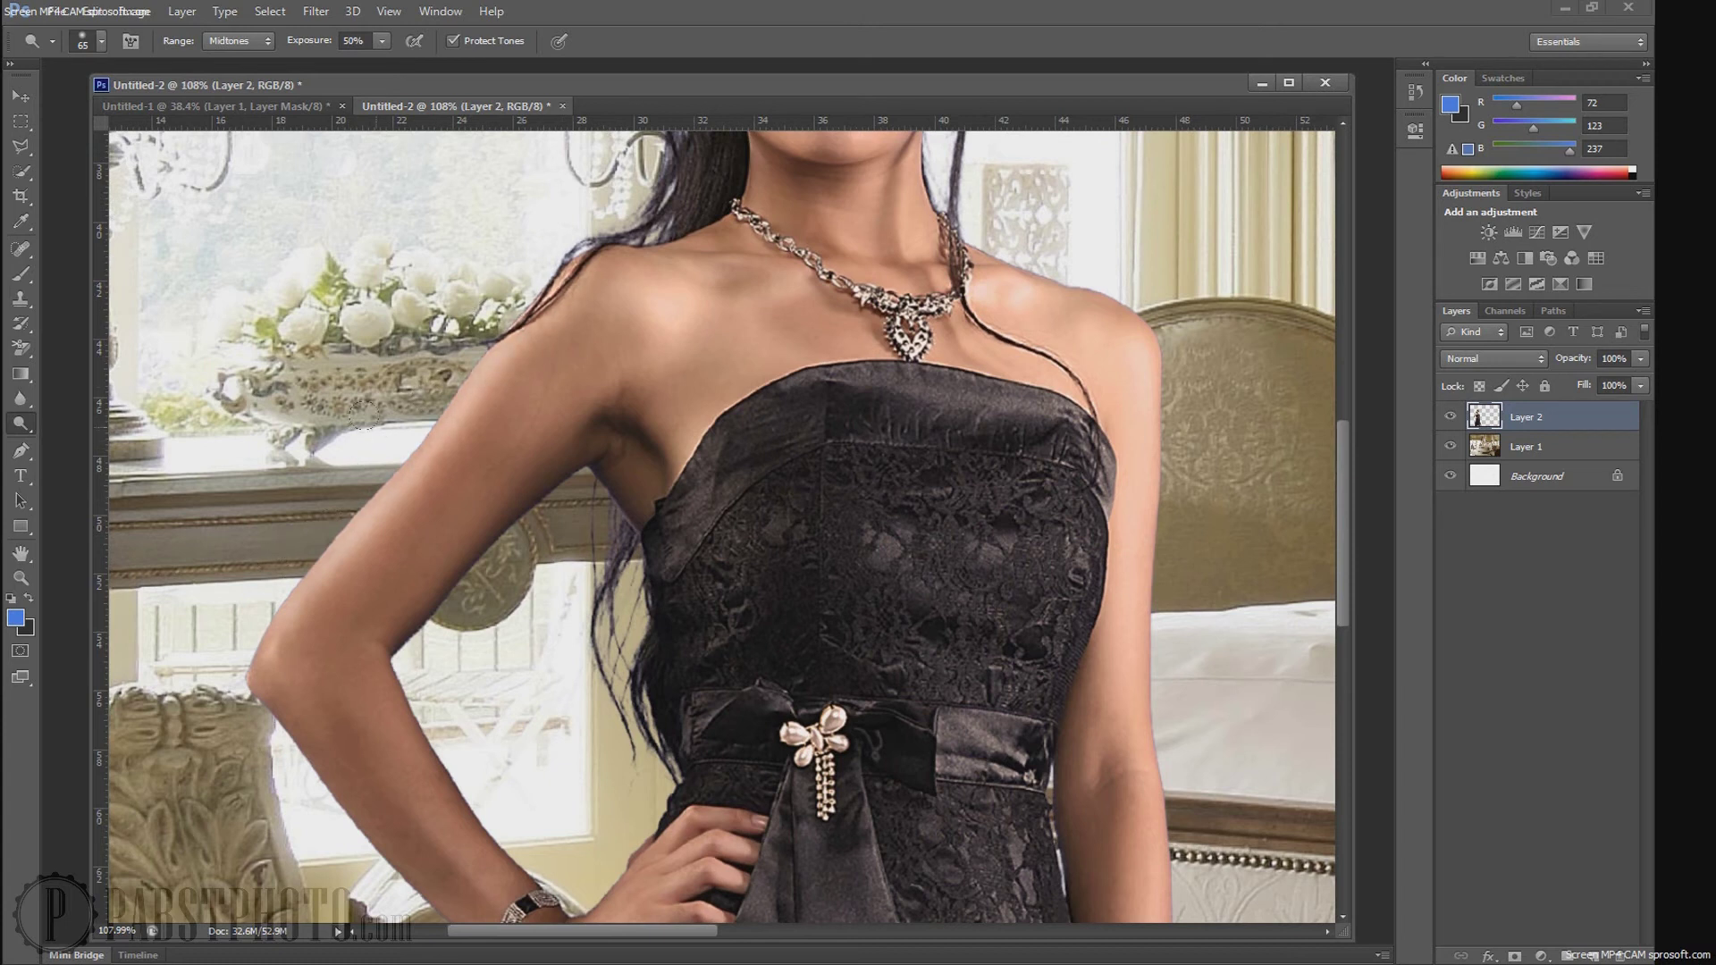
drag(301, 530, 219, 672)
Step: Select the bedroom layer, Layer 1, for adjustment
scroll(759, 468, down, 1)
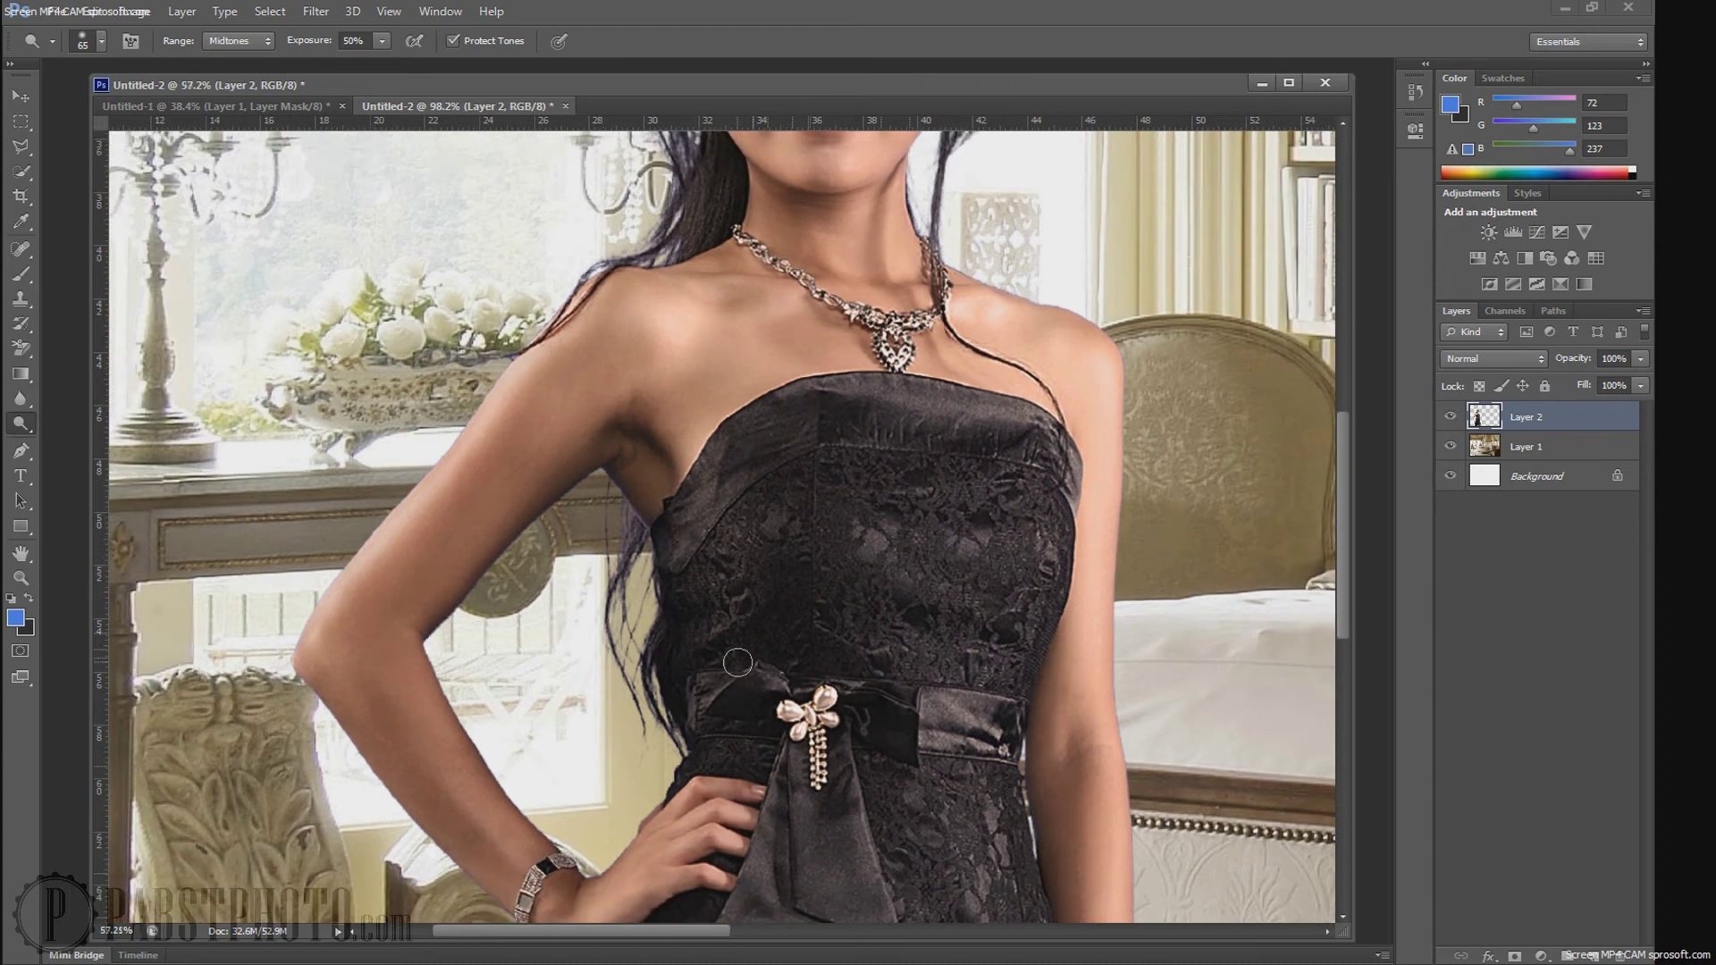
scroll(737, 662, down, 5)
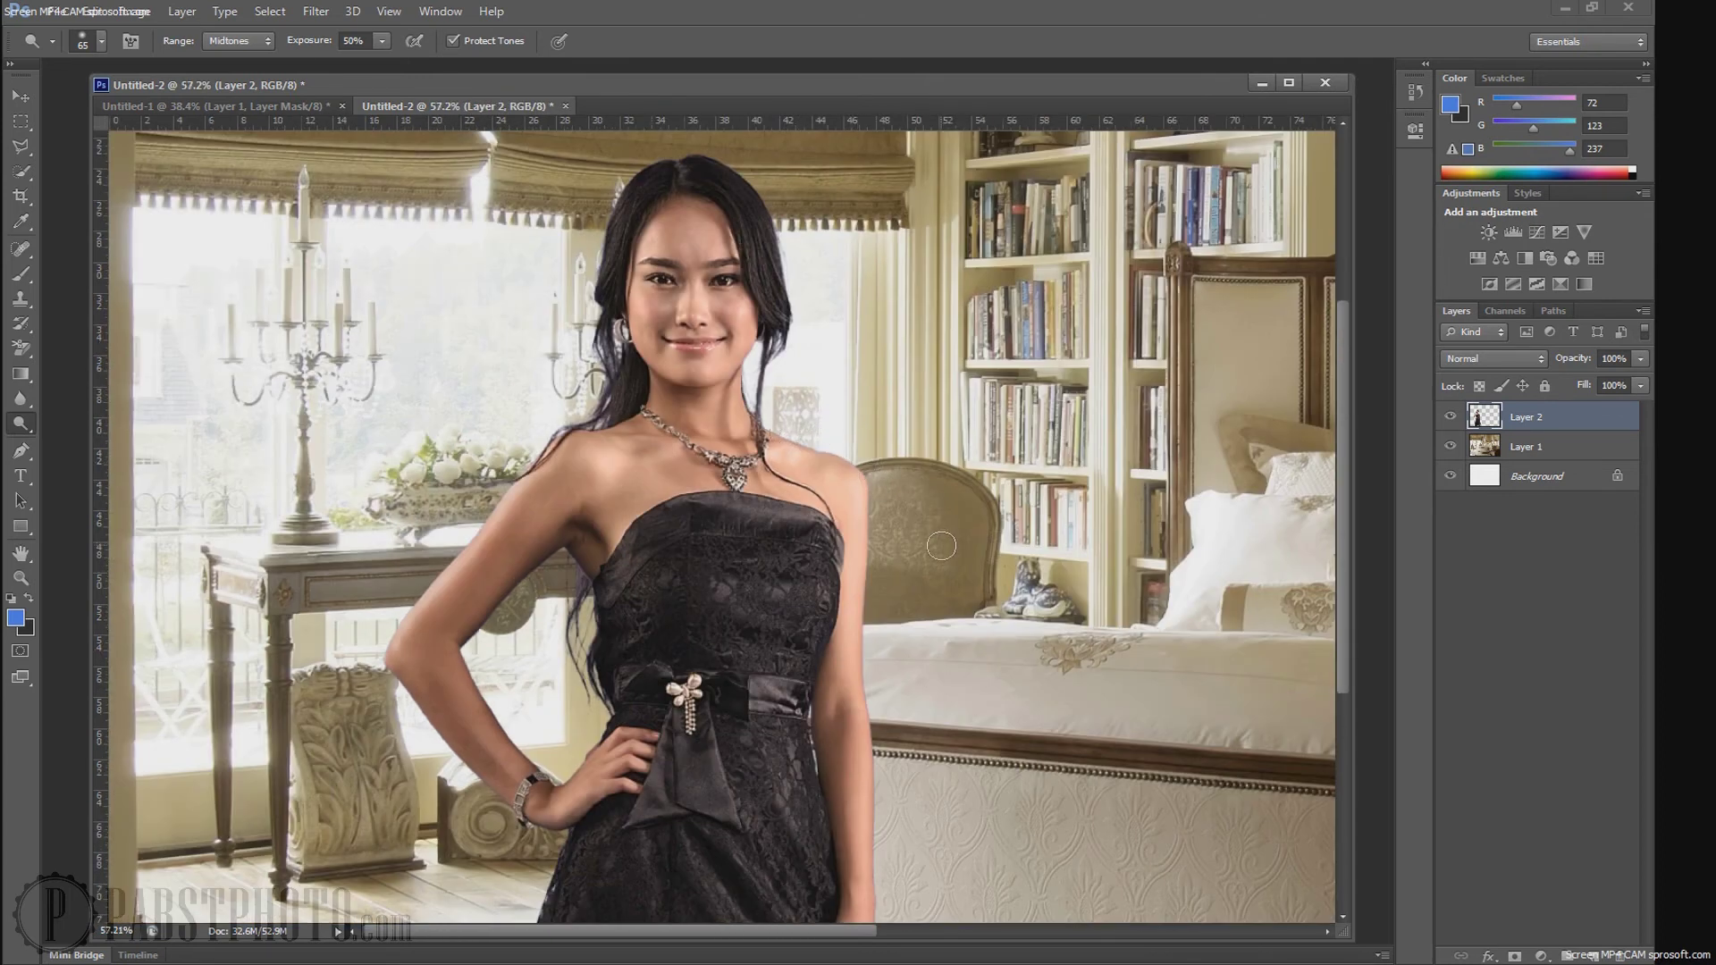
scroll(941, 545, down, 2)
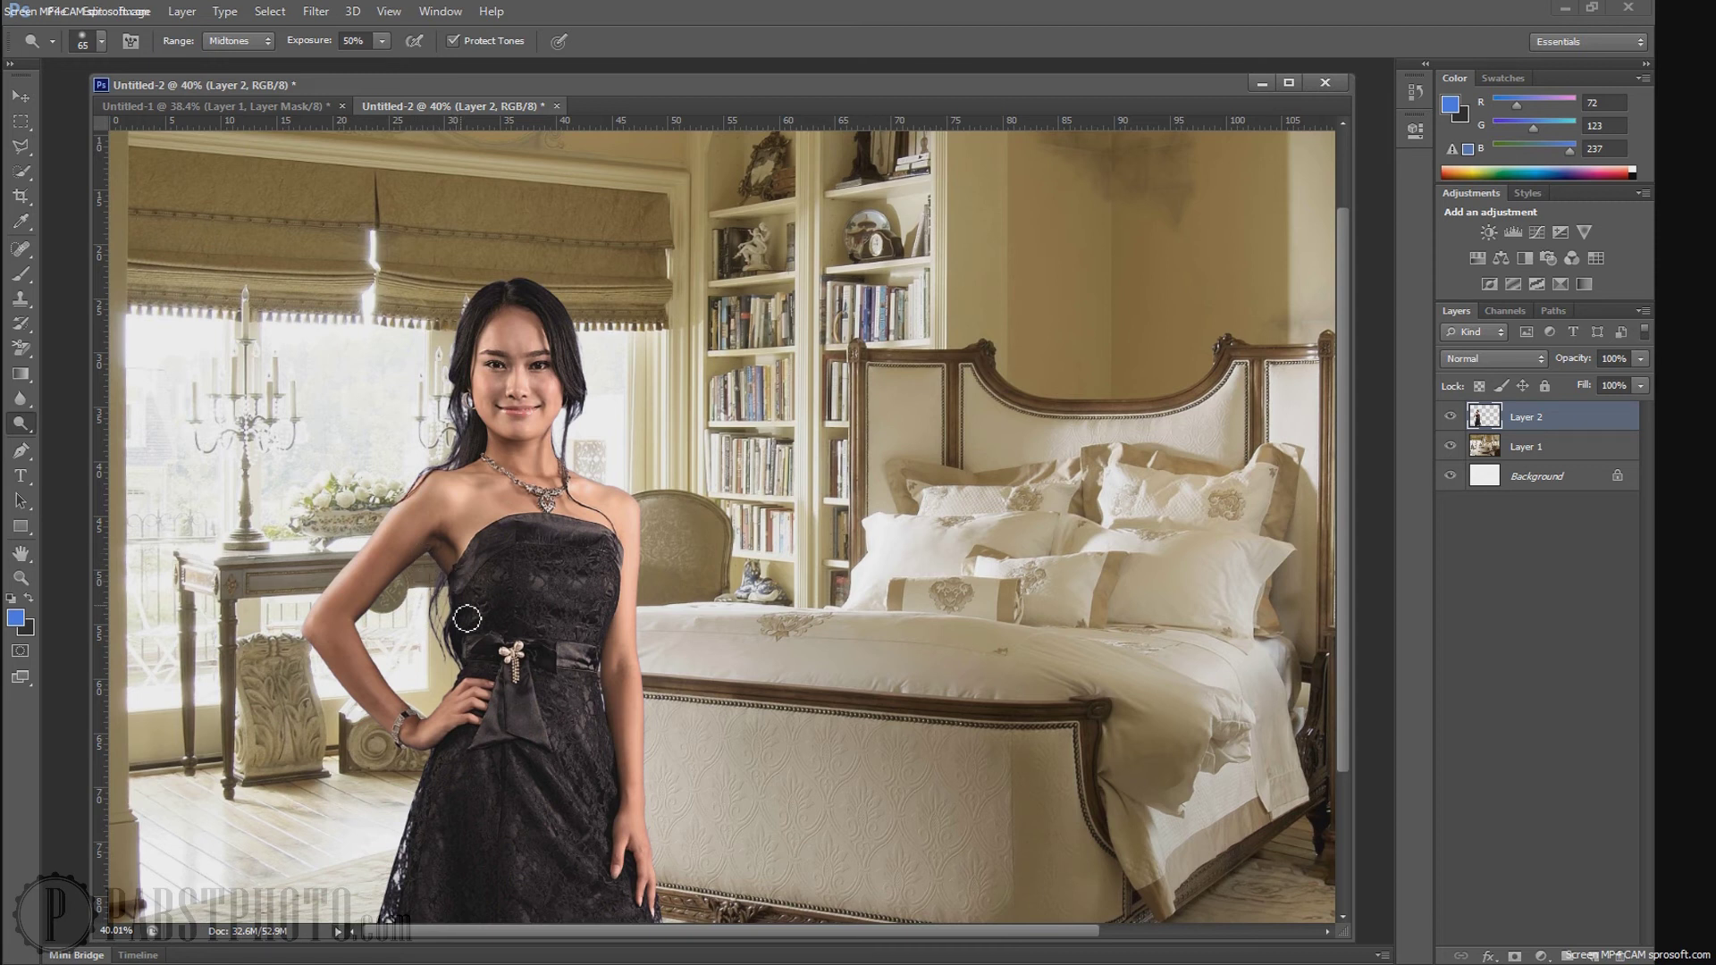
scroll(818, 581, down, 1)
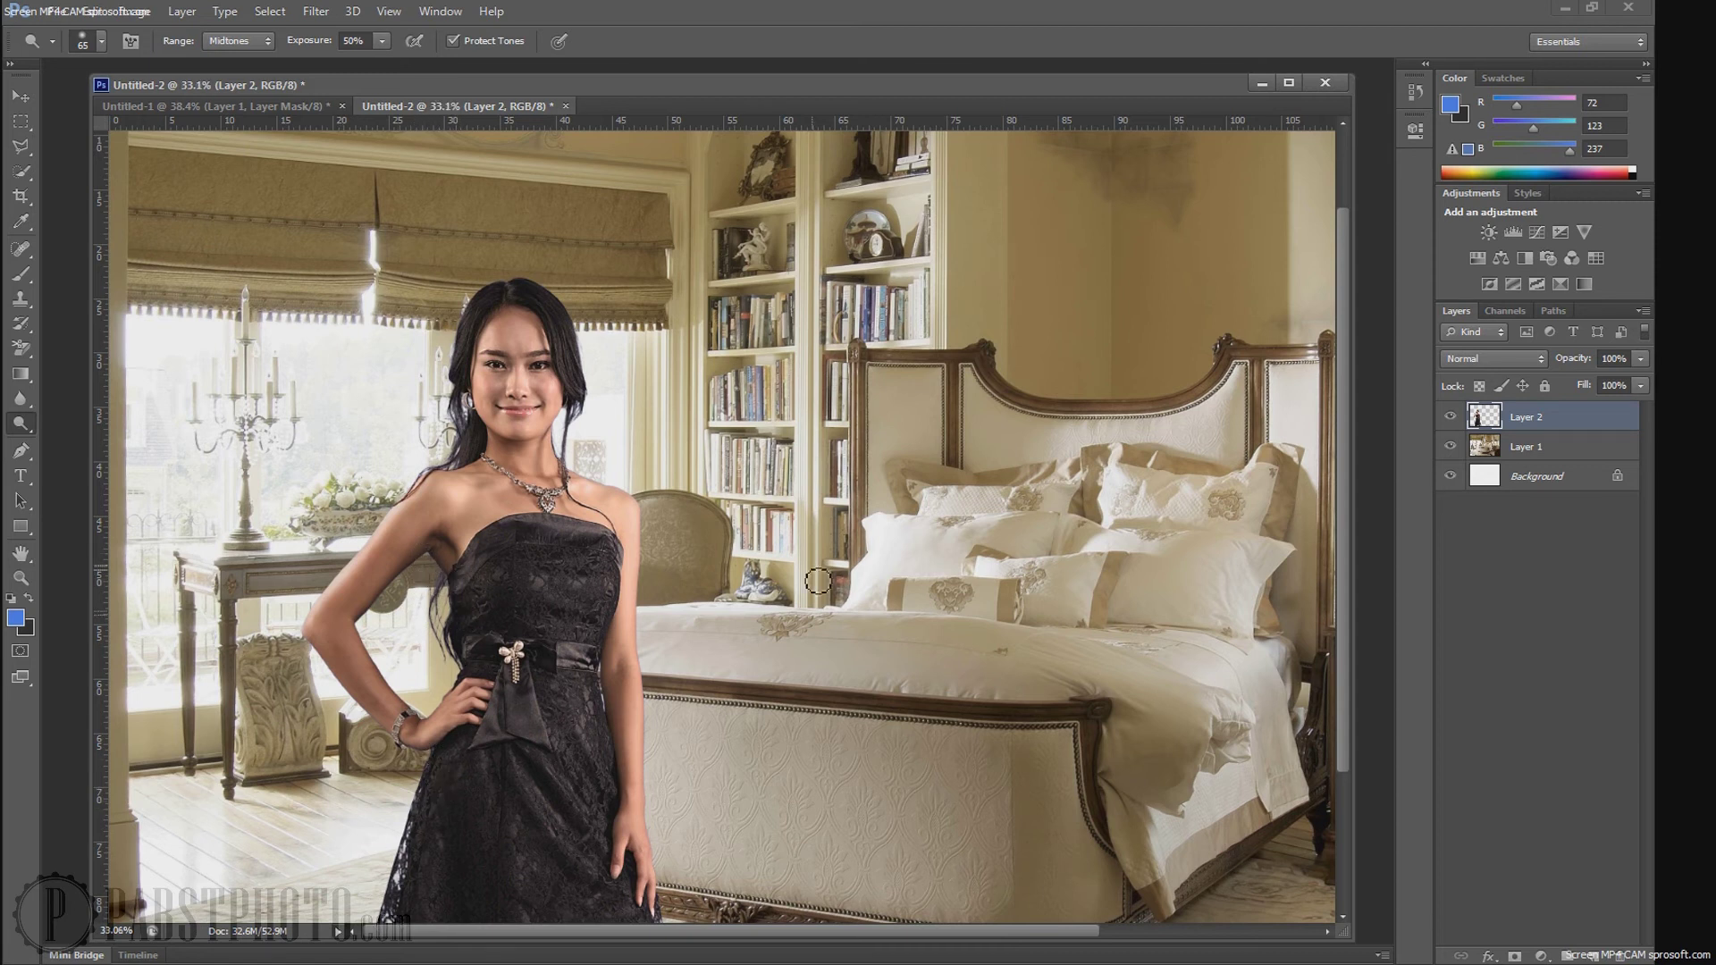
scroll(613, 575, down, 1)
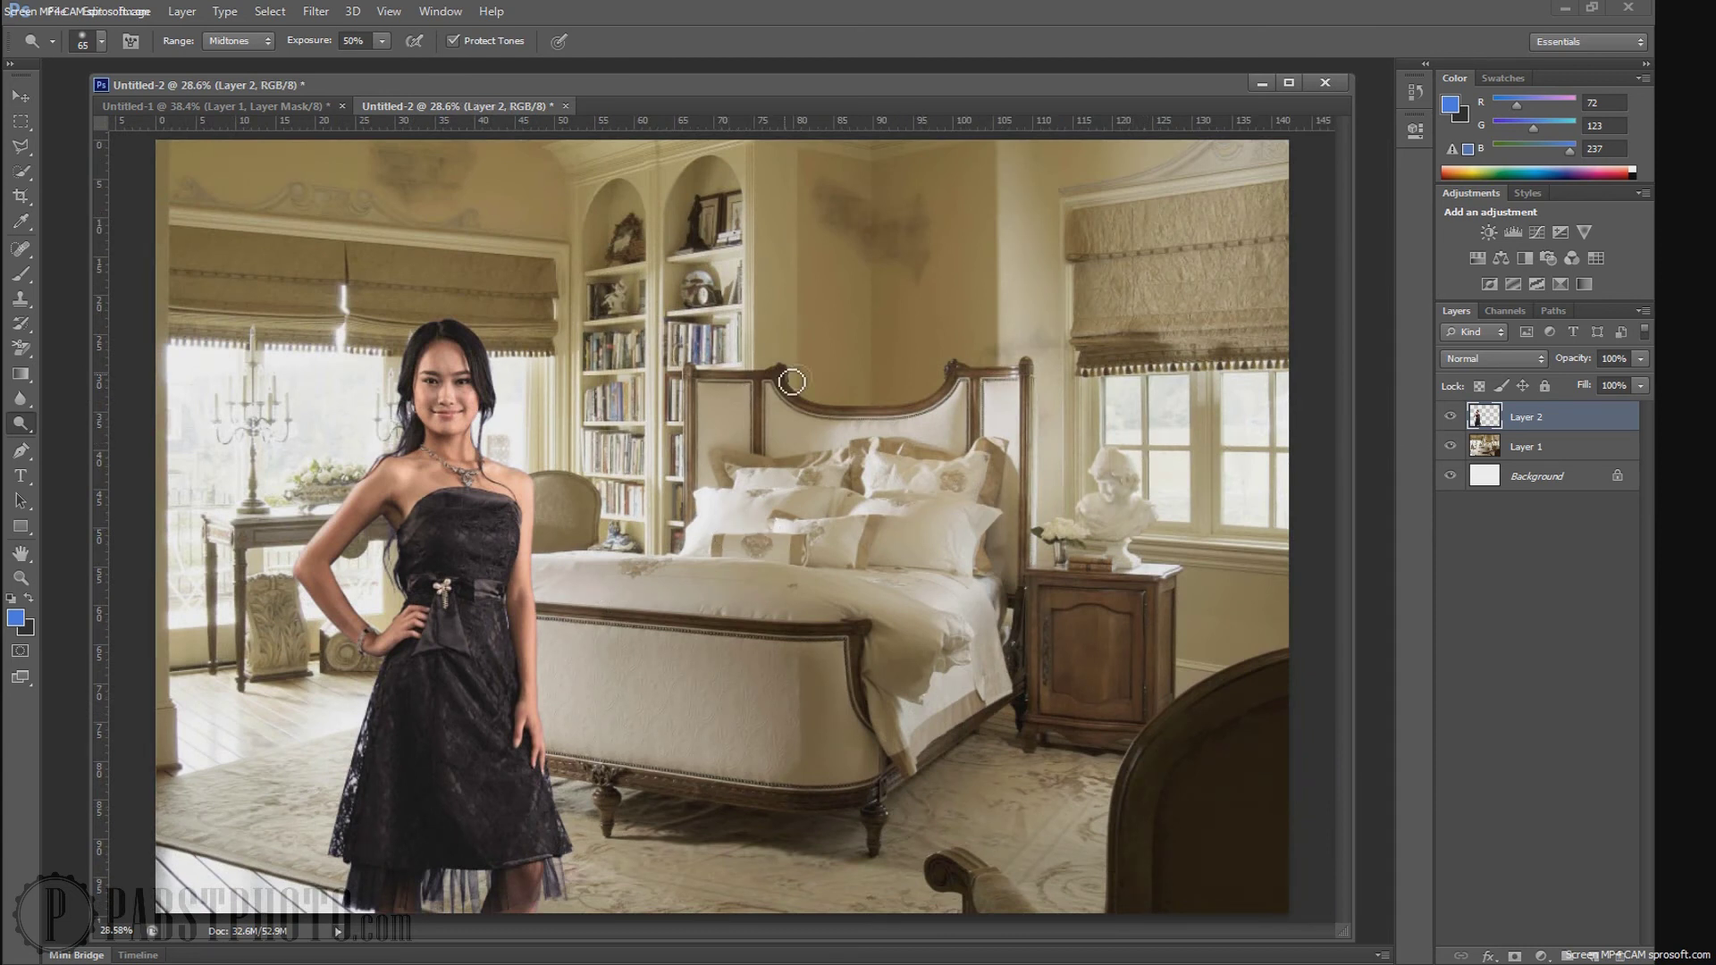
click(1529, 446)
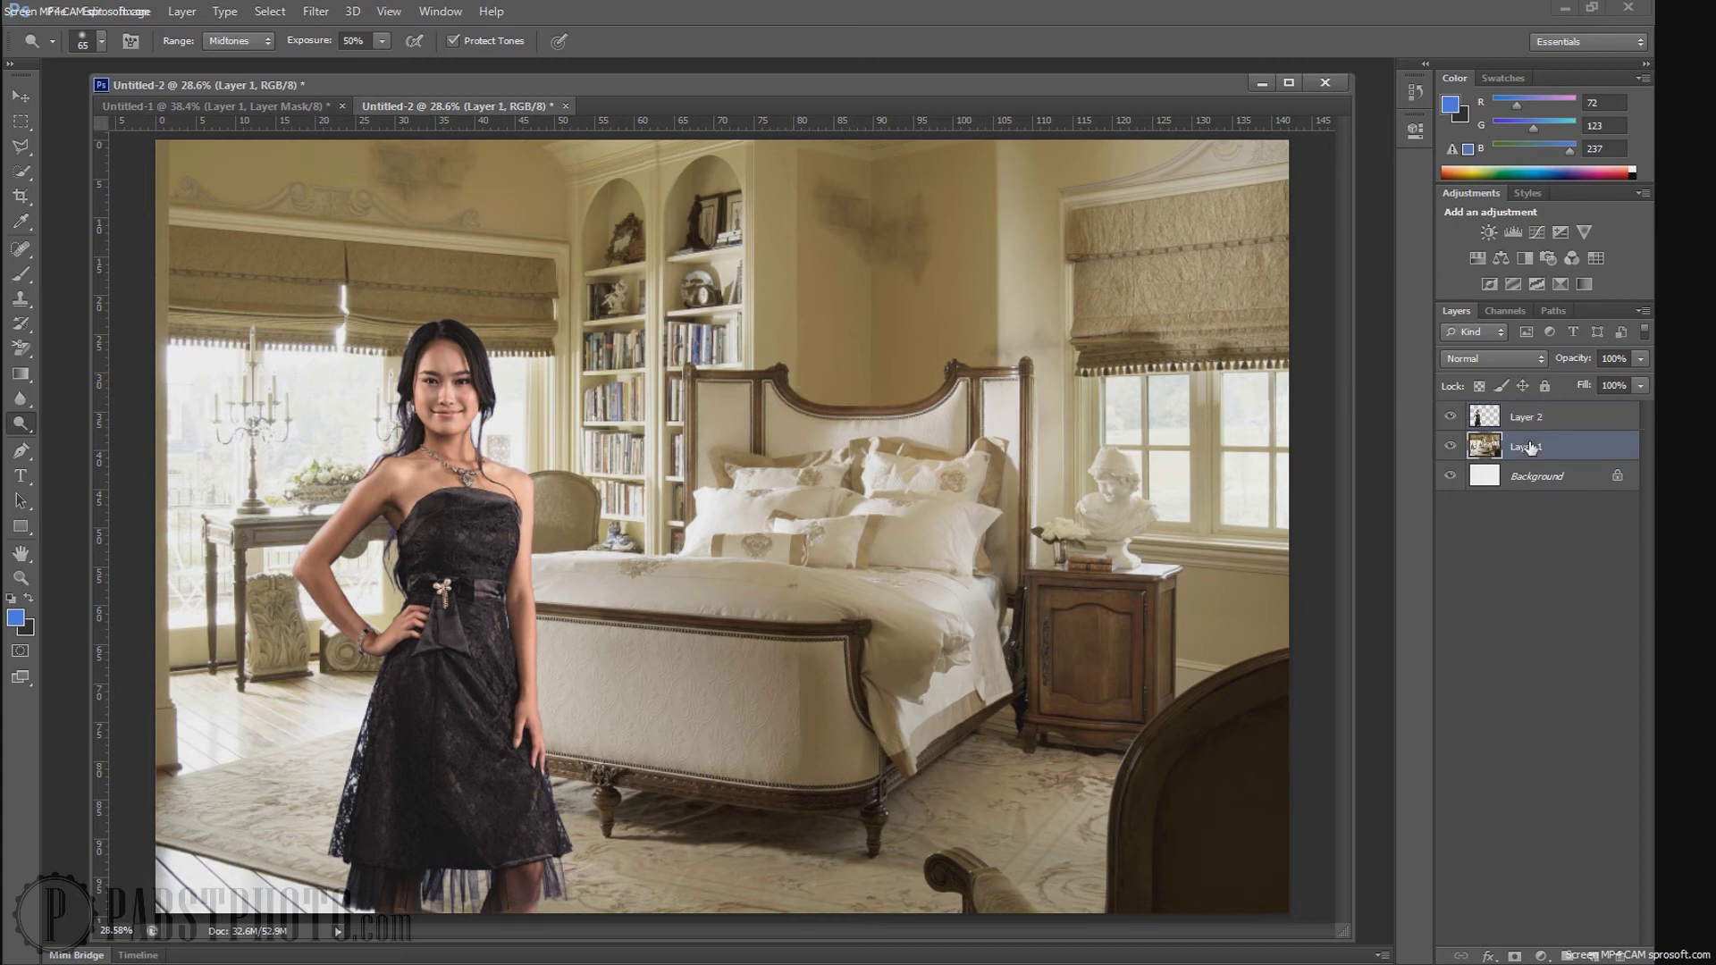
key(ctrl+b)
Step: Darken the bedroom slightly with Brightness/Contrast: brightness about -15, contrast 55
click(1197, 322)
click(128, 13)
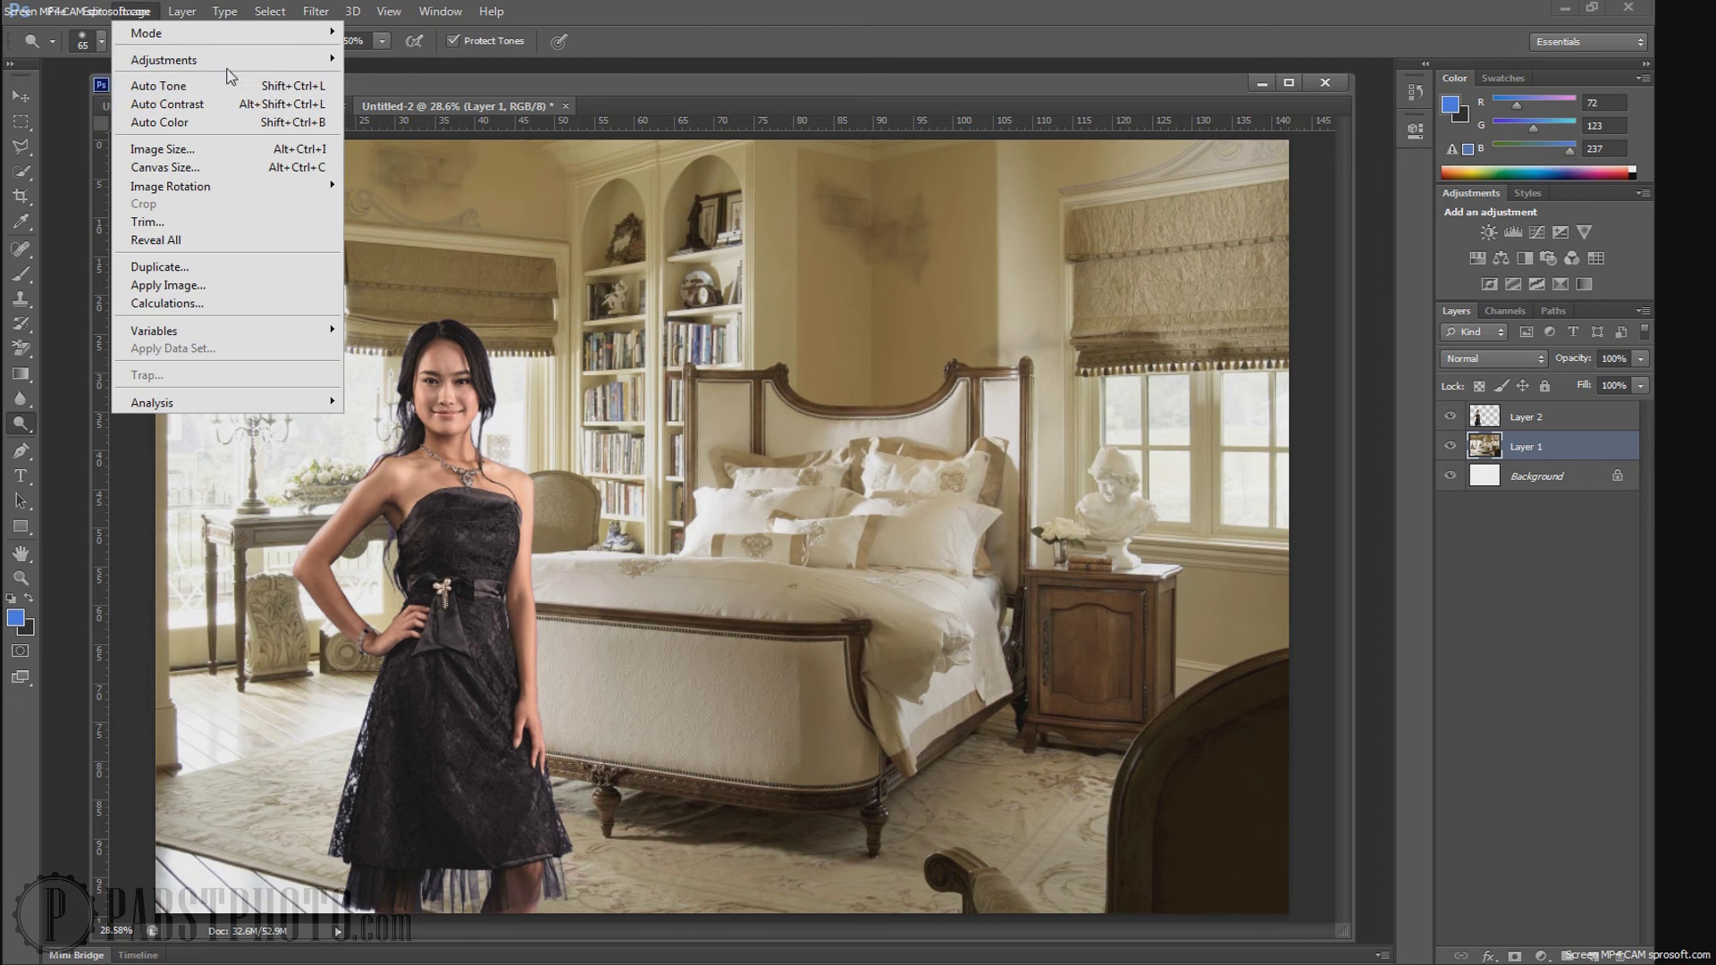
mouse_move(230, 61)
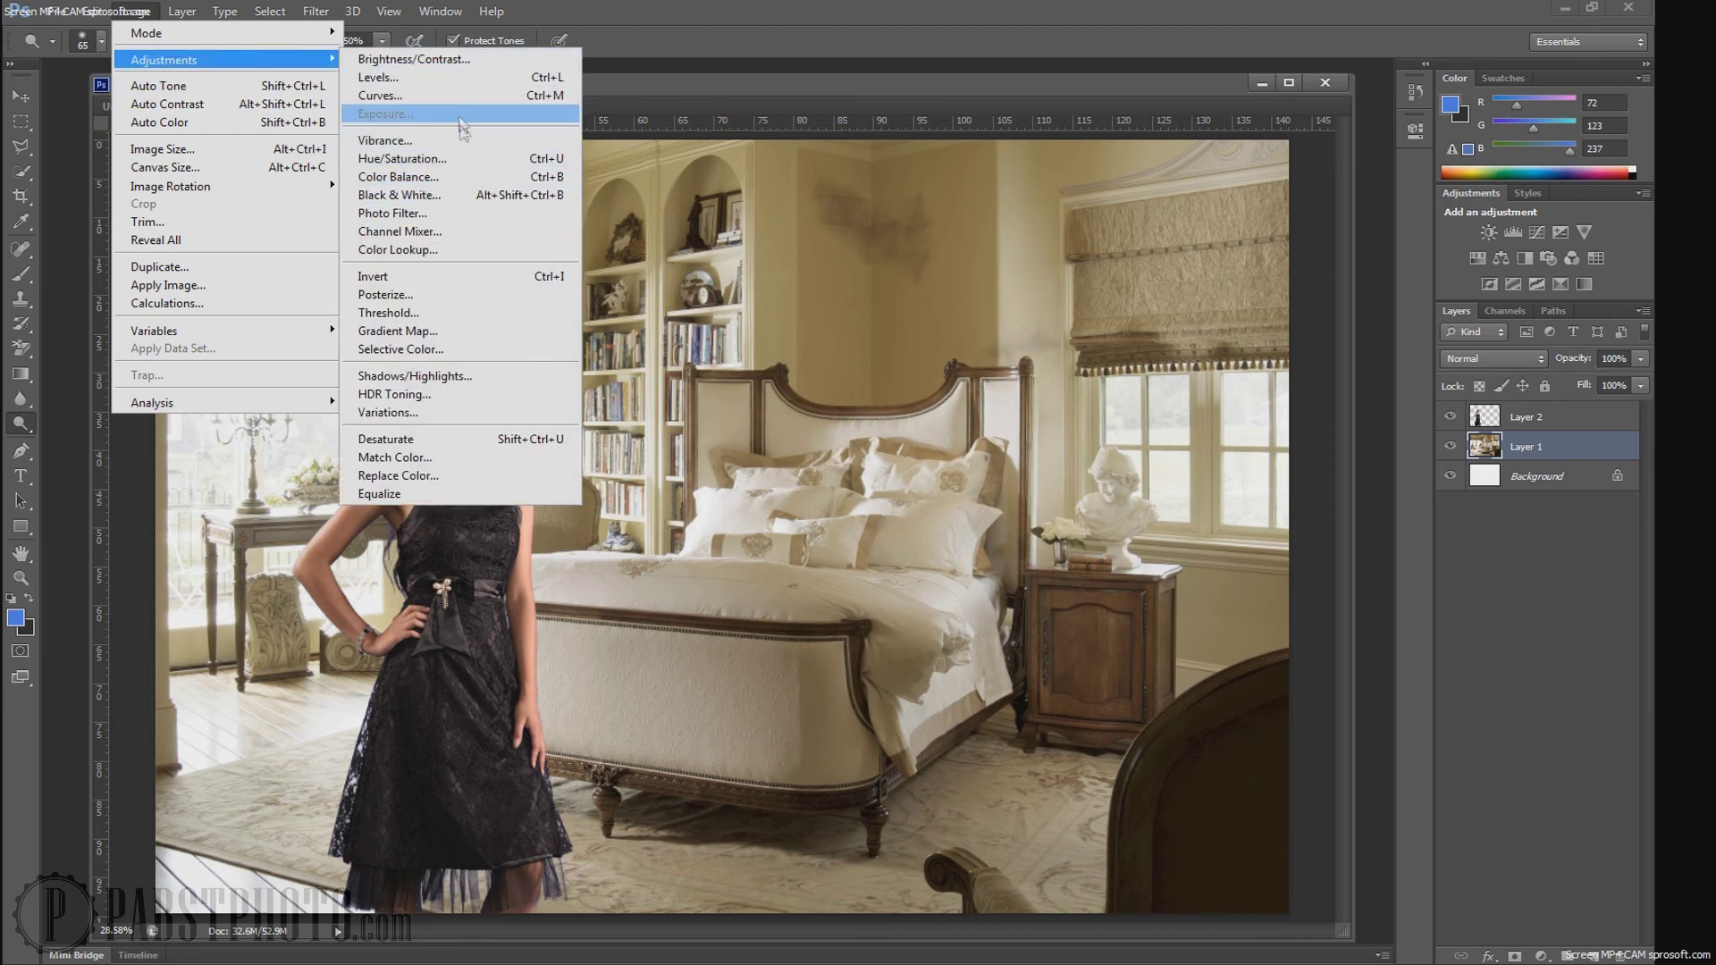
click(483, 69)
drag(768, 279, 968, 328)
drag(990, 420, 994, 385)
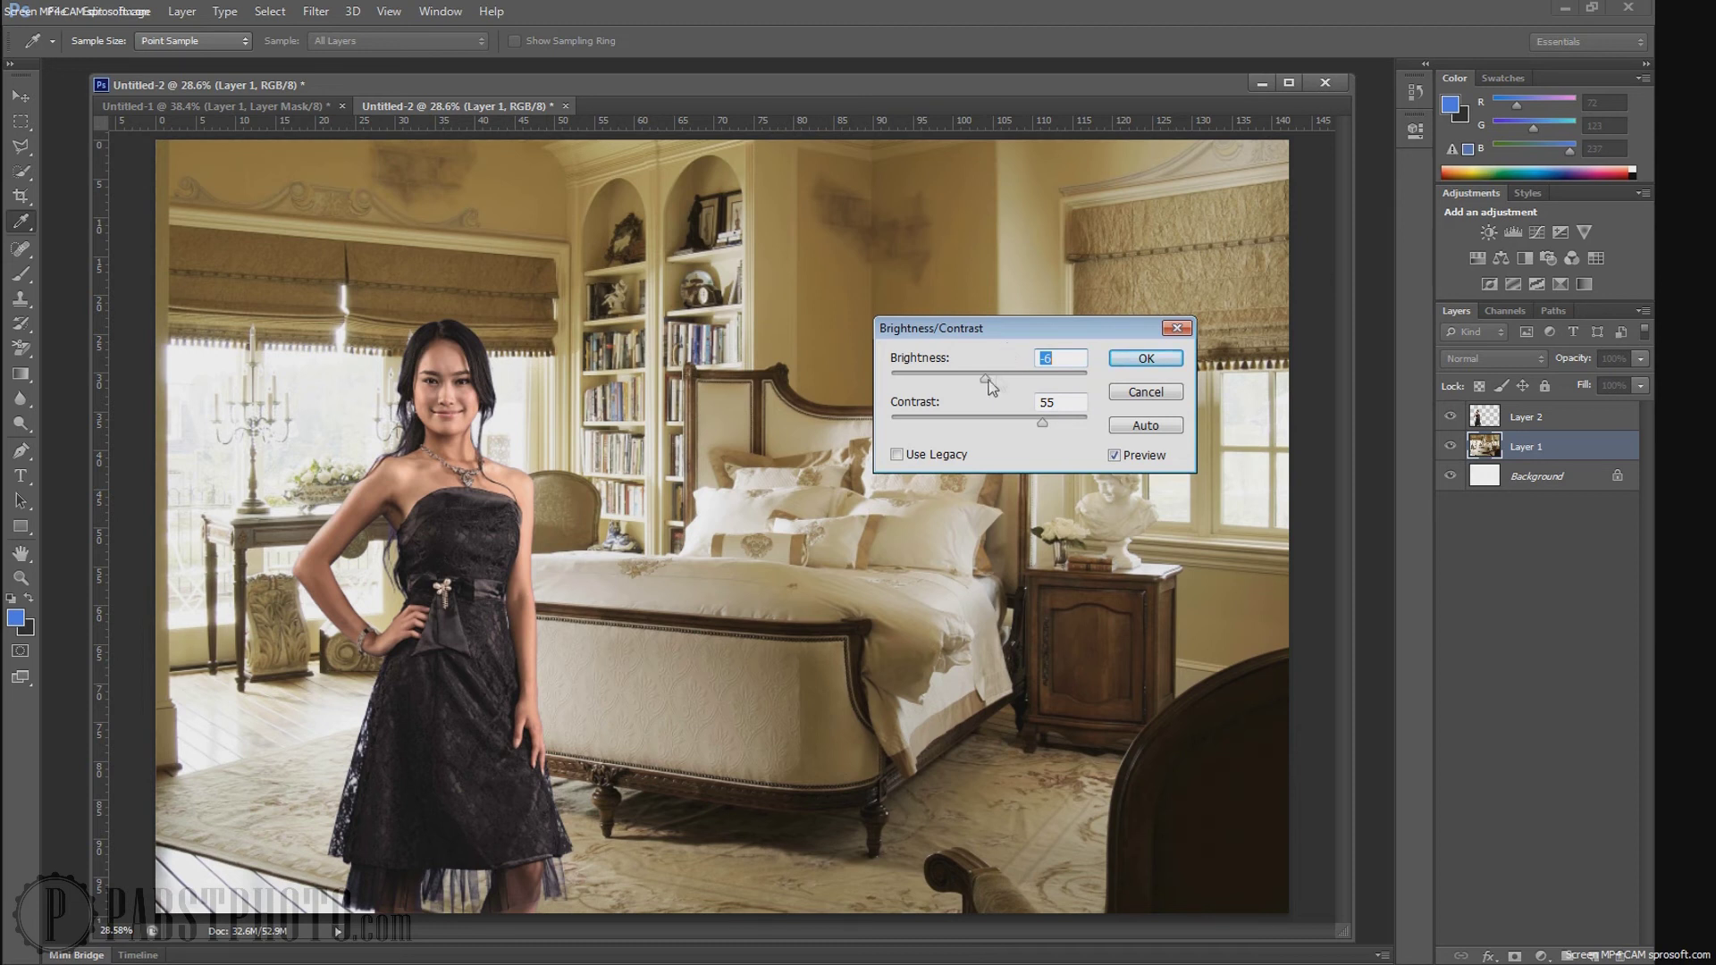
drag(987, 385, 1046, 429)
click(1146, 358)
Step: With the Dodge tool active, select the woman's layer, Layer 2
key(o)
scroll(493, 465, down, 1)
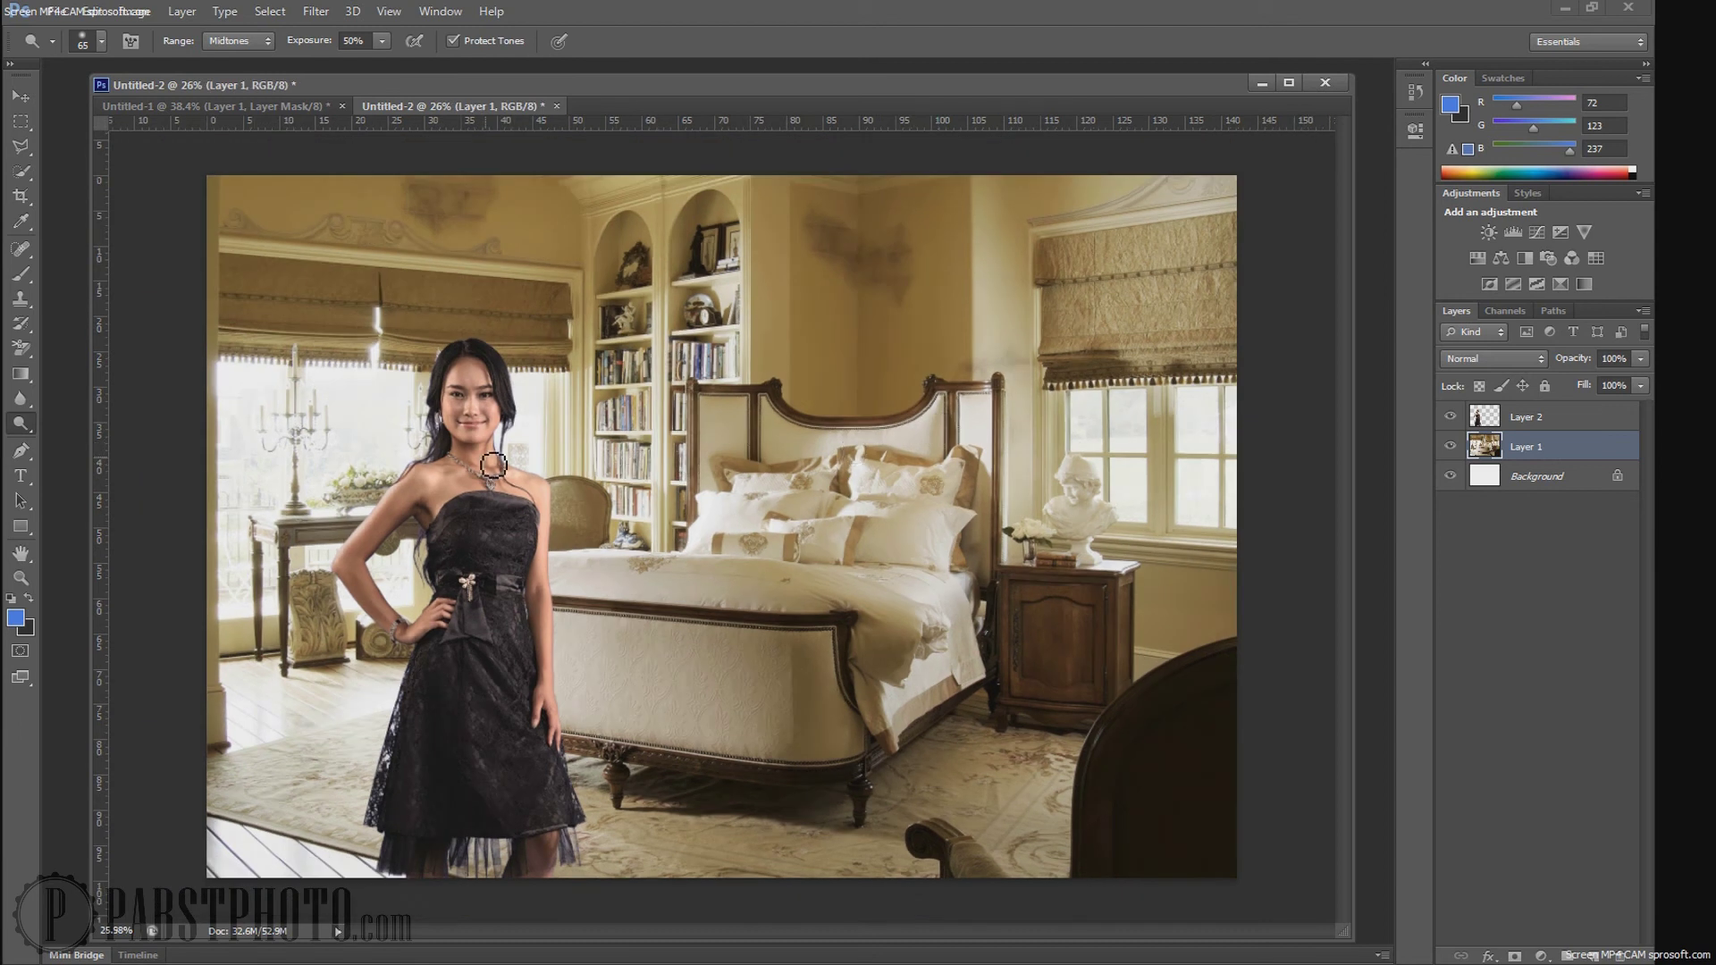
scroll(501, 500, down, 1)
scroll(516, 554, up, 1)
click(1547, 418)
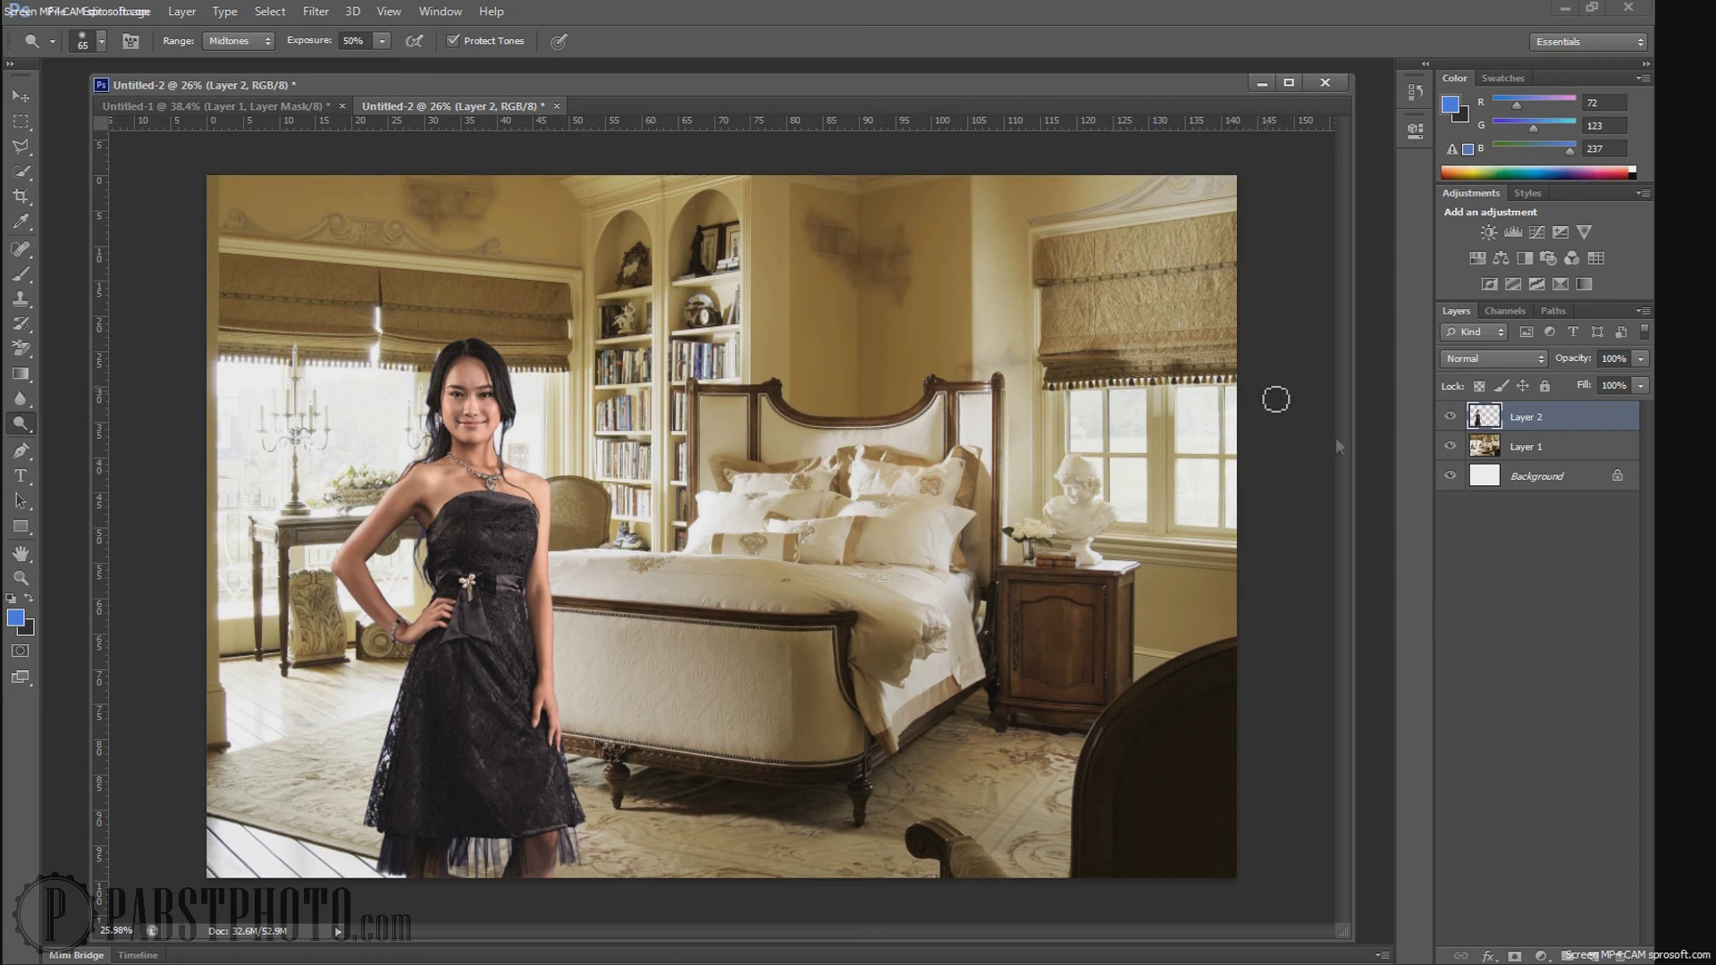
Step: Add a Warming Filter (85) Photo Filter adjustment layer with increased density
click(1557, 256)
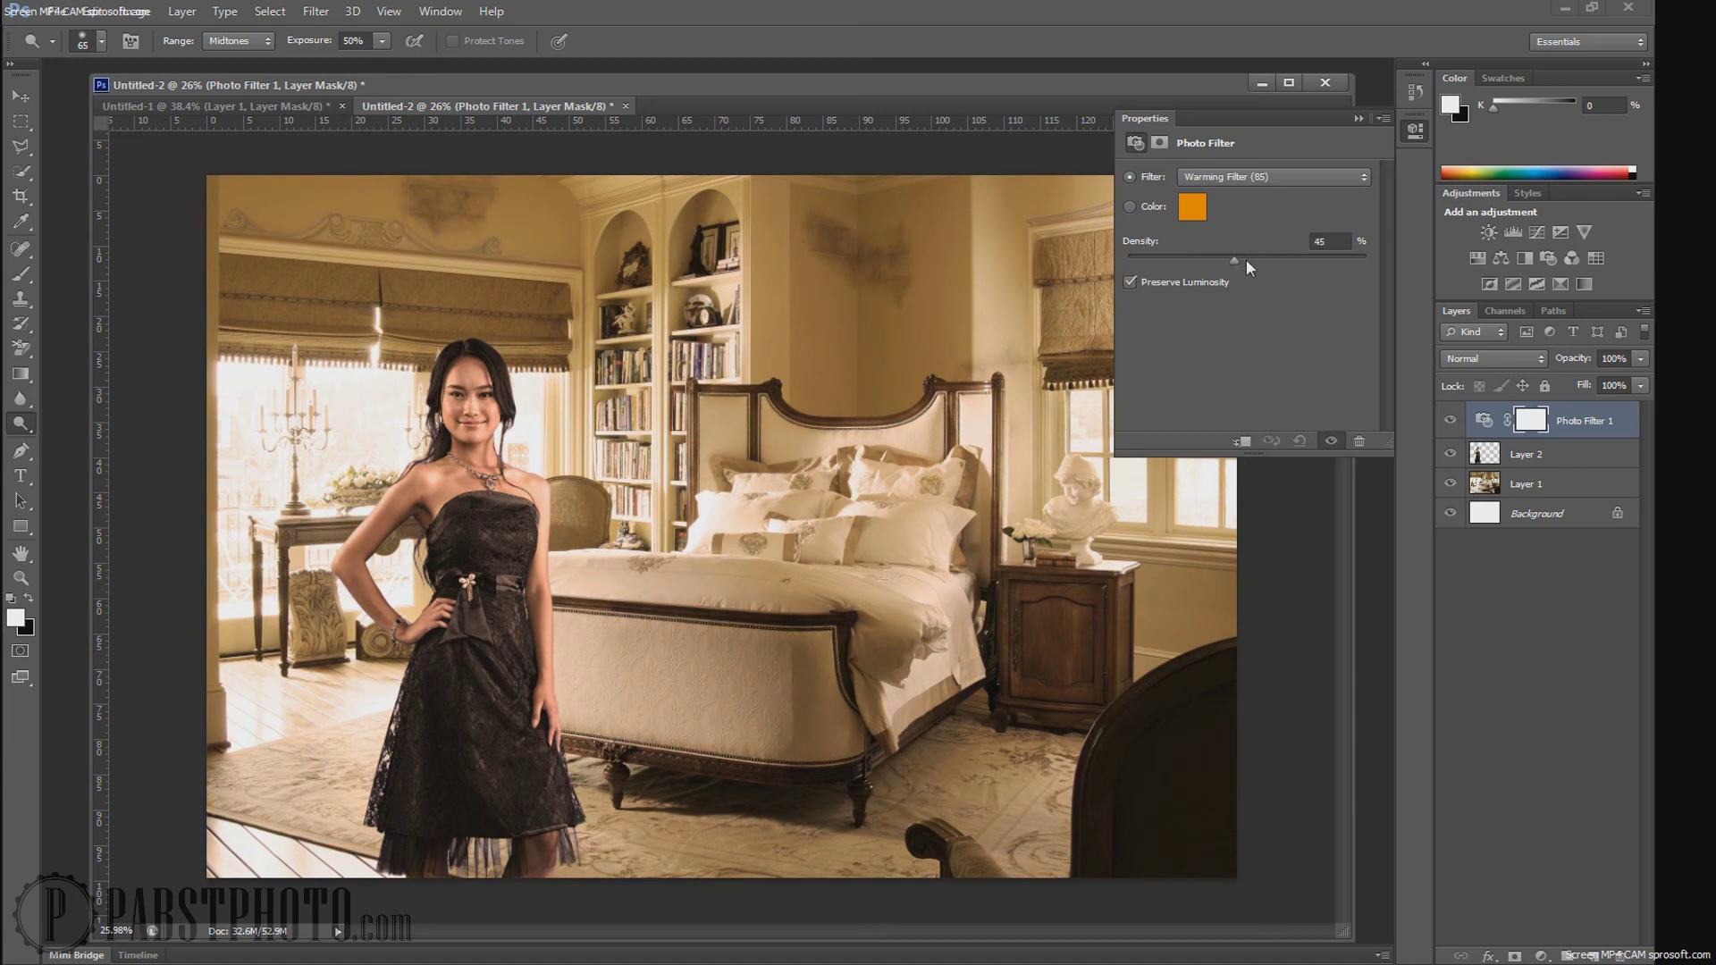
drag(1246, 260, 1252, 260)
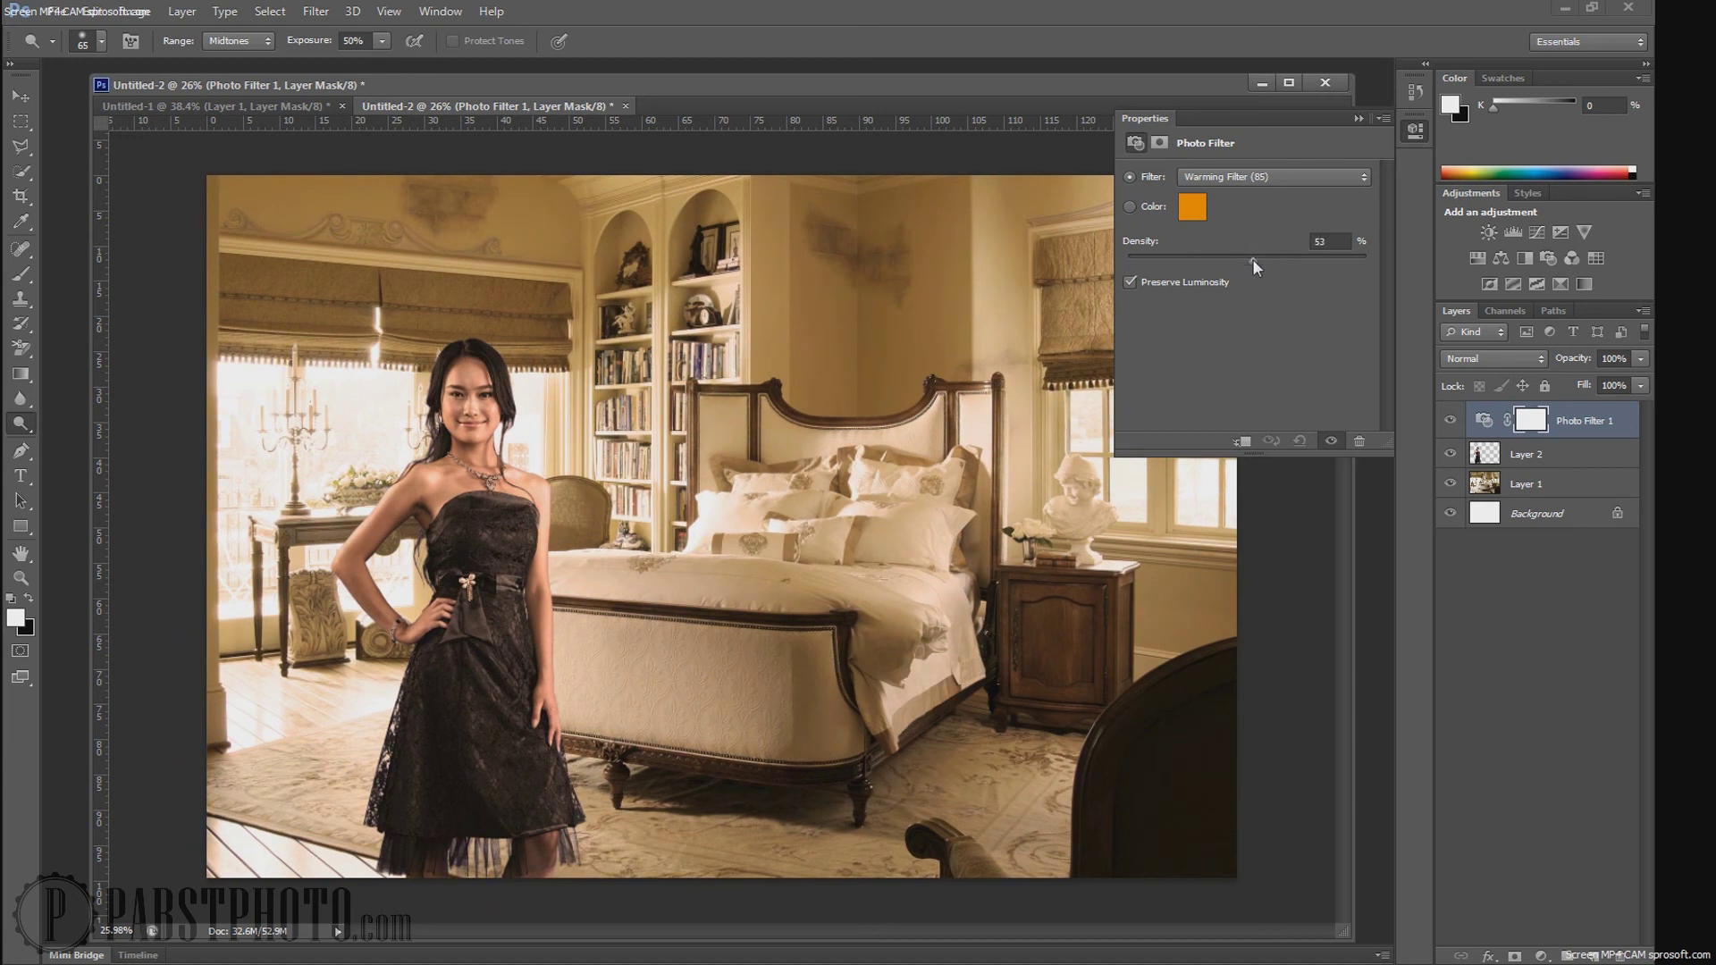
click(1359, 118)
key(ctrl+0)
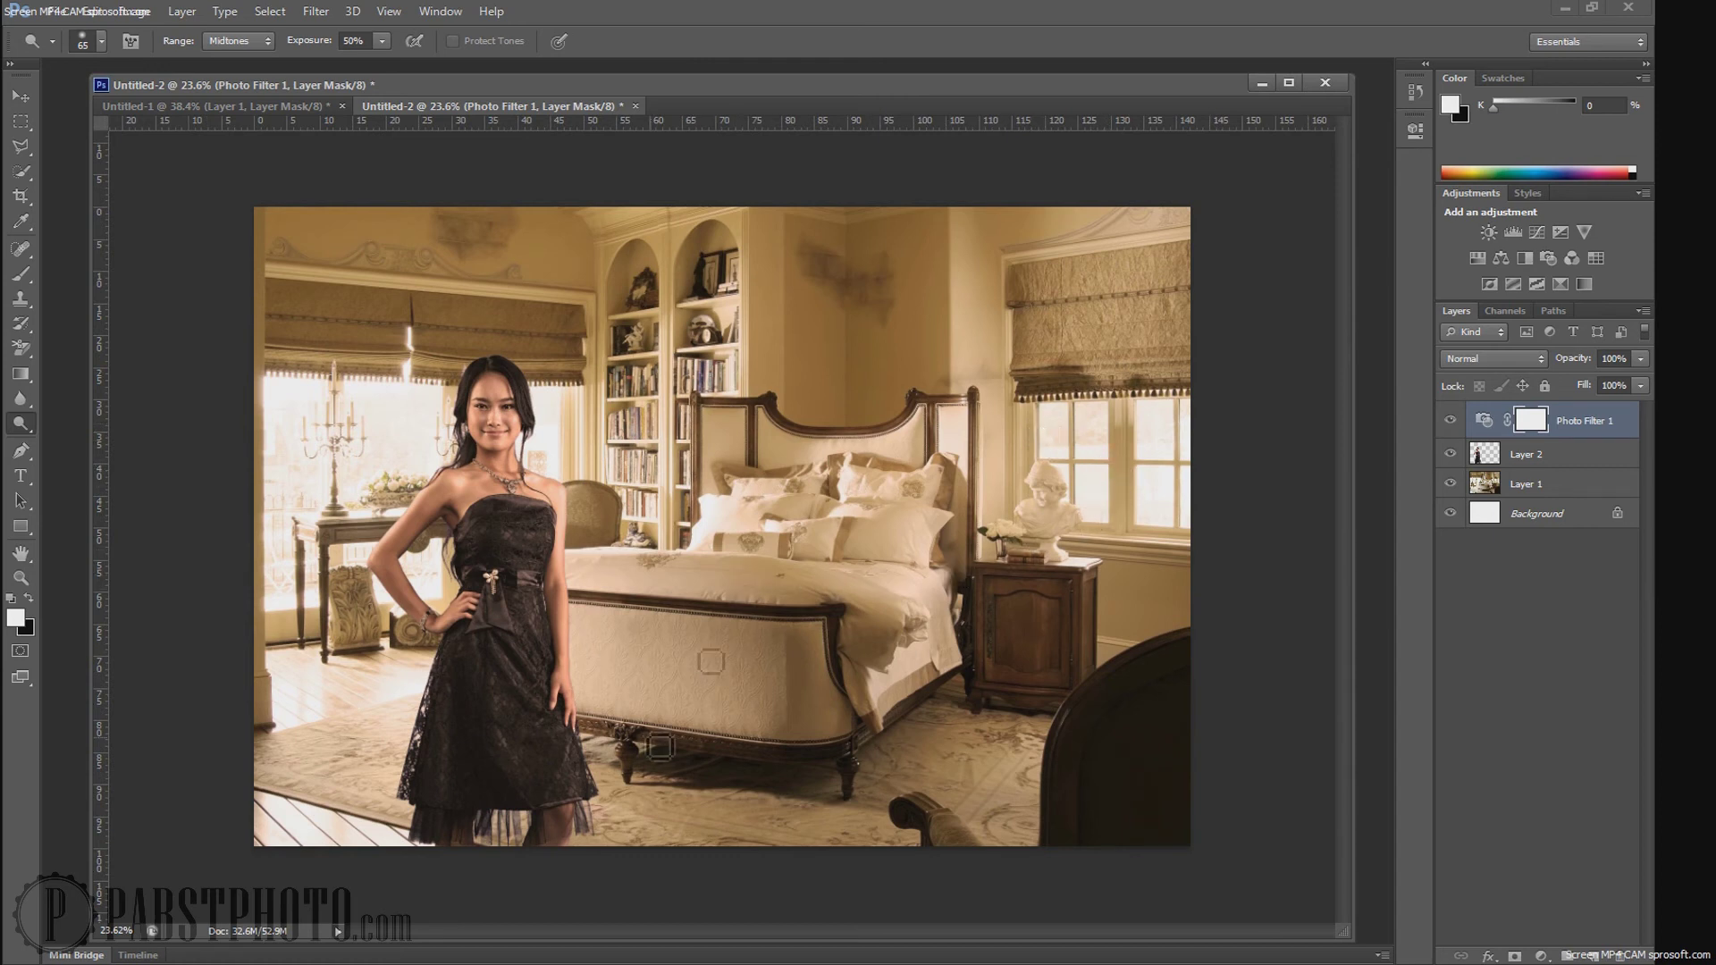
Step: Shift the woman's Layer 2 slightly left within the bedroom
click(19, 96)
click(1528, 454)
drag(619, 556, 518, 533)
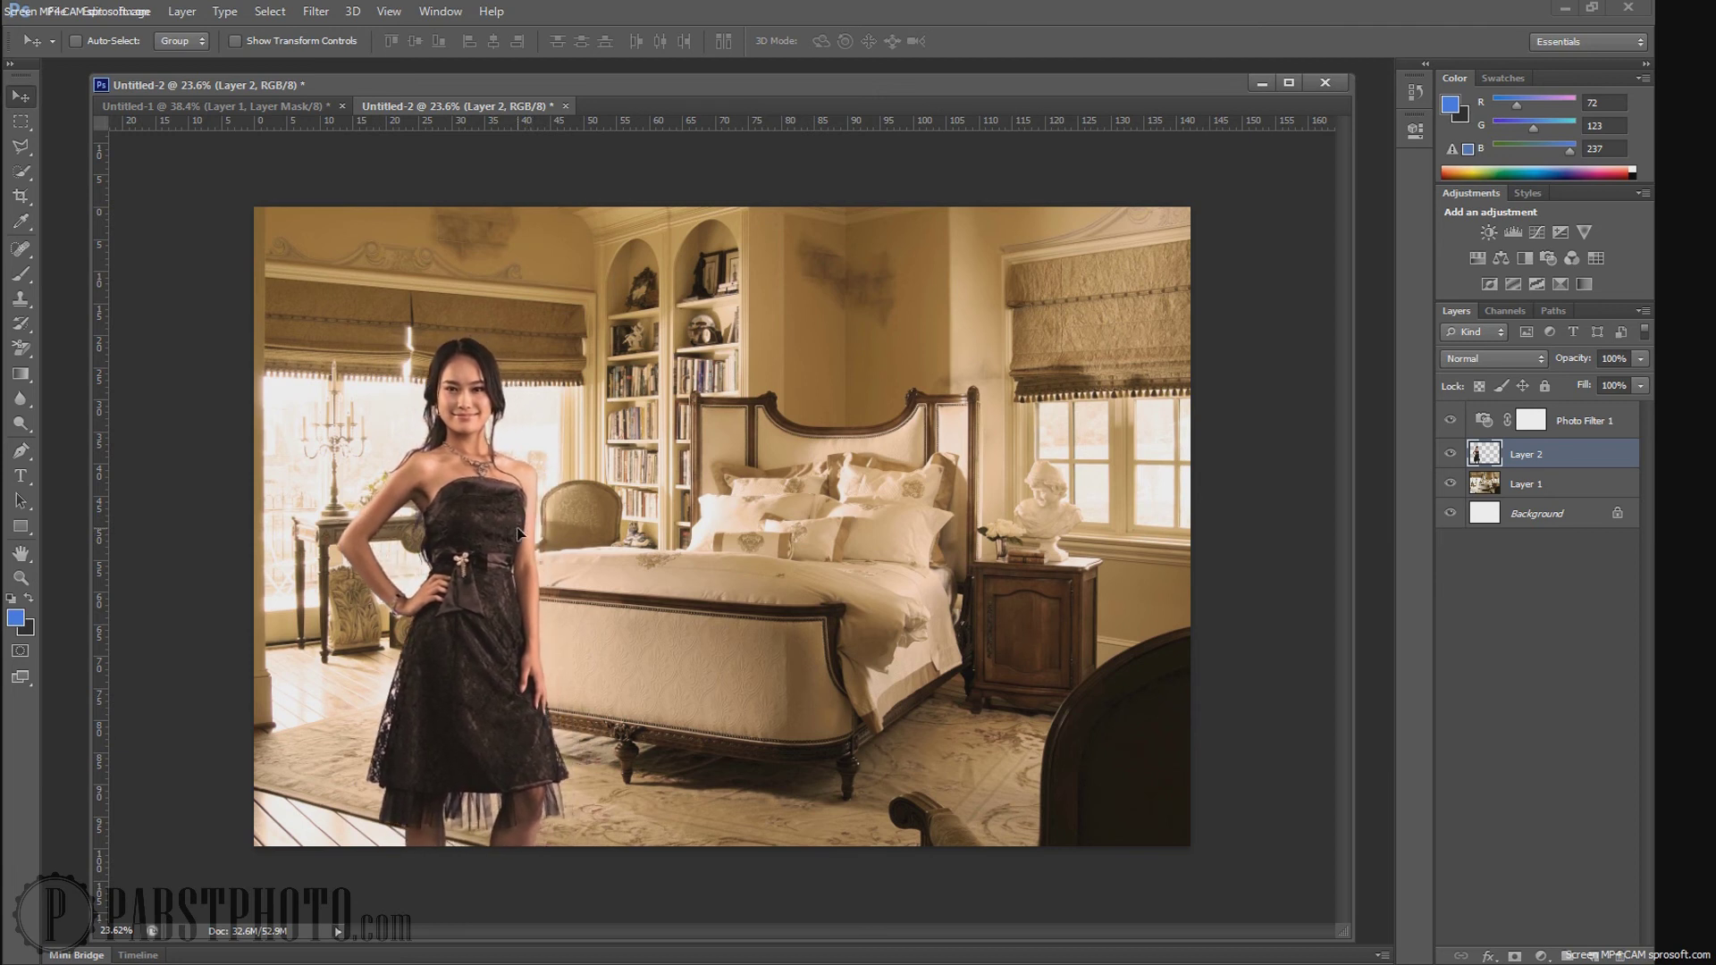
Step: Crop the right side of the scene to a portrait frame around the woman
click(23, 197)
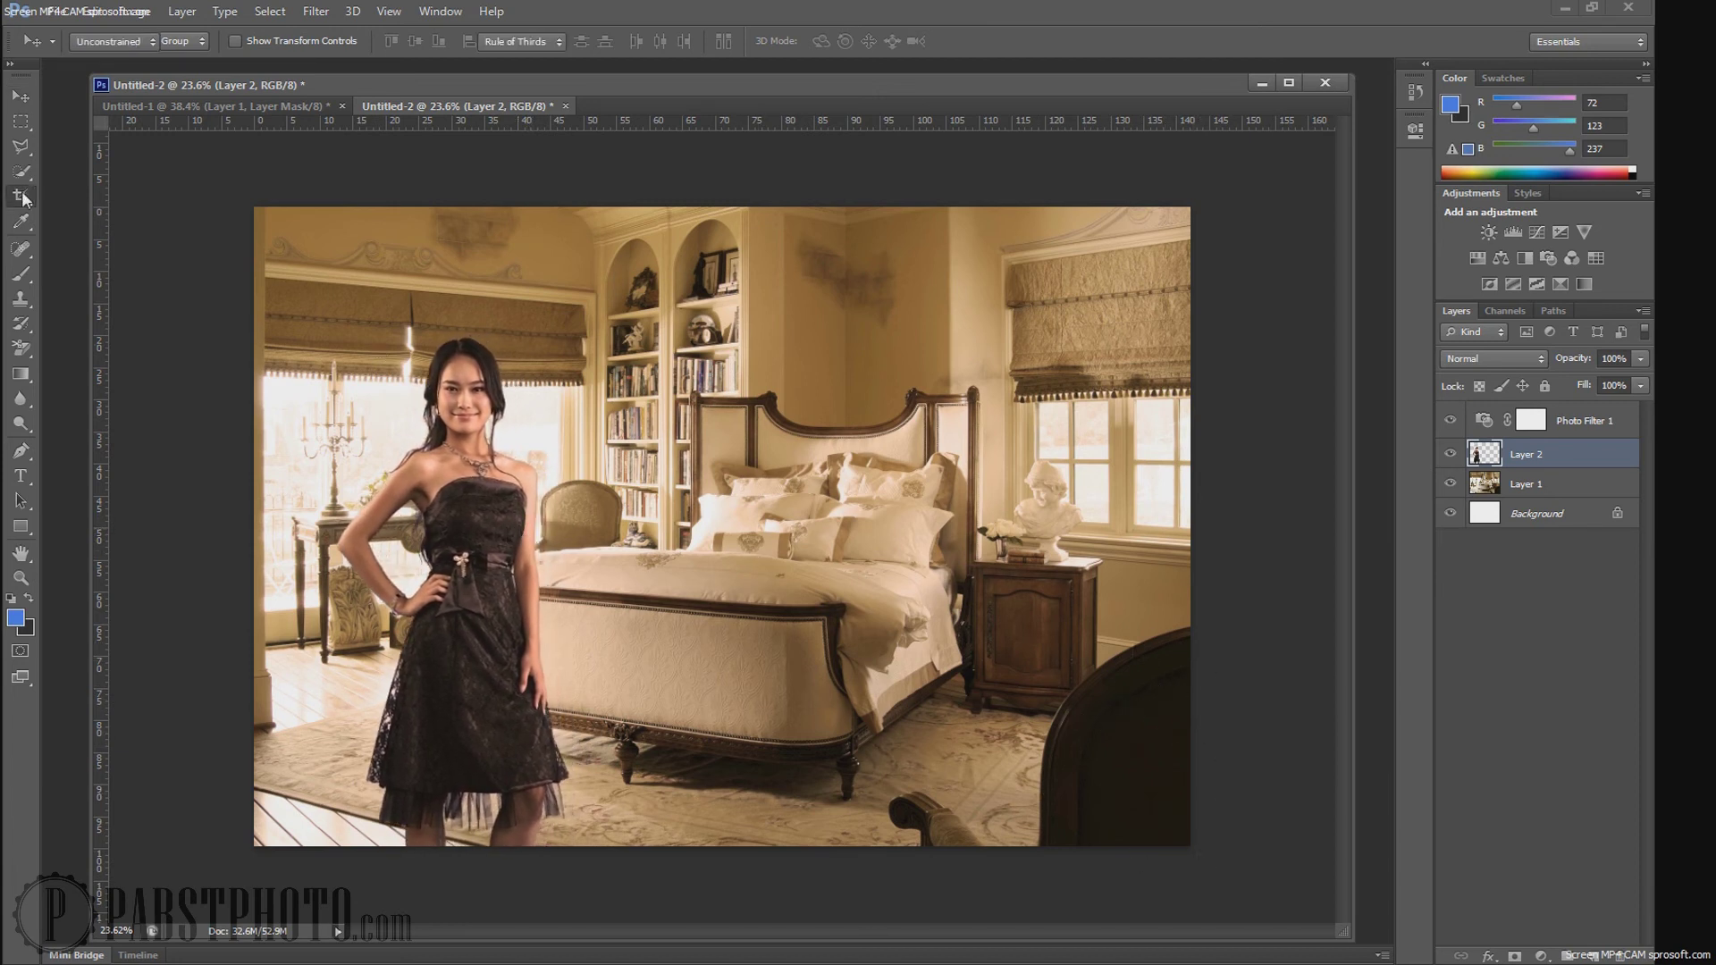
drag(1192, 508, 875, 521)
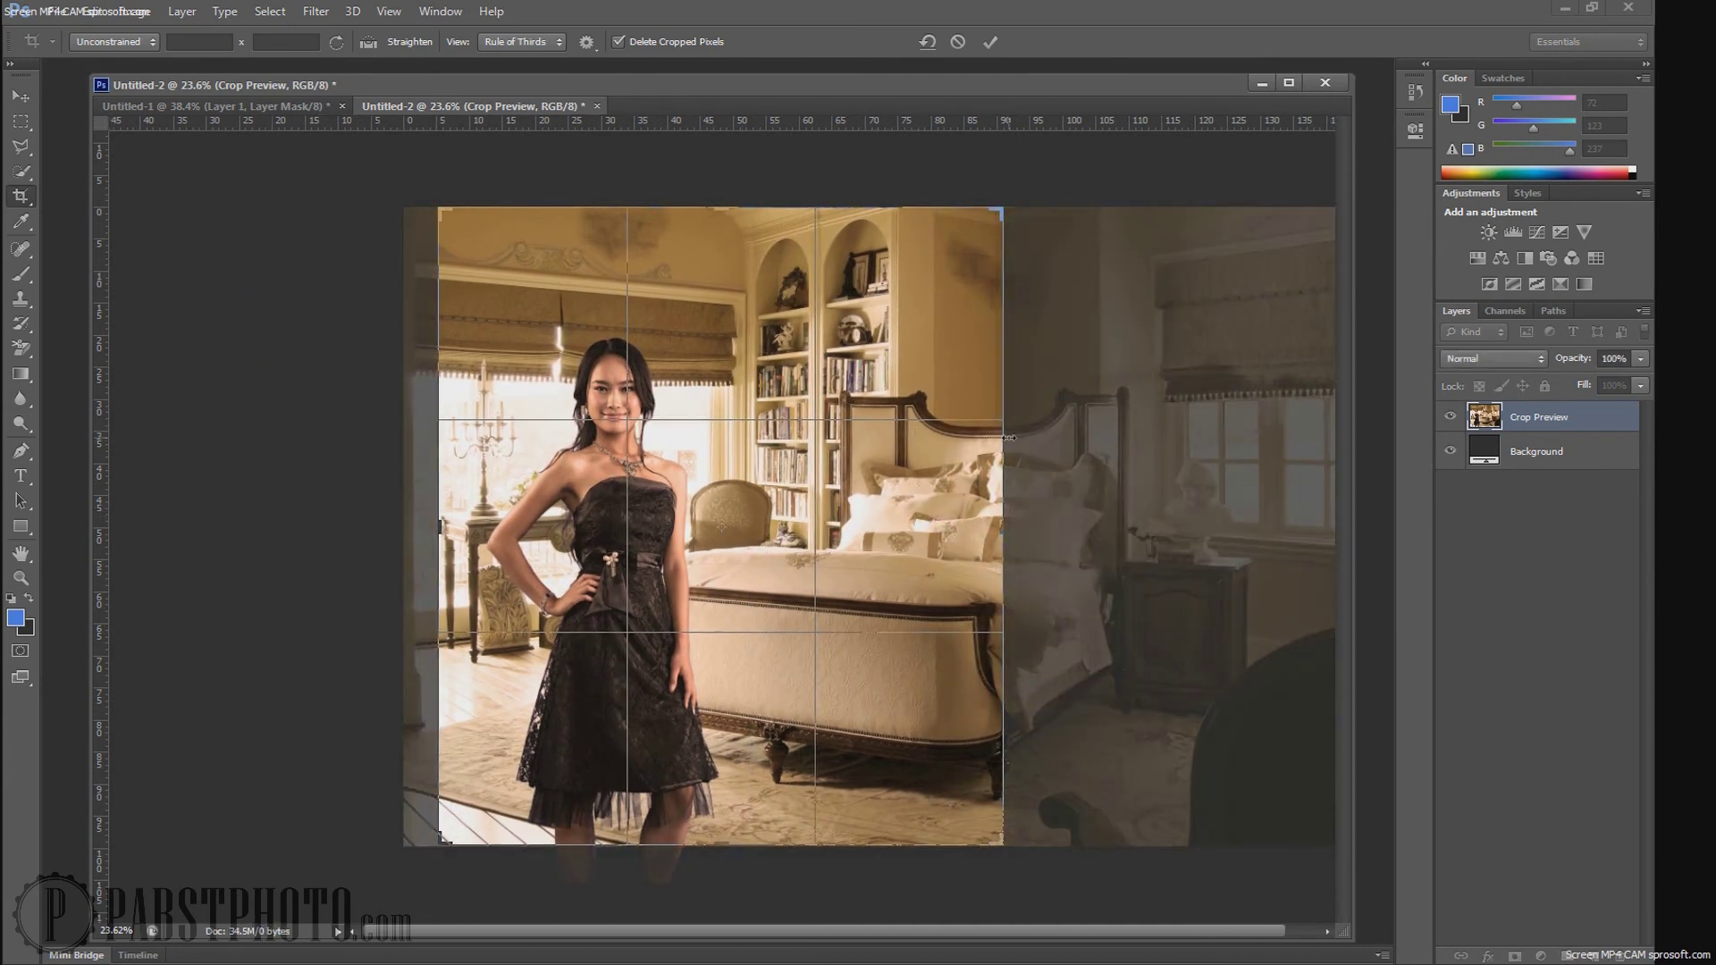
key(Return)
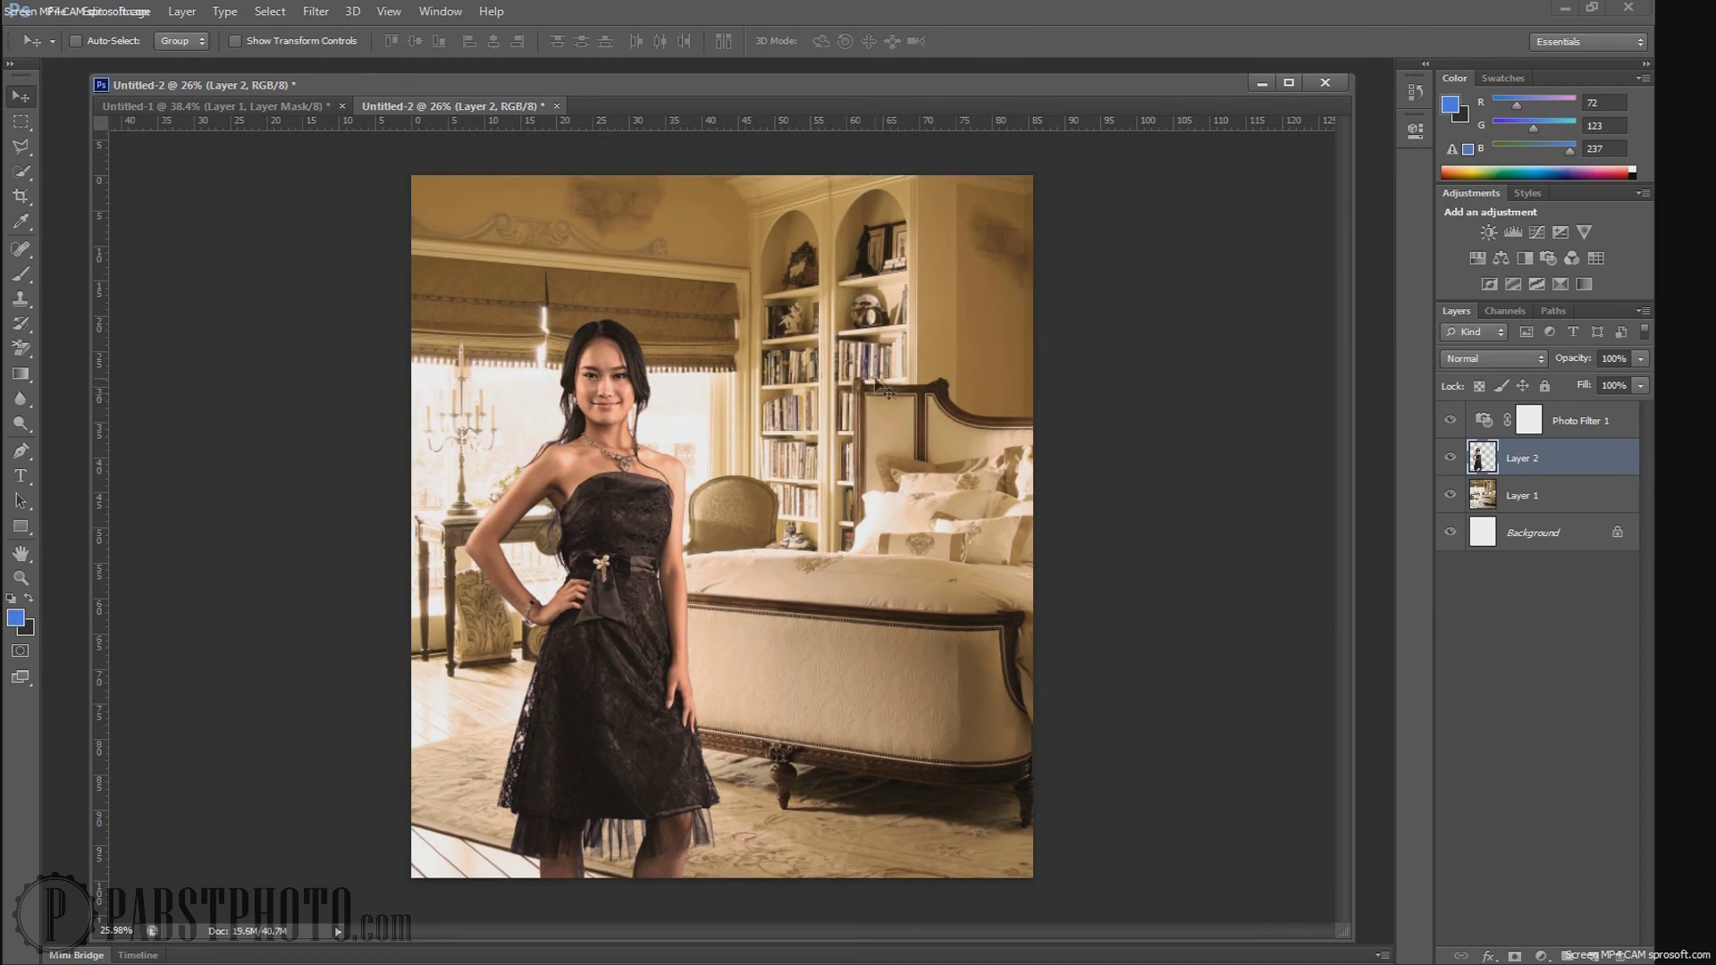
Step: Merge Photo Filter 1 and the woman down into the bedroom layer, then duplicate Layer 1
scroll(891, 391, down, 1)
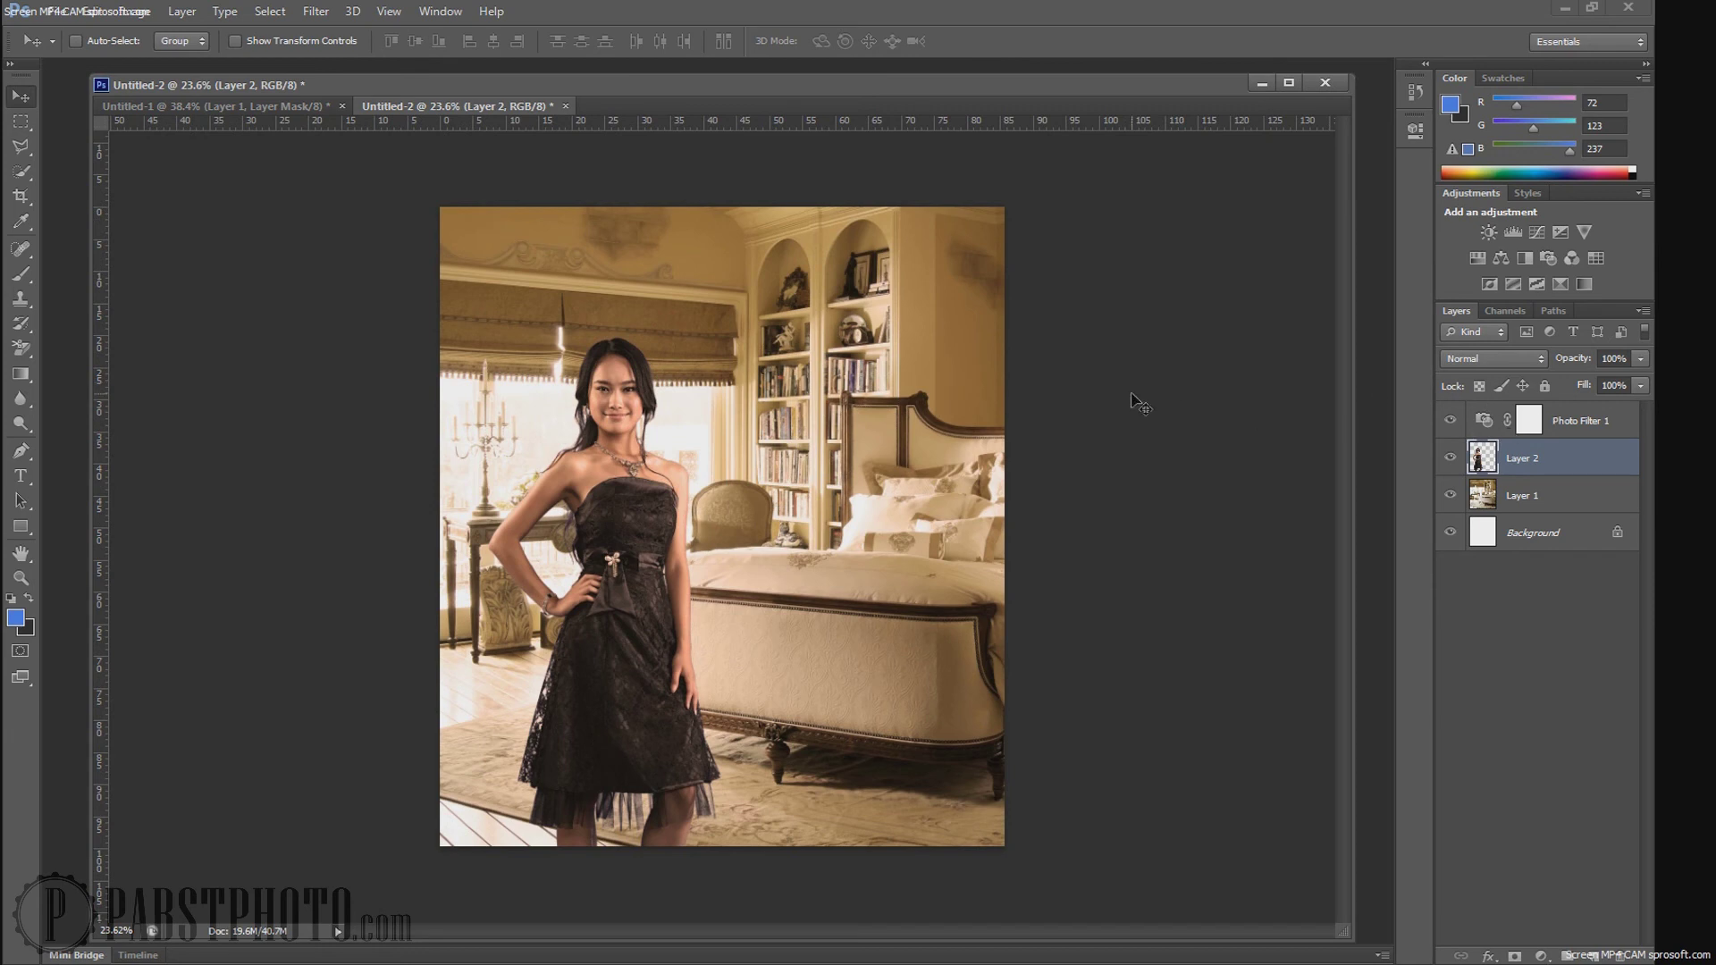
click(1580, 425)
key(Delete)
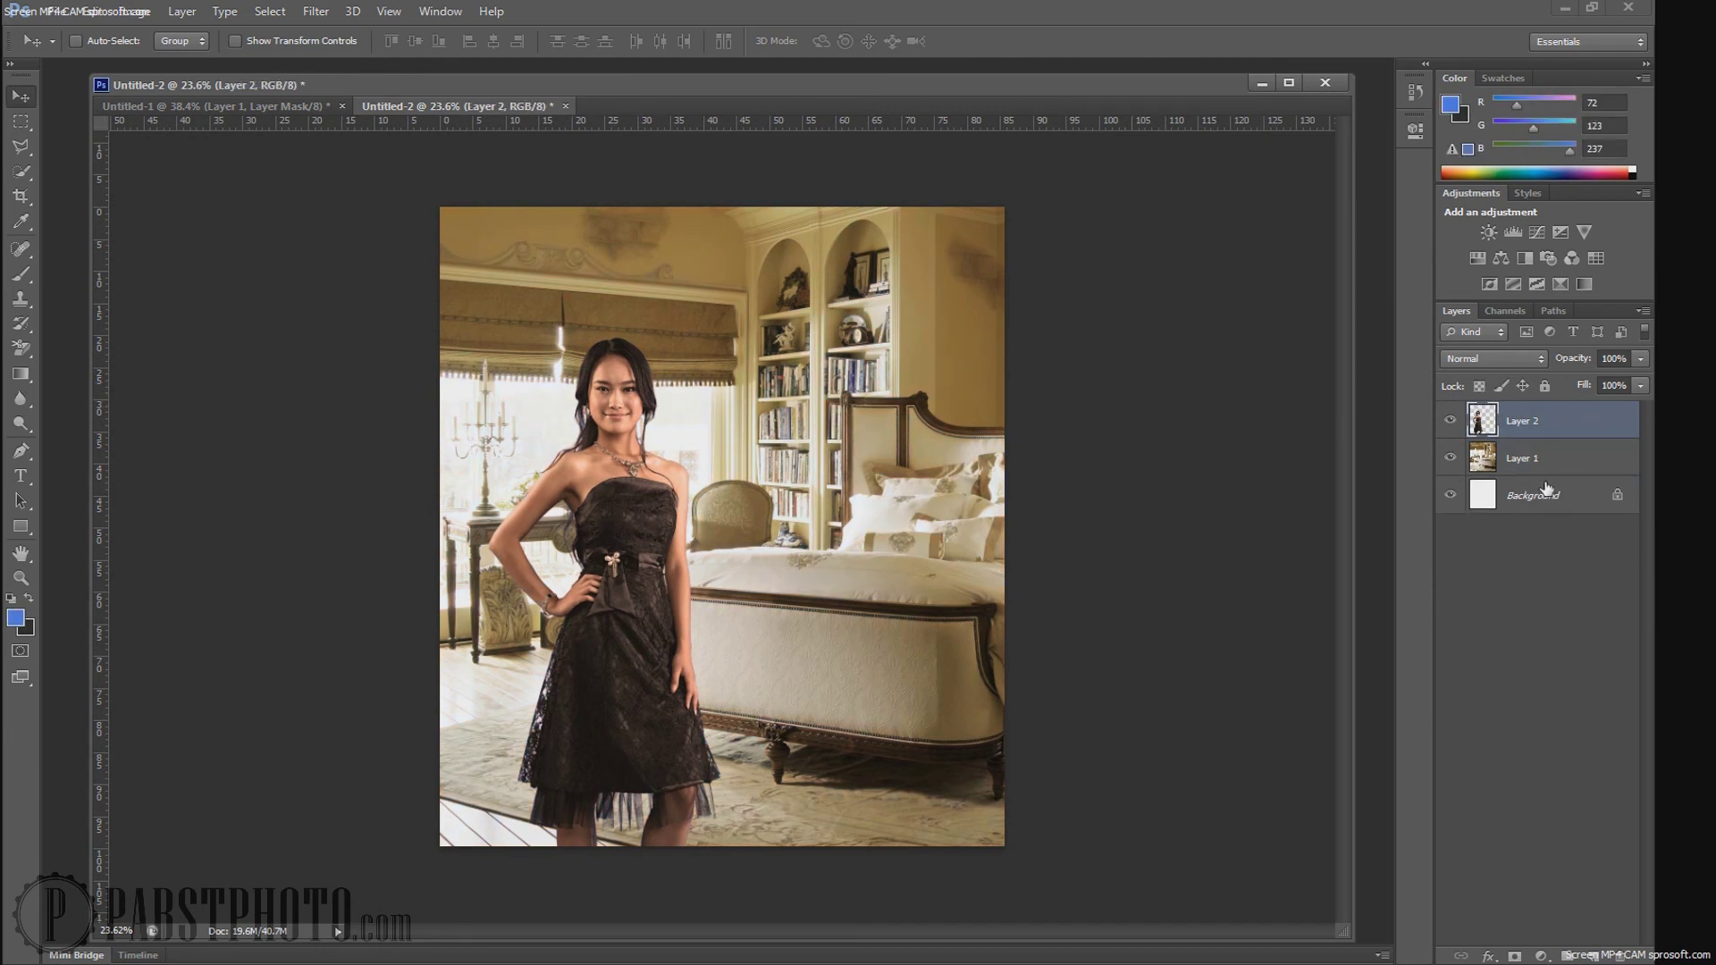
key(Delete)
scroll(1305, 438, up, 1)
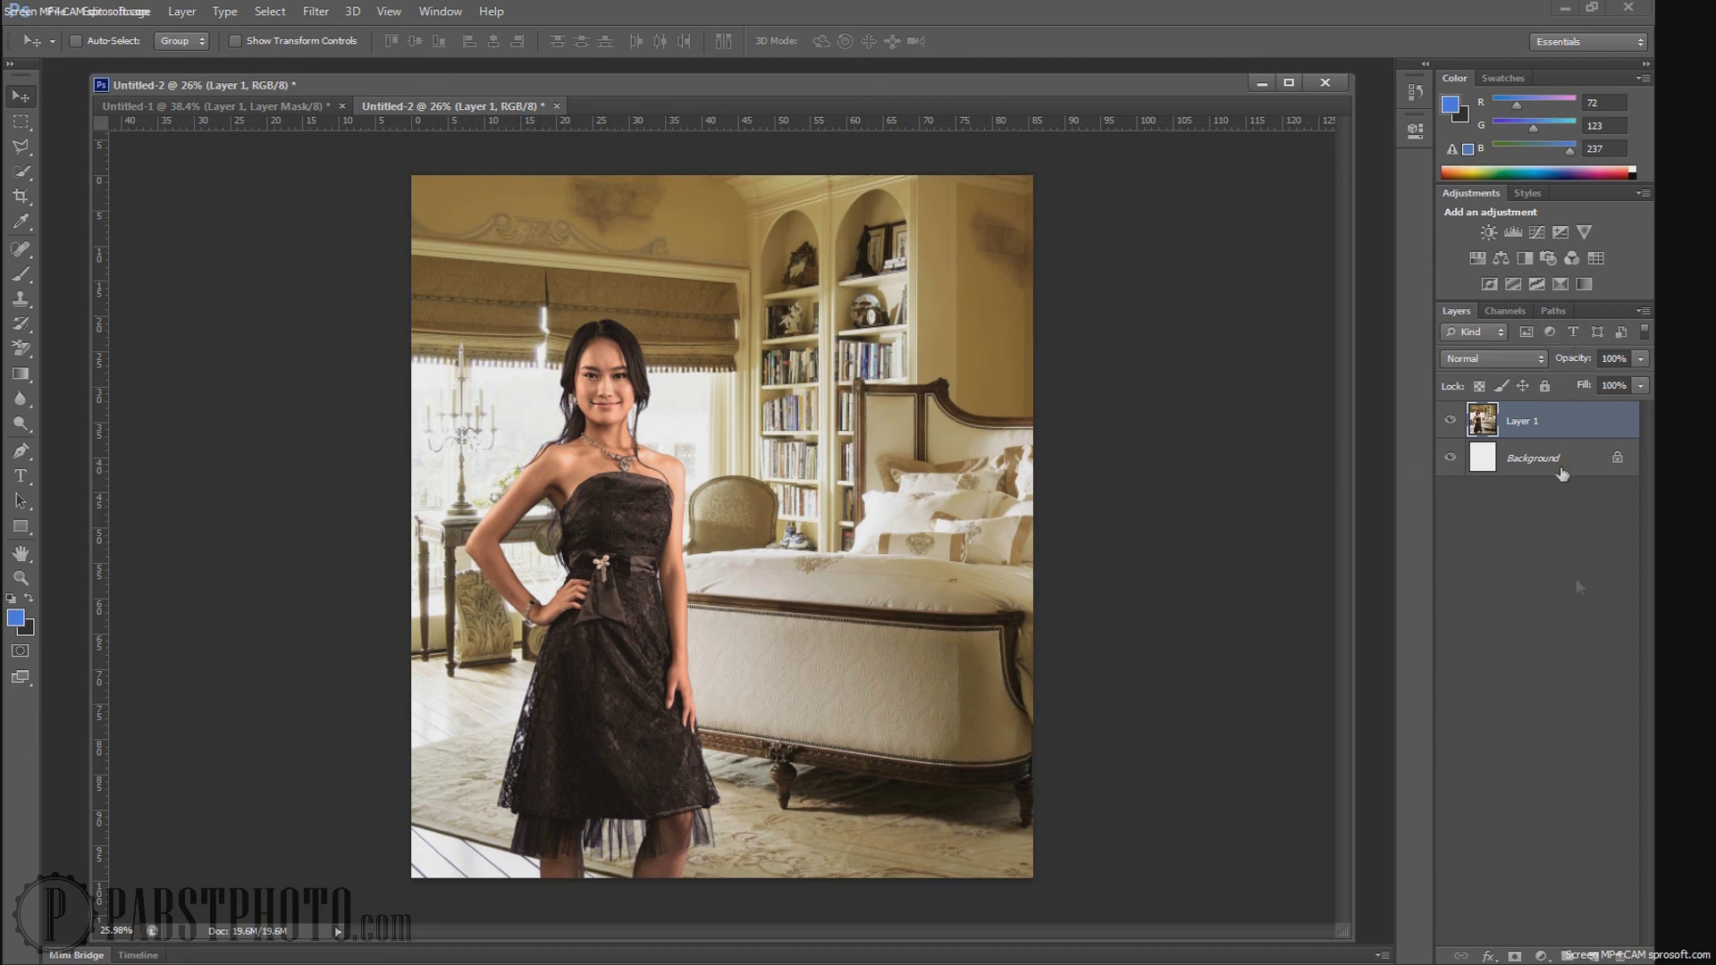
drag(1539, 434, 1593, 955)
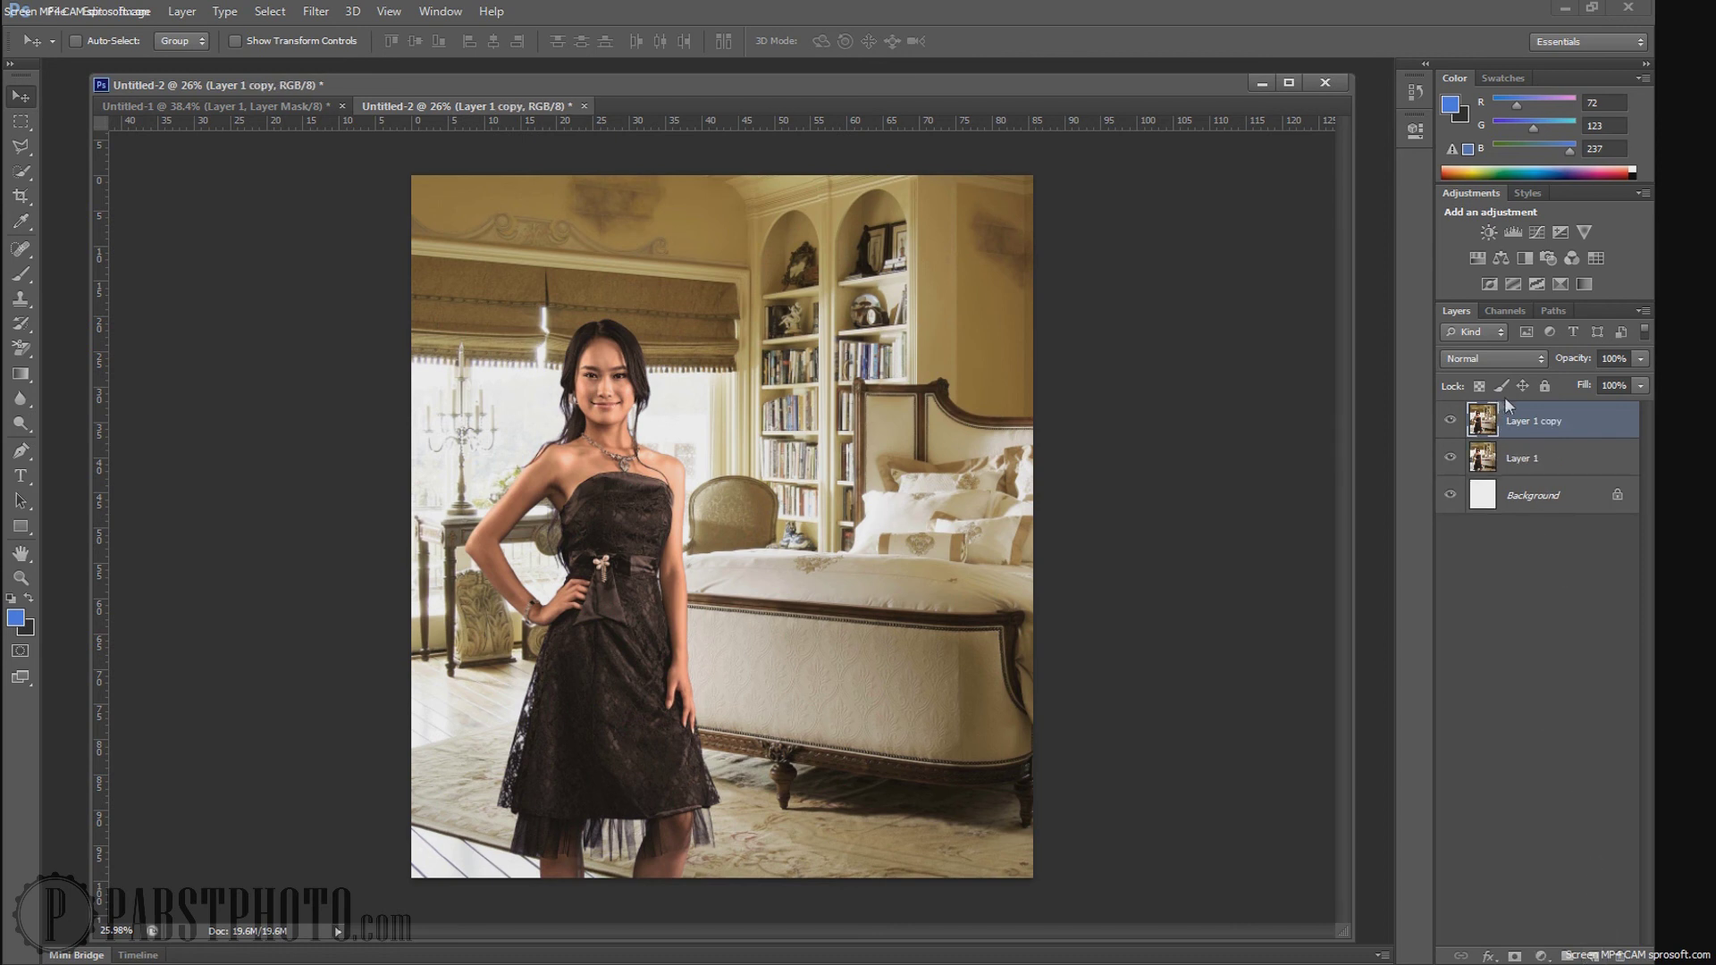
Step: Apply a High Pass filter with about 5 px radius to Layer 1 copy
click(317, 12)
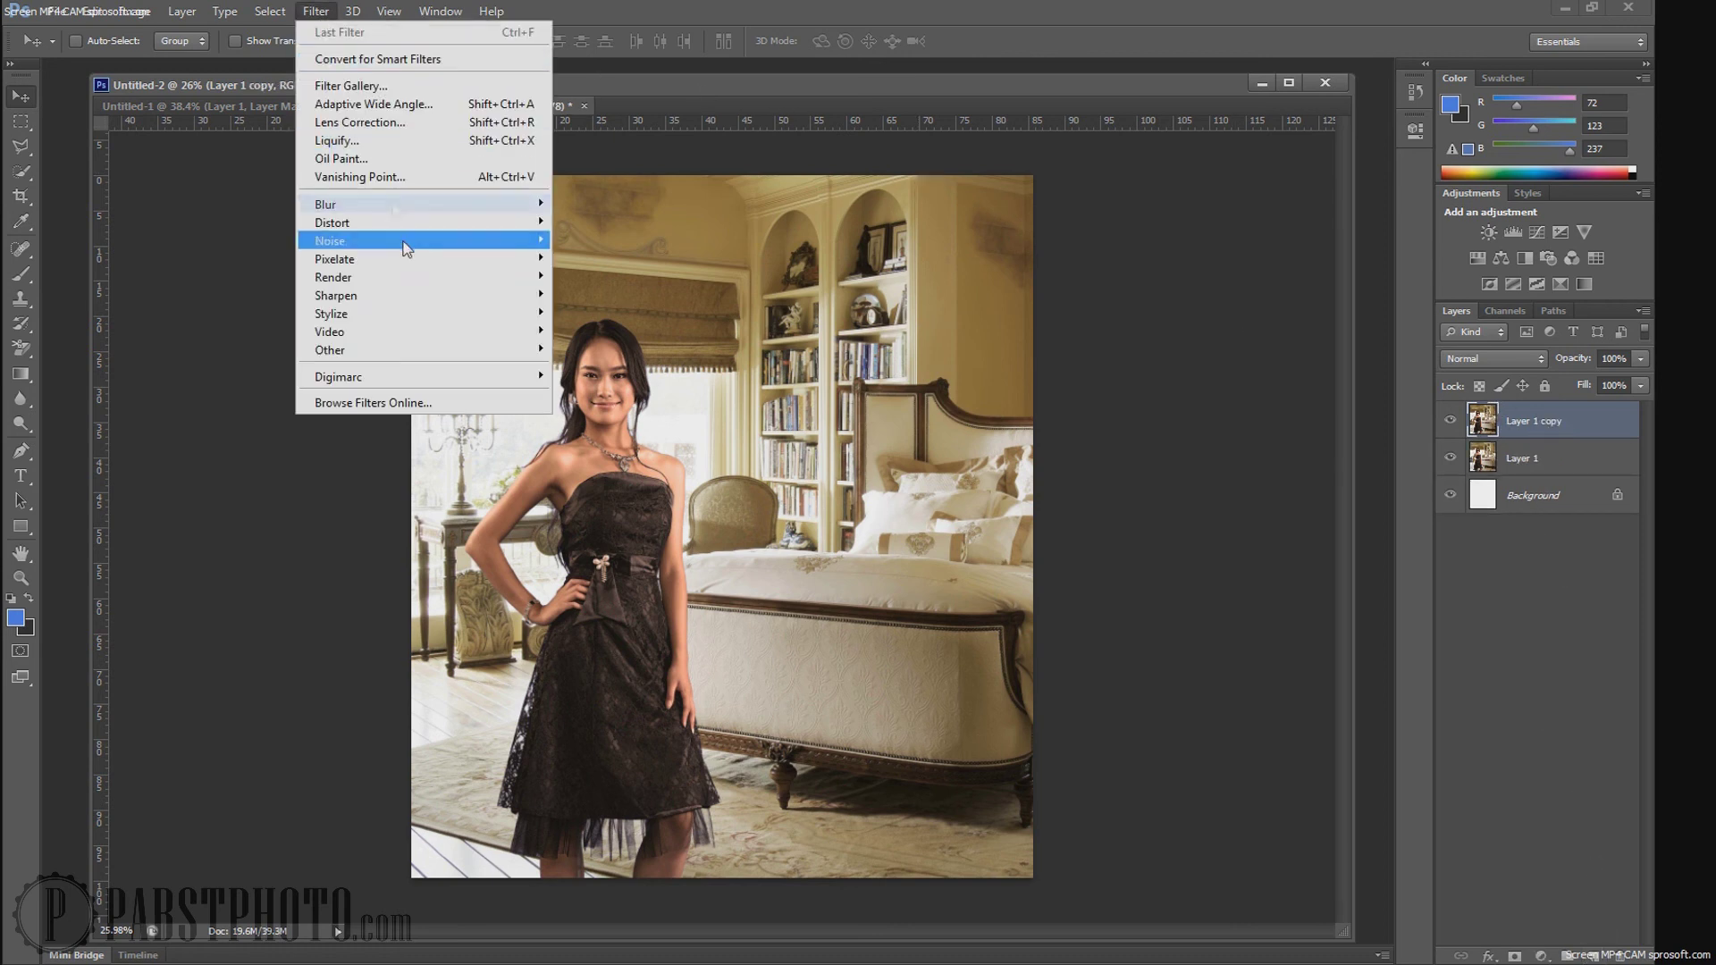
mouse_move(485, 348)
click(582, 368)
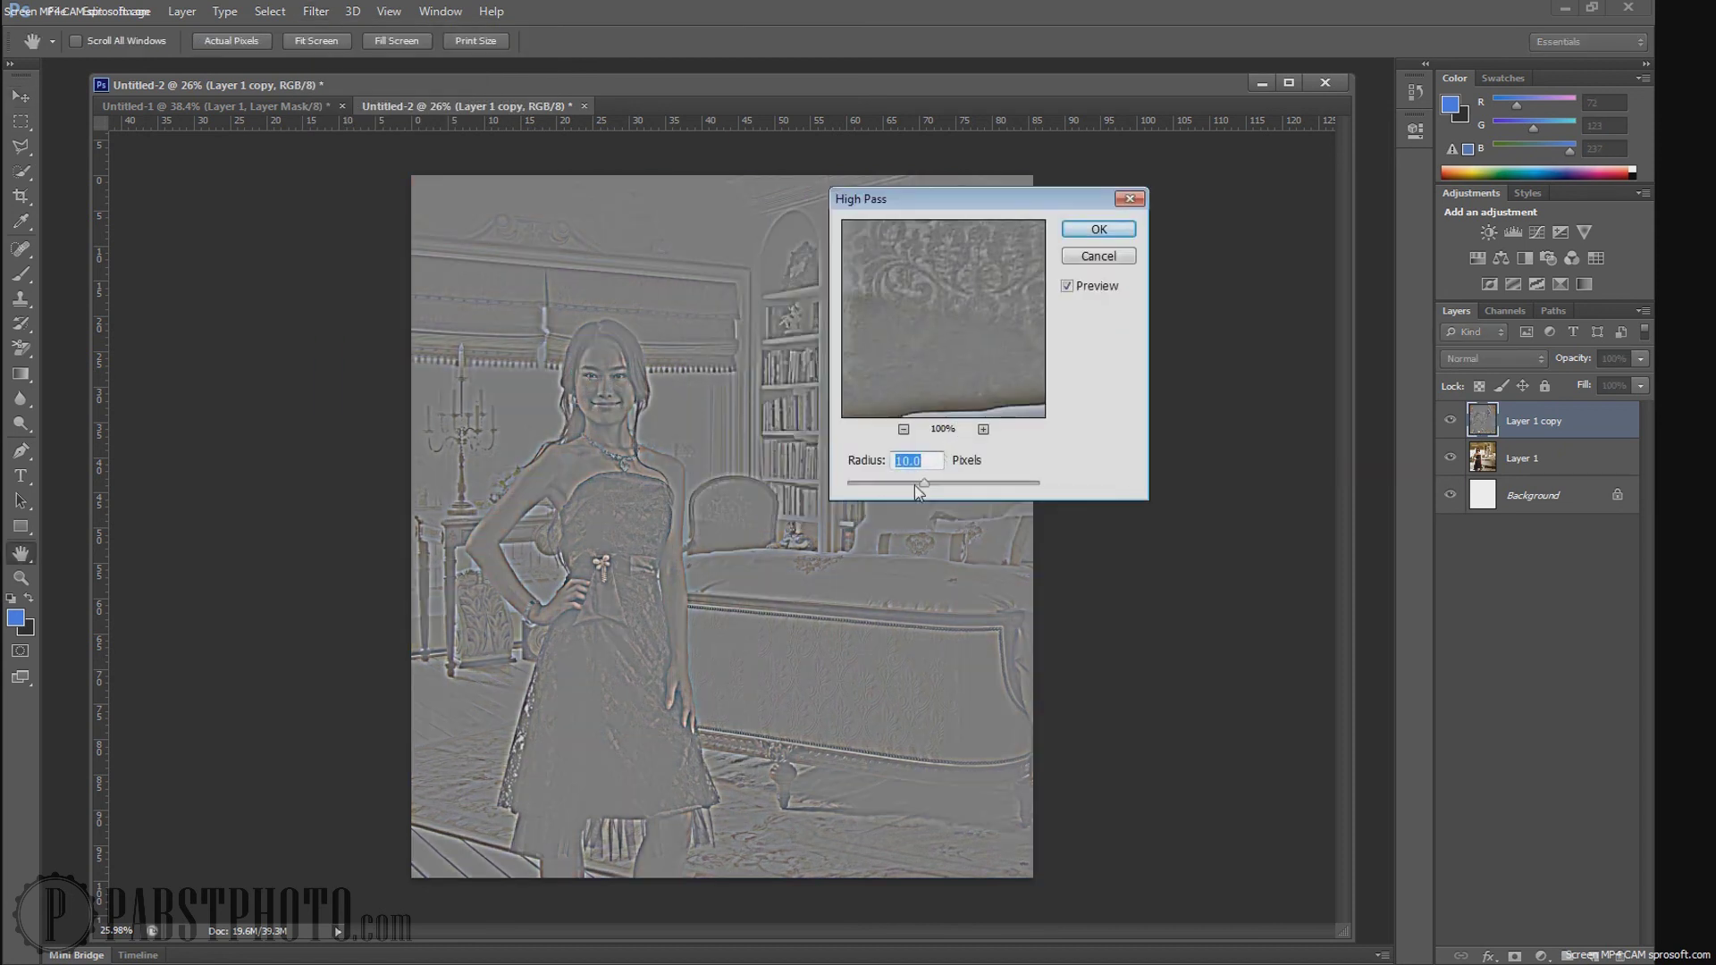
mouse_move(916, 490)
mouse_down()
mouse_move(901, 489)
mouse_move(943, 482)
mouse_move(889, 488)
mouse_move(903, 483)
mouse_up()
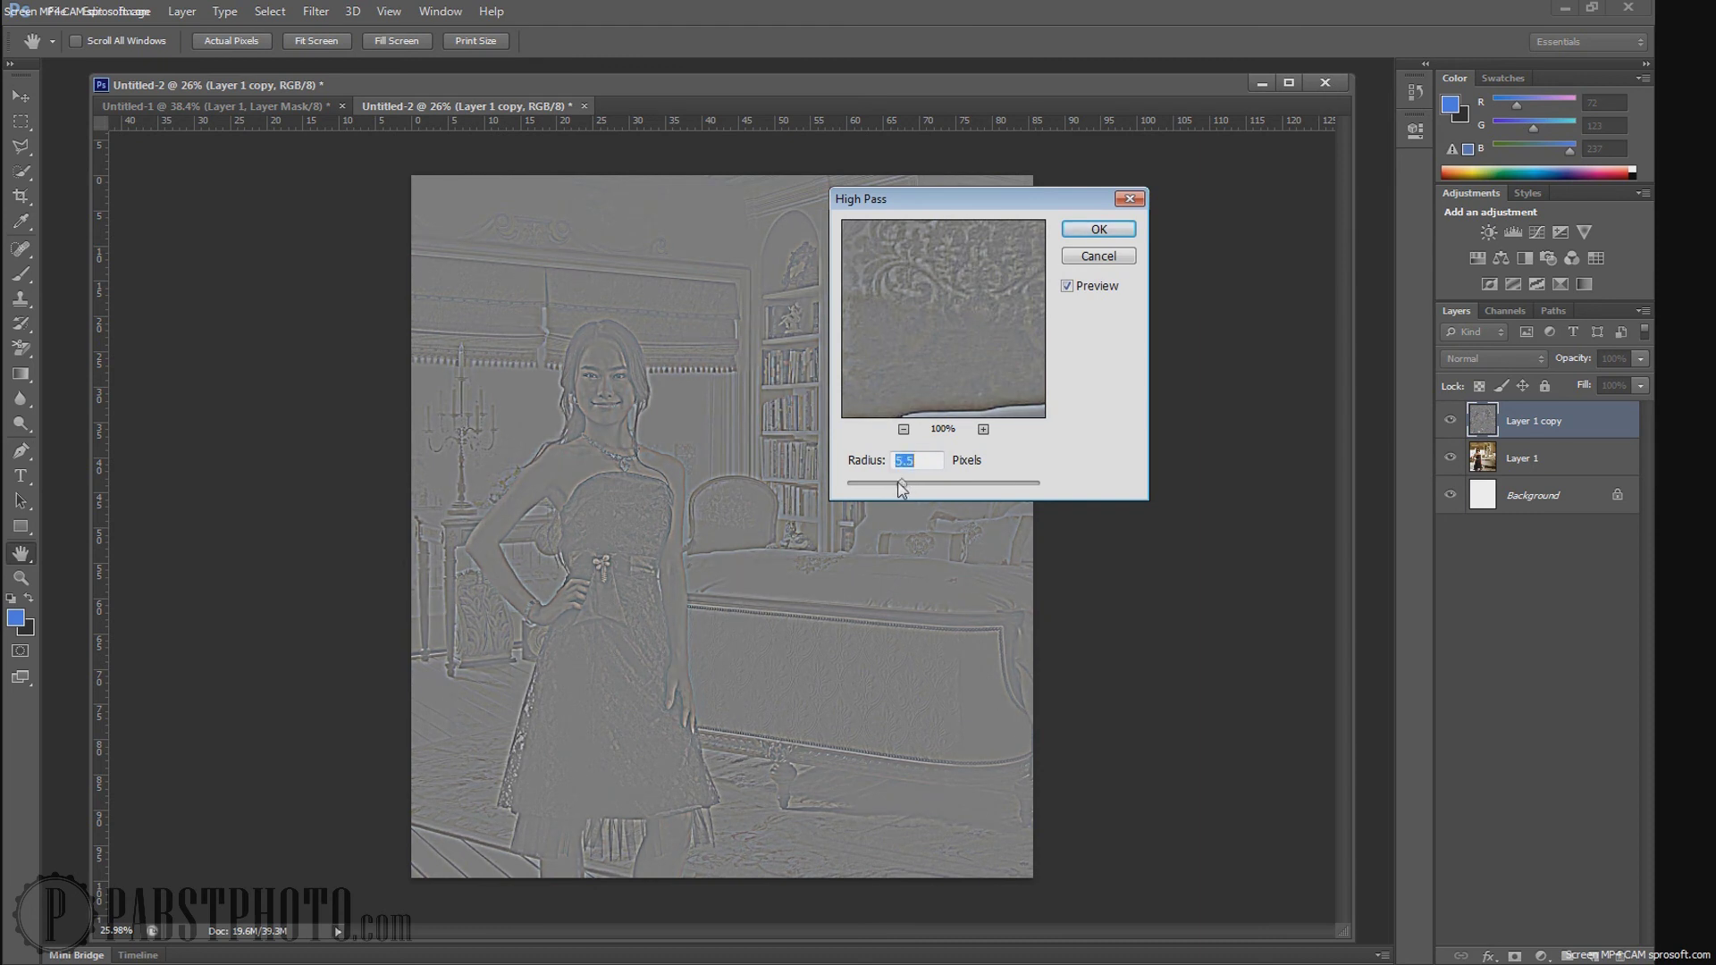
click(1100, 234)
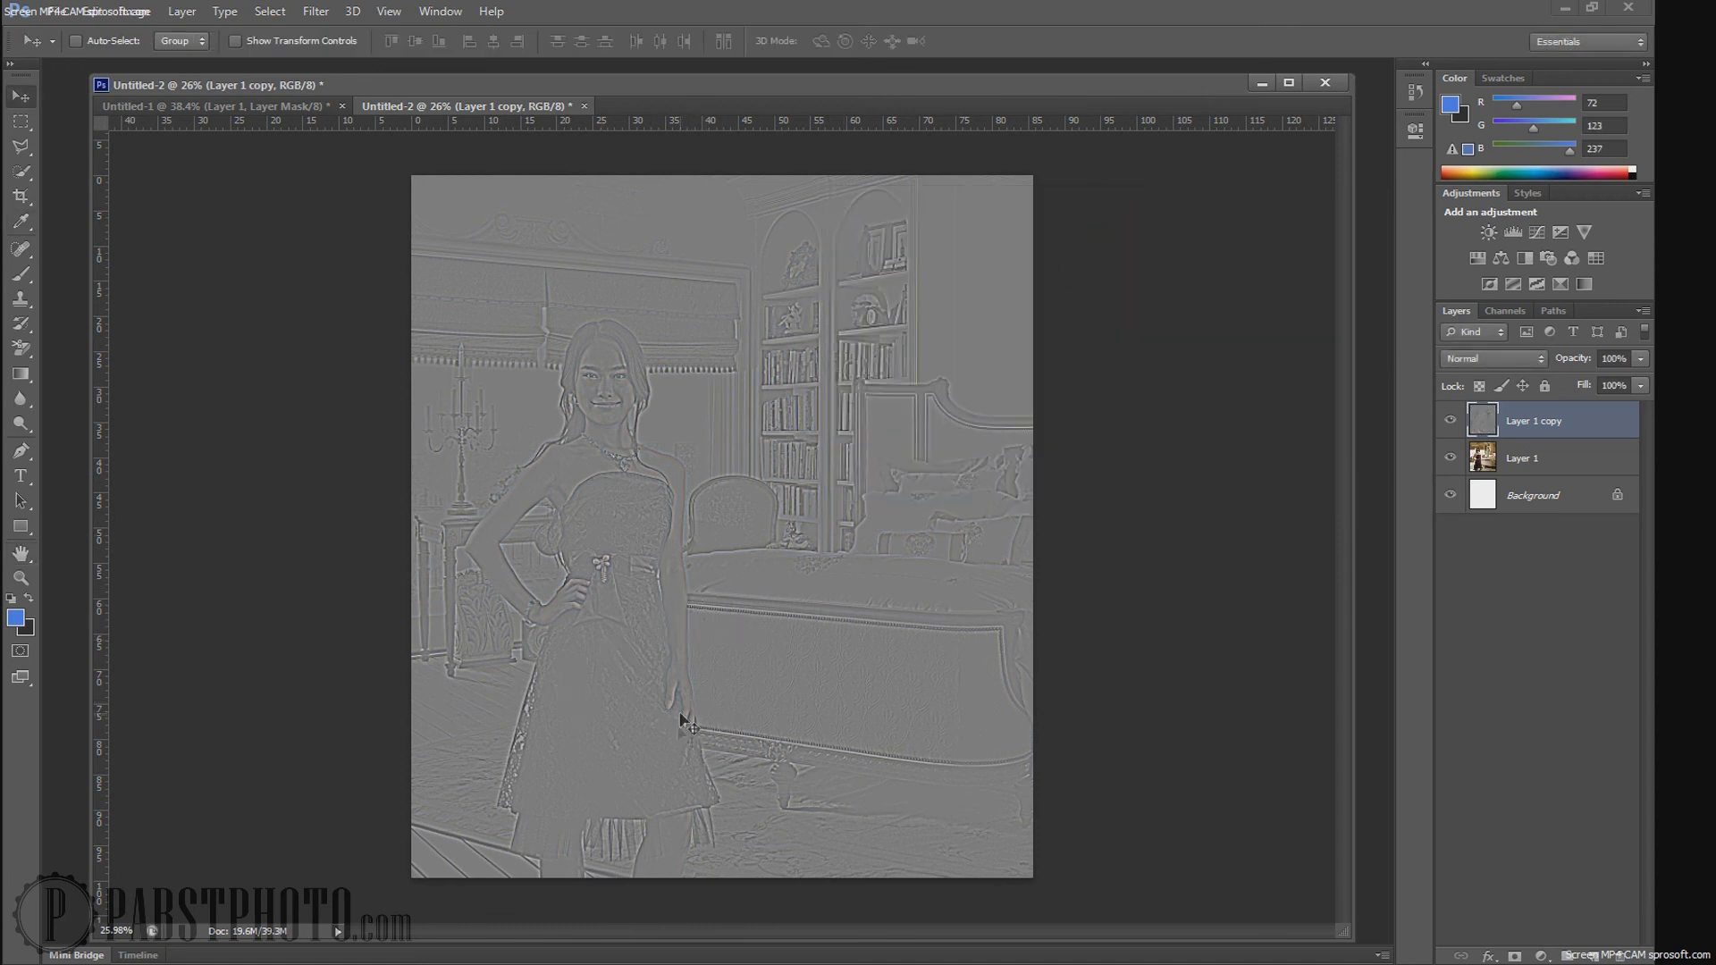
Step: Set the high-pass layer's blend mode to Vivid Light and hide it to compare
click(1511, 358)
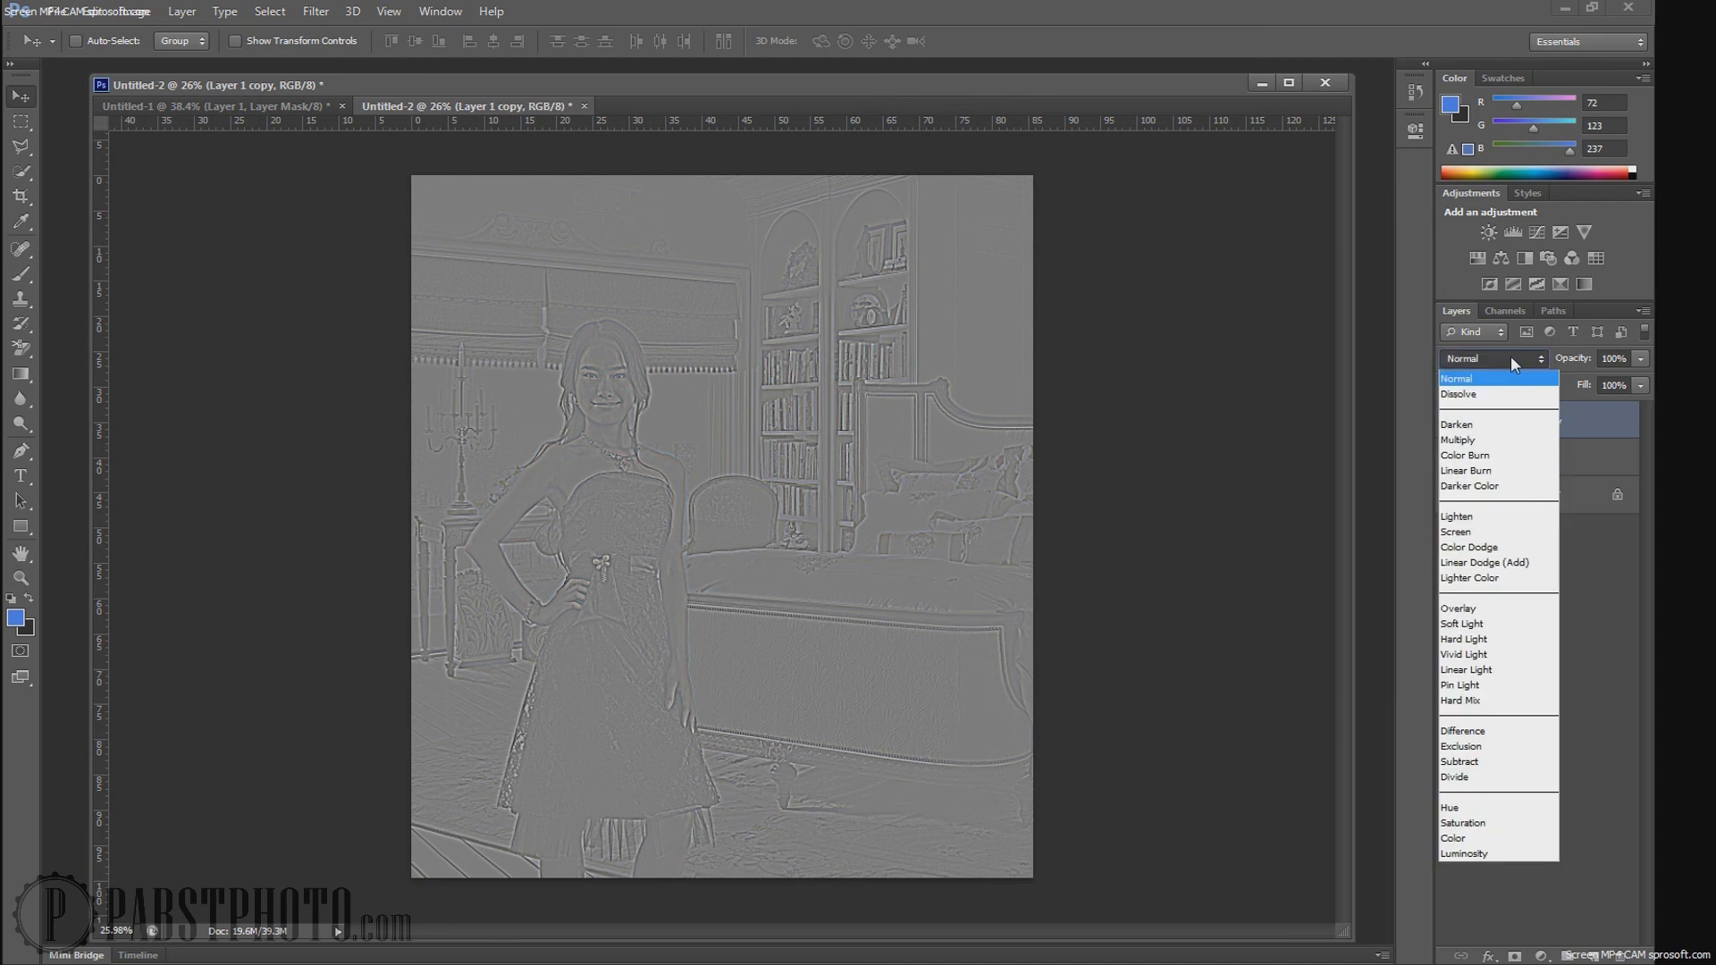
click(1507, 655)
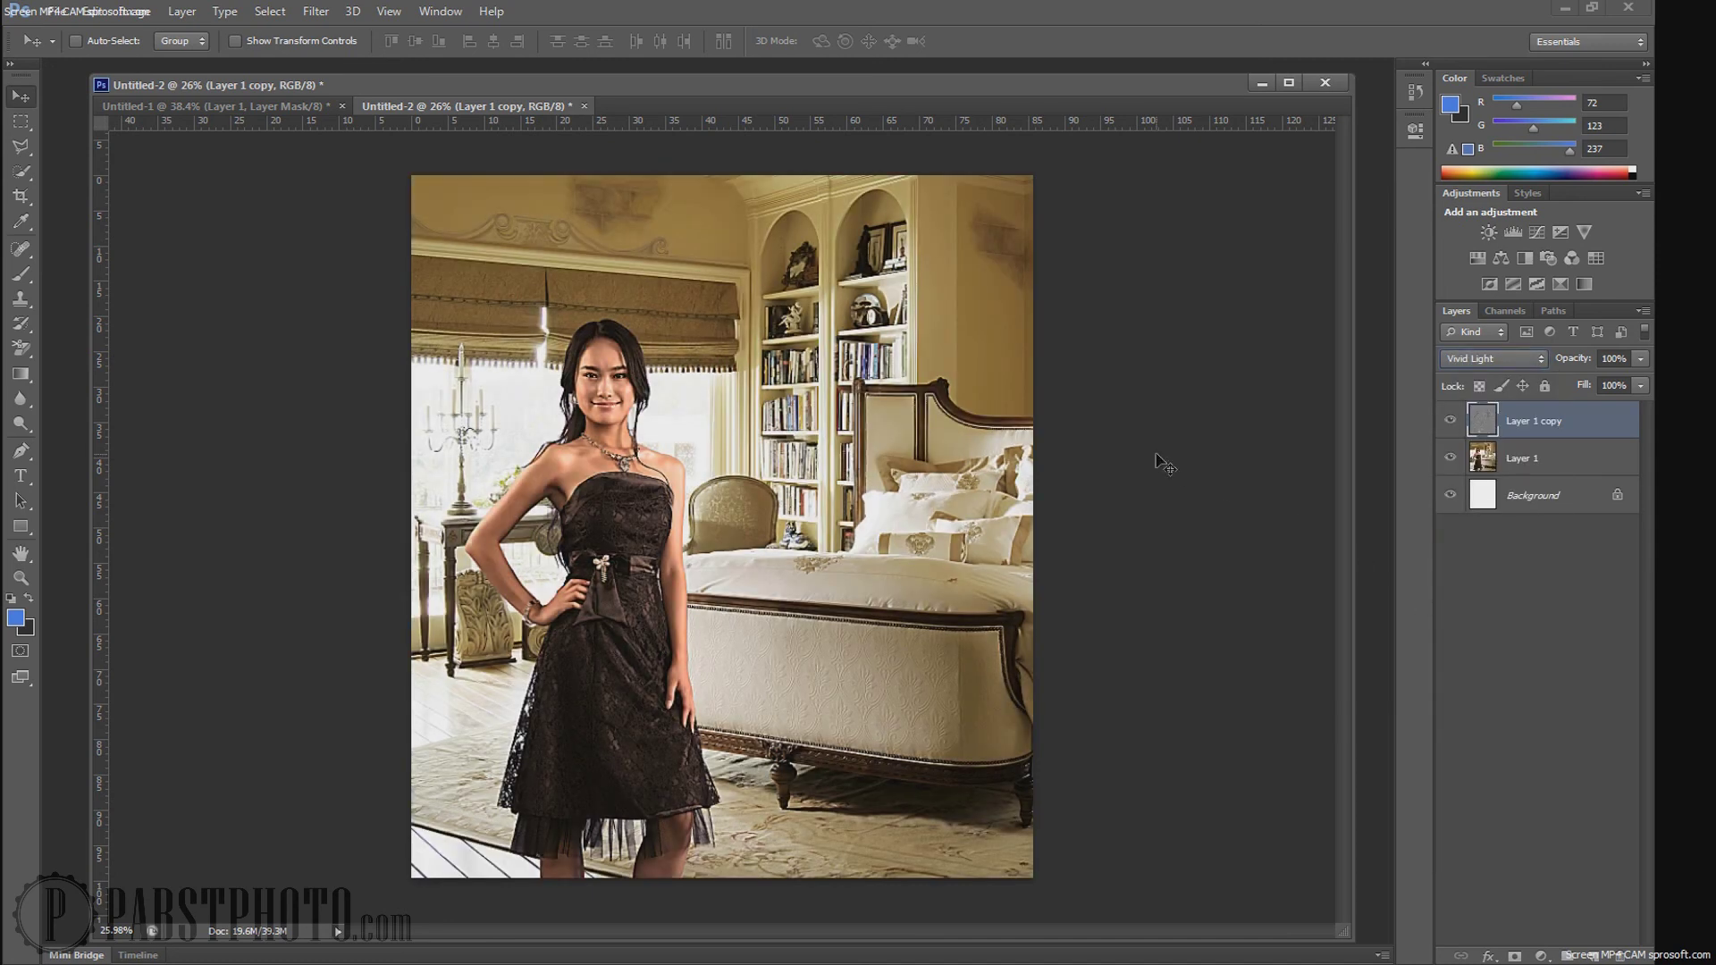
click(1451, 421)
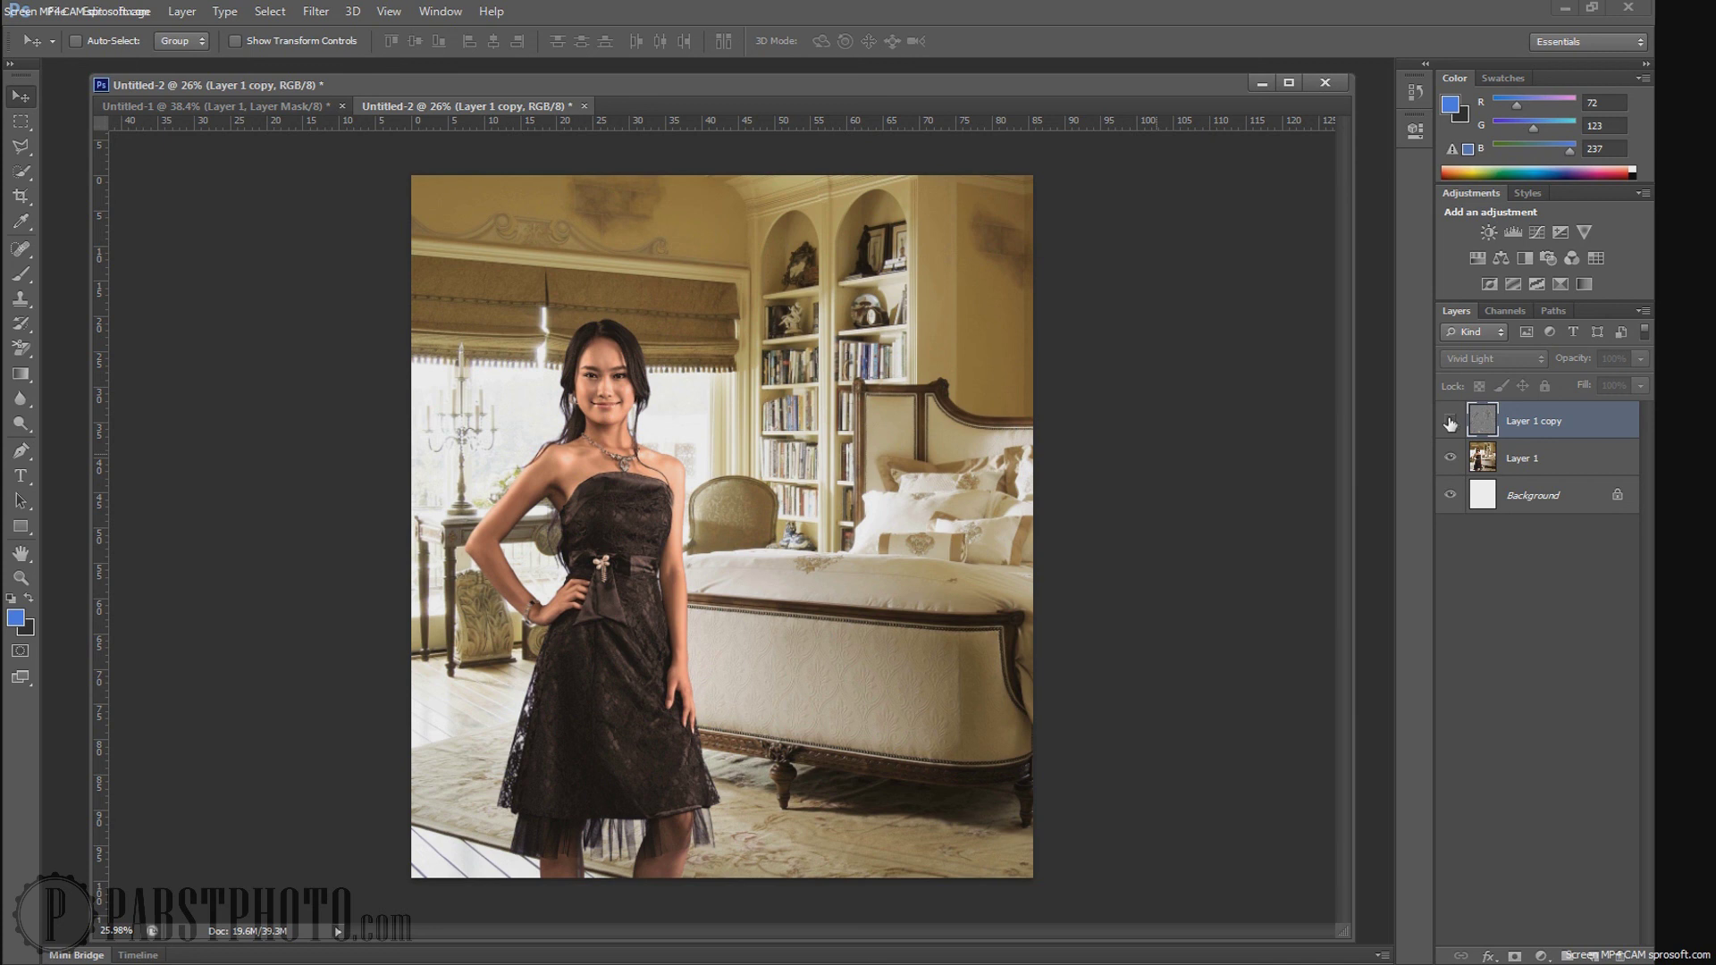
click(1449, 422)
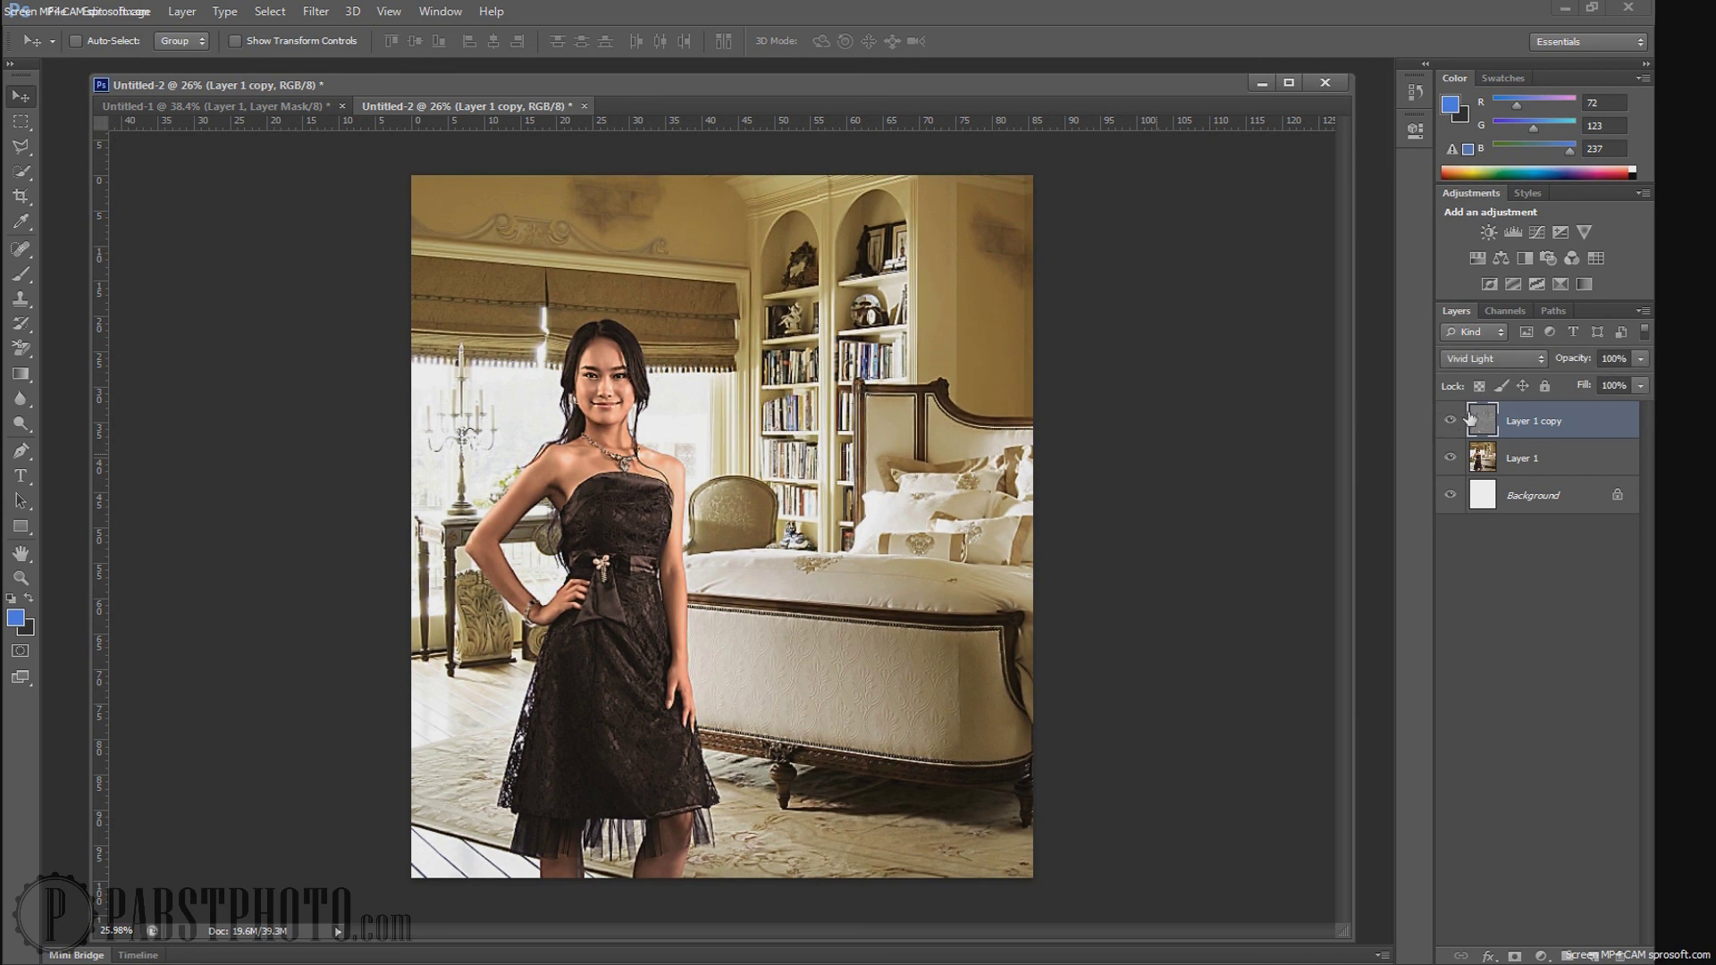
scroll(809, 478, up, 1)
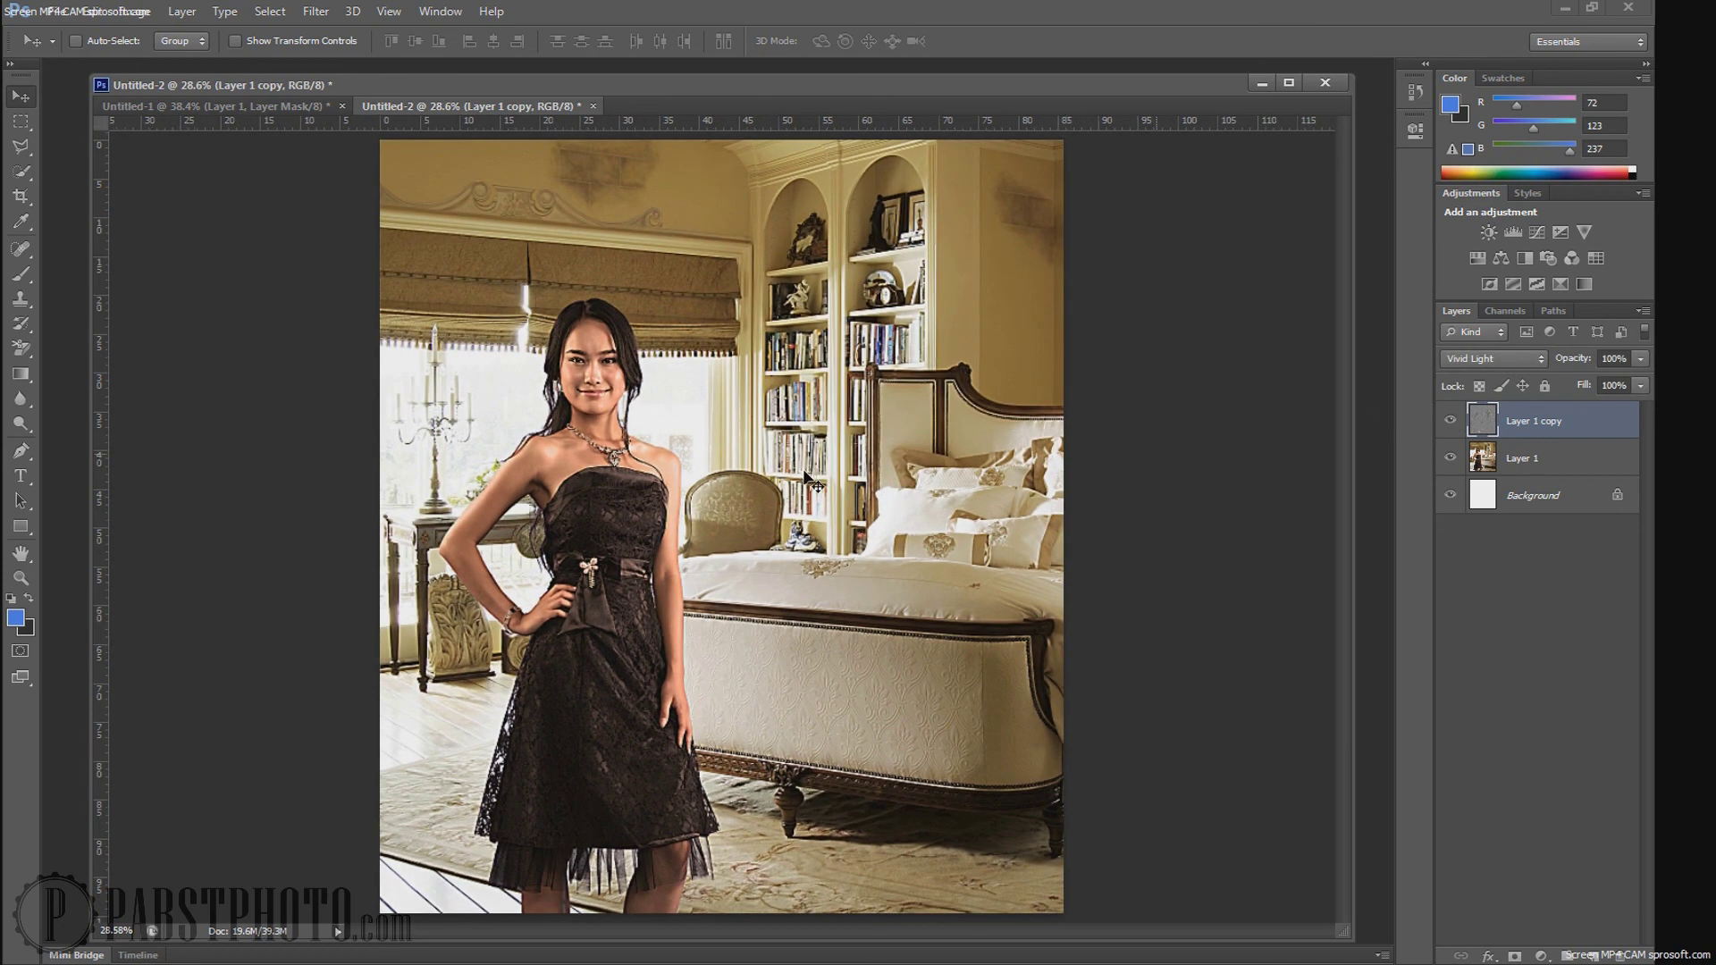
scroll(809, 478, down, 1)
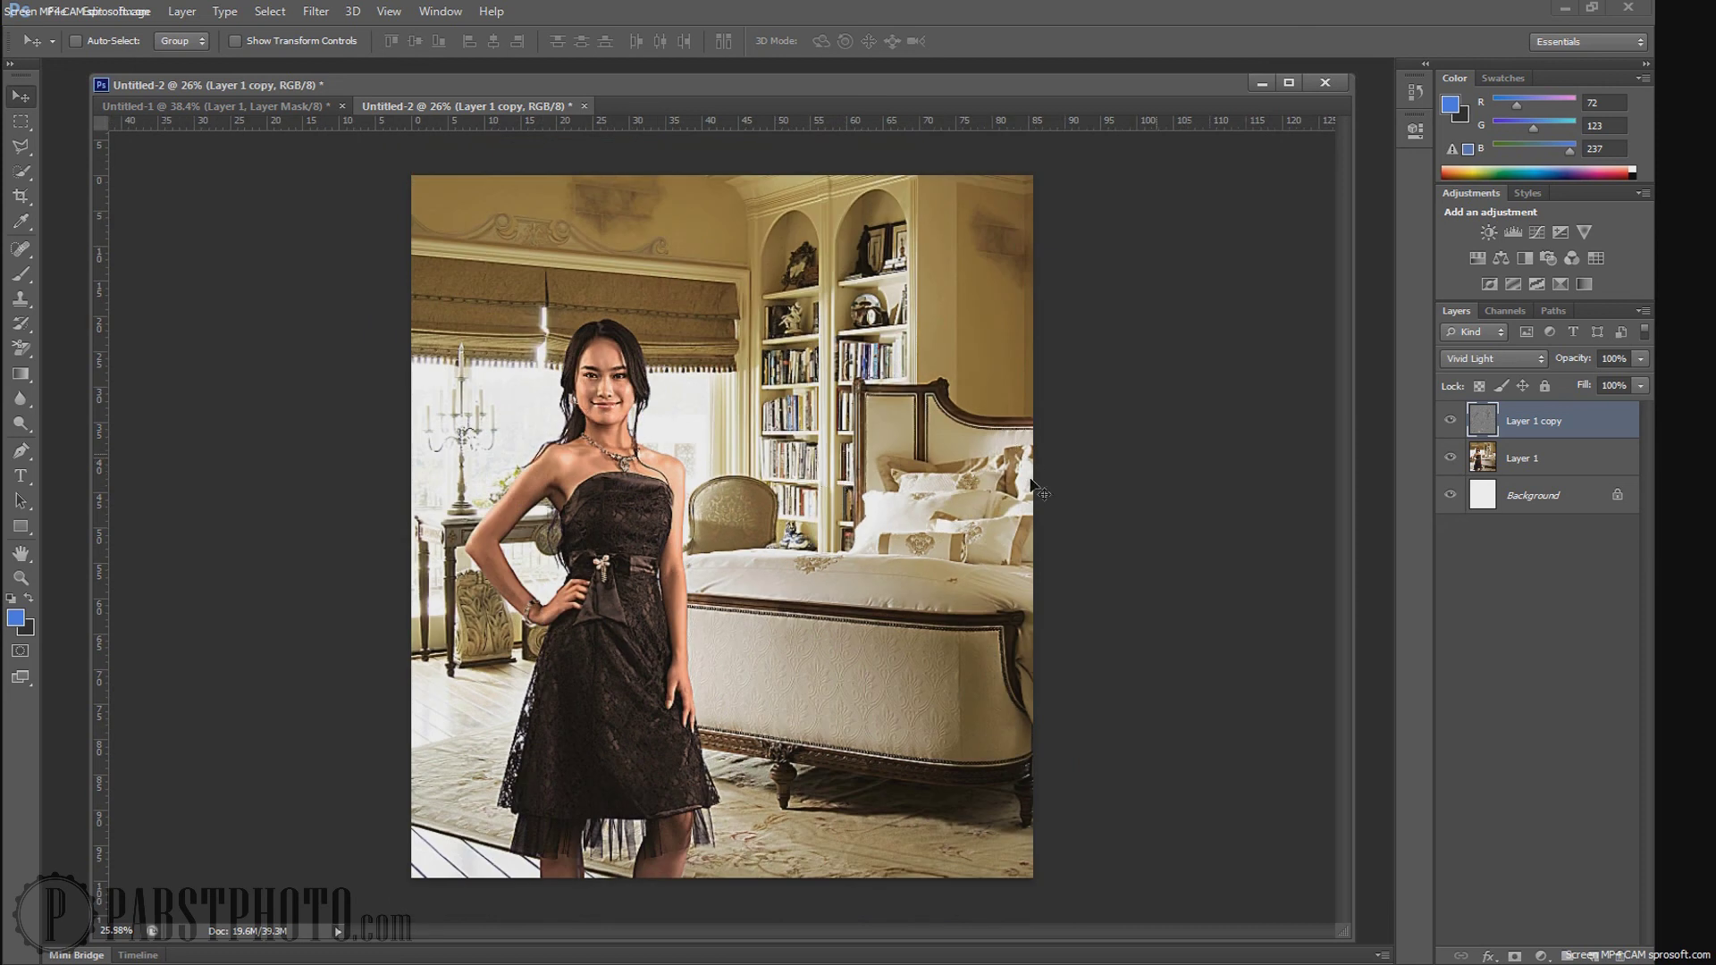